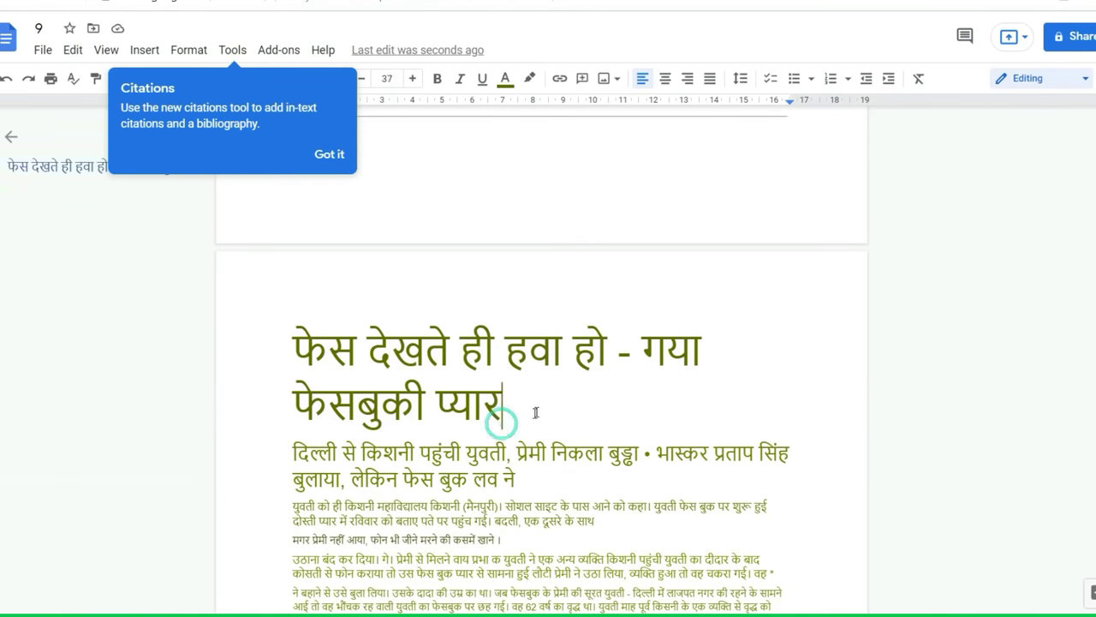
- Select the main heading text of the Hindi news article in the Google Doc
drag(451, 399, 398, 357)
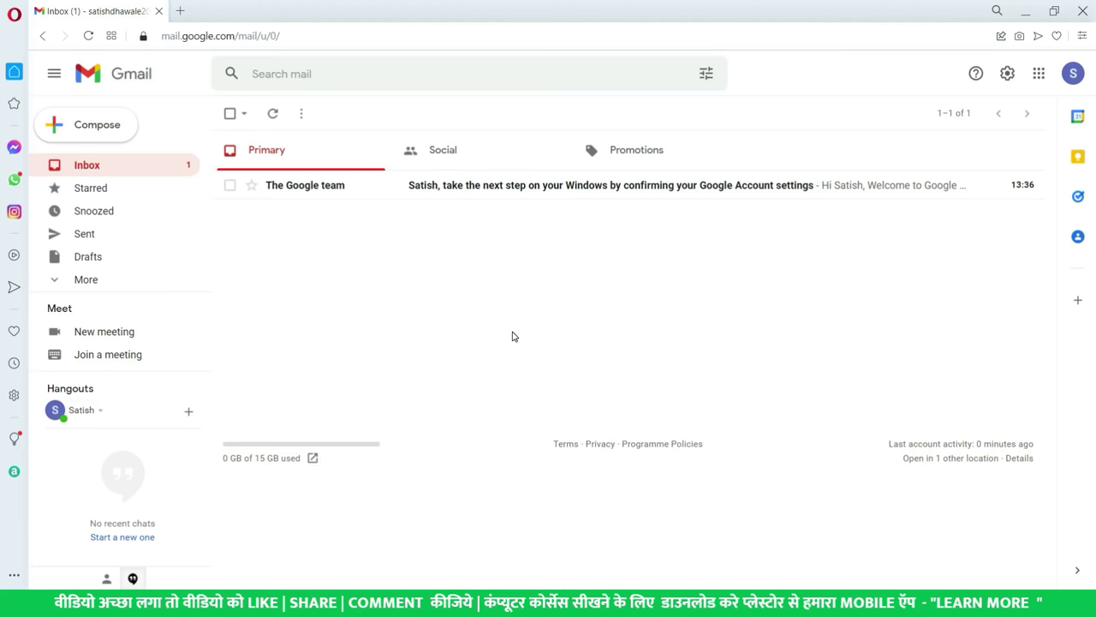
- Launch Google Drive in a new tab from Gmail's Google apps grid, after glancing at the account panel
click(1071, 75)
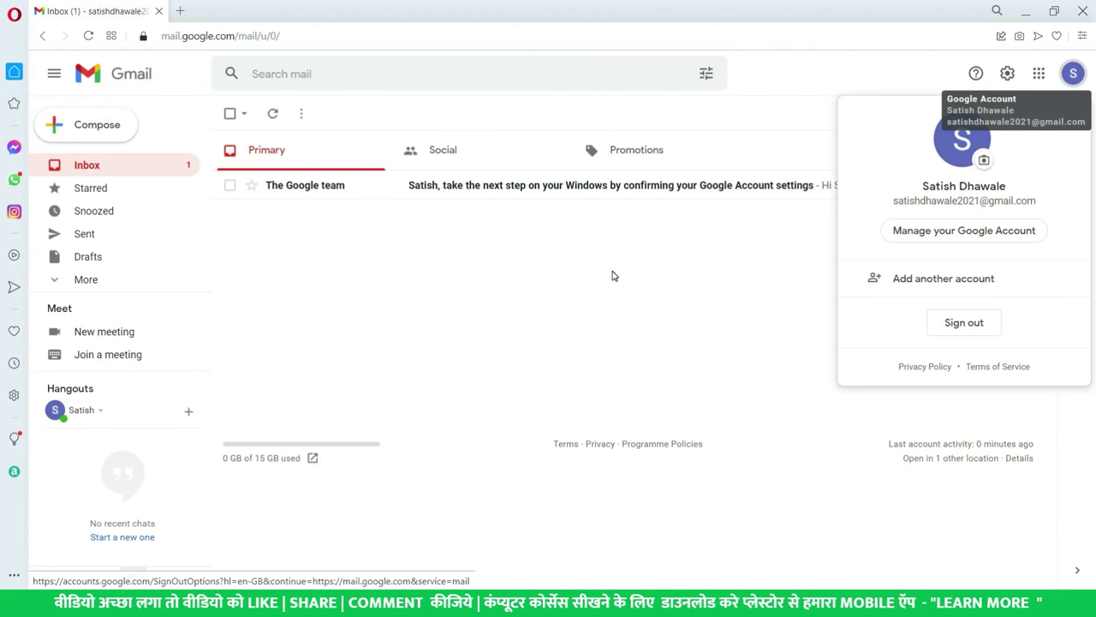
click(614, 274)
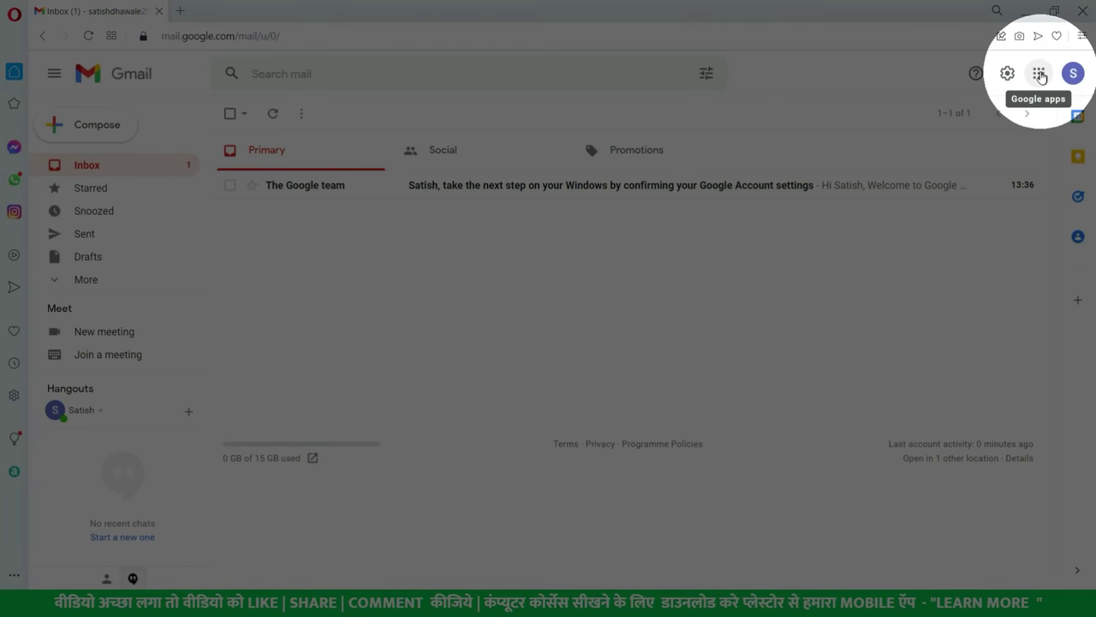
click(1039, 76)
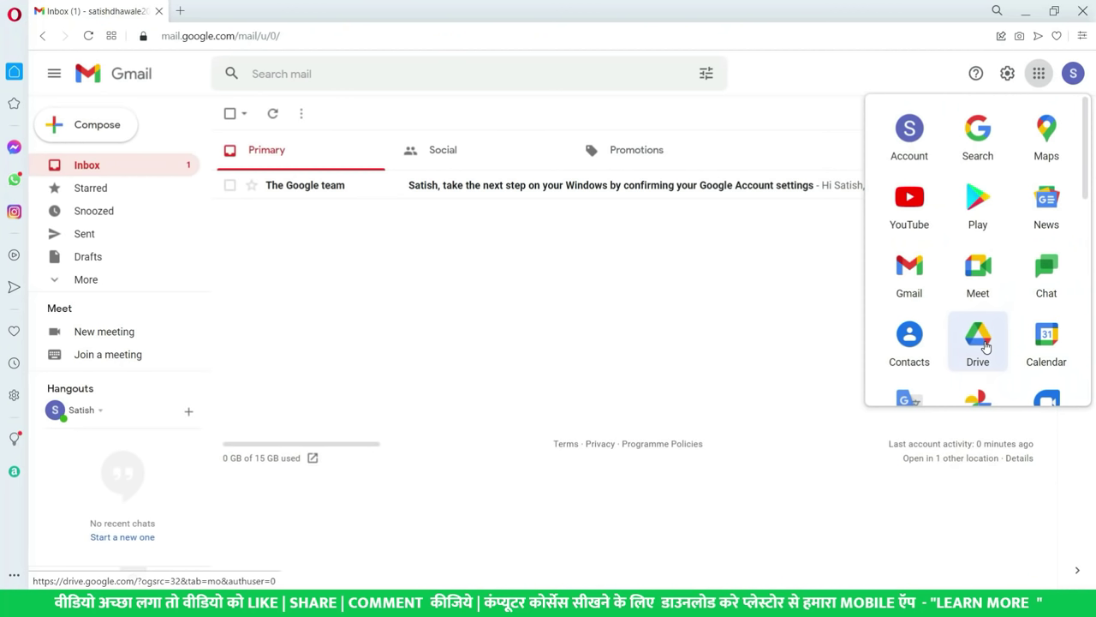
click(978, 340)
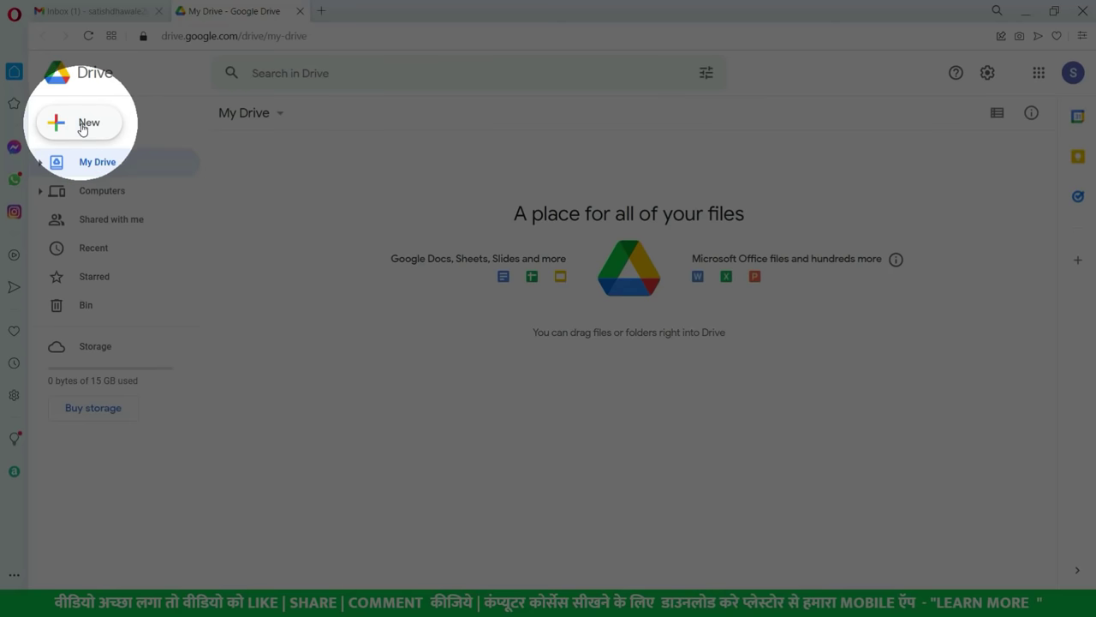
- Open Google Drive's New menu of folder, upload and Docs options
click(85, 122)
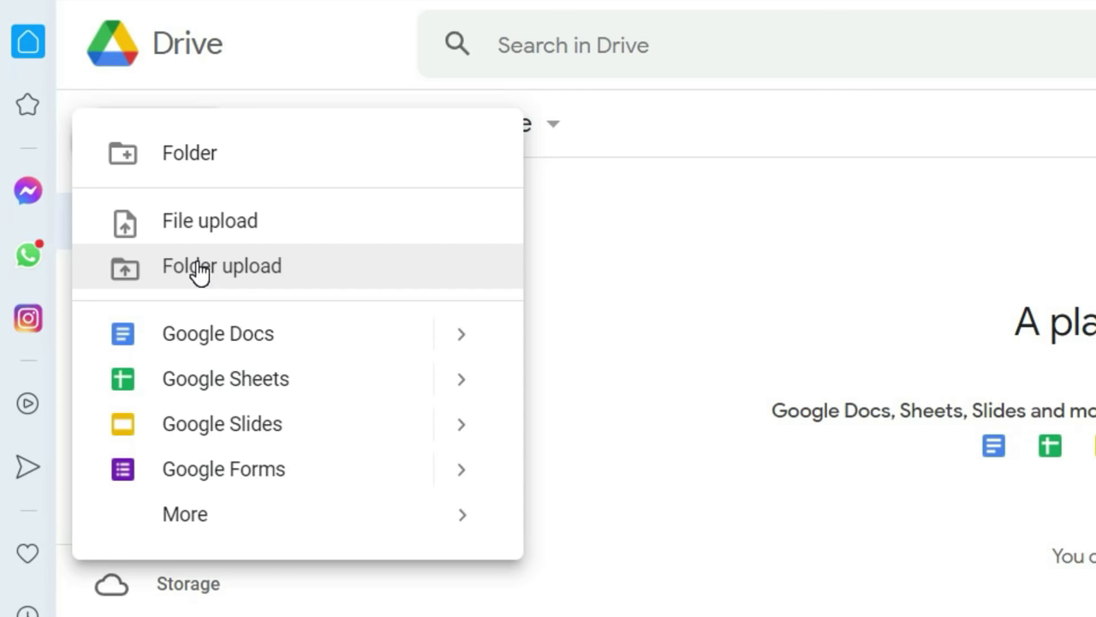
- Create a New > Folder named 'My IMP Files' in My Drive, correcting a typo in the name
click(190, 155)
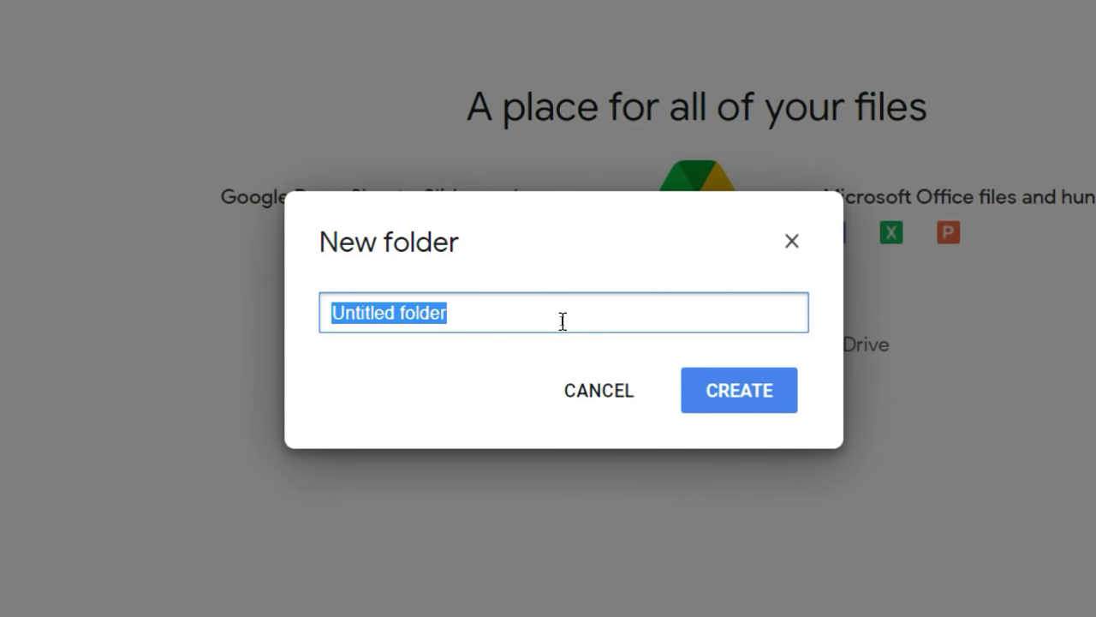
key(BackSpace)
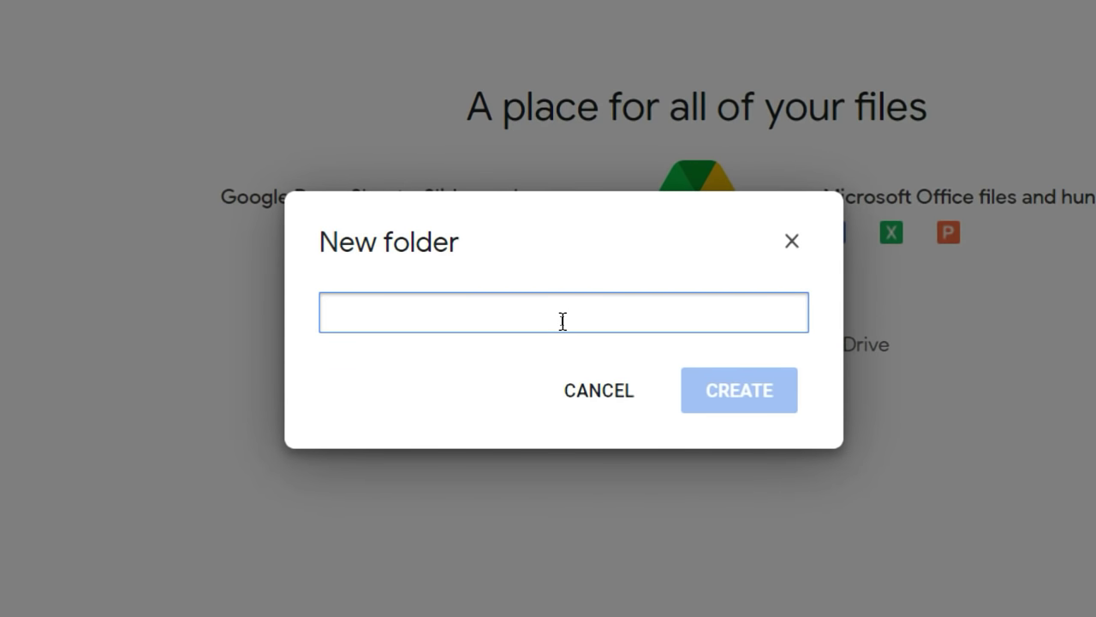
text(MTY)
key(BackSpace)
key(BackSpace)
key(BackSpace)
text(y )
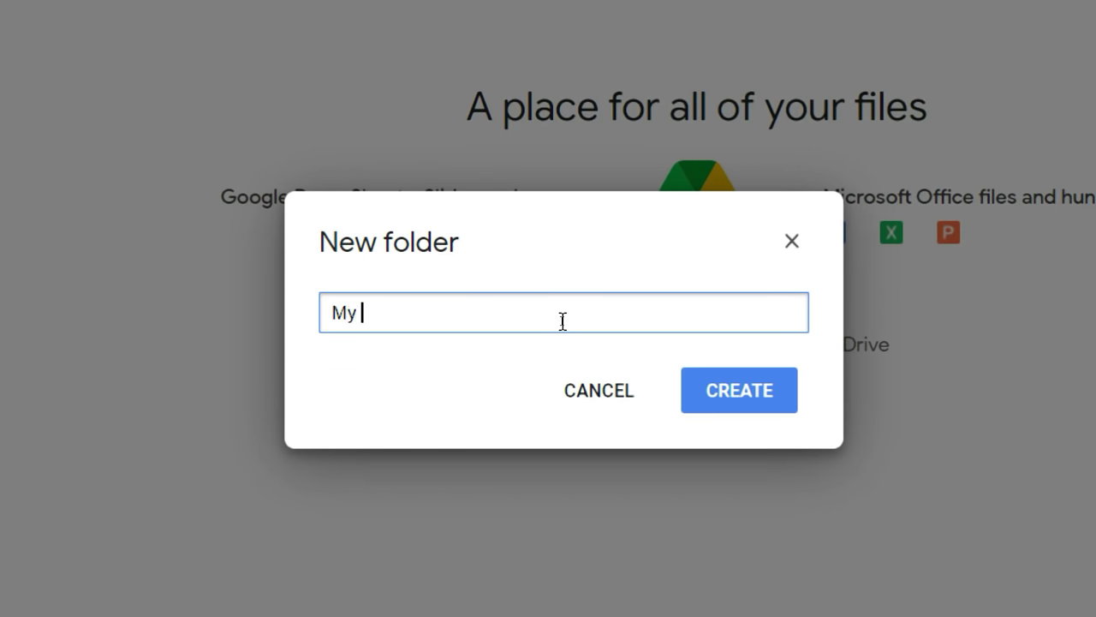
text(IMP File)
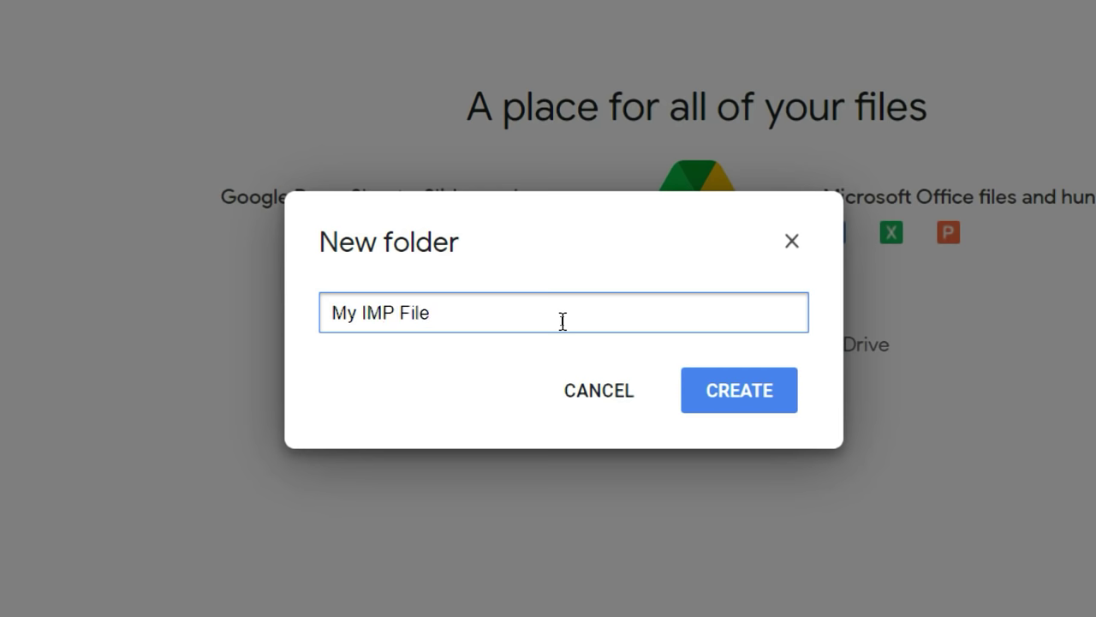
text(s)
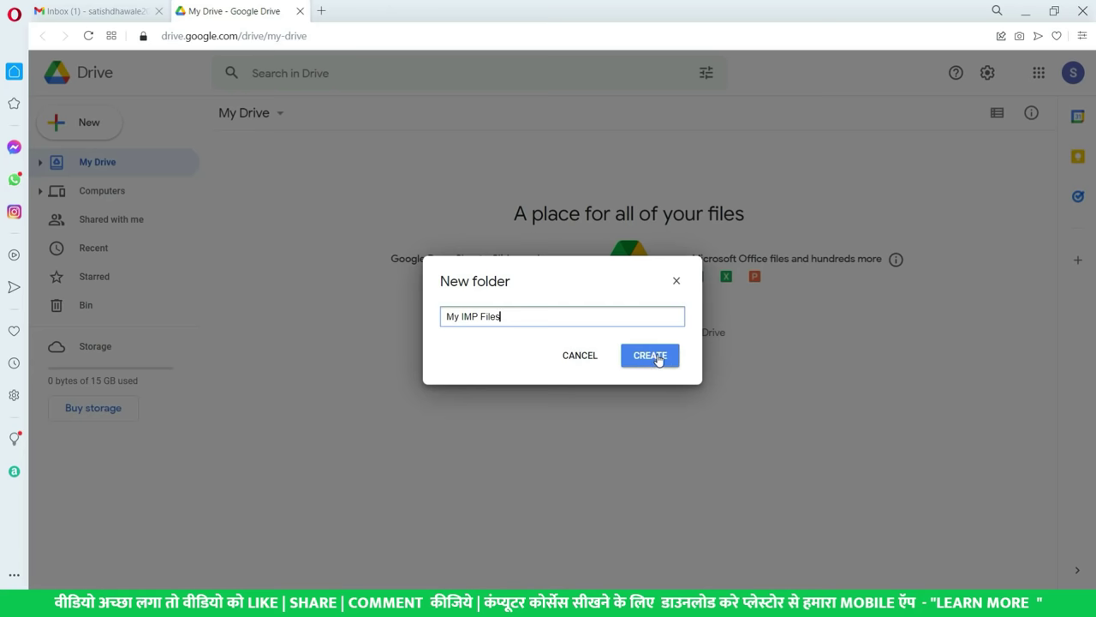
click(656, 359)
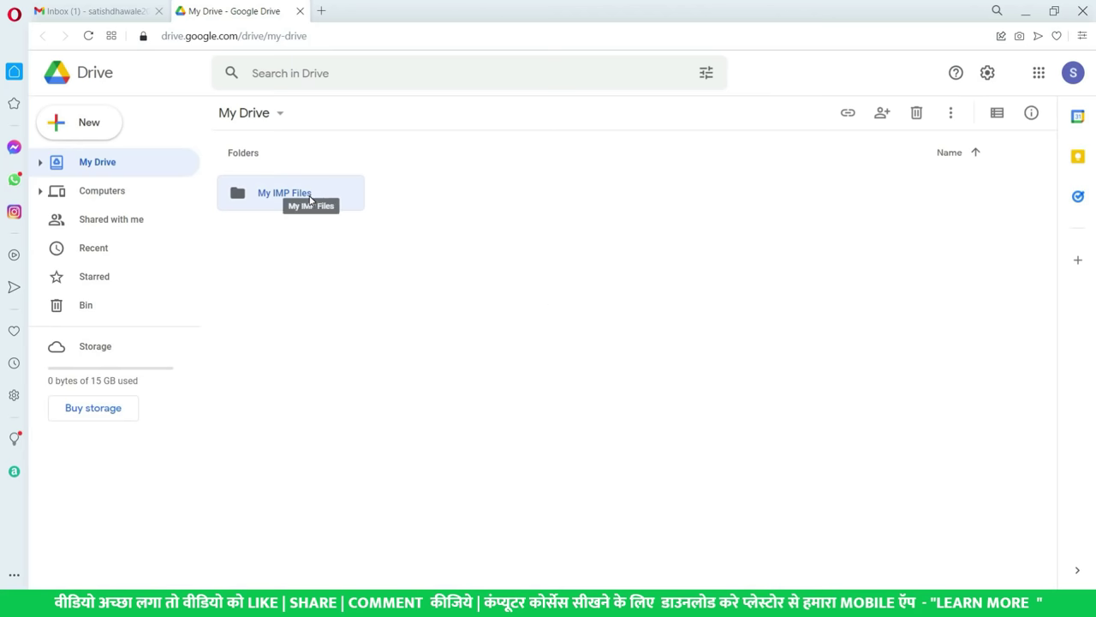
click(353, 300)
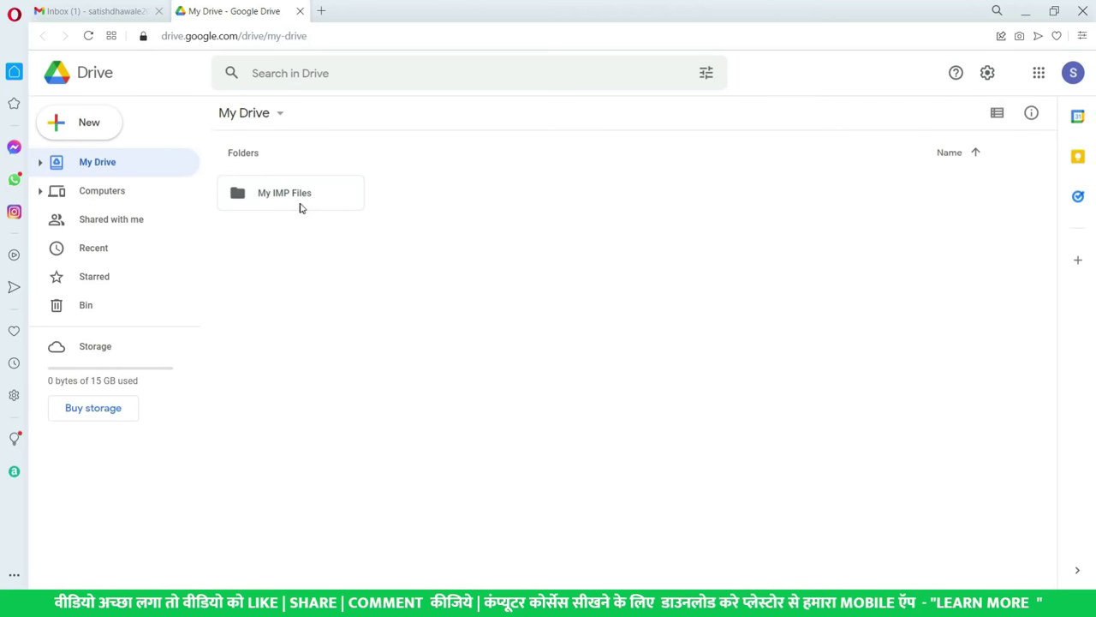
click(266, 199)
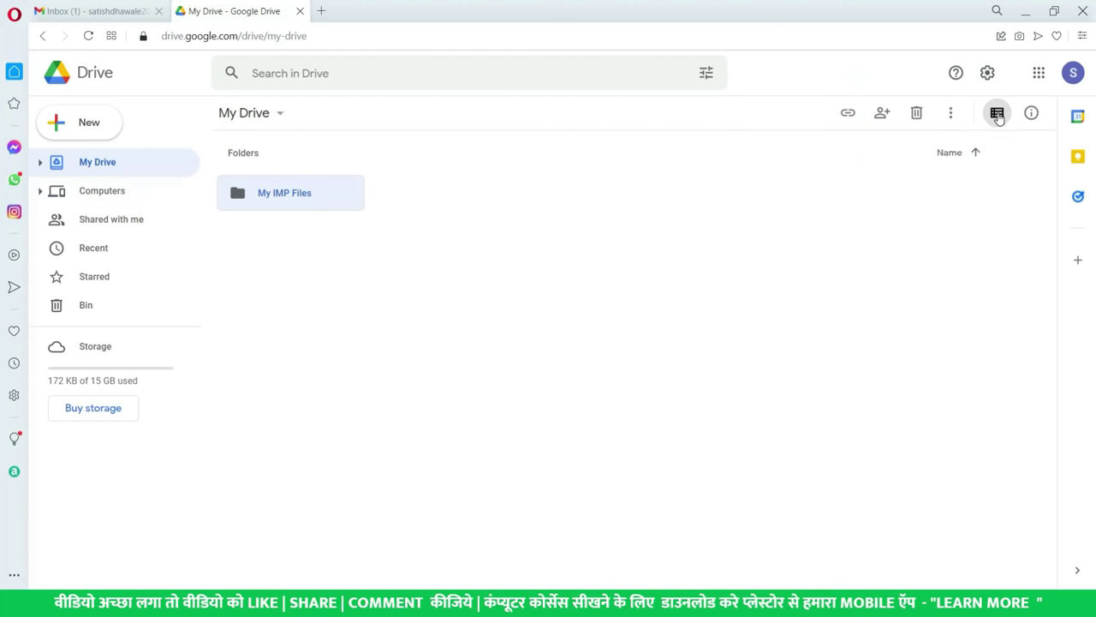
click(997, 114)
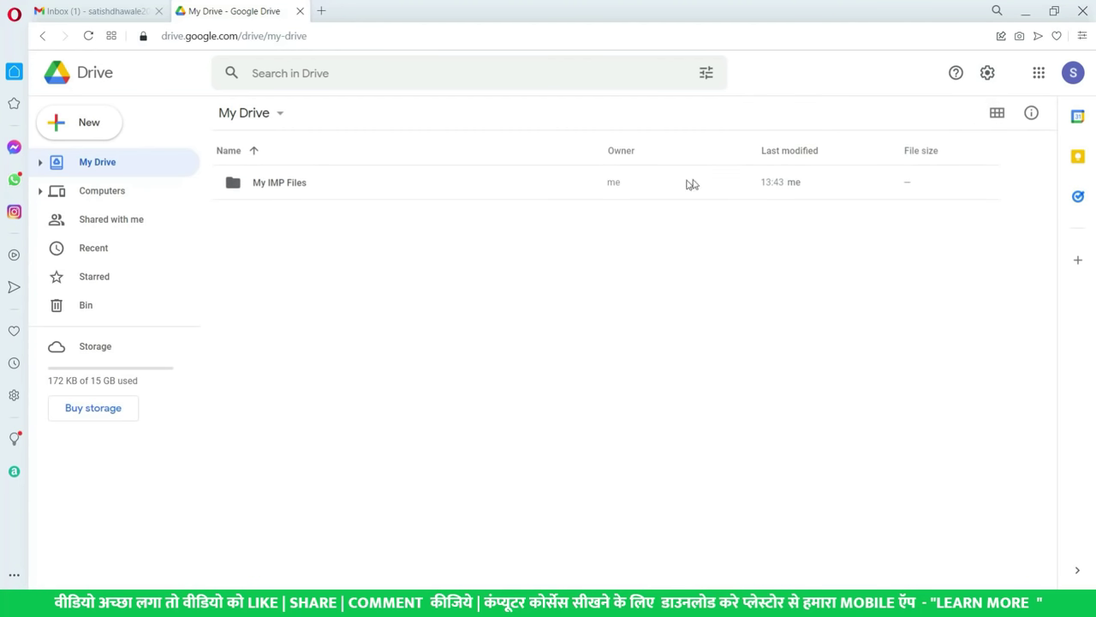
click(788, 183)
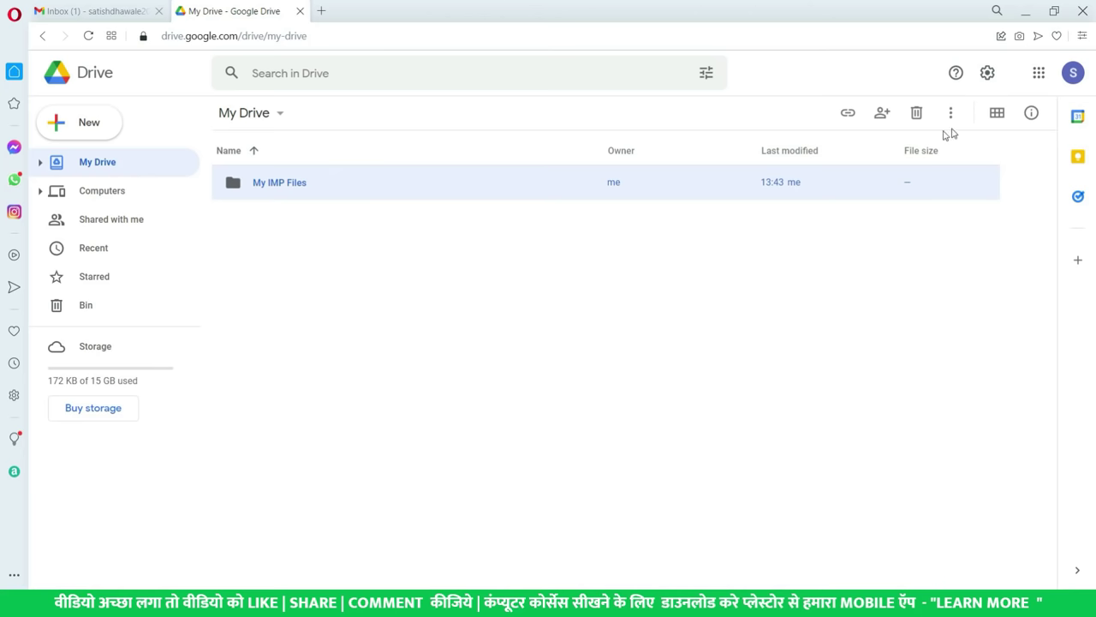
click(993, 114)
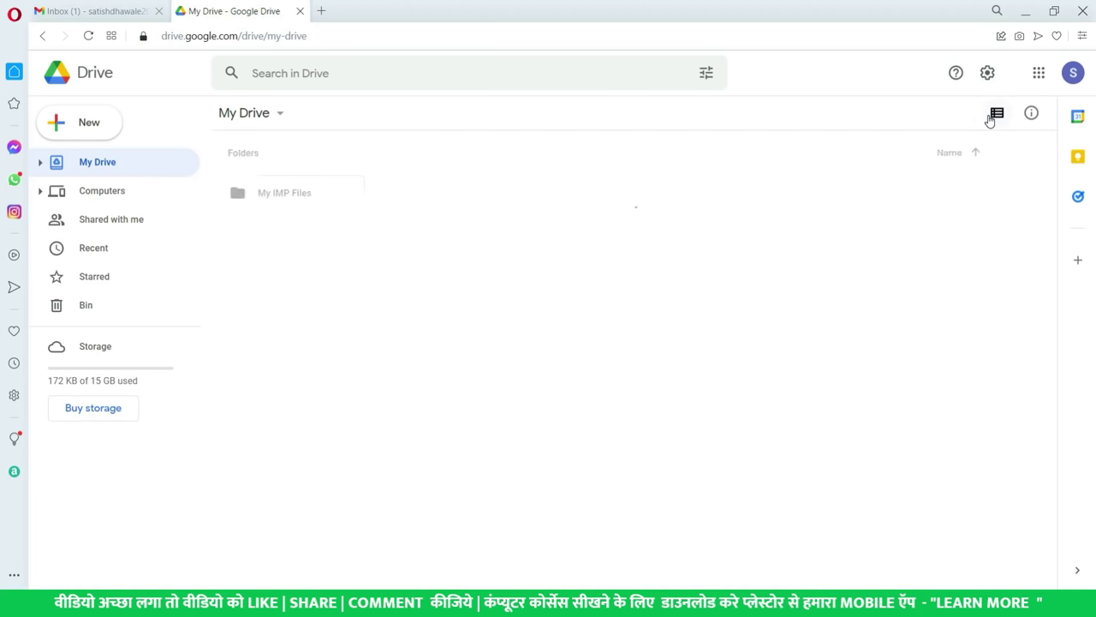
click(314, 200)
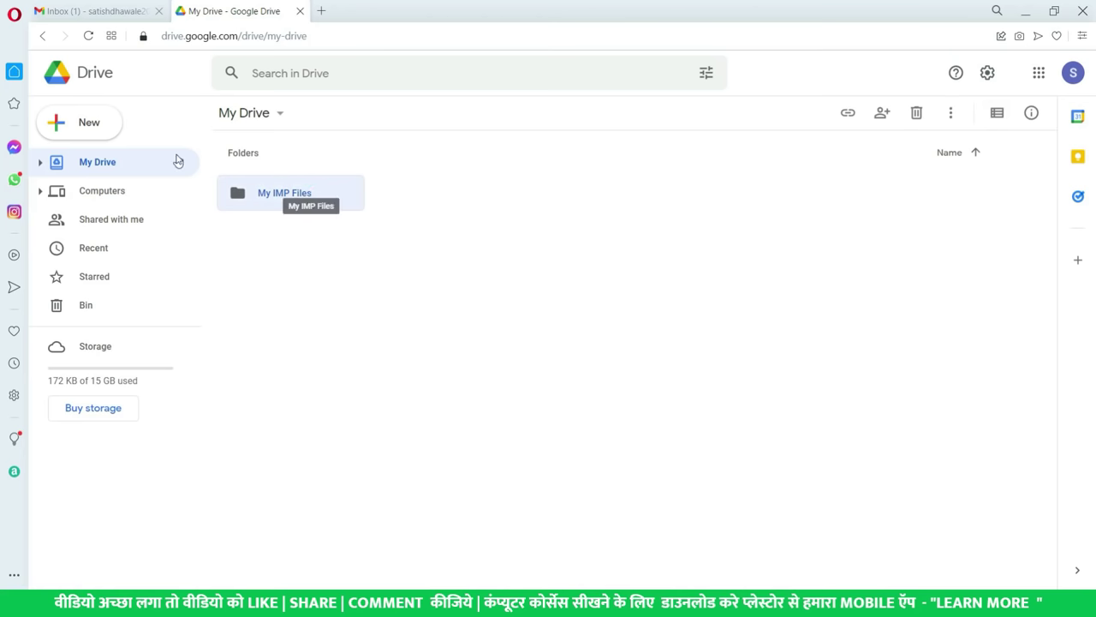
click(92, 121)
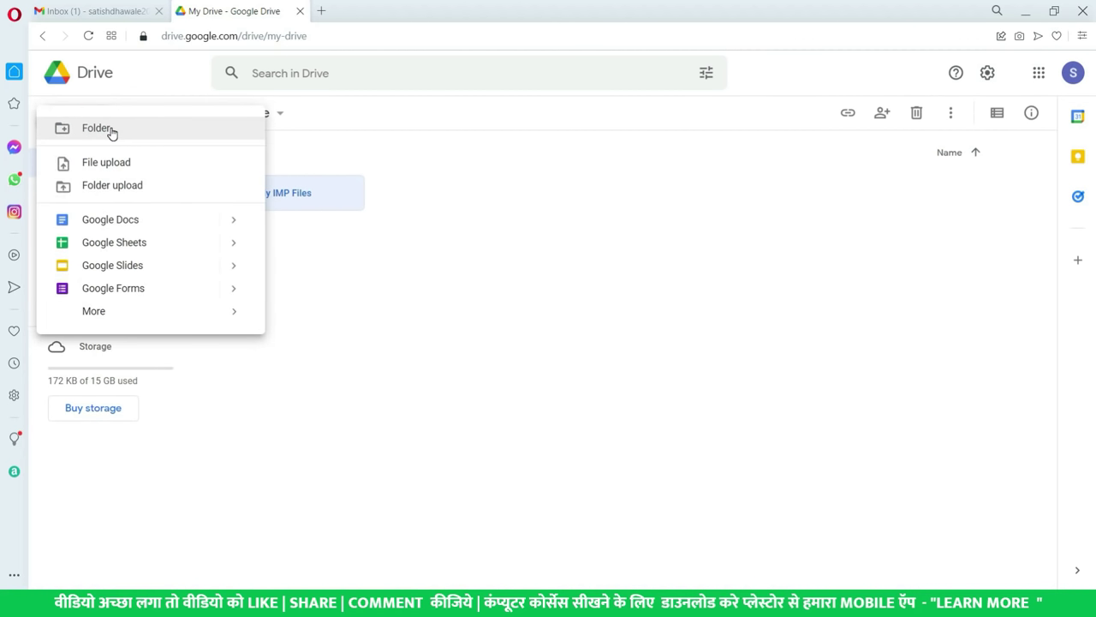
click(241, 187)
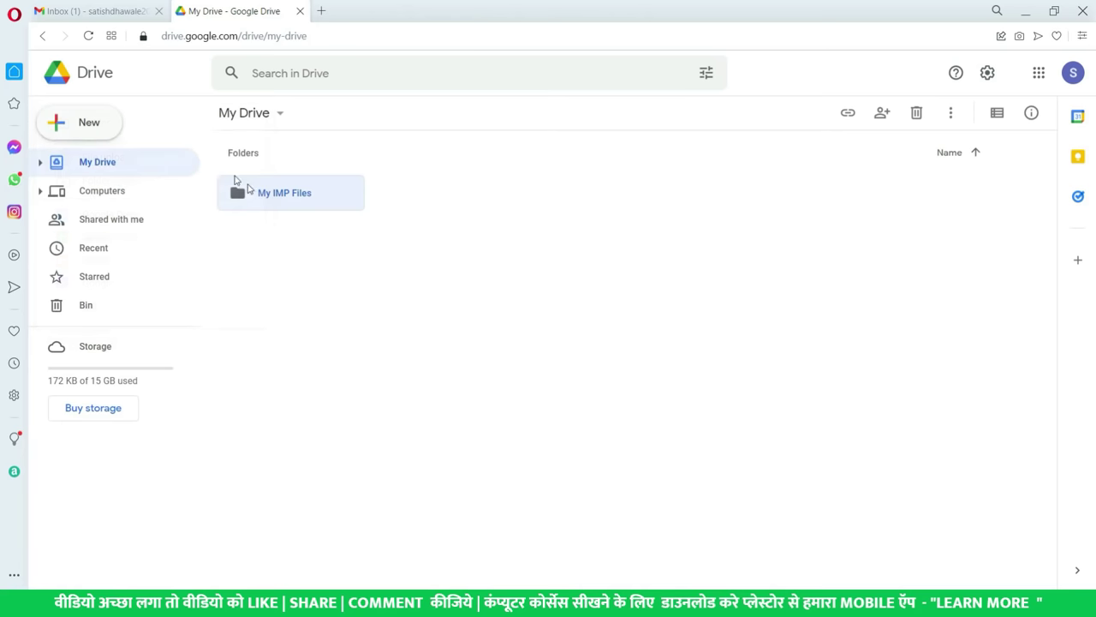
- Open My IMP Files and upload Microsoft Excel chapters.pdf from Downloads into it
double_click(317, 202)
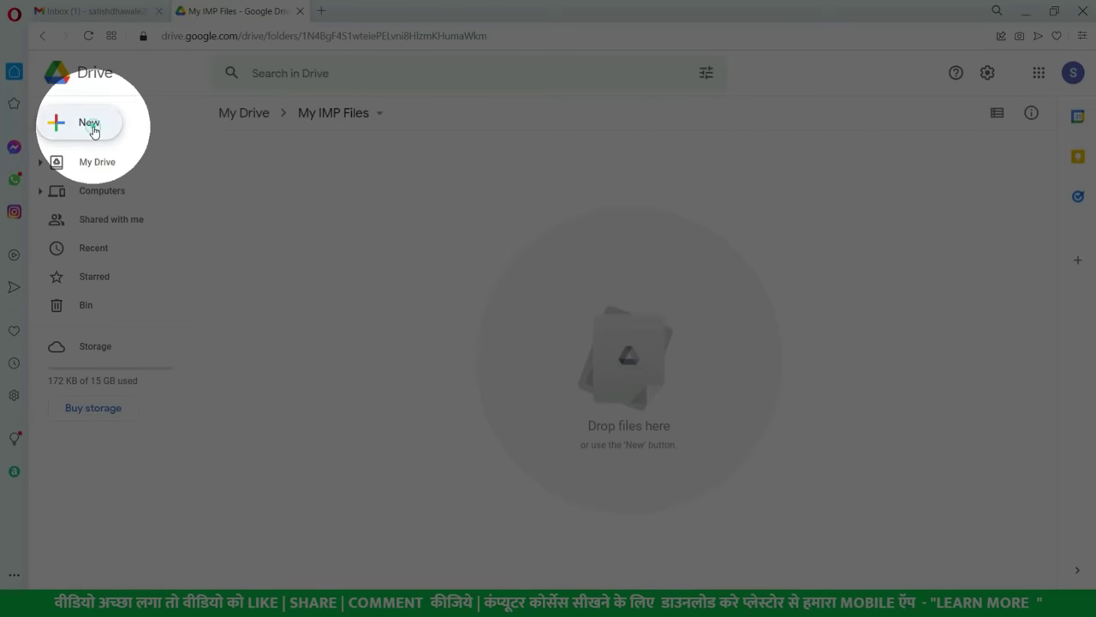
click(96, 135)
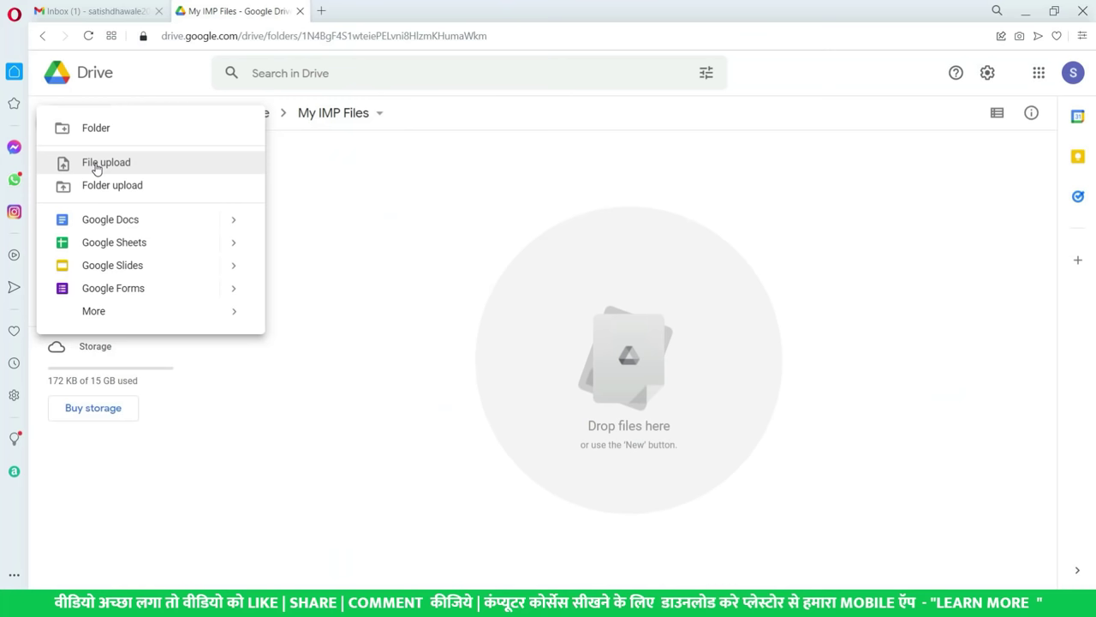
click(96, 169)
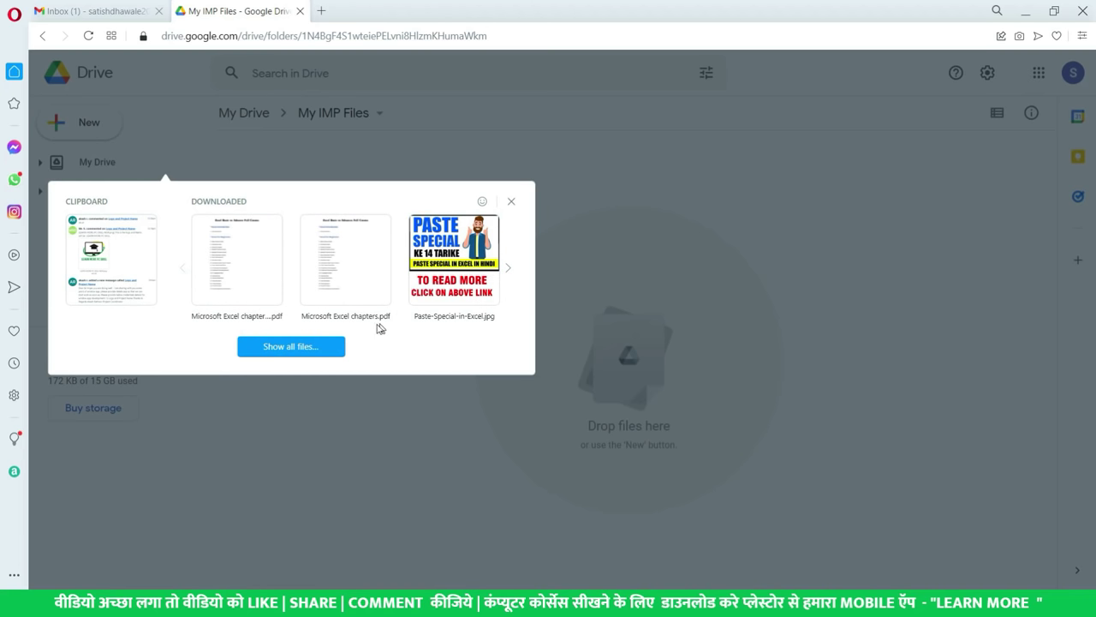
click(301, 348)
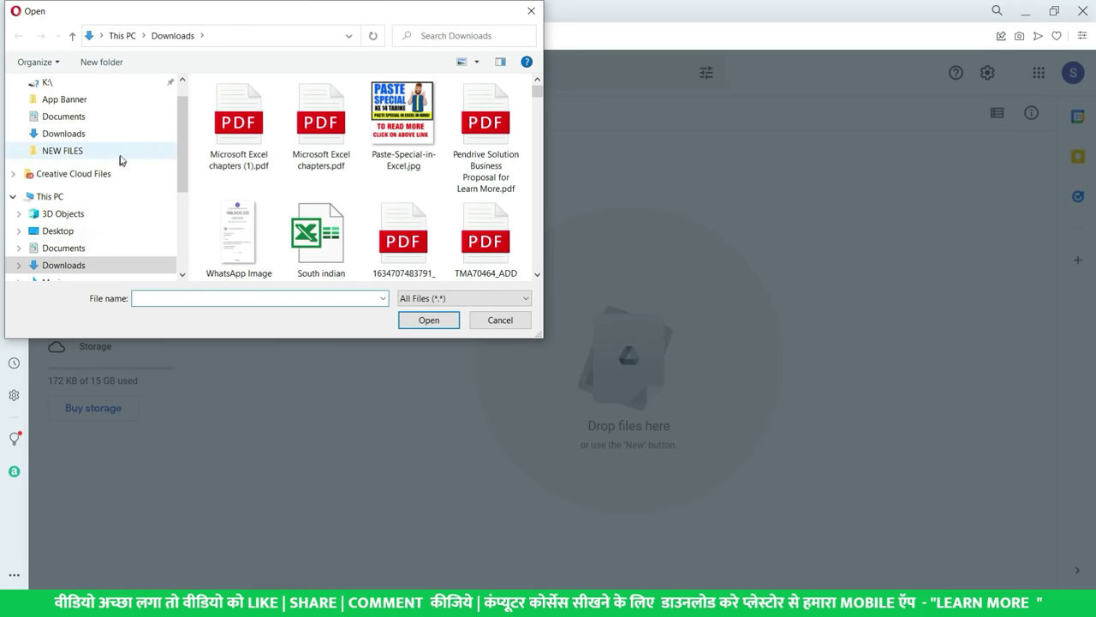
click(321, 137)
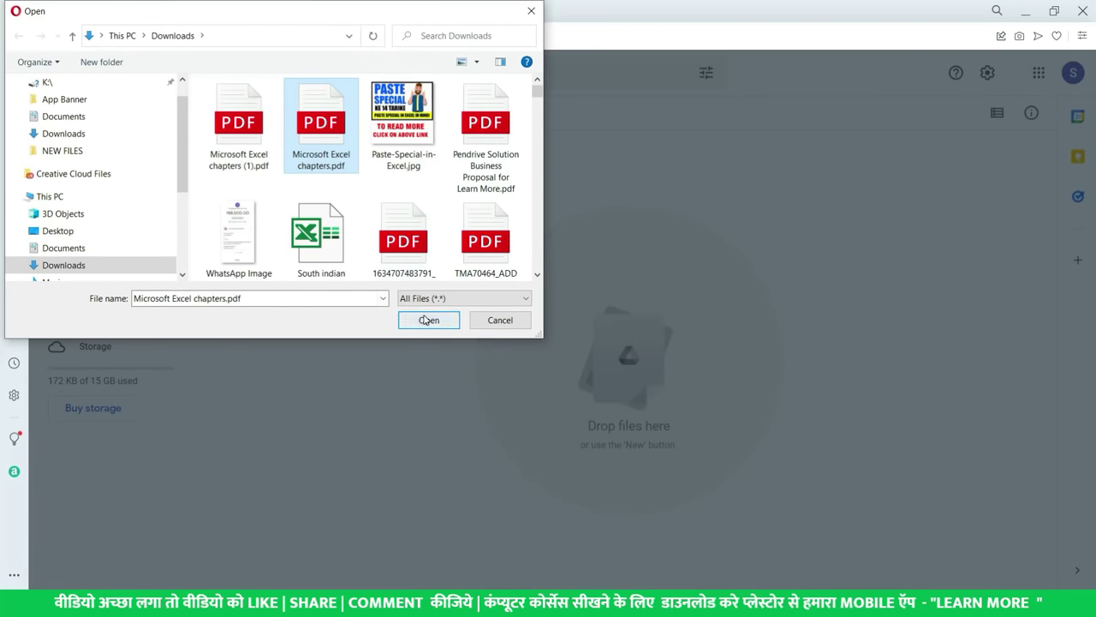
click(428, 320)
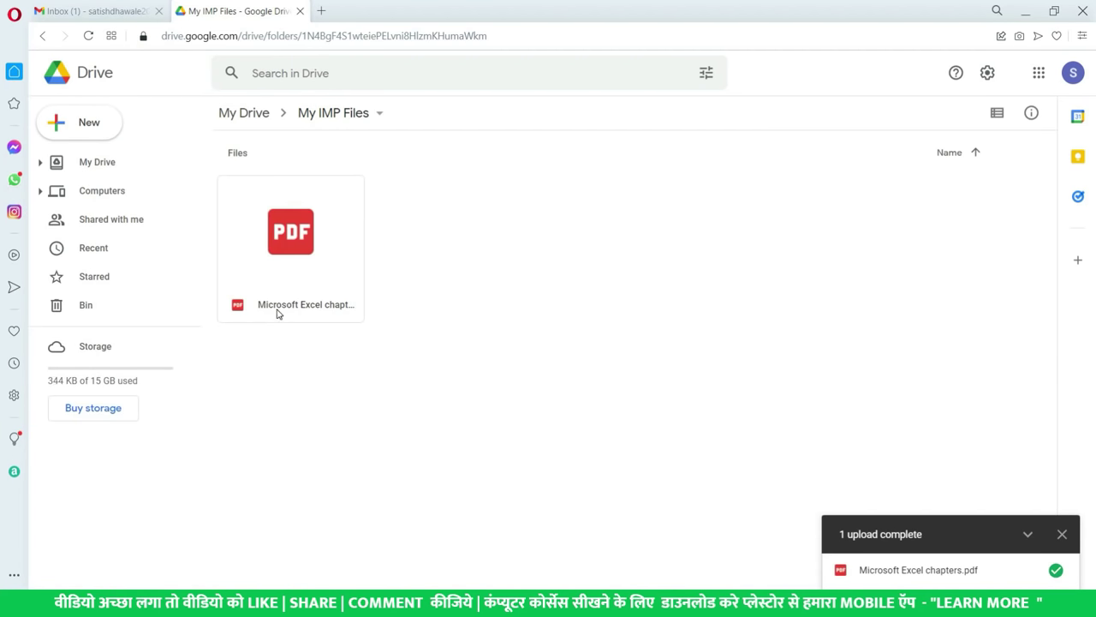
- Switch to list layout and reopen My IMP Files to show the 172 KB Microsoft Excel chapters.pdf
click(324, 254)
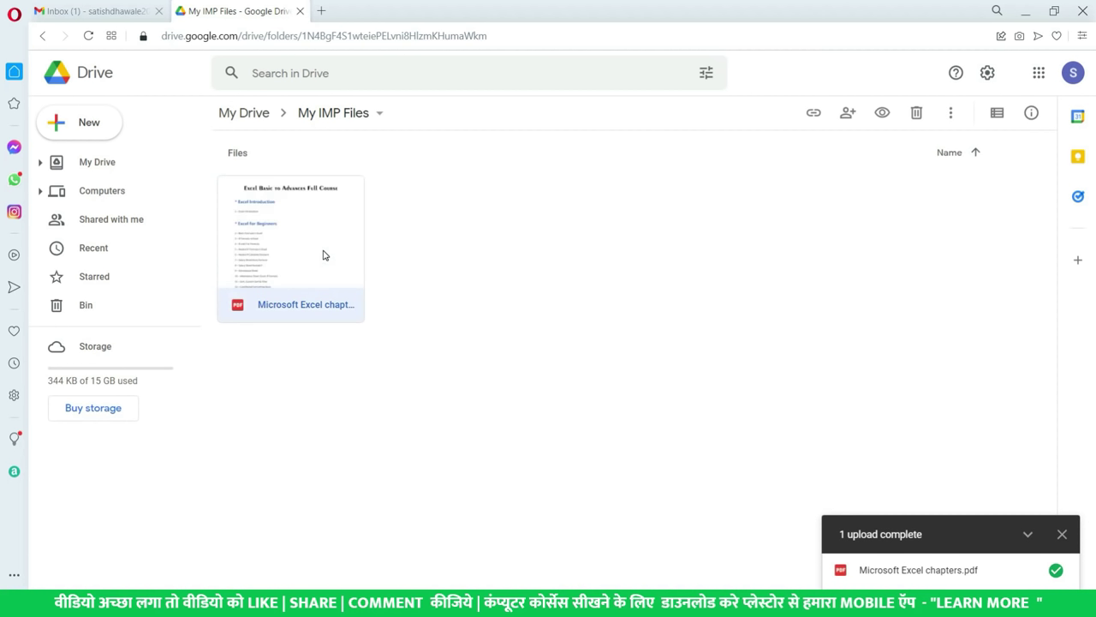
click(996, 112)
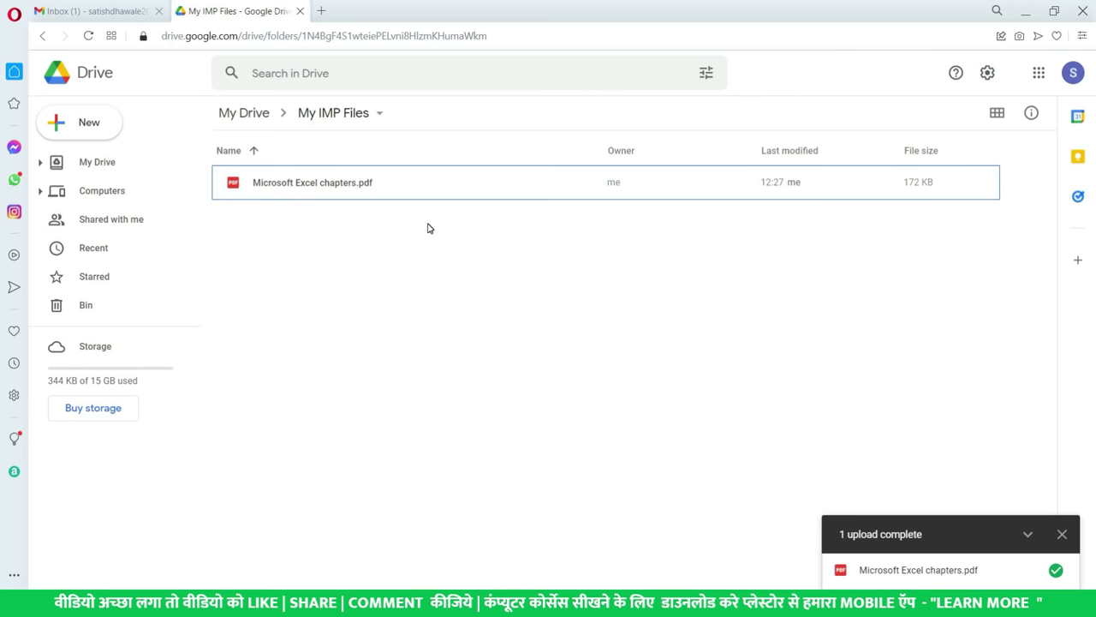
click(391, 188)
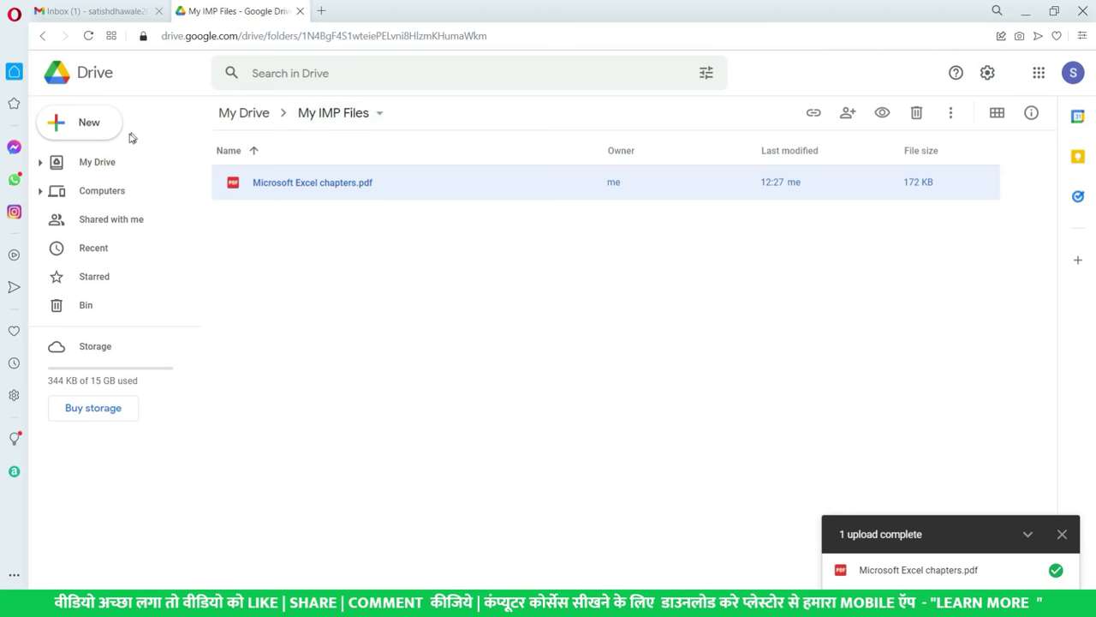
click(97, 163)
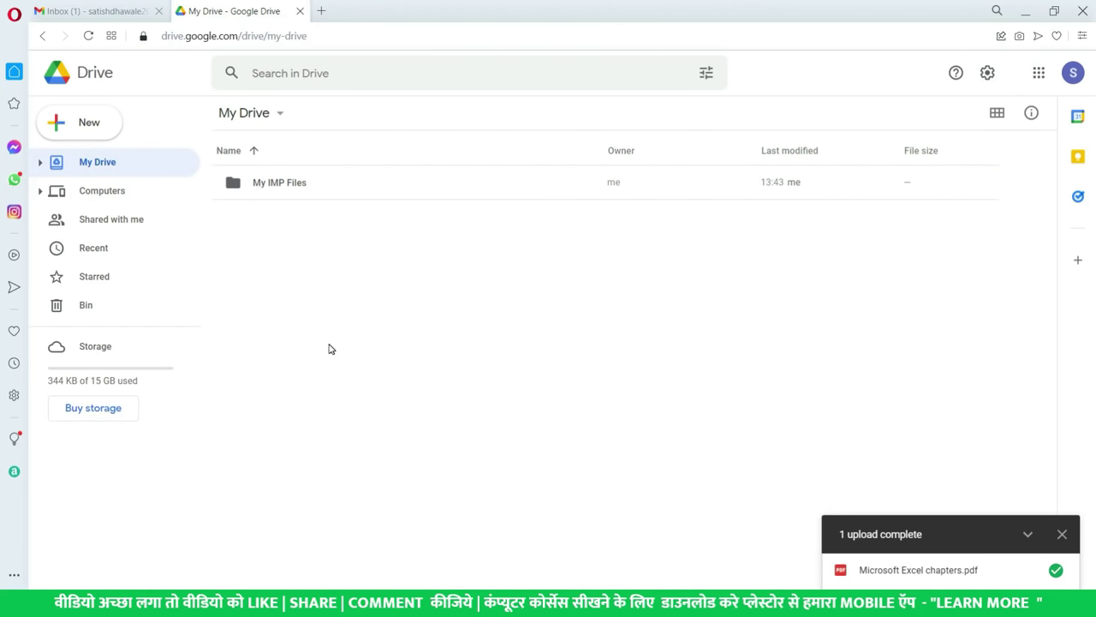
double_click(291, 184)
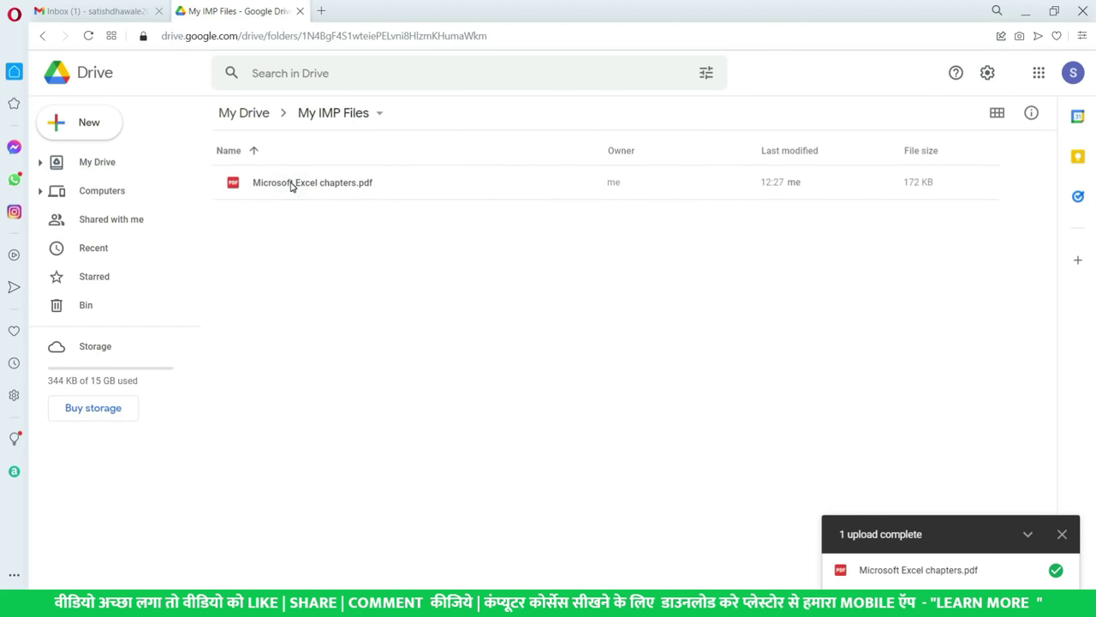
click(300, 186)
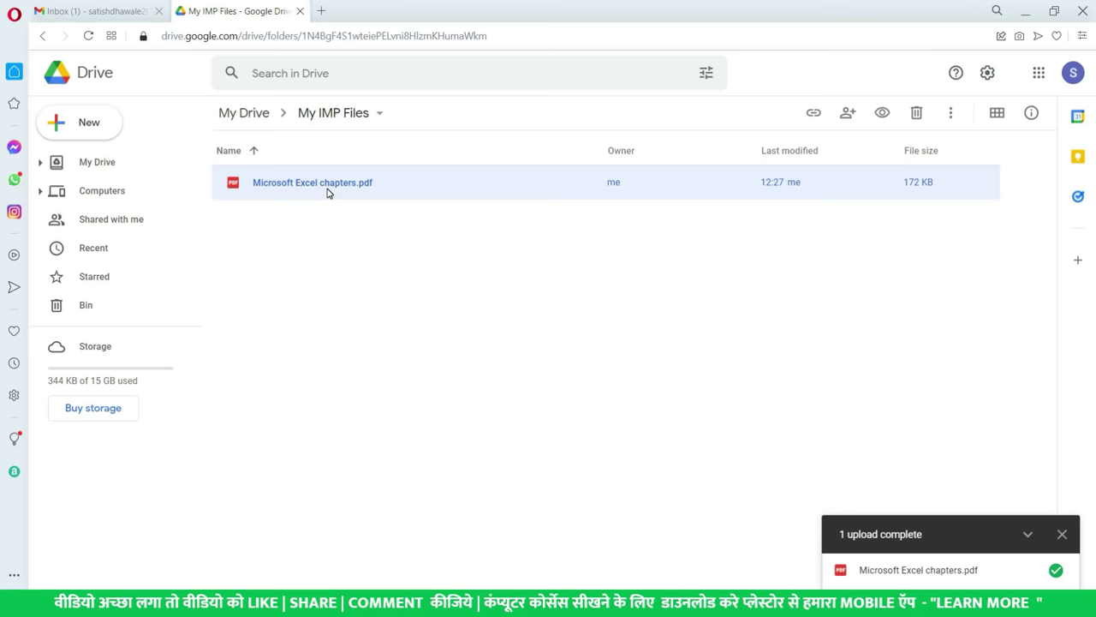
click(371, 258)
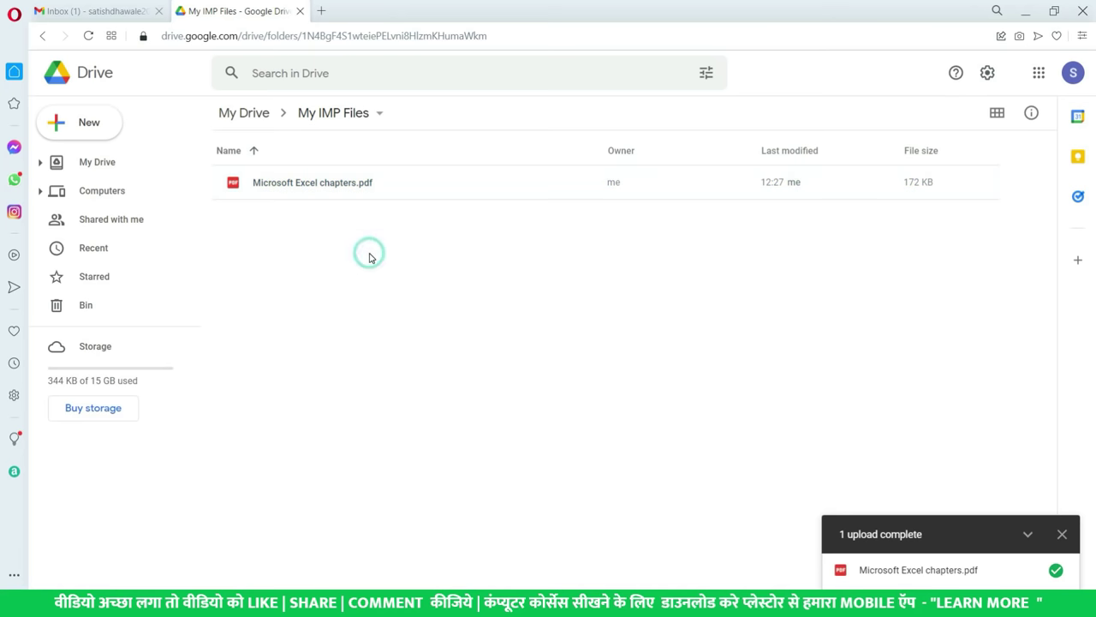
click(361, 182)
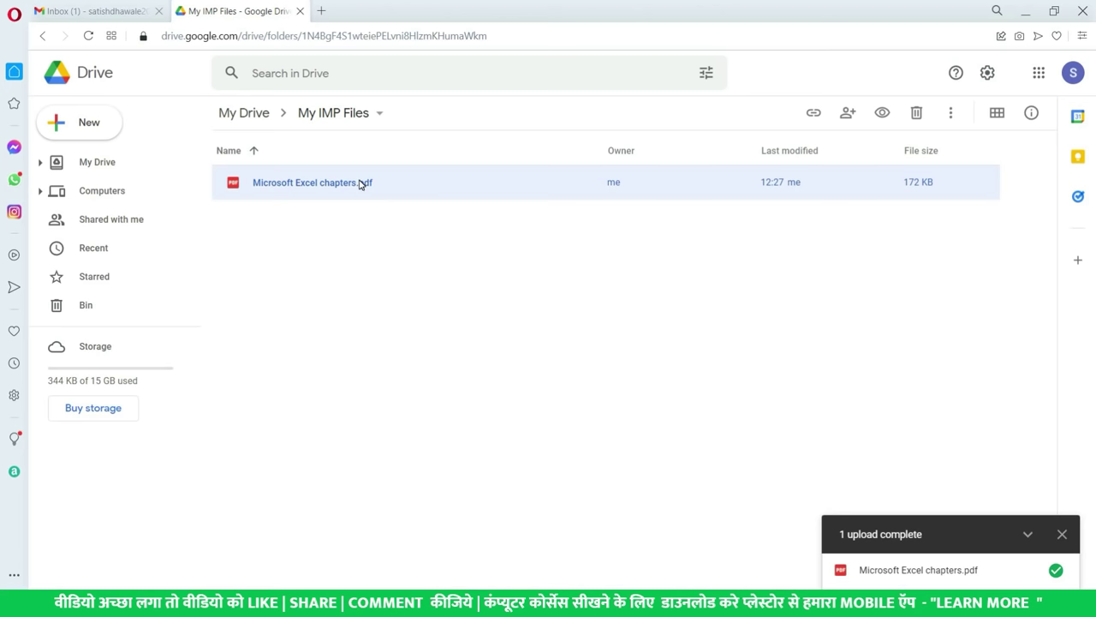
- Open the Share dialog for Microsoft Excel chapters.pdf from its right-click menu
right_click(338, 187)
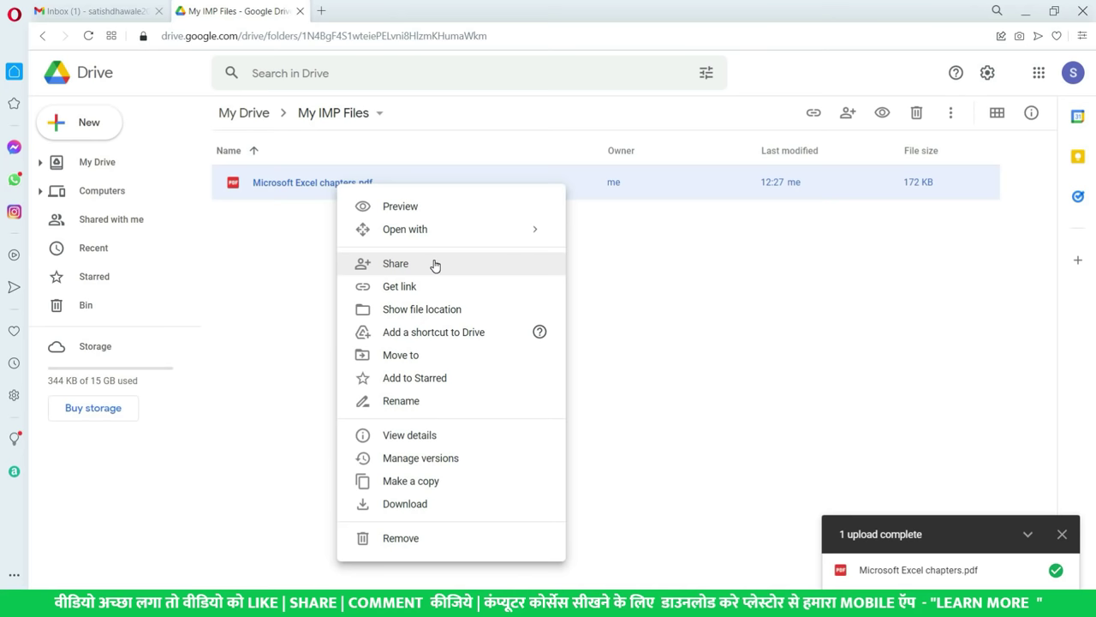
click(434, 265)
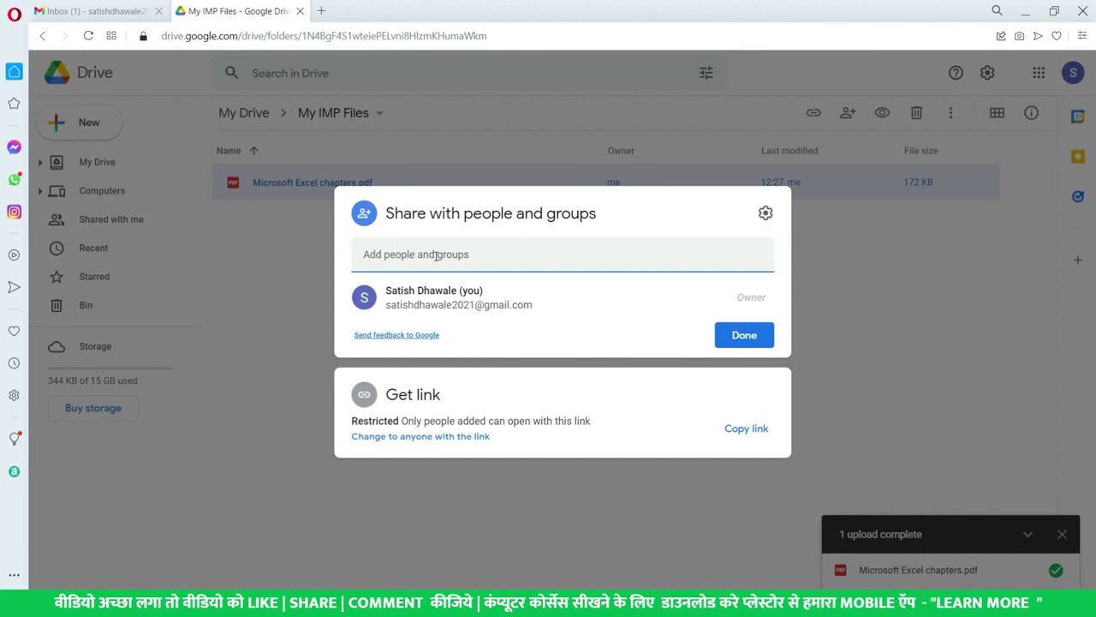
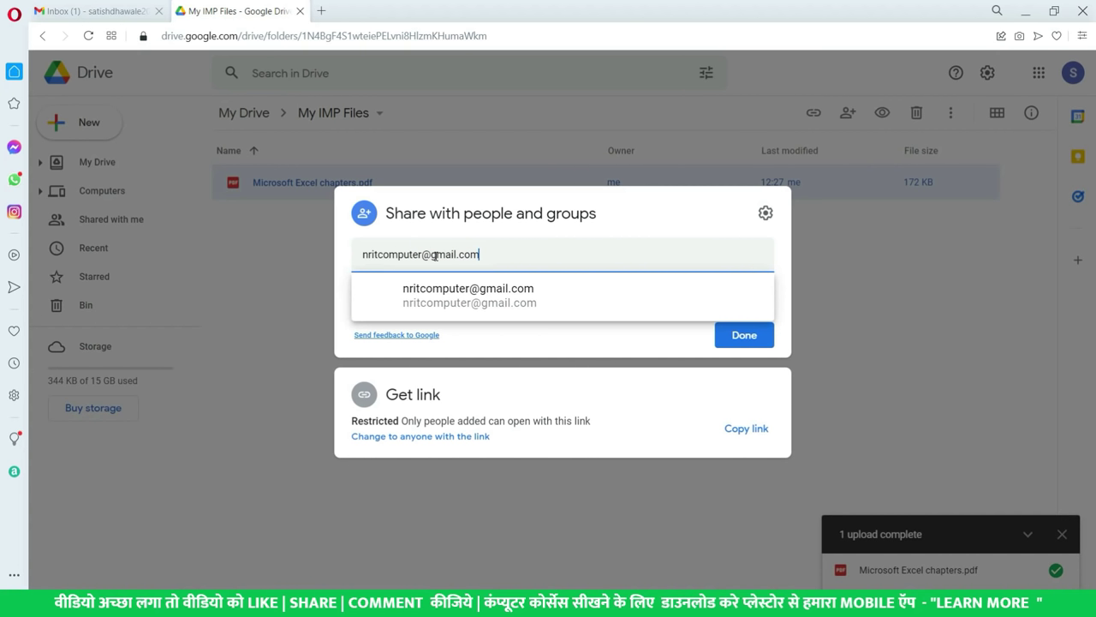
- Add the recipient's e-mail address to the PDF's share list as Editor and dismiss the tip
click(489, 294)
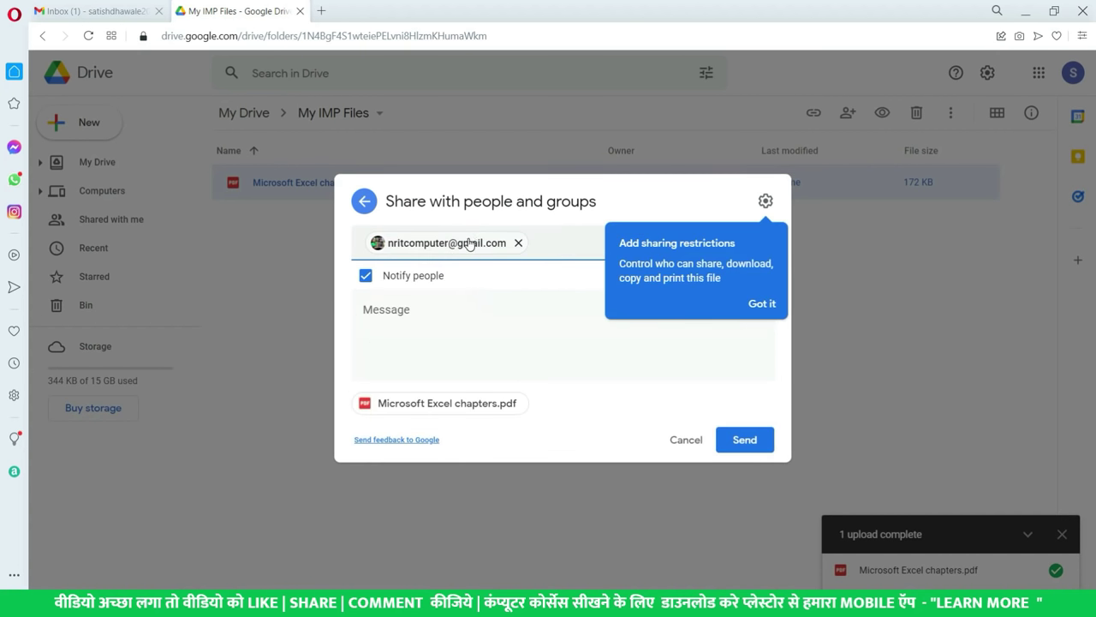
click(767, 302)
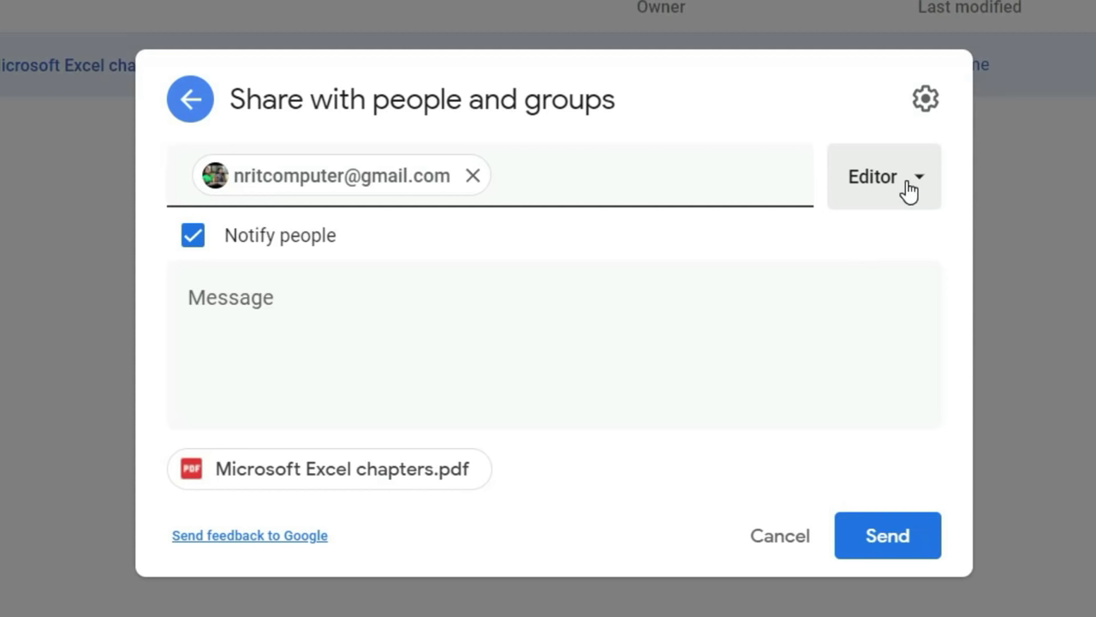
click(908, 189)
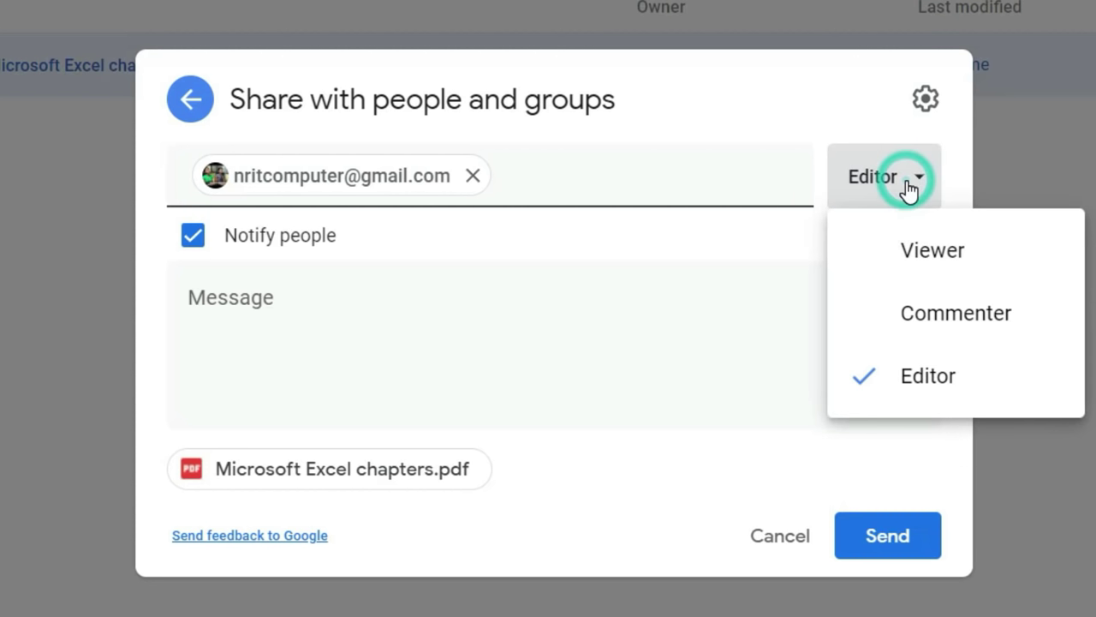
click(929, 250)
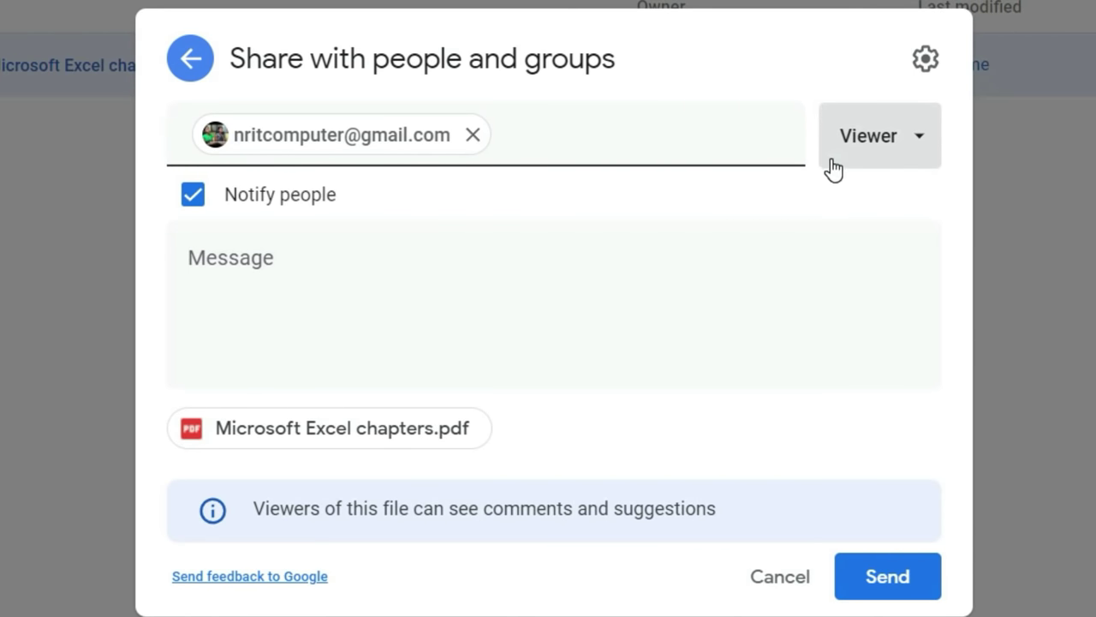
click(885, 161)
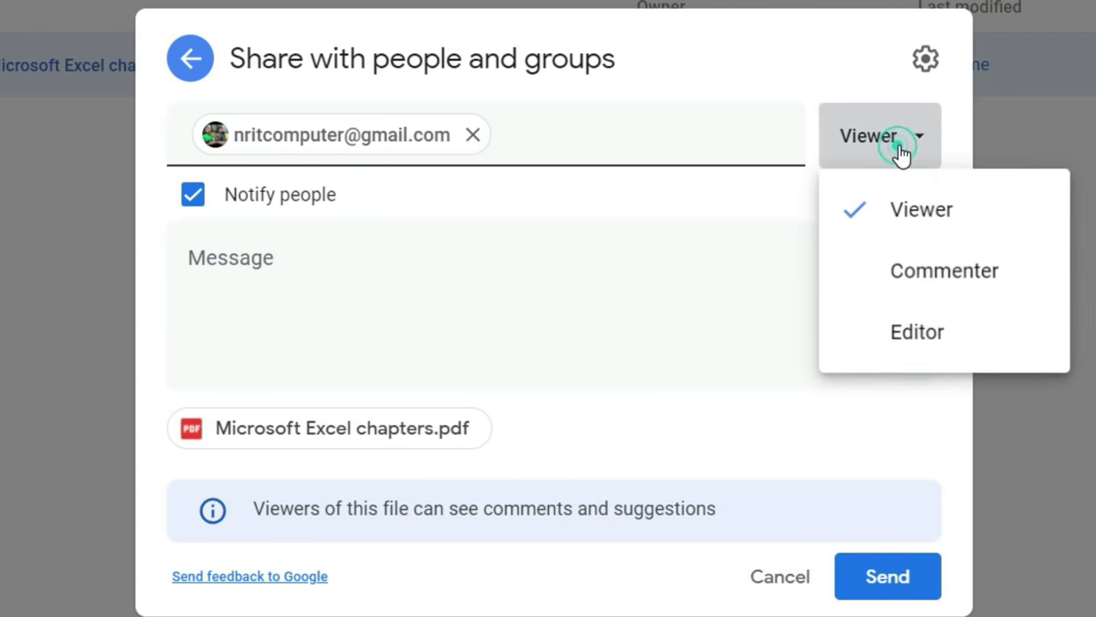
click(899, 290)
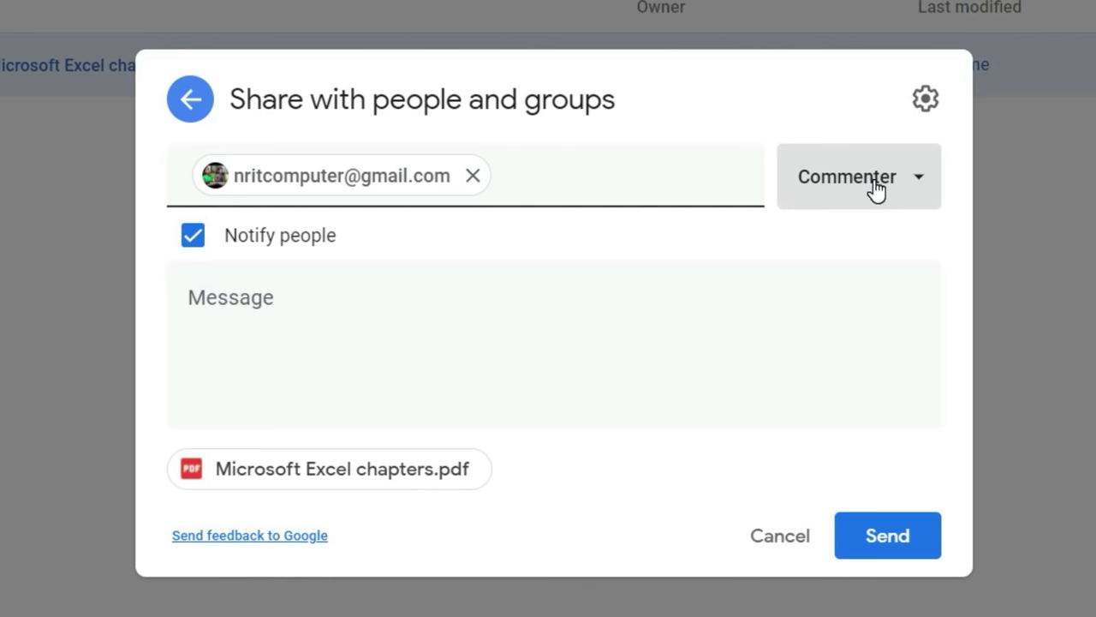
click(875, 186)
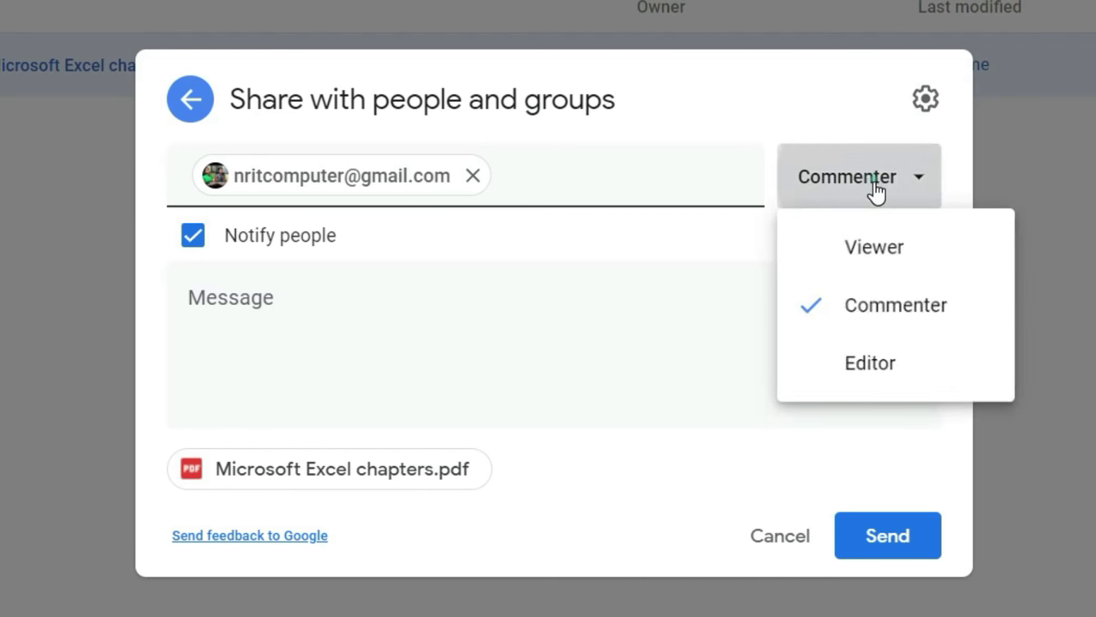
click(884, 257)
click(920, 159)
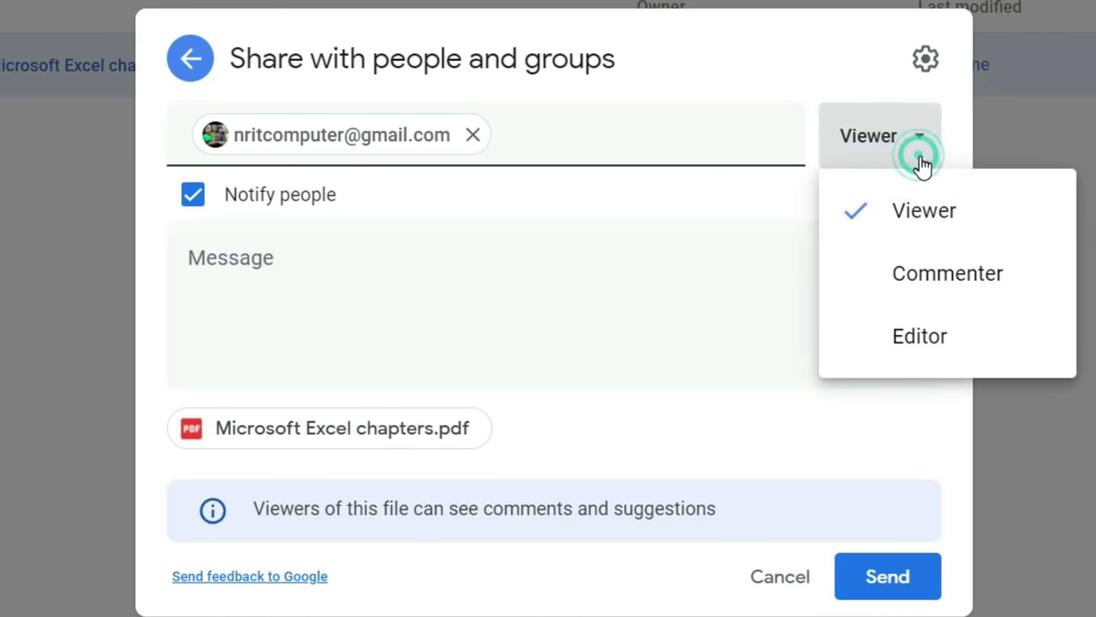
click(892, 355)
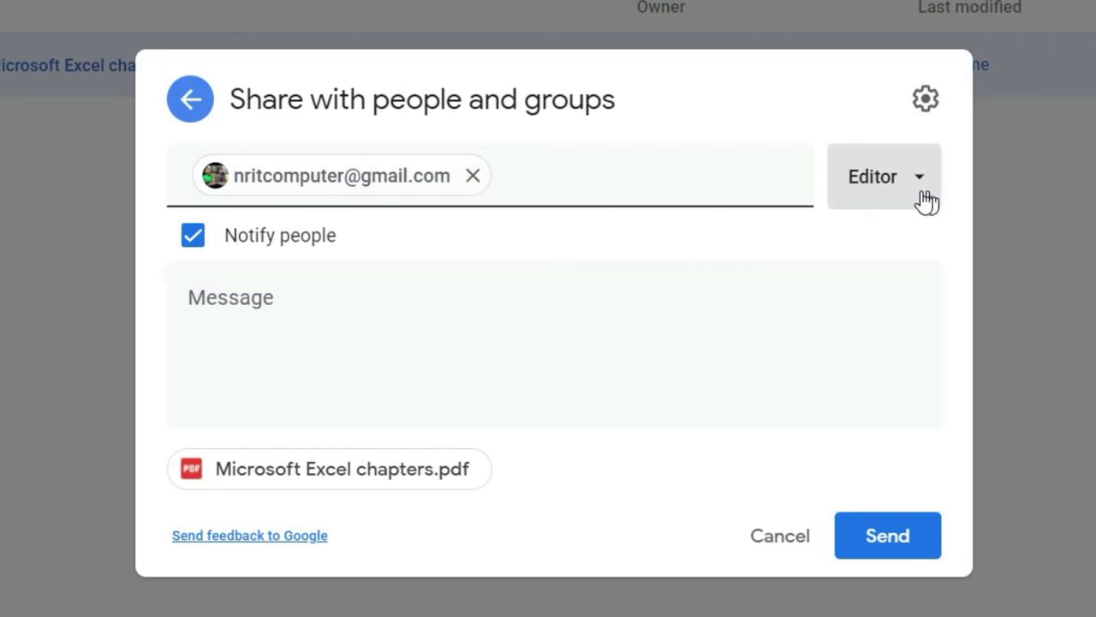
click(637, 188)
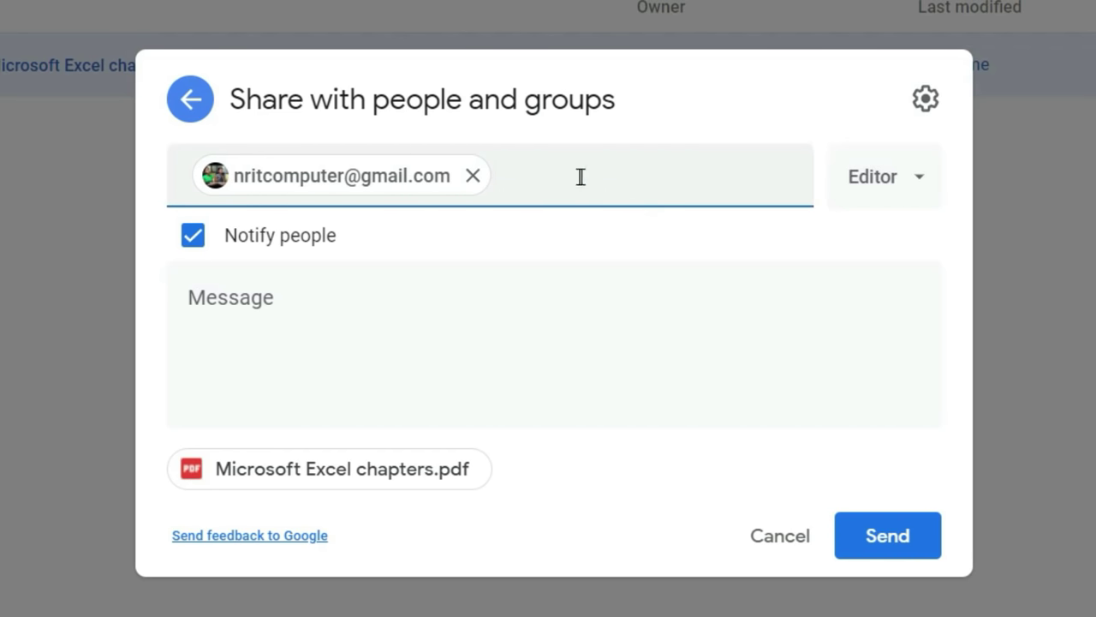
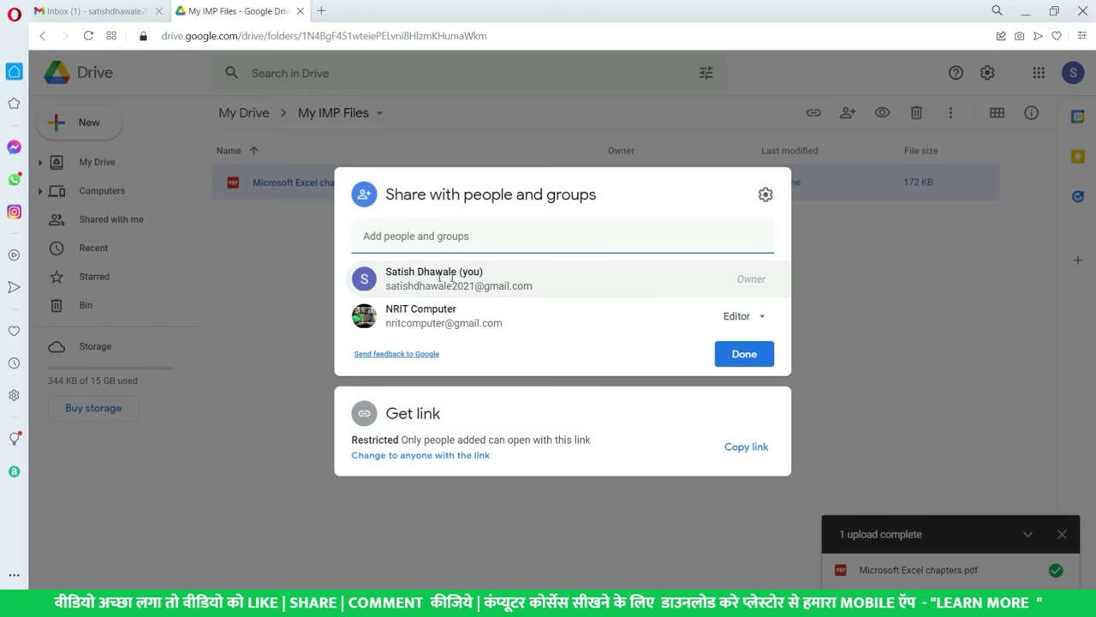
- Leave the second account's Editor role unchanged and switch to the recipient's Gmail inbox
mouse_move(538, 325)
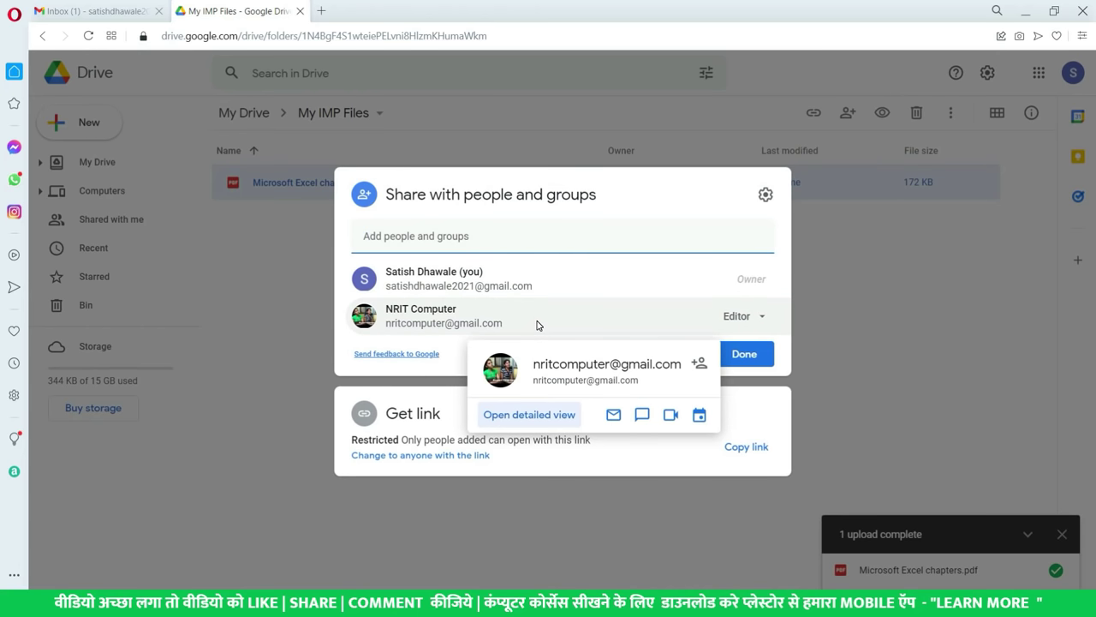
click(759, 318)
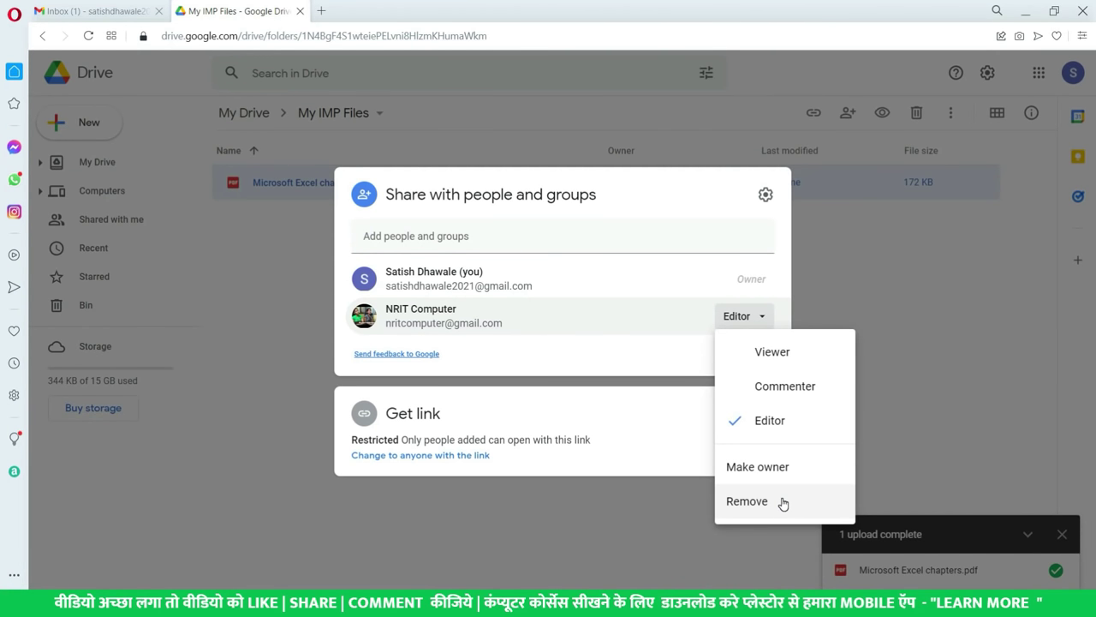
click(632, 364)
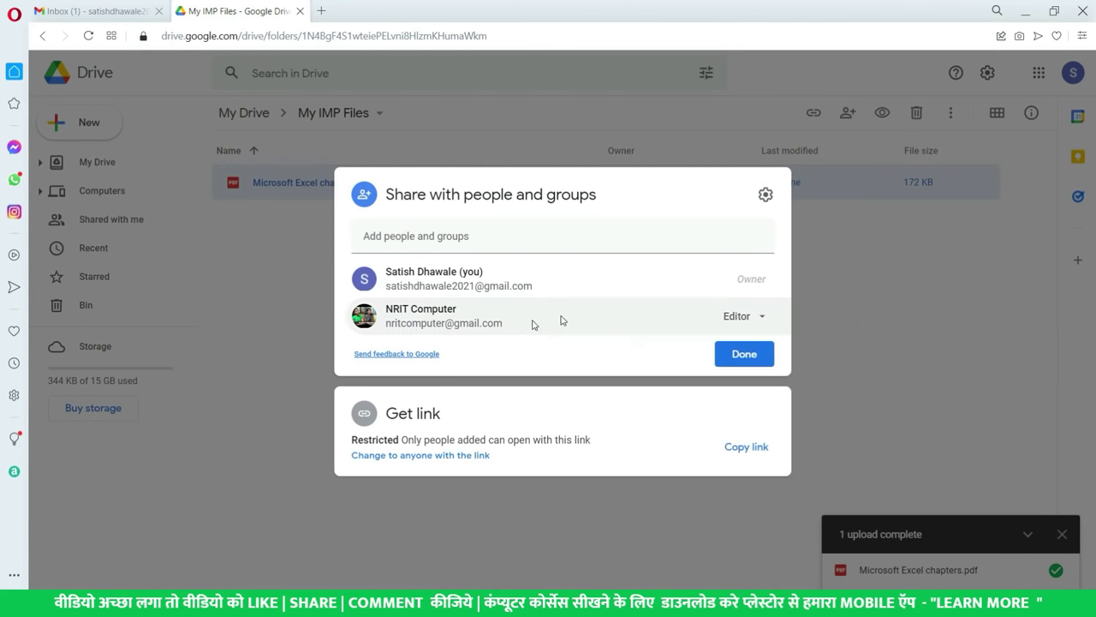
mouse_move(585, 317)
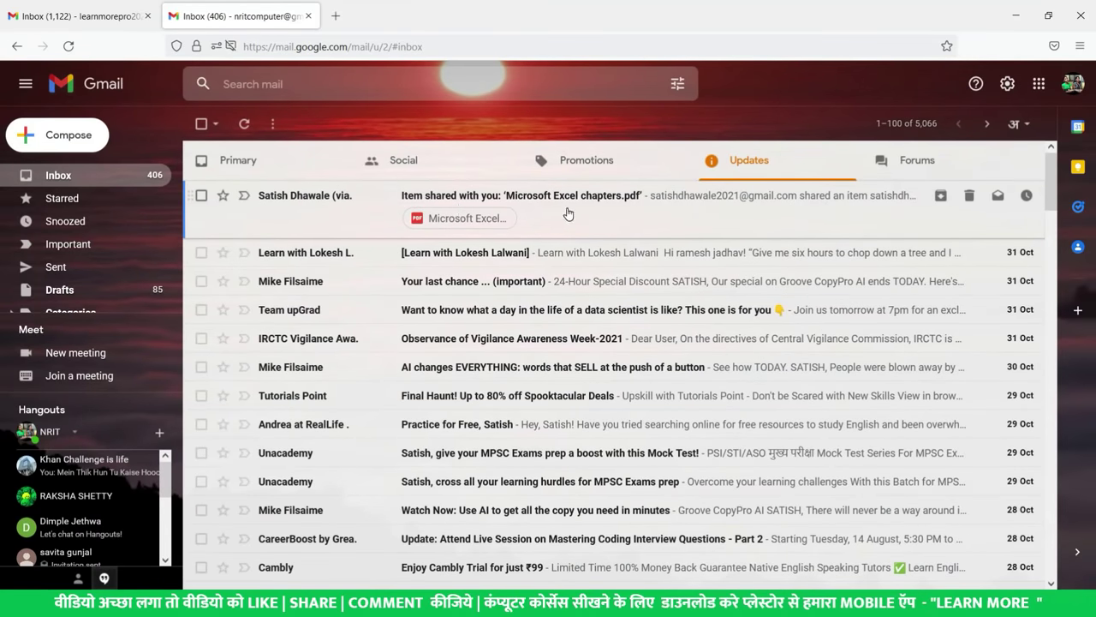
- Open the 'Item shared with you' email for Microsoft Excel chapters.pdf and read through it
click(567, 210)
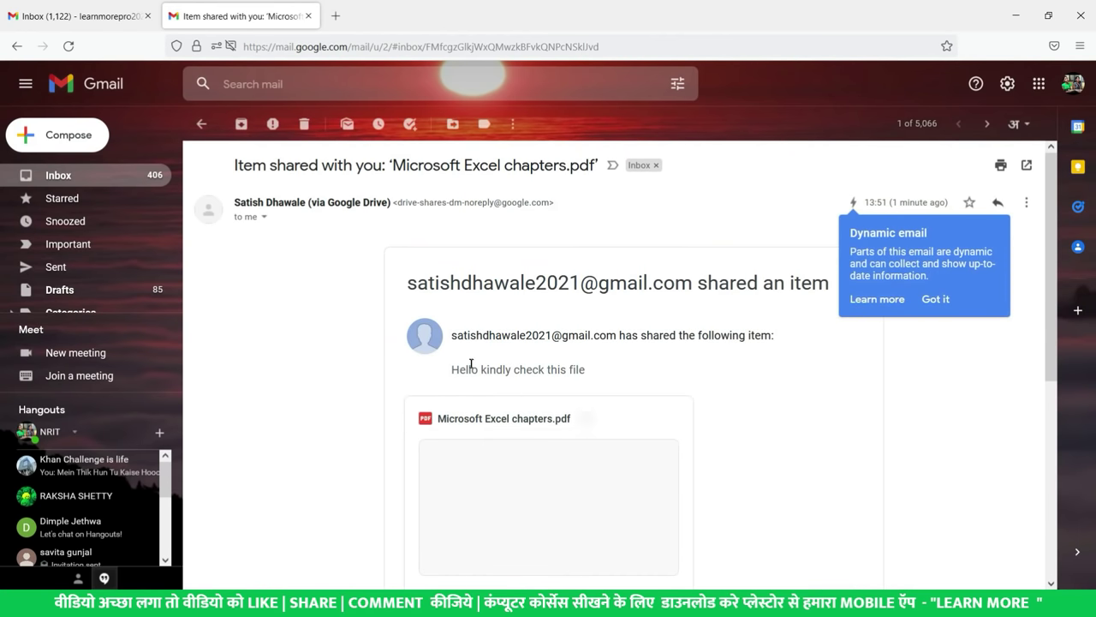
drag(471, 368, 438, 370)
click(607, 369)
click(606, 369)
scroll(605, 370, down, 3)
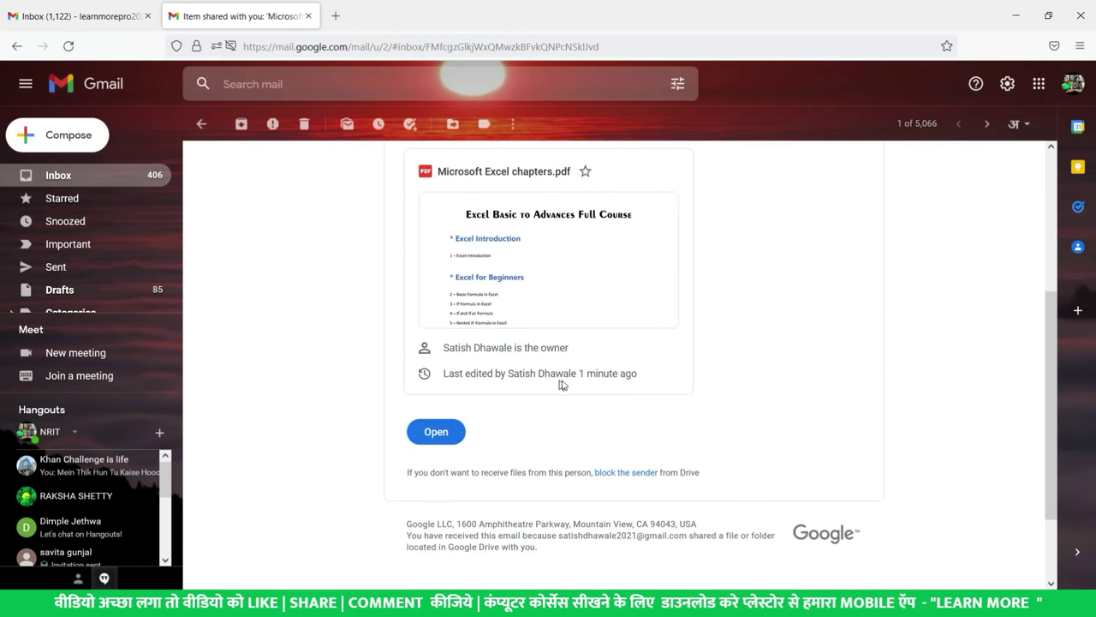
scroll(638, 386, up, 3)
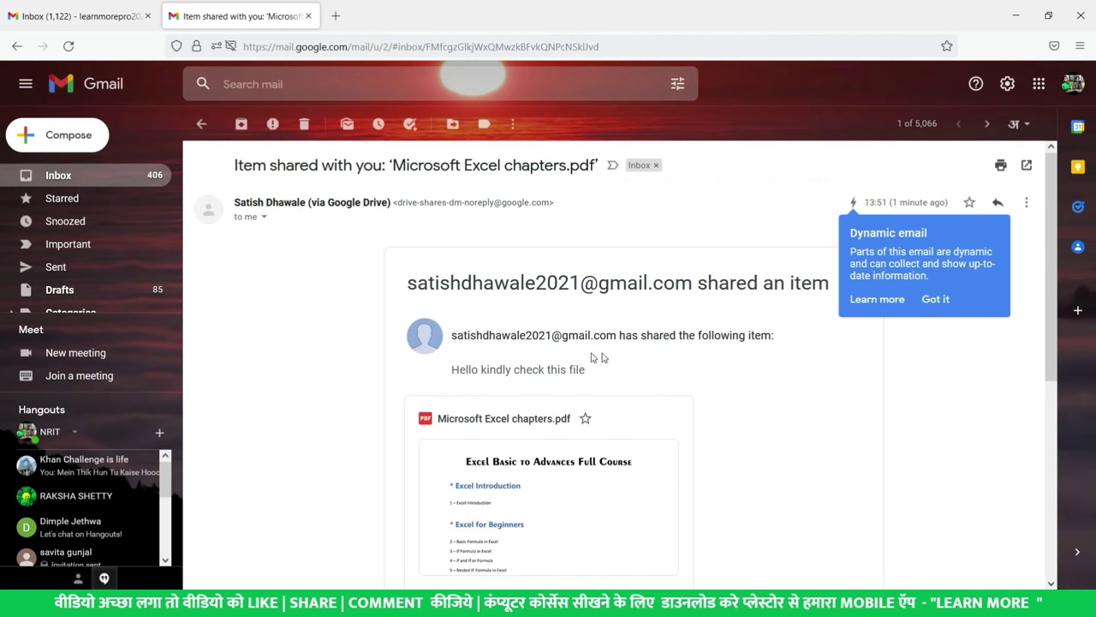
scroll(541, 370, down, 3)
scroll(536, 371, up, 3)
scroll(479, 343, down, 4)
scroll(497, 343, up, 4)
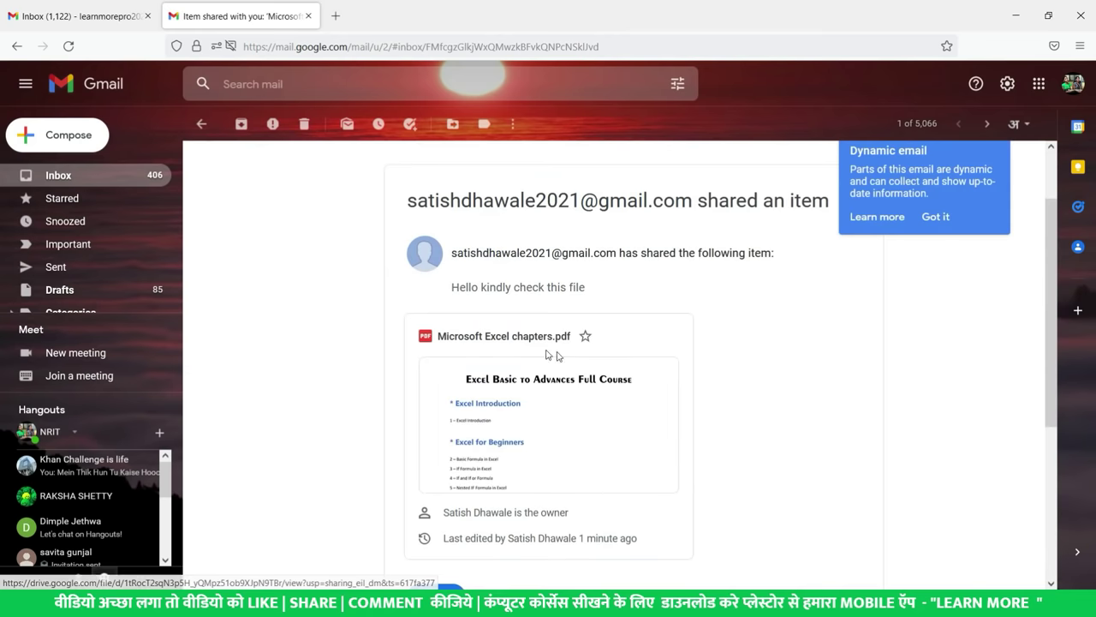
- Dismiss the Dynamic email tip and return to the Drive sharing dialog
click(929, 301)
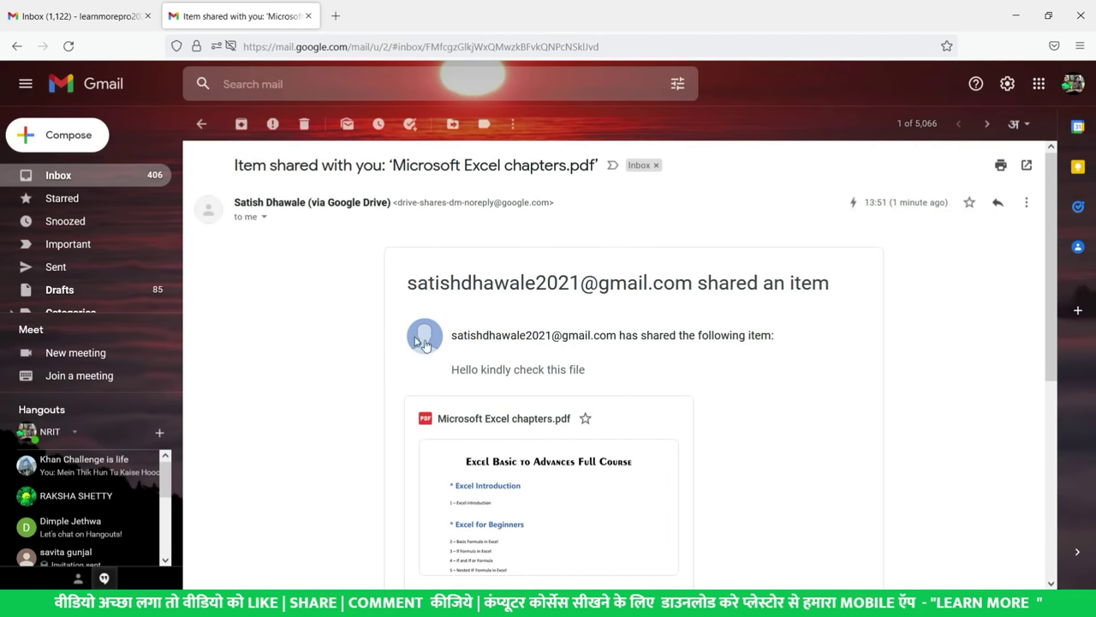
scroll(558, 341, down, 3)
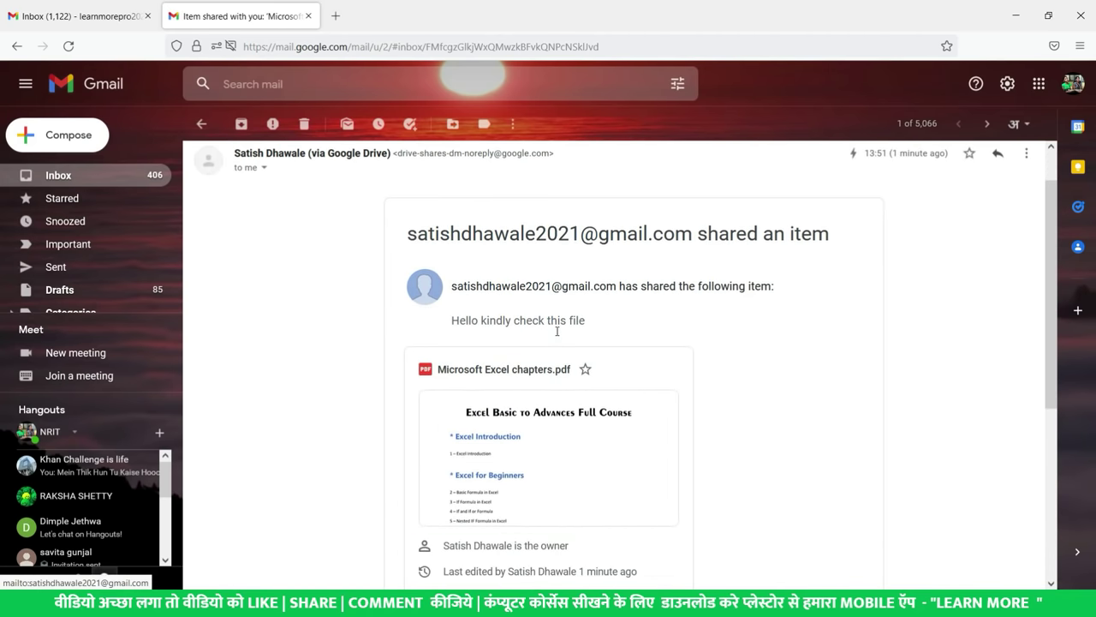
scroll(463, 282, up, 3)
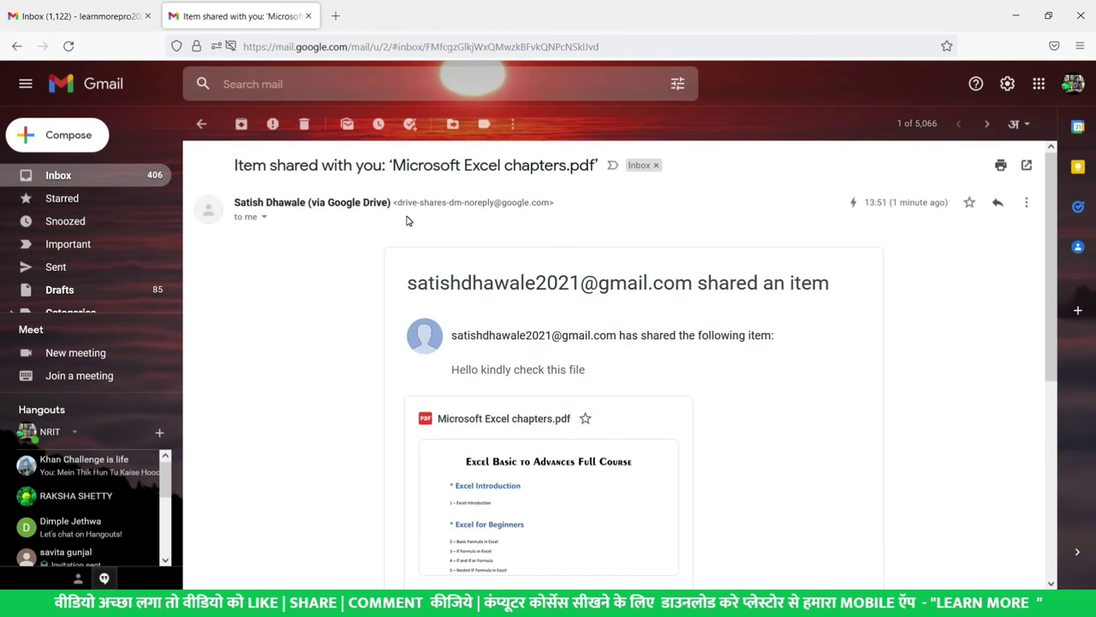
key(alt+Tab)
key(alt+Tab)
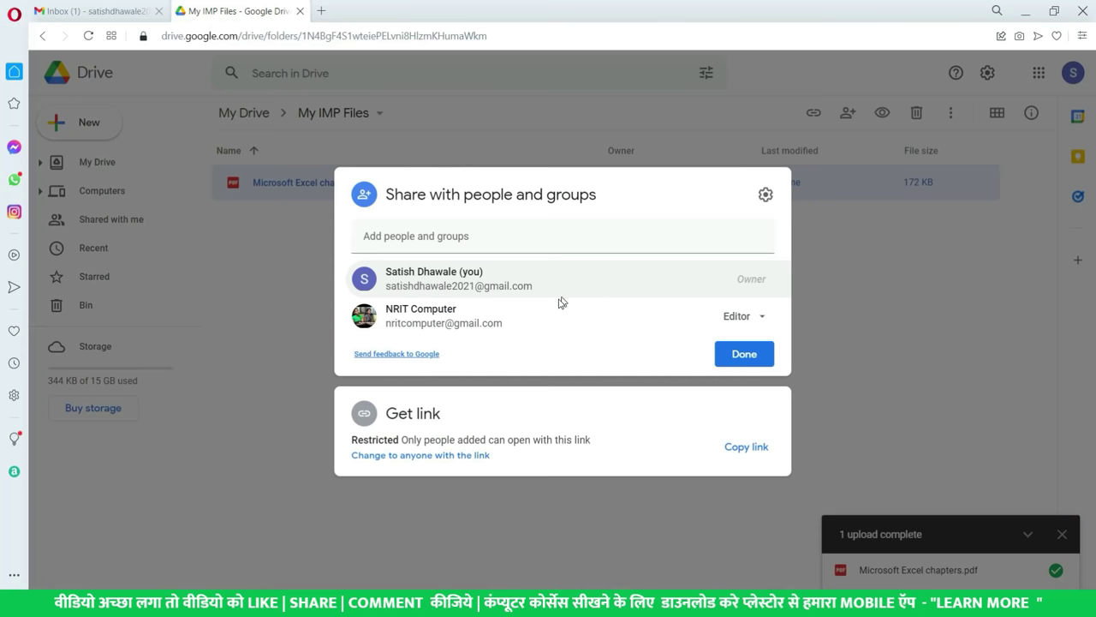
- Remove and save the second account's access to Microsoft Excel chapters.pdf, then return to Gmail
click(760, 319)
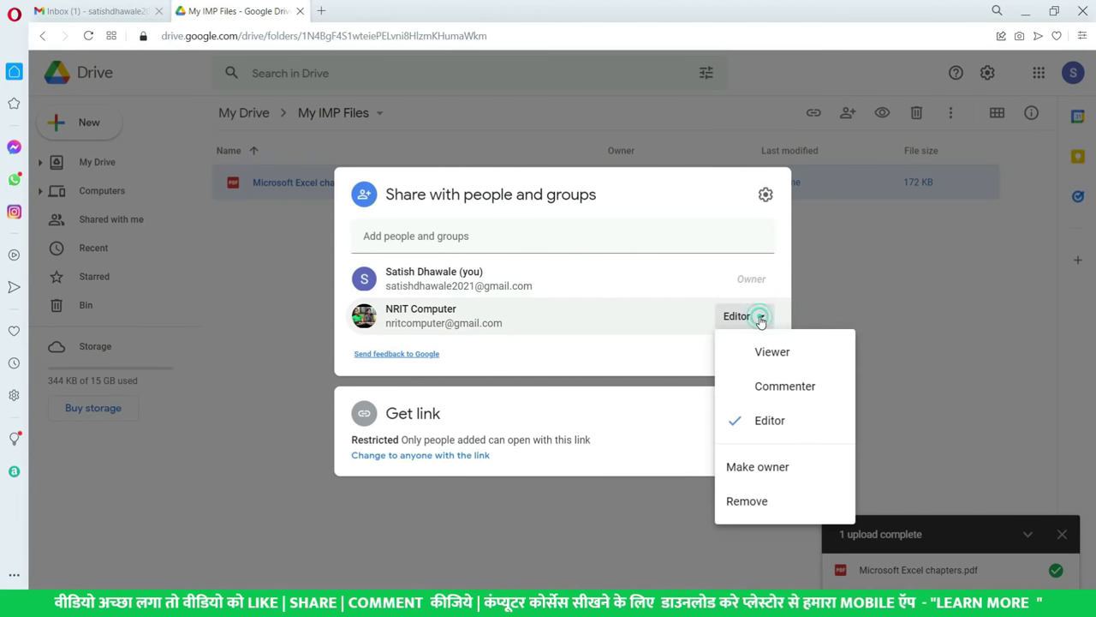
click(746, 505)
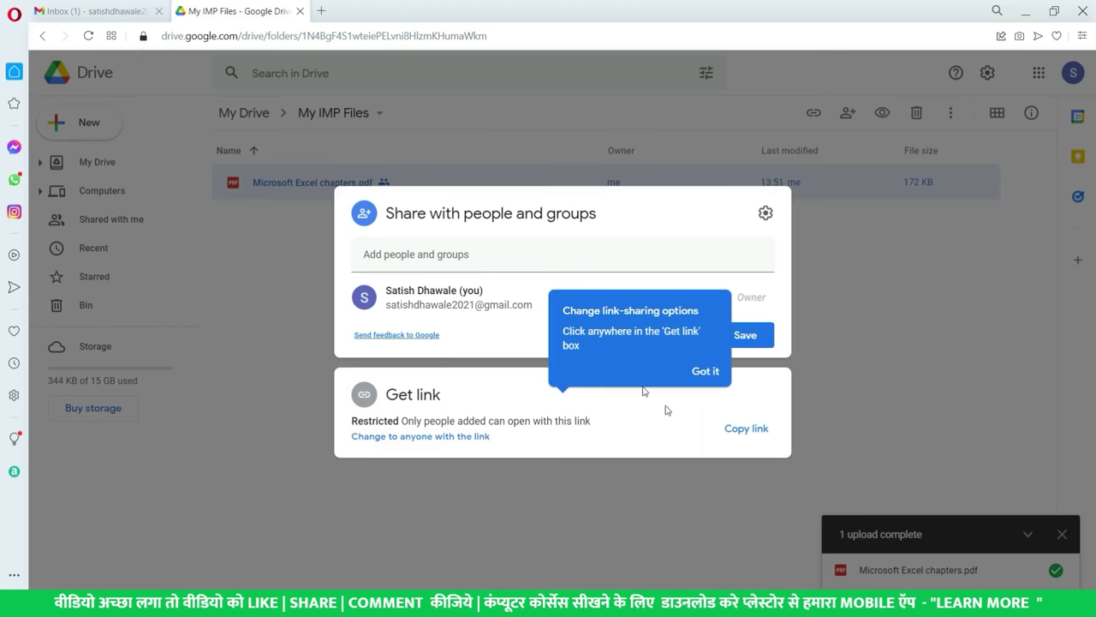
click(710, 377)
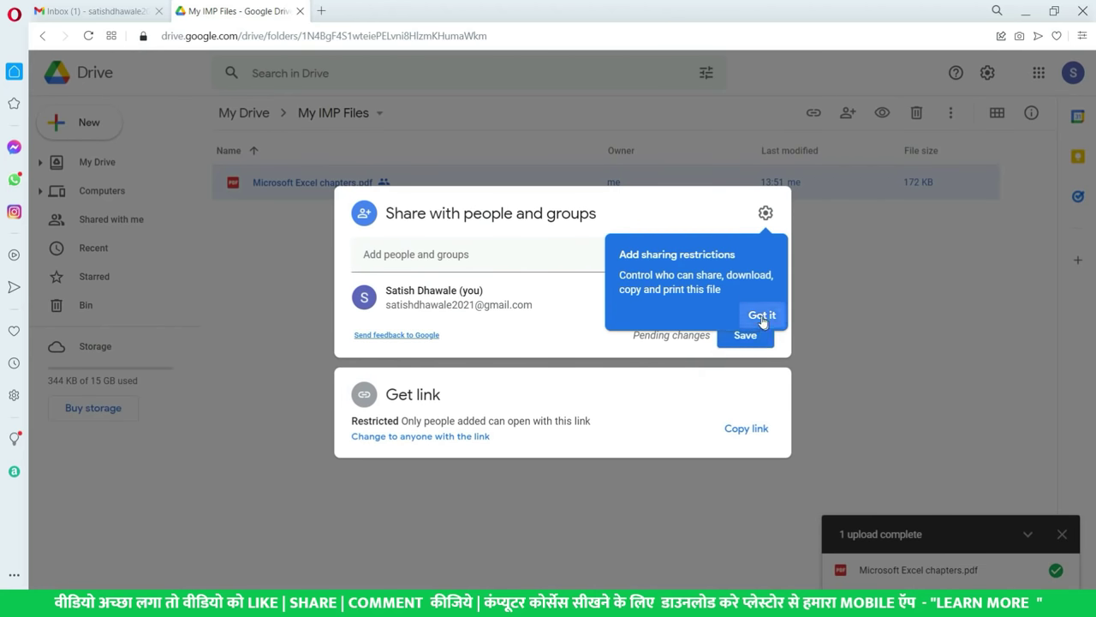
click(761, 313)
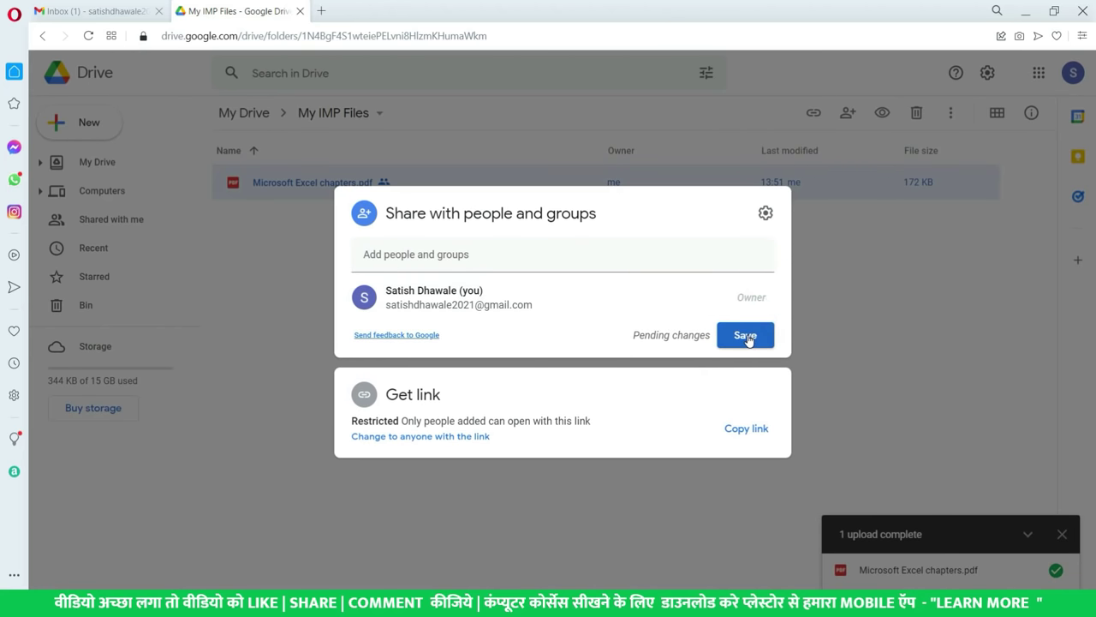
click(746, 336)
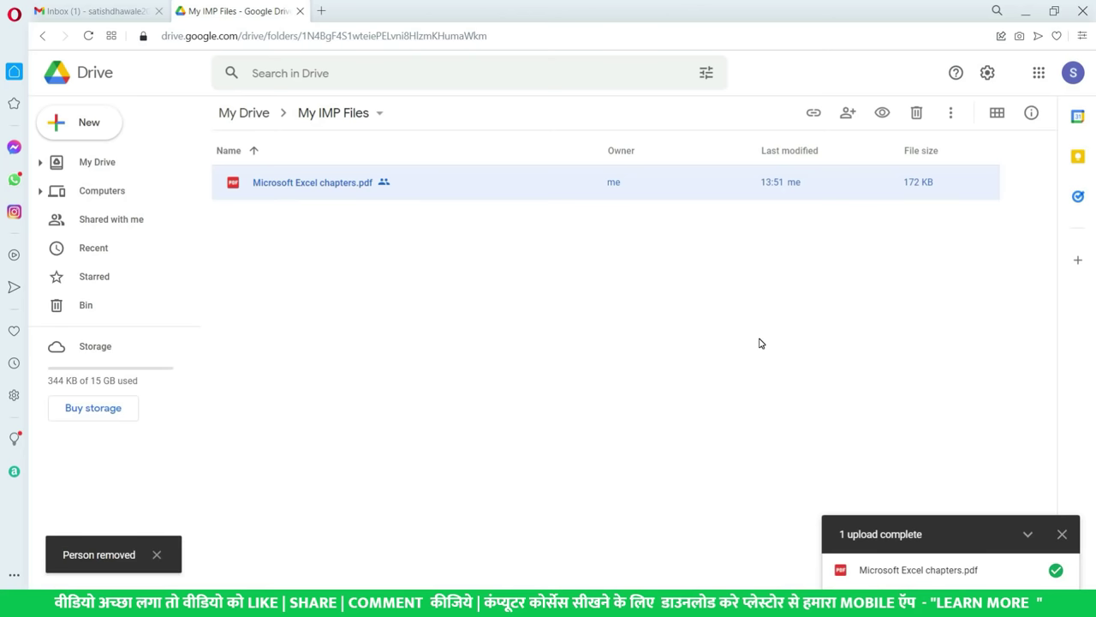
key(alt+Tab)
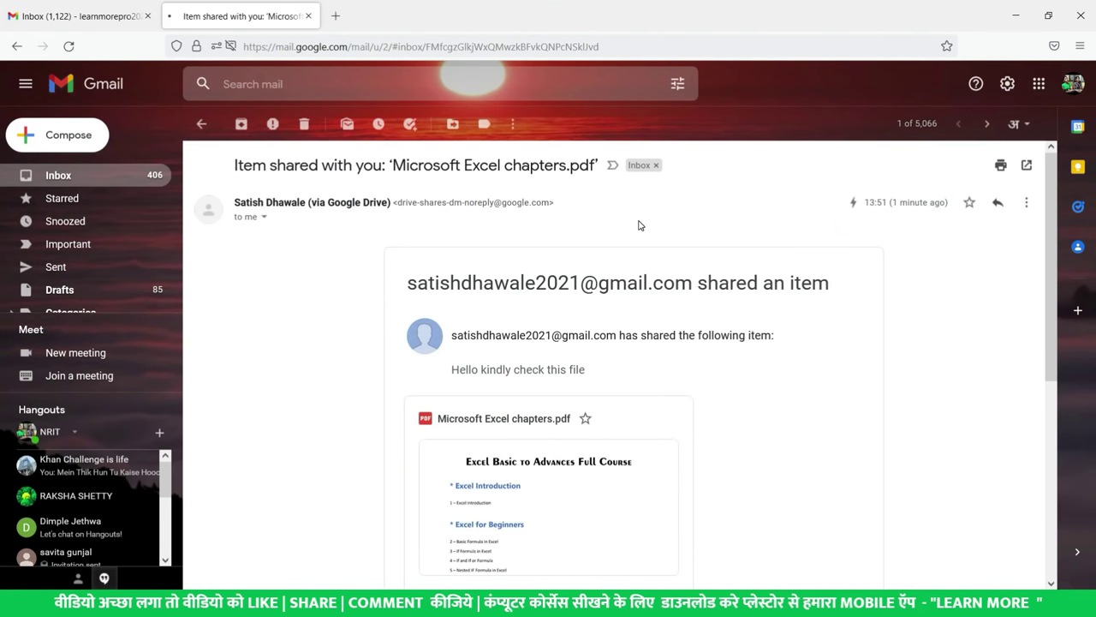
- Reload the share email and open the PDF, which now shows a Google sign-in verification page
key(F5)
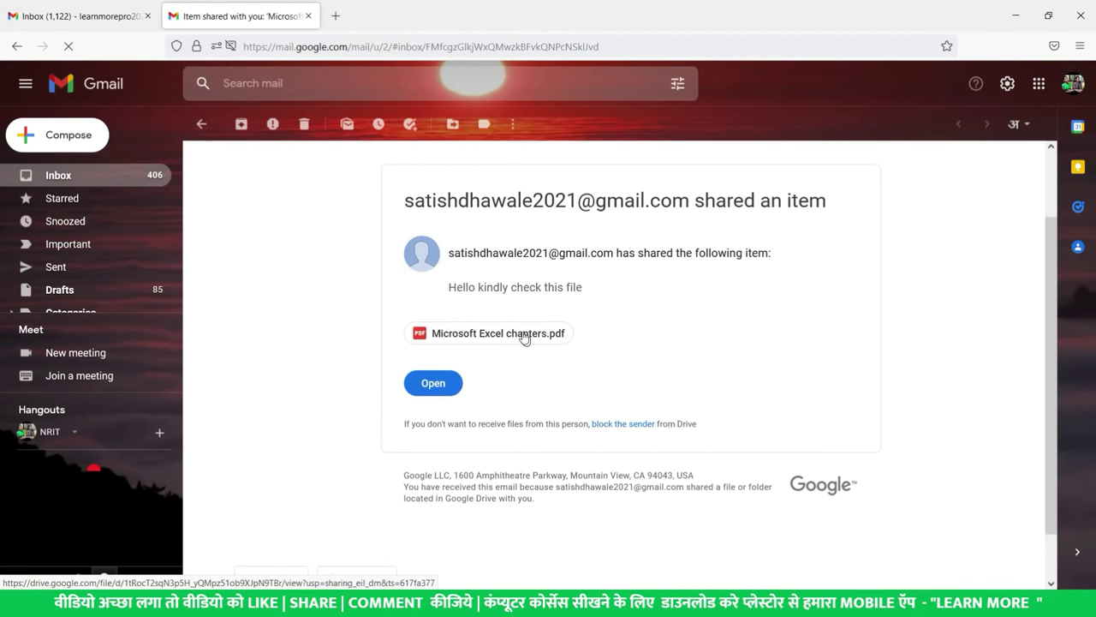
click(521, 338)
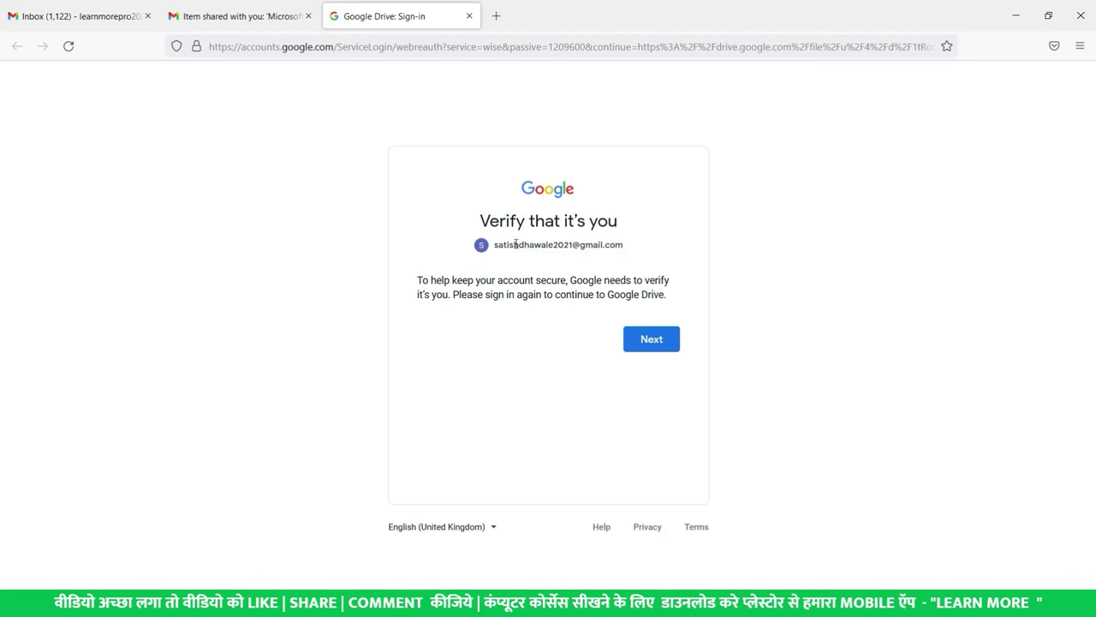
drag(510, 244, 624, 247)
click(558, 294)
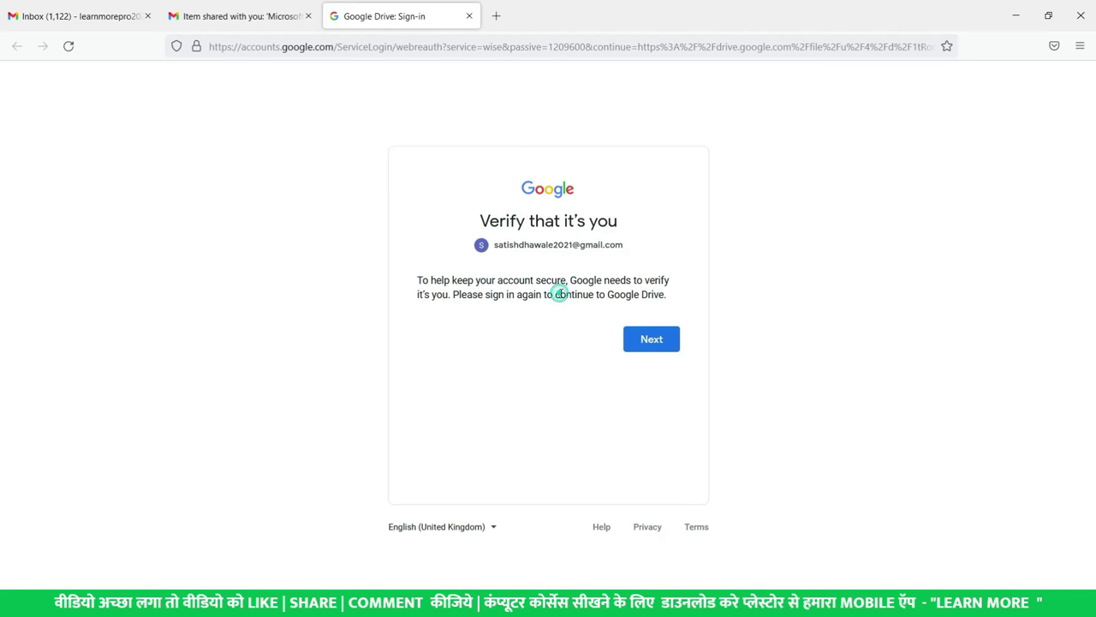
click(250, 12)
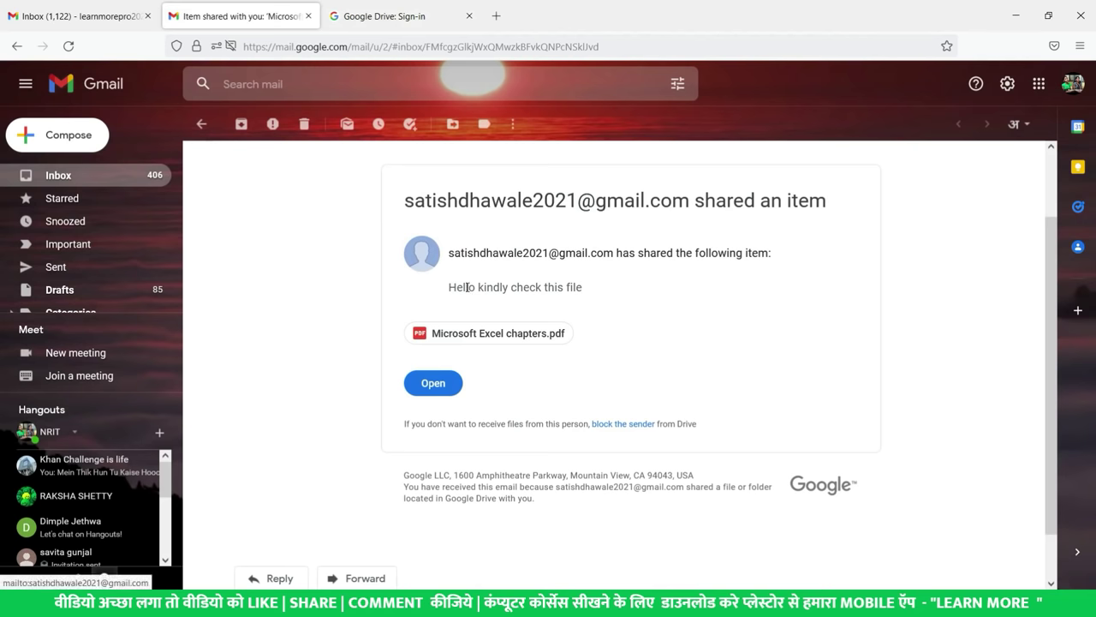
drag(455, 287, 633, 316)
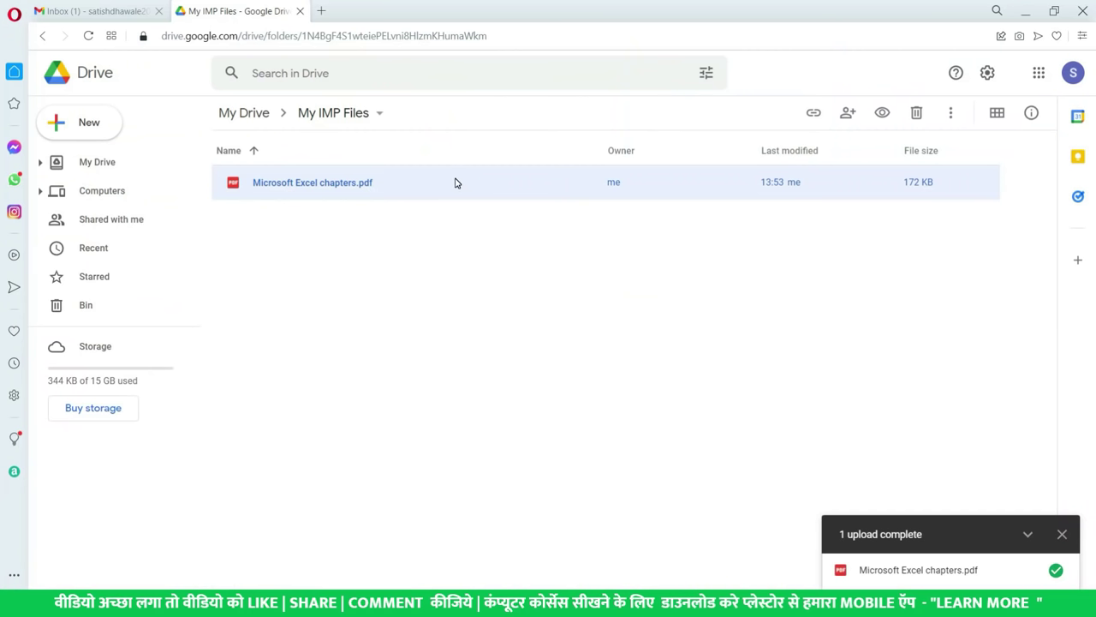
- Add the suggested contact in the PDF's Share dialog, then cancel and discard the invitation
right_click(403, 181)
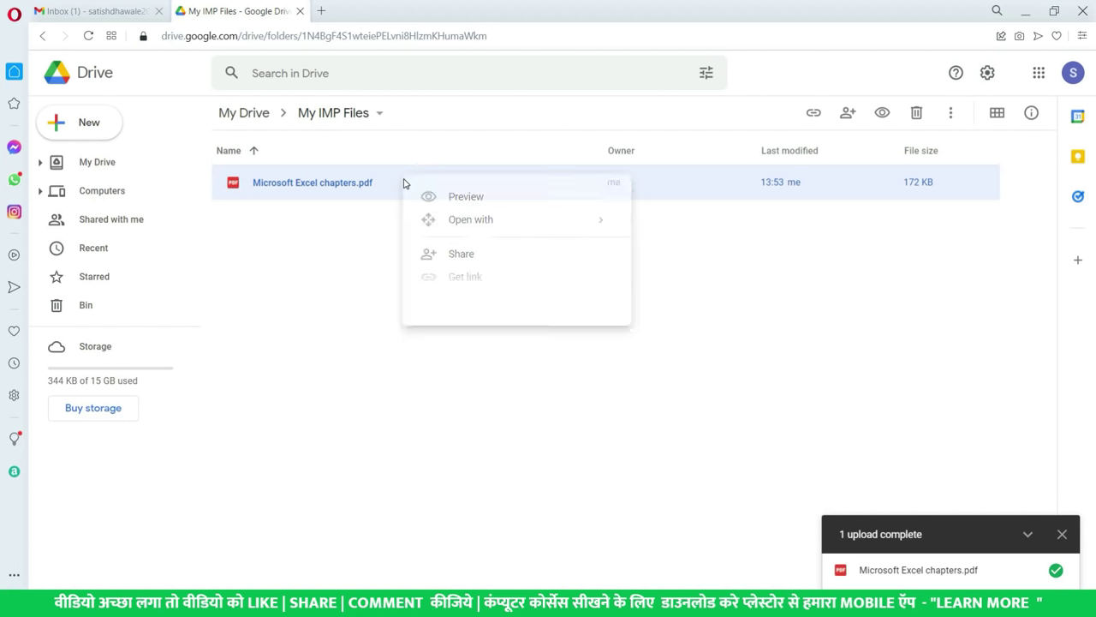
click(484, 260)
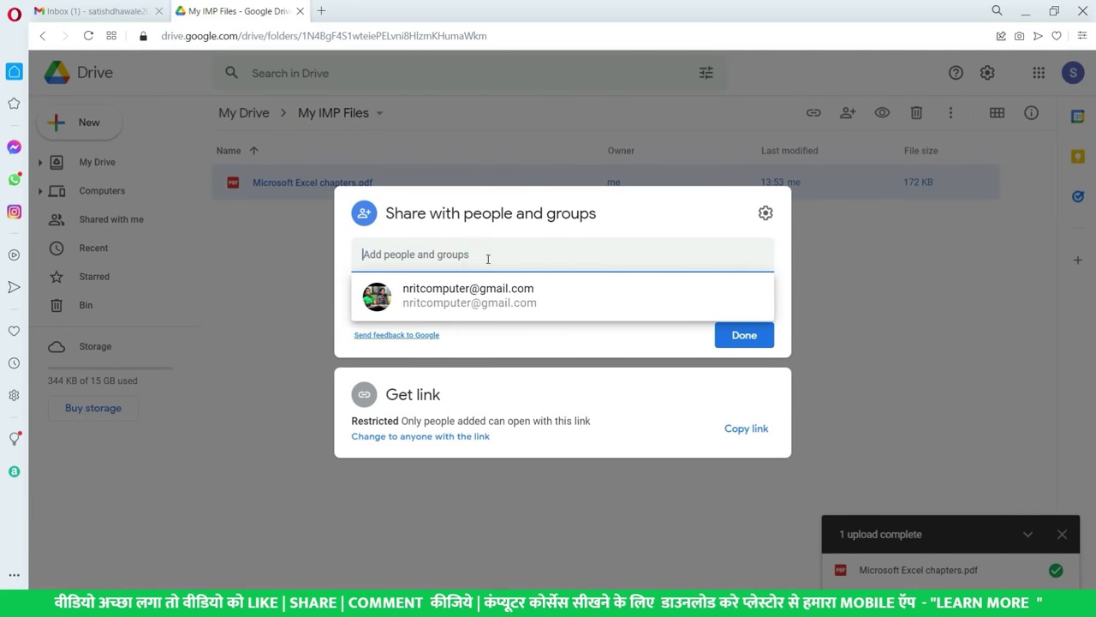
click(465, 300)
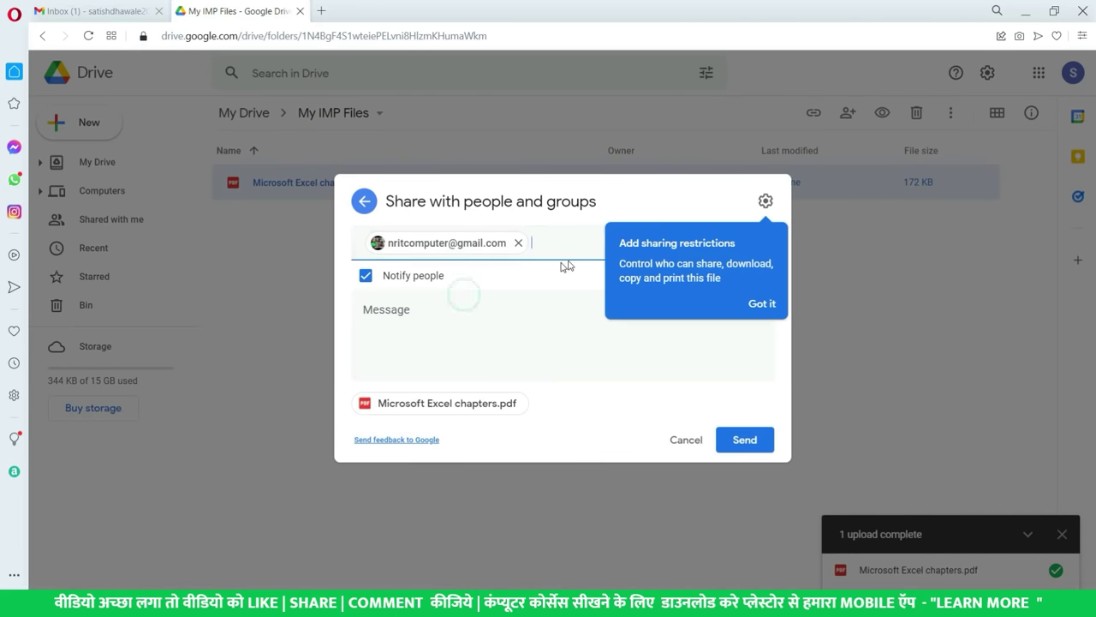
click(760, 304)
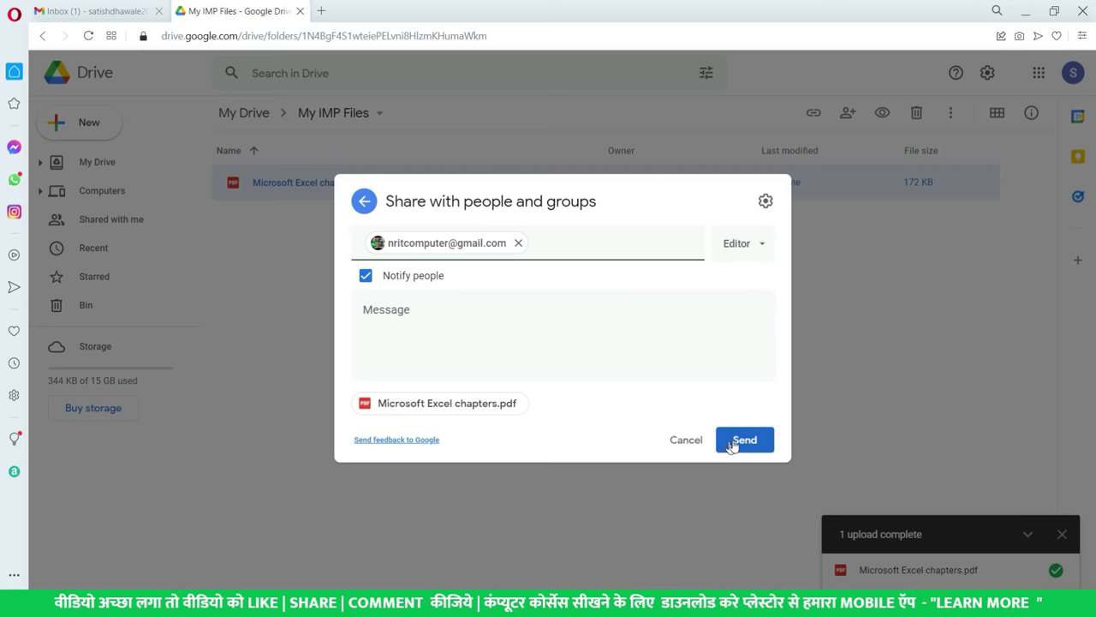
click(558, 318)
key(Escape)
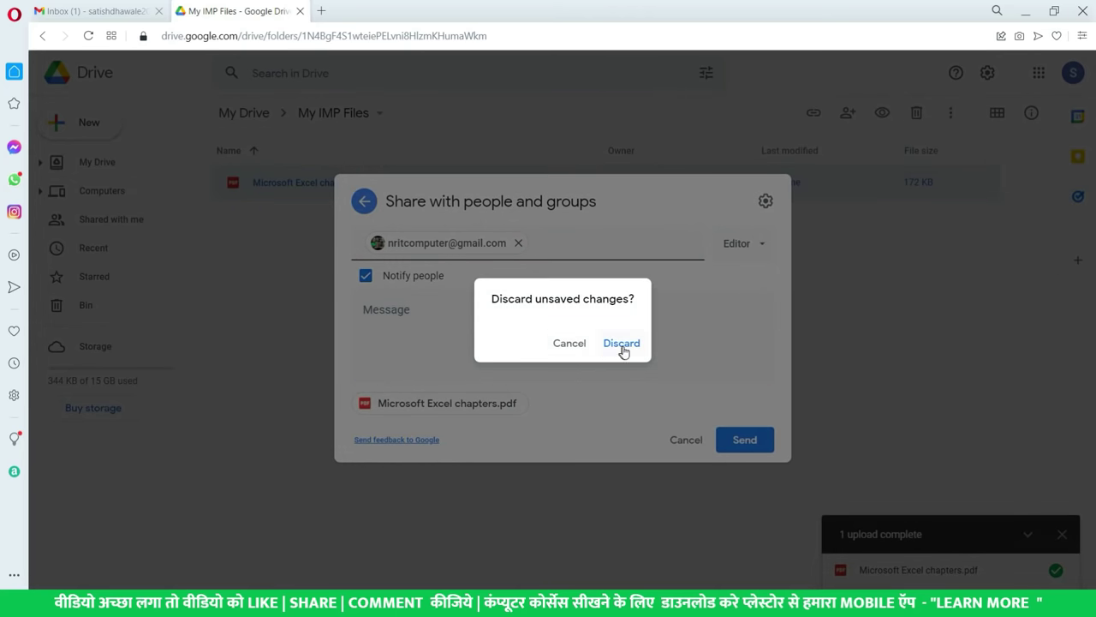
click(621, 344)
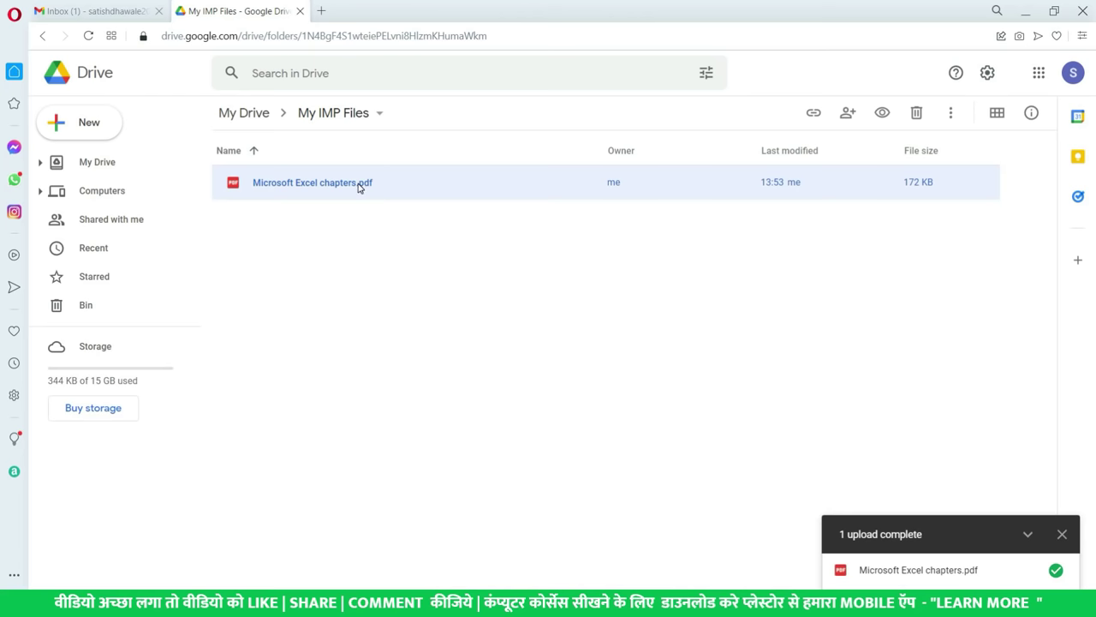
- Set Microsoft Excel chapters.pdf to Anyone with the link as Viewer and copy its link
right_click(359, 186)
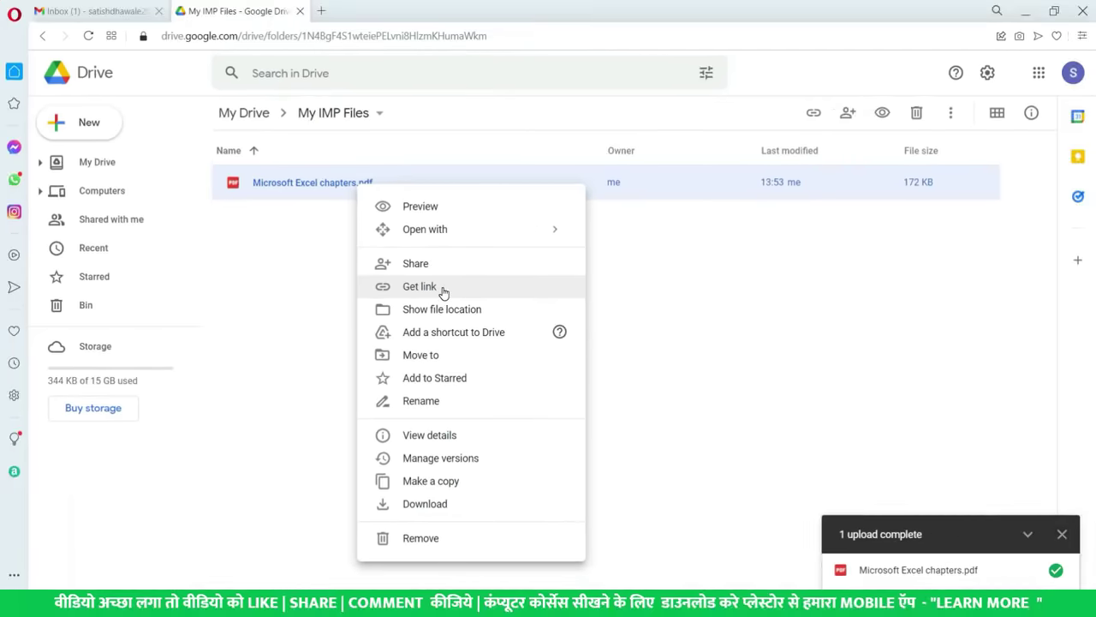
click(443, 290)
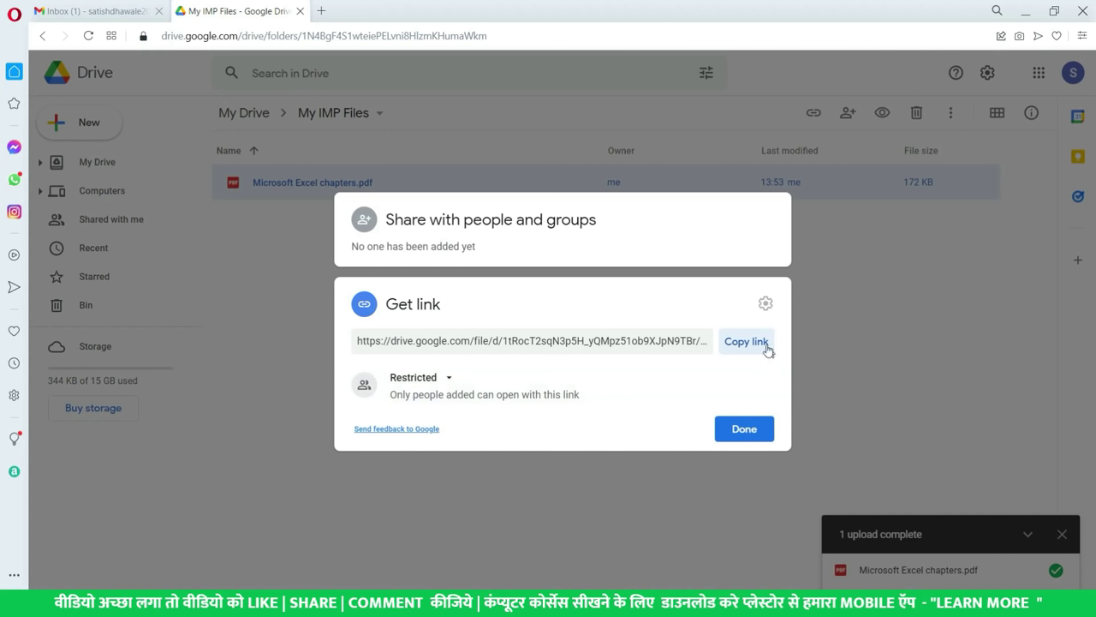
click(445, 380)
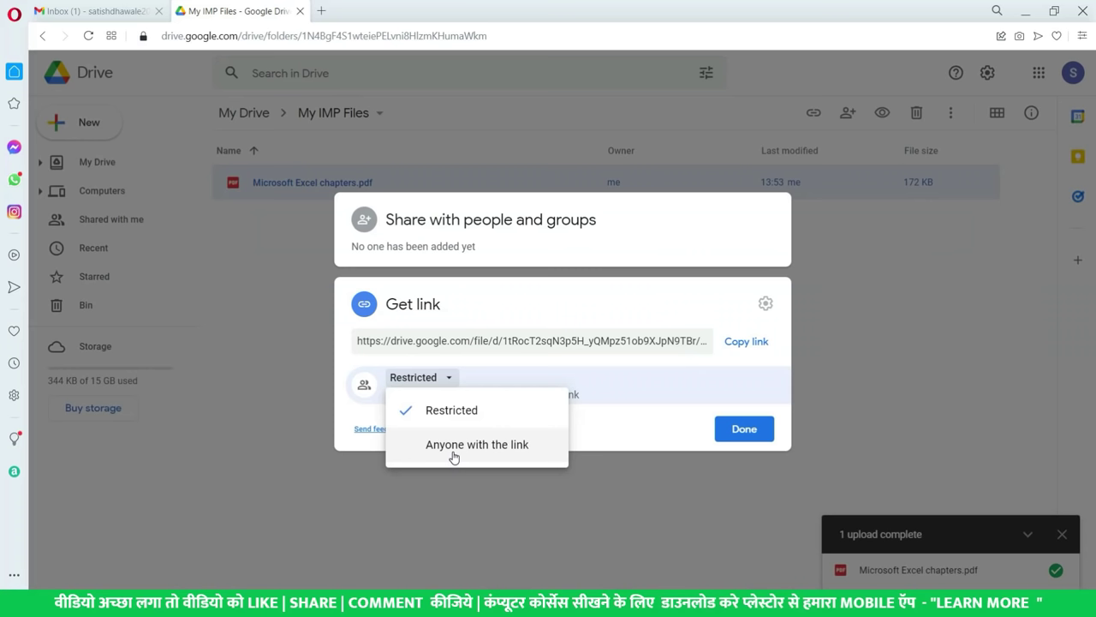
click(453, 457)
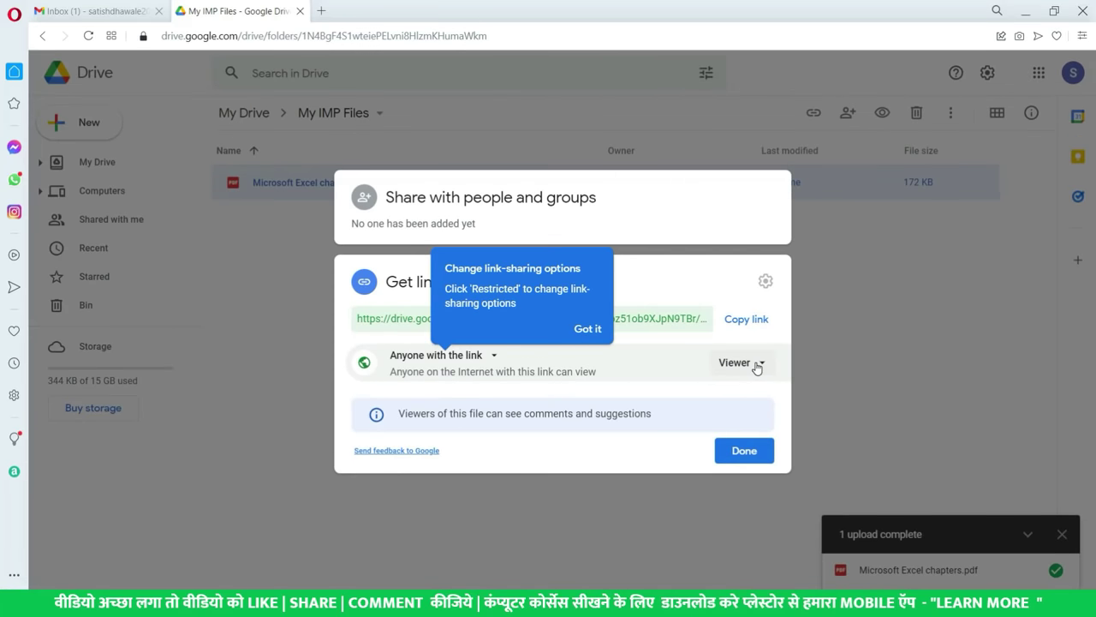
click(757, 364)
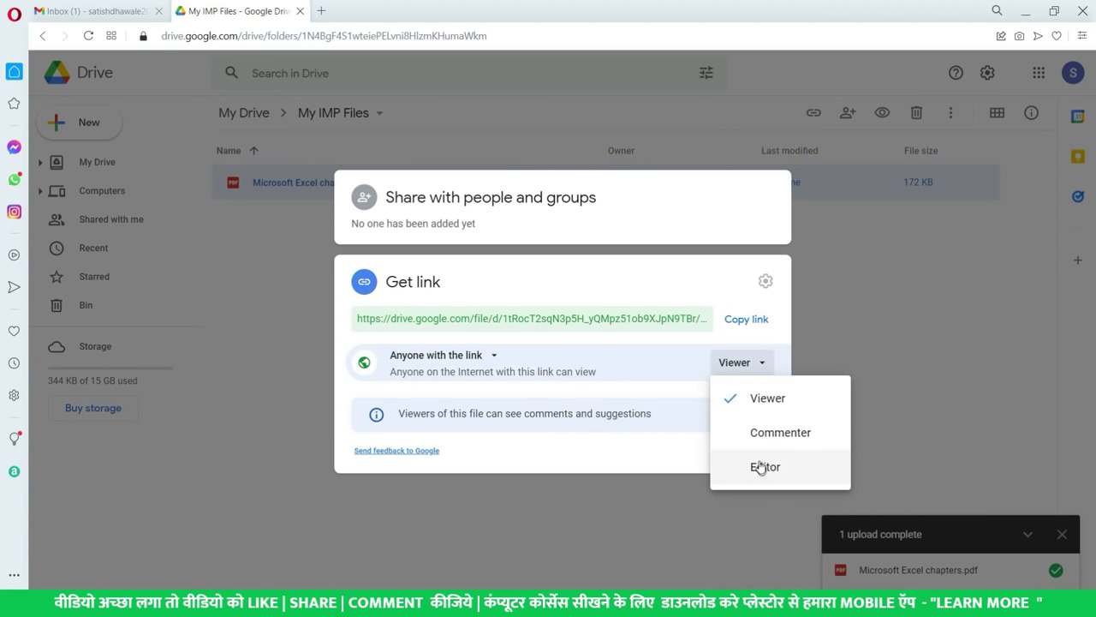
click(671, 392)
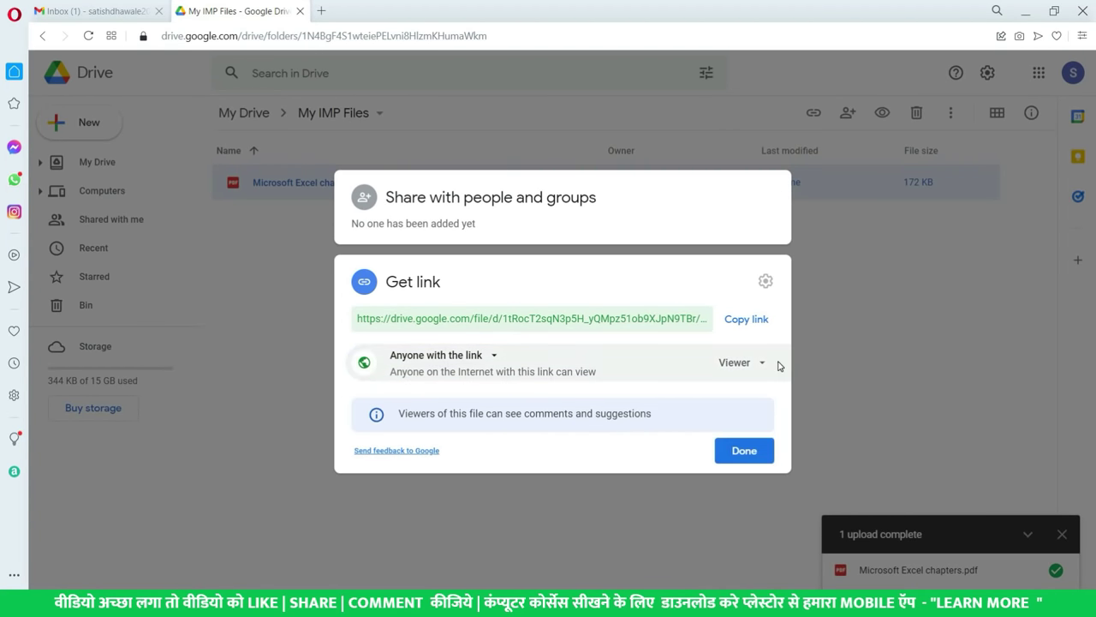
click(748, 319)
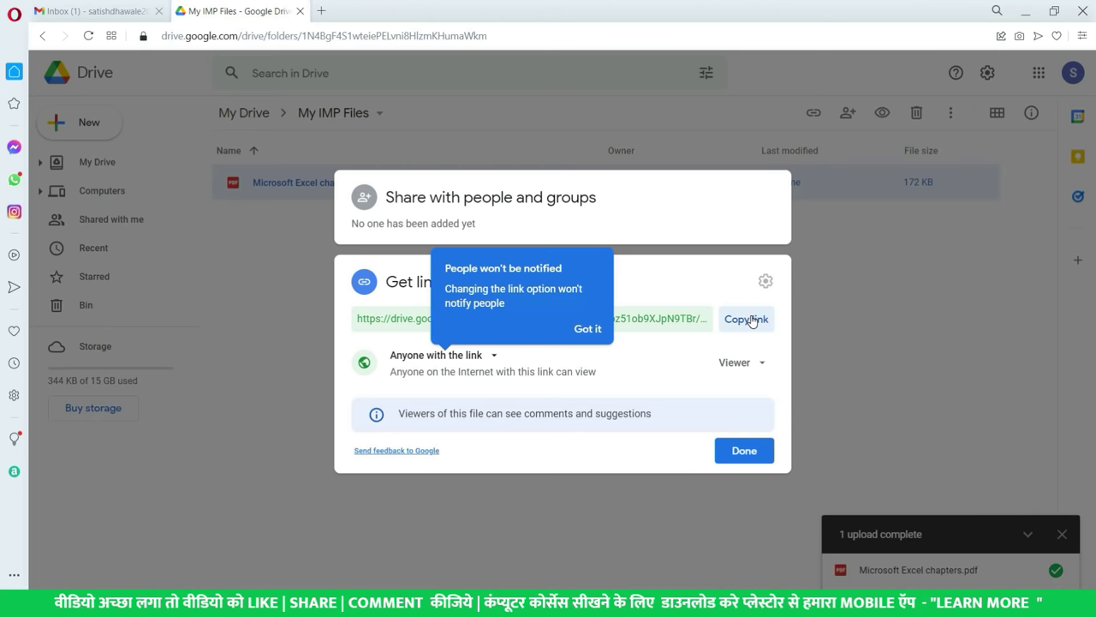
click(588, 329)
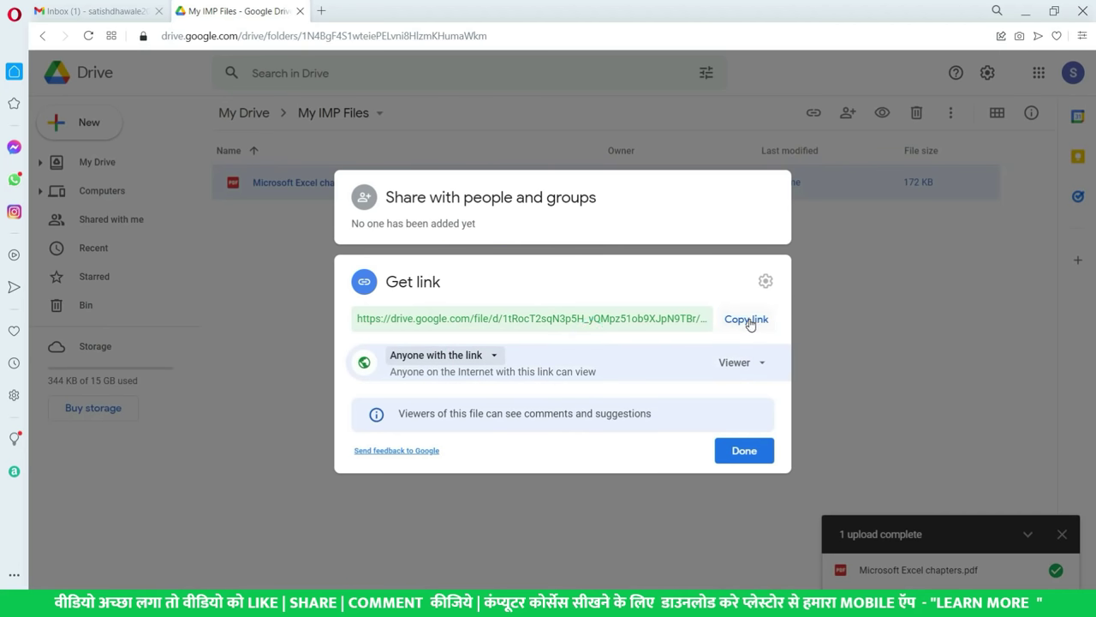
click(740, 458)
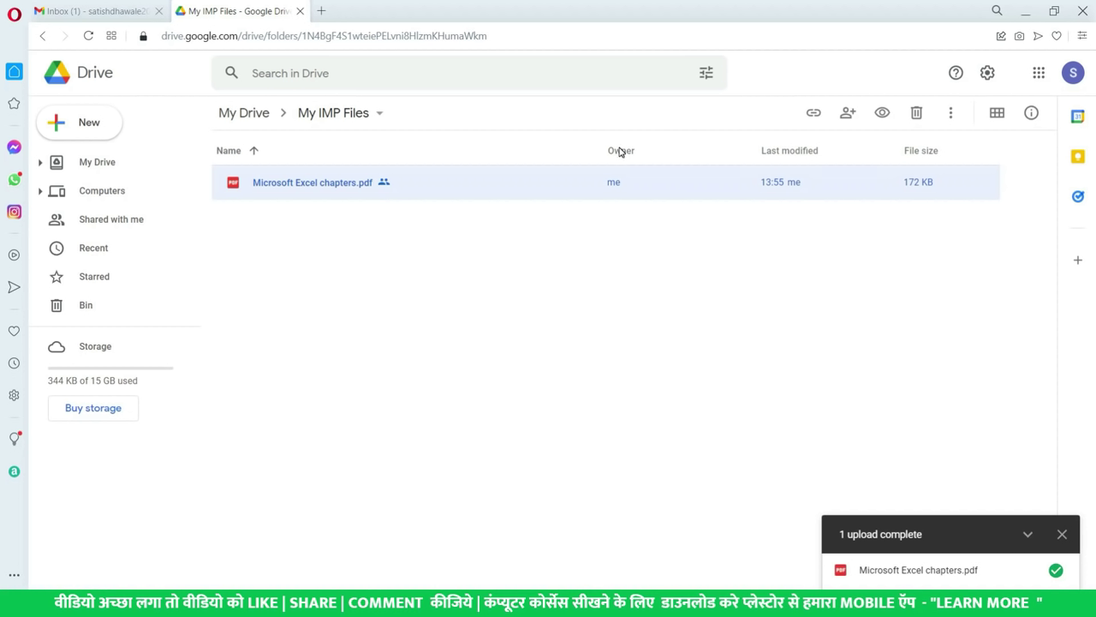
- Load the copied share link in a new Firefox tab, browse the 8-page PDF, then return to Drive
key(alt+Tab)
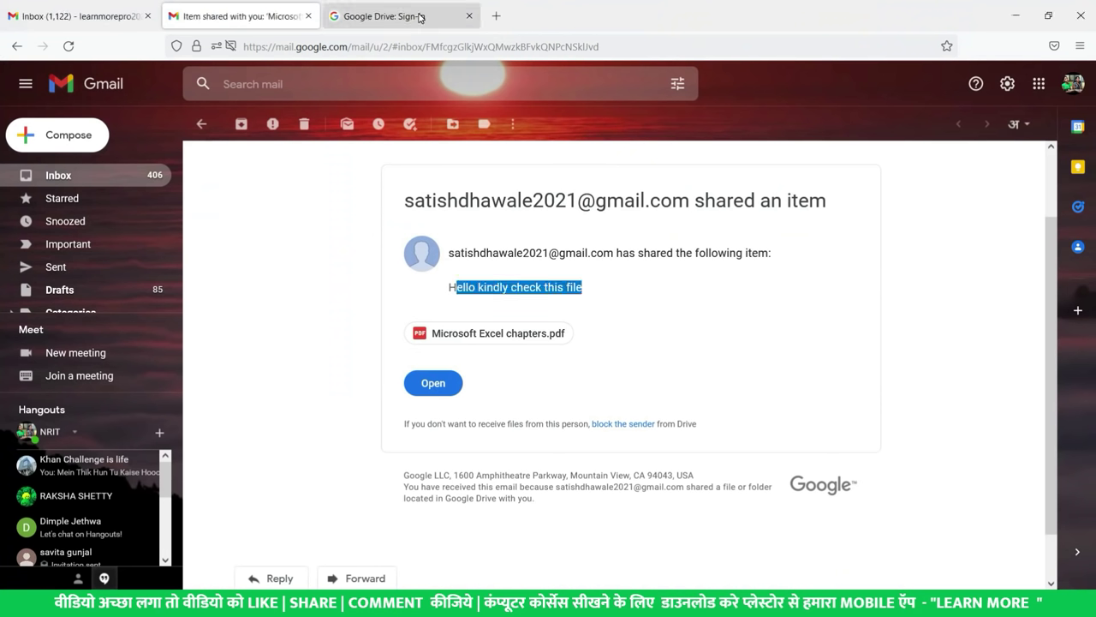
click(496, 17)
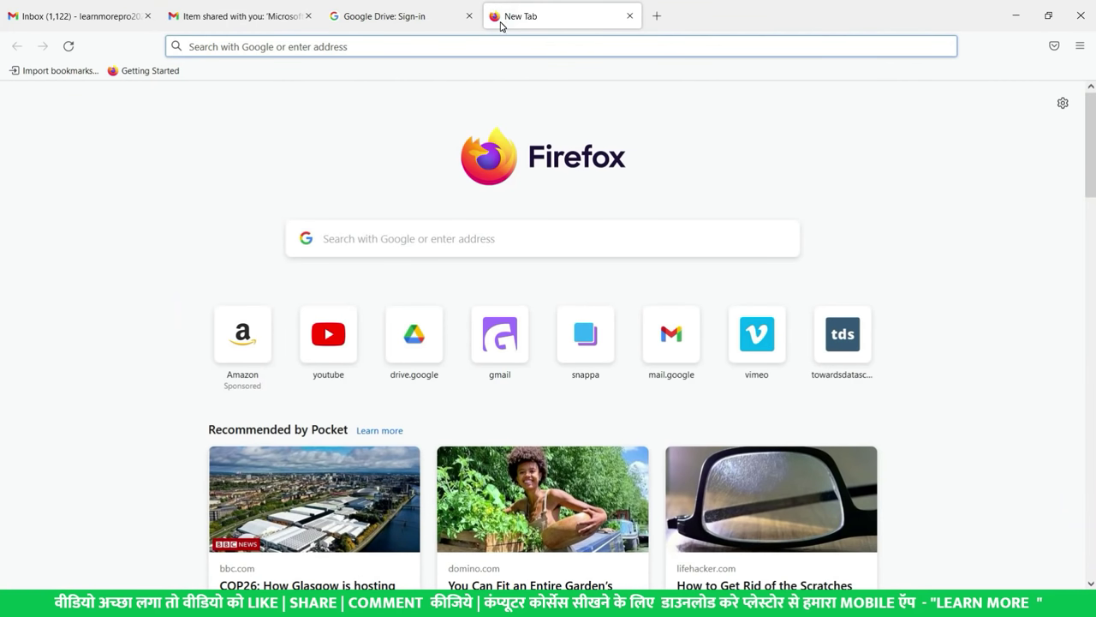
key(ctrl+v)
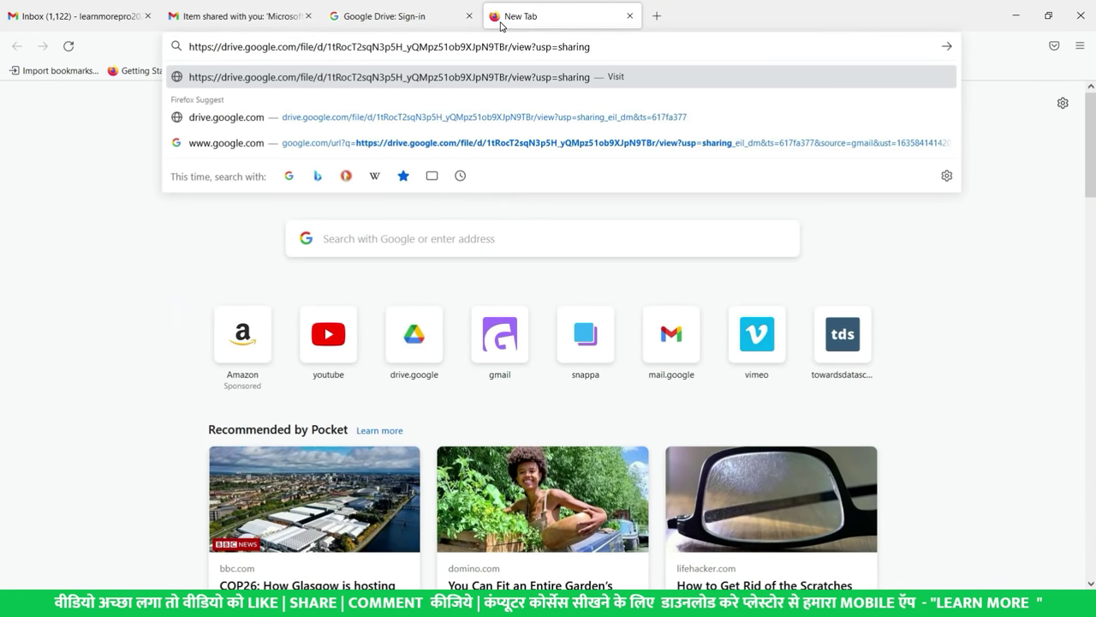
key(Return)
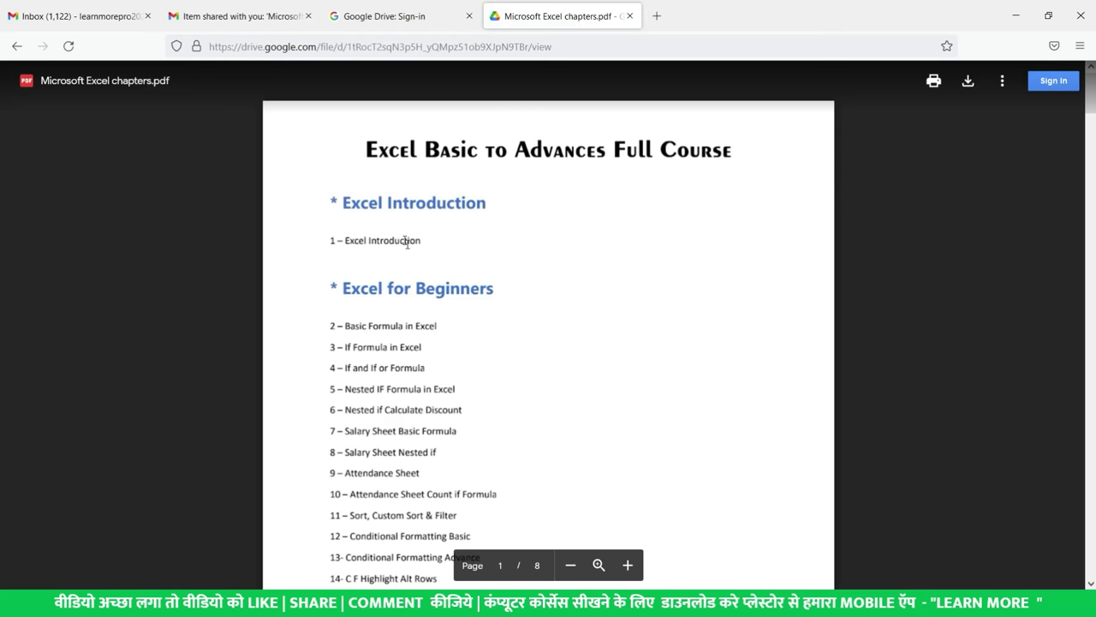
scroll(489, 269, down, 3)
scroll(492, 274, up, 3)
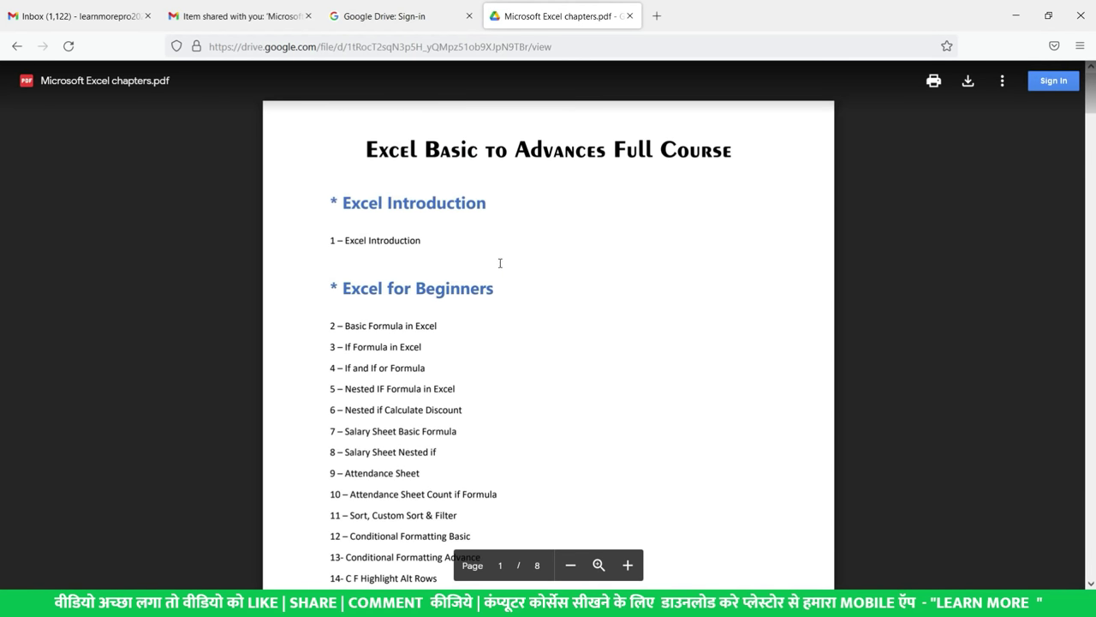
scroll(500, 263, down, 20)
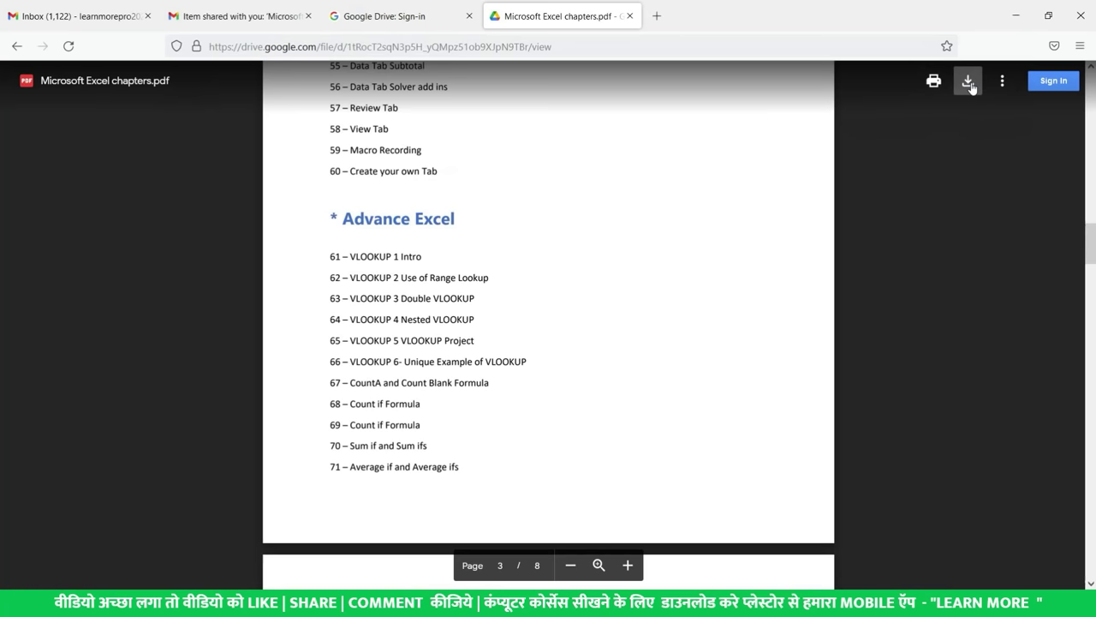
scroll(391, 297, up, 20)
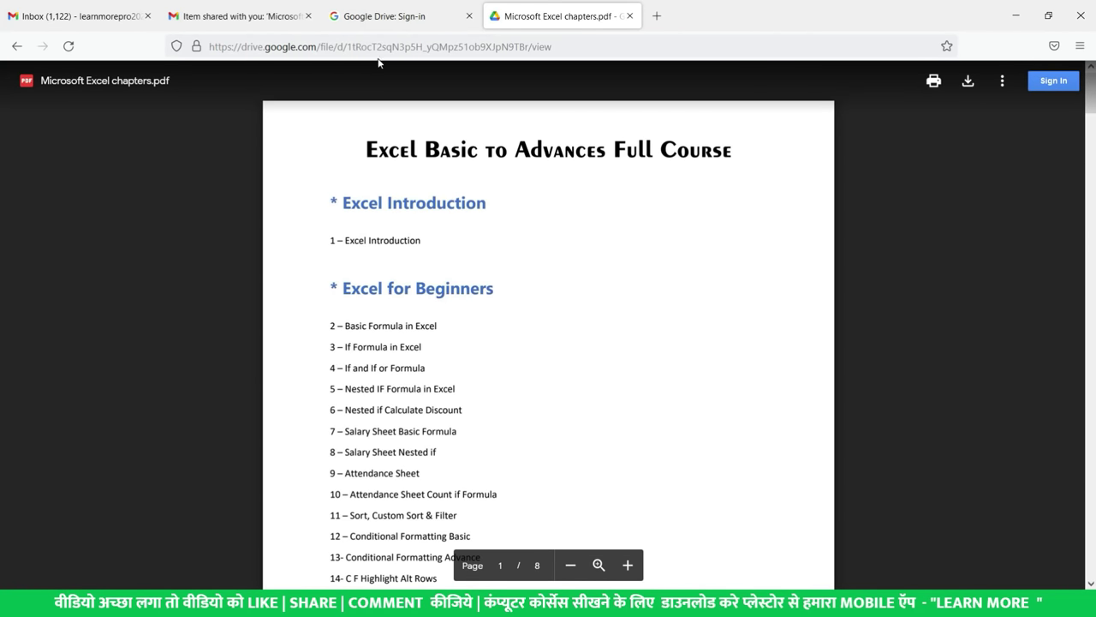
key(alt+Tab)
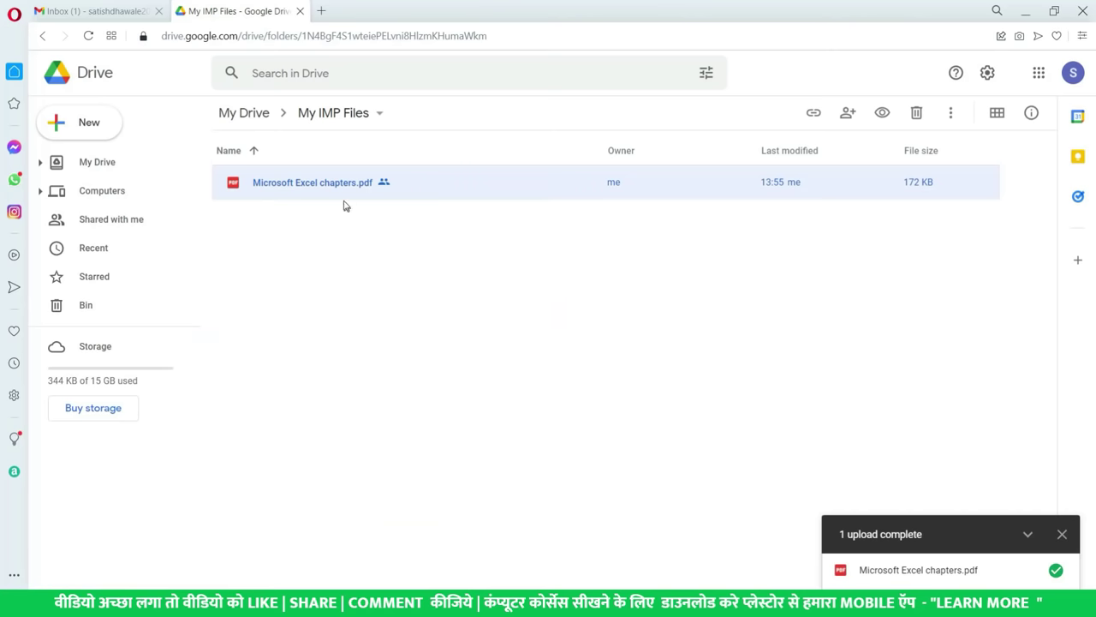
- Bring up the context menu for Microsoft Excel chapters.pdf, close it, and reopen it
right_click(338, 196)
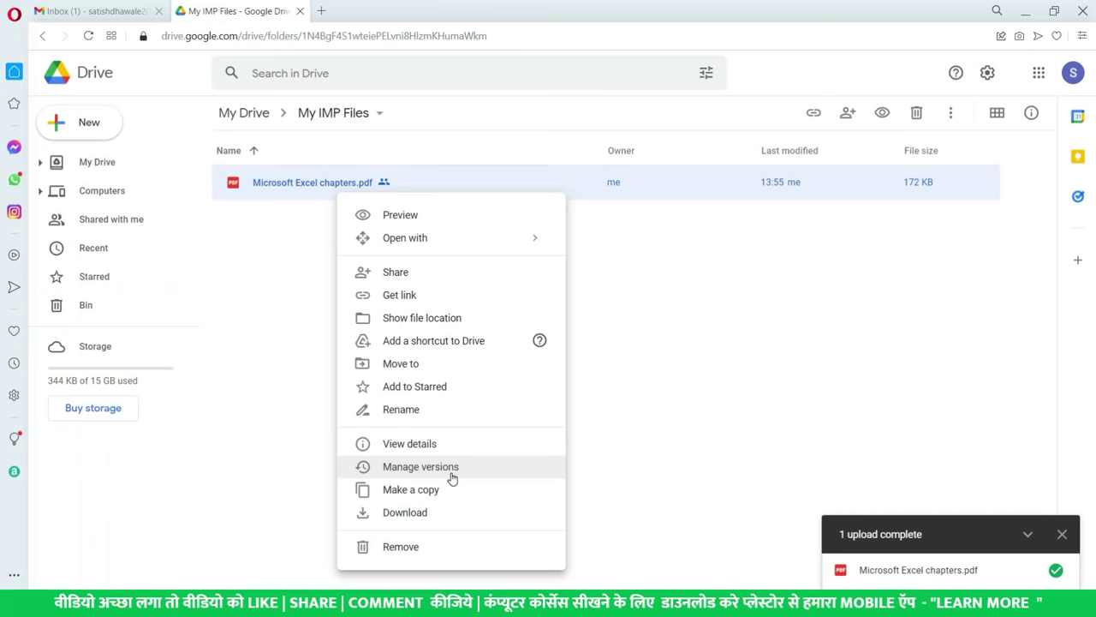
click(421, 466)
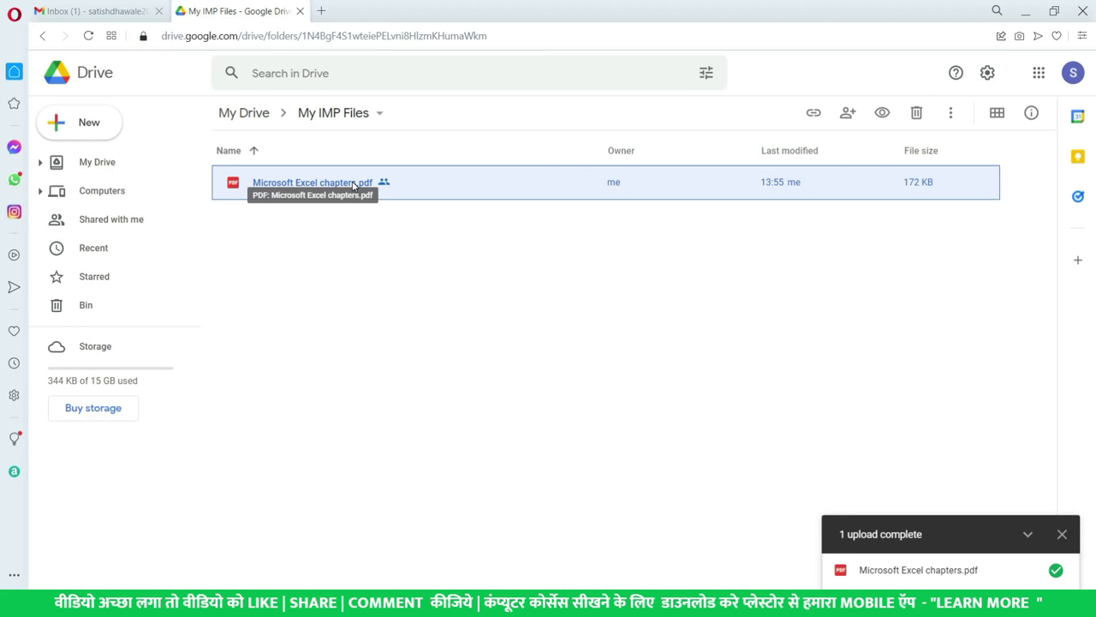
right_click(401, 188)
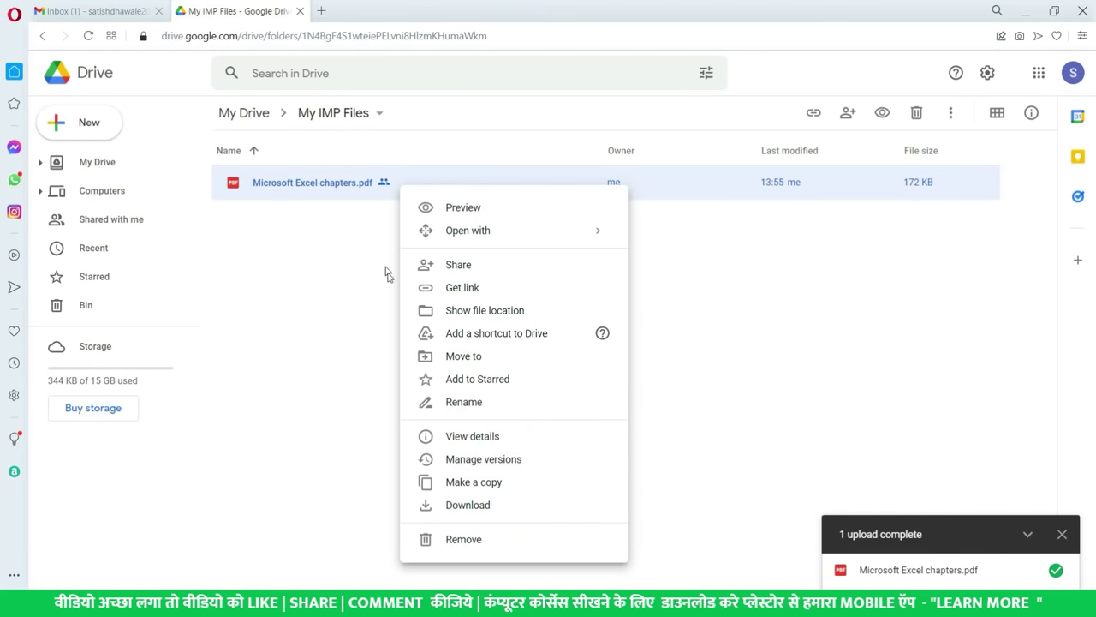
- Upload Microsoft Excel chapters (1).pdf as the new version of Microsoft Excel chapters.pdf
click(478, 461)
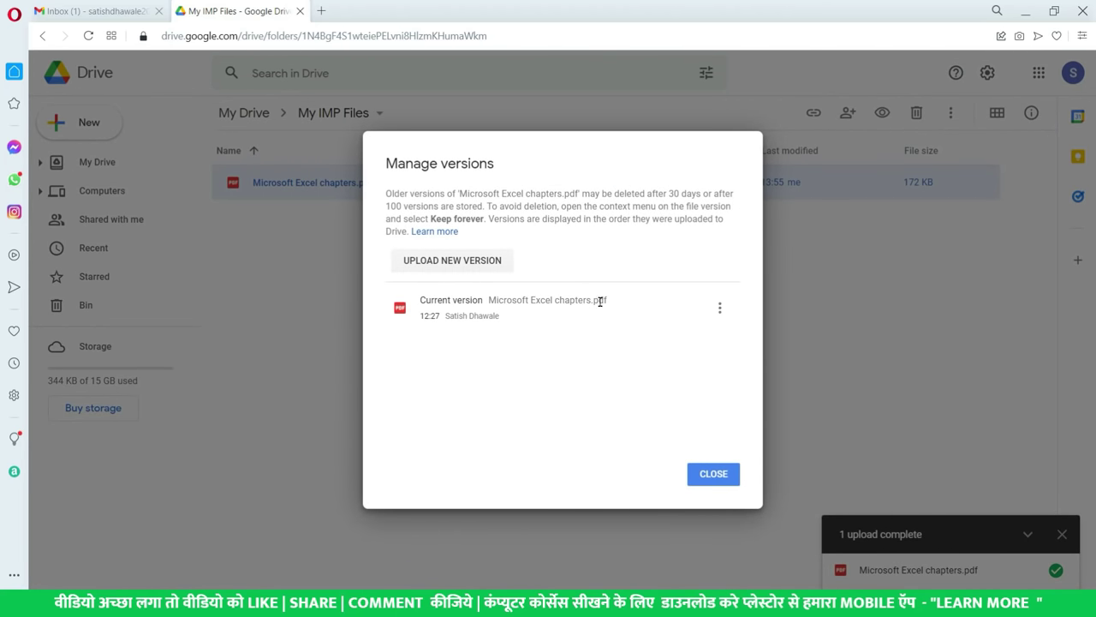
click(477, 272)
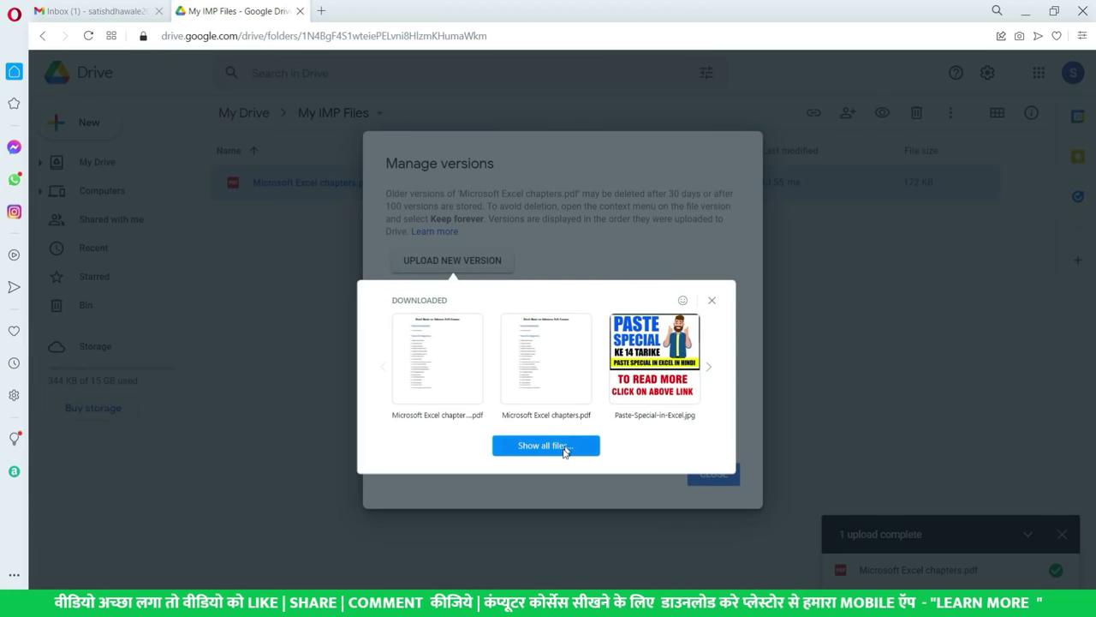
click(558, 449)
click(229, 139)
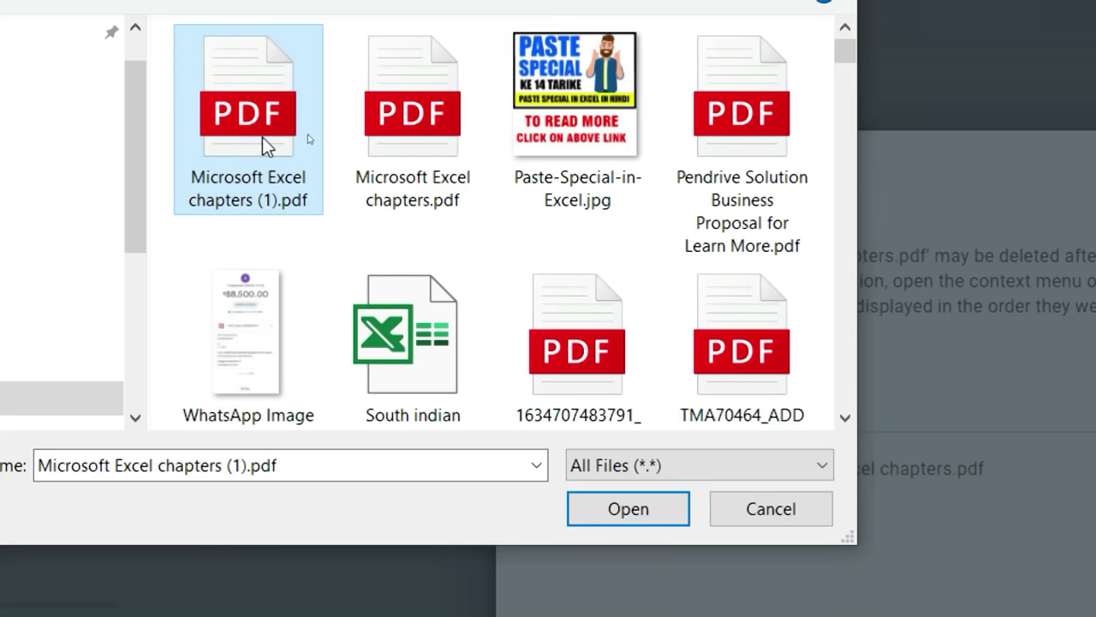
click(499, 149)
click(228, 135)
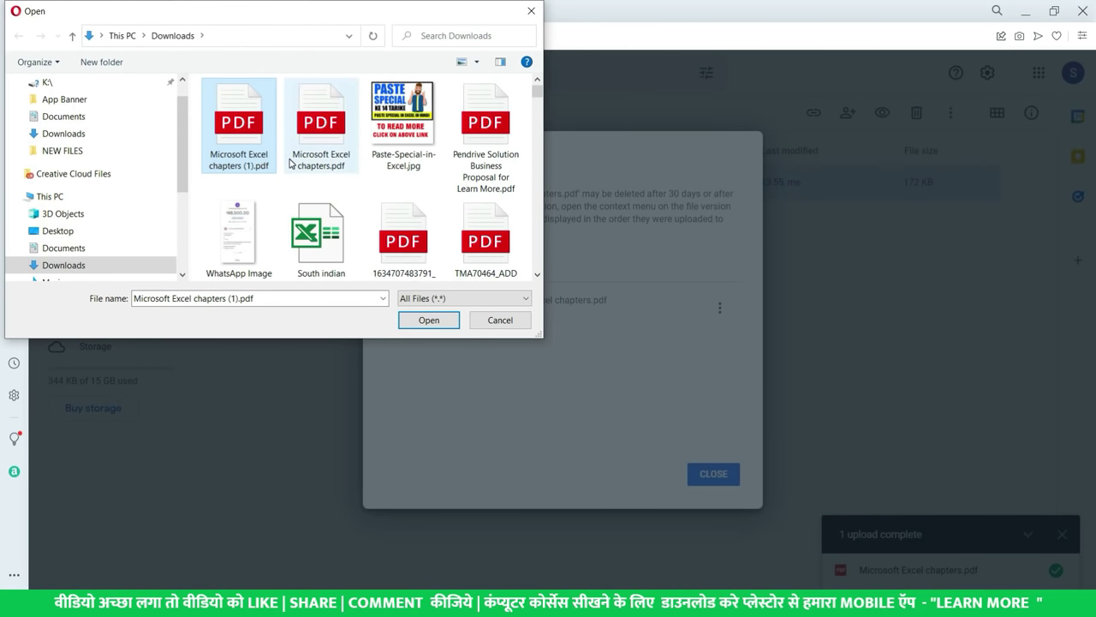
click(428, 320)
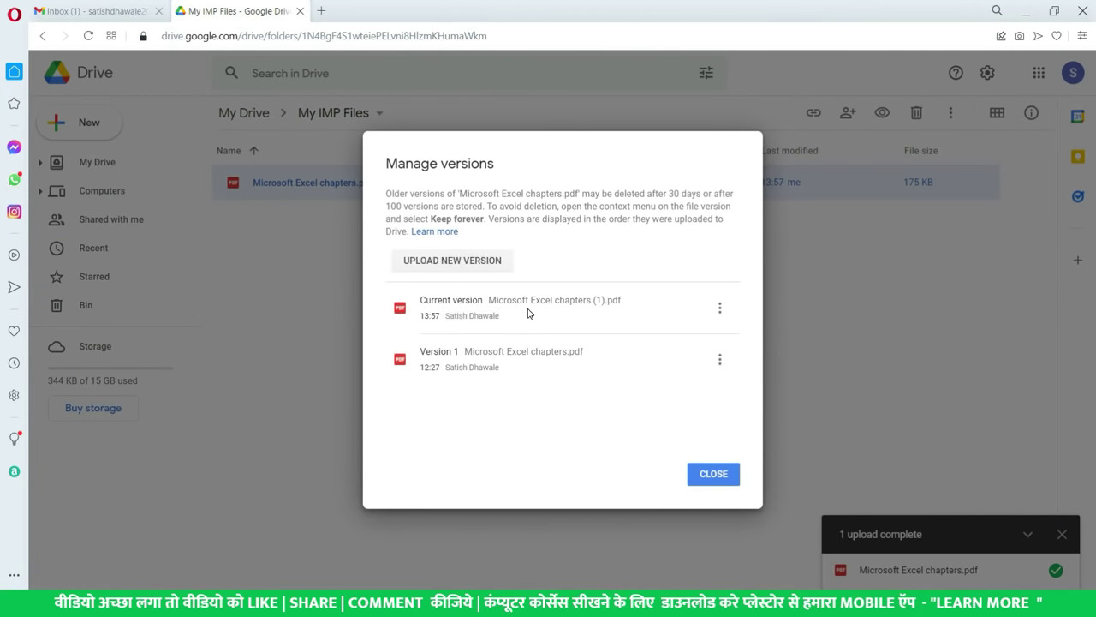
click(708, 473)
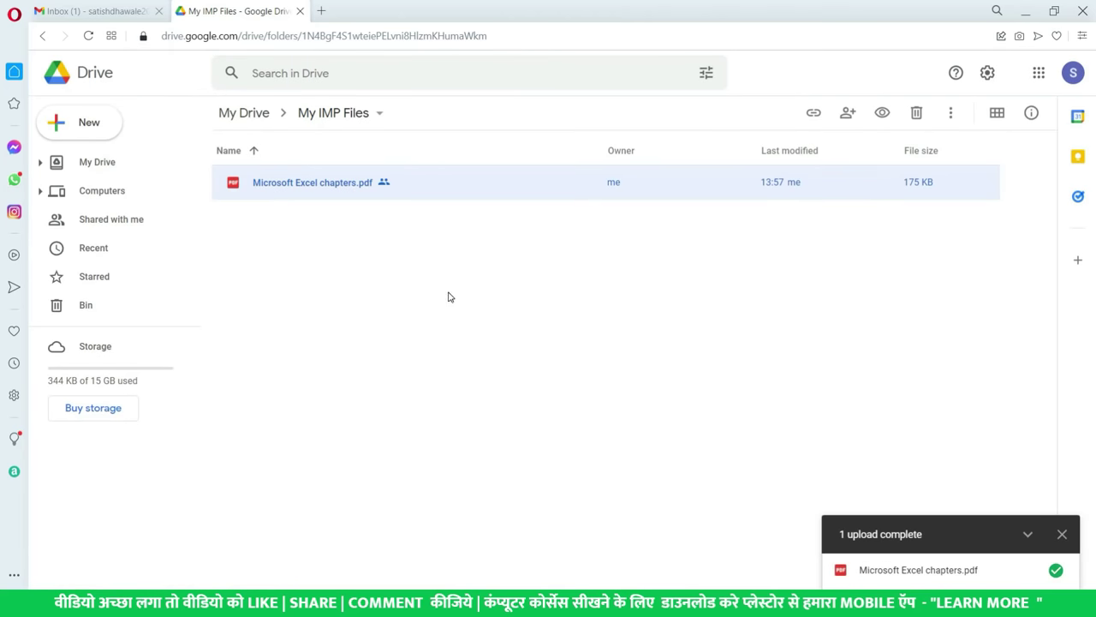
- From Downloads, view Microsoft Excel chapters.pdf and then Microsoft Excel chapters (1).pdf to compare them
click(357, 185)
key(super+e)
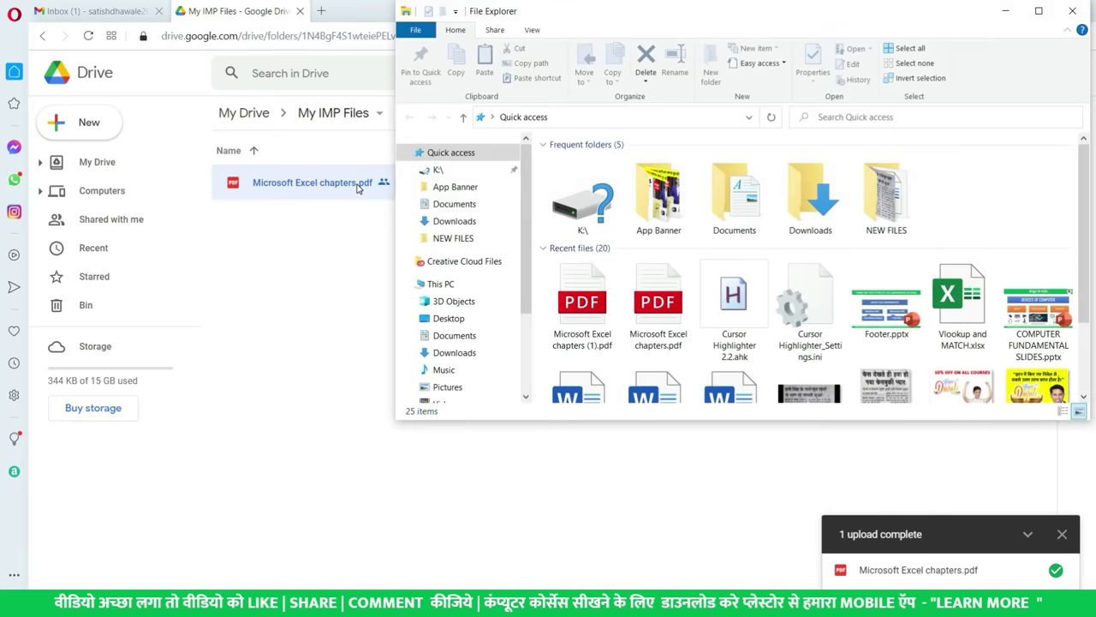
click(453, 352)
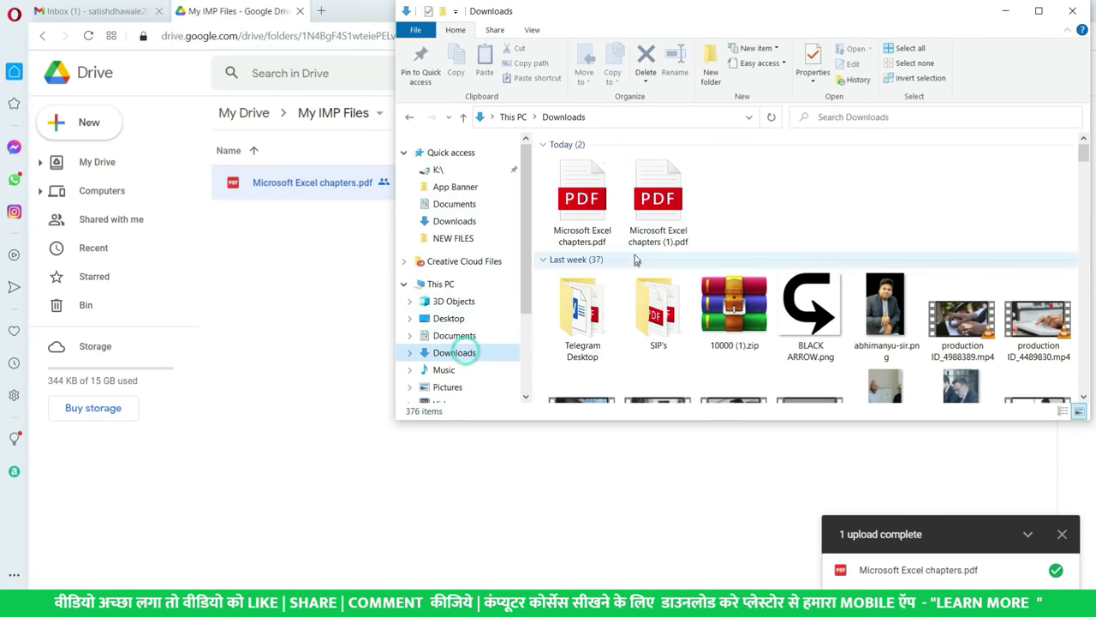
double_click(595, 206)
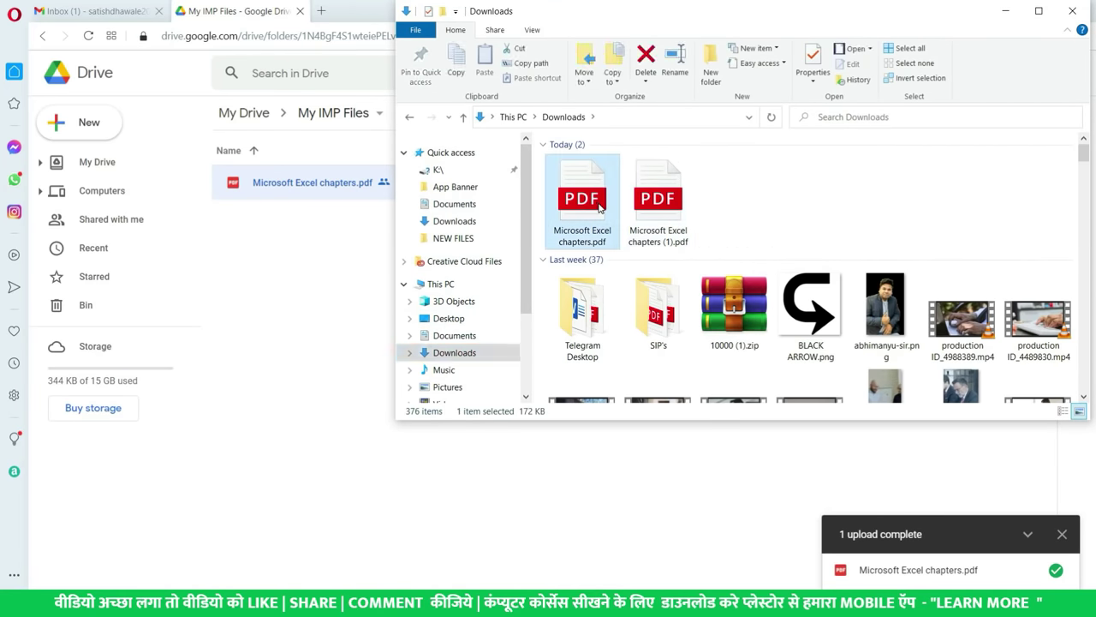
scroll(526, 178, up, 5)
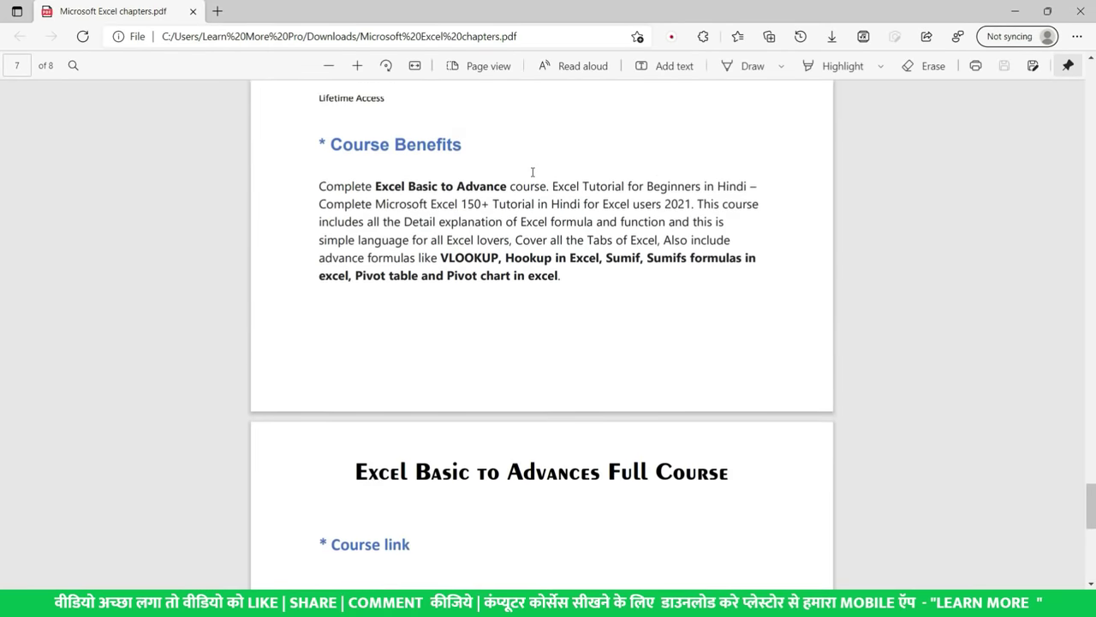
scroll(543, 179, down, 6)
scroll(540, 189, up, 2)
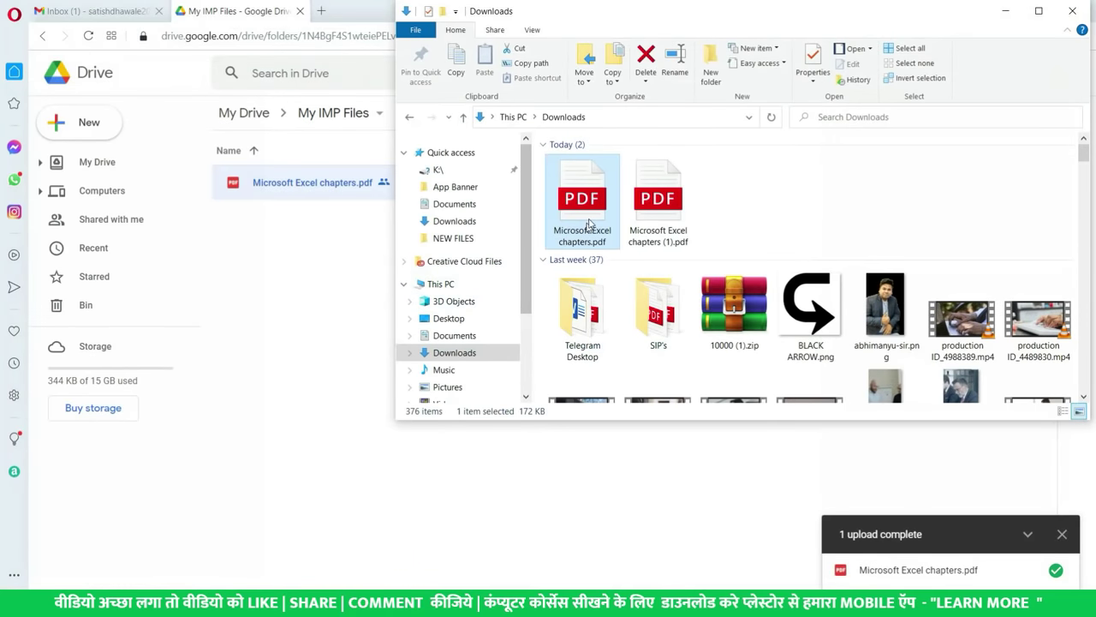
double_click(658, 201)
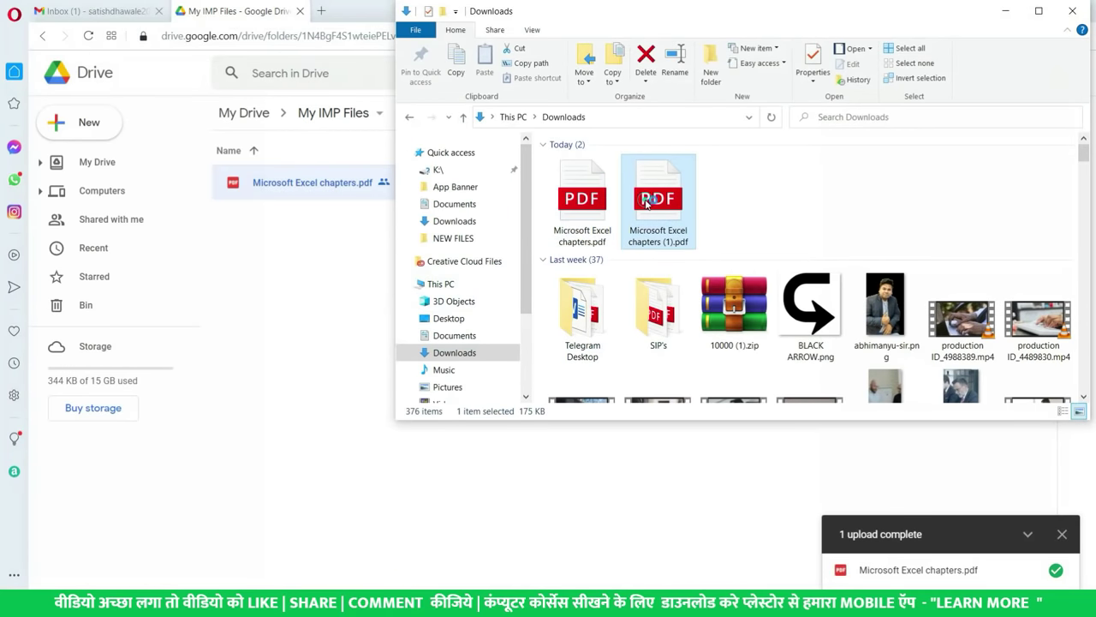
scroll(514, 269, down, 5)
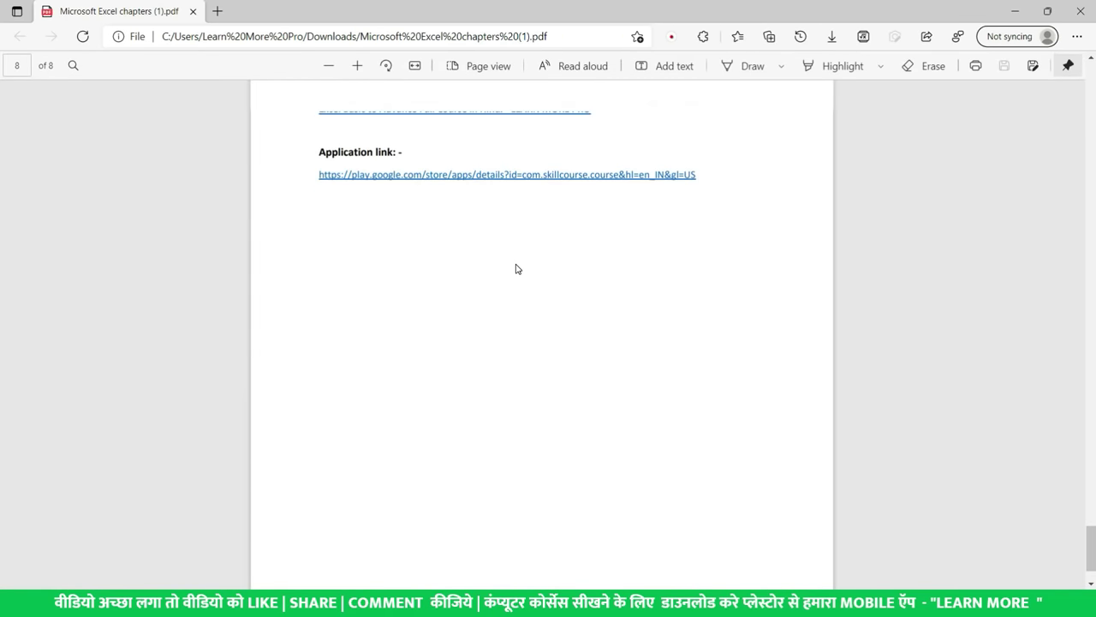
scroll(514, 269, up, 1)
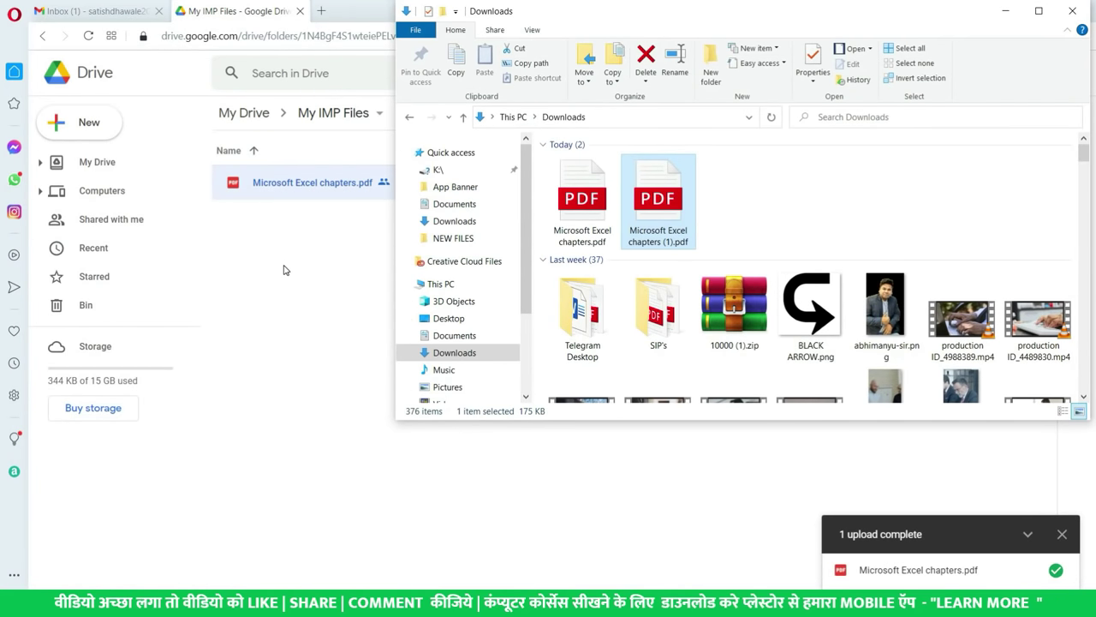
- Copy the shareable link for Microsoft Excel chapters.pdf in the My IMP Files folder
click(284, 270)
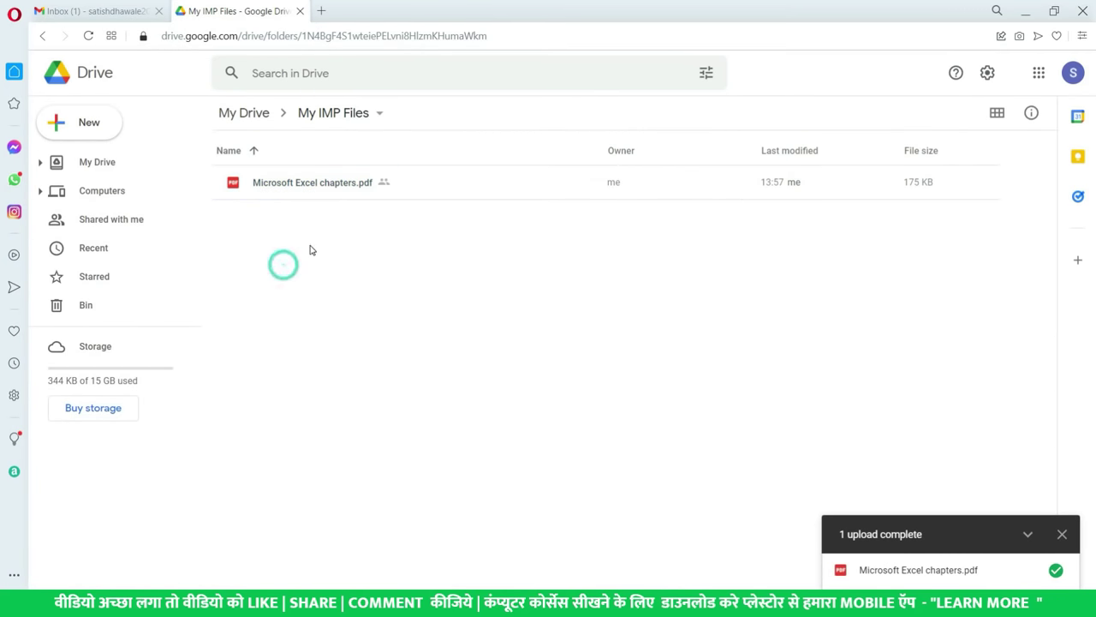
click(325, 184)
right_click(338, 192)
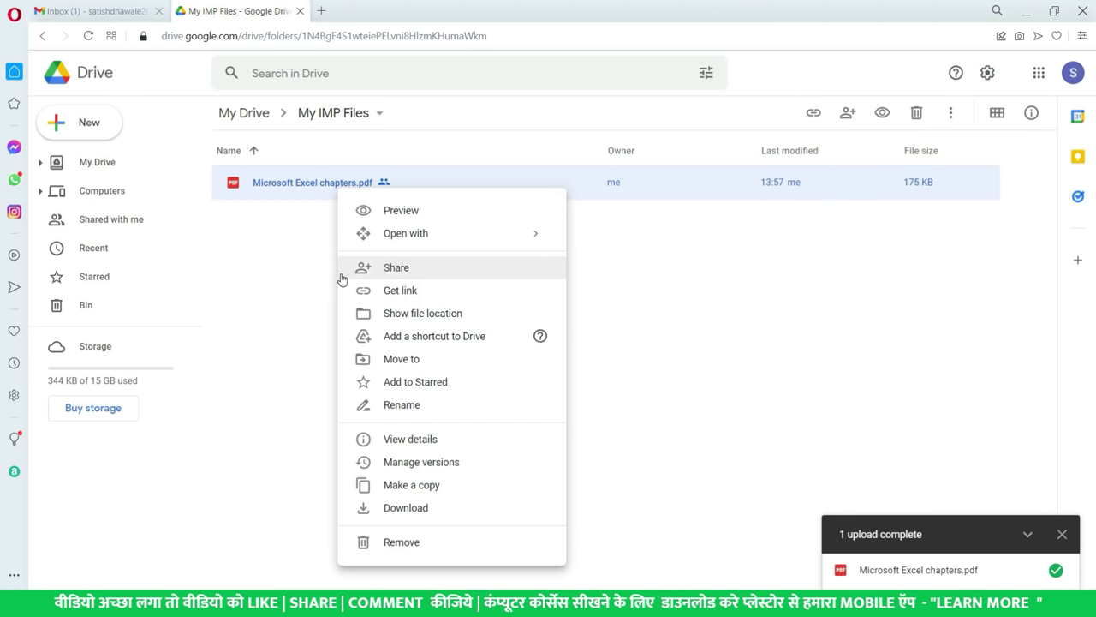
click(399, 291)
key(alt+Tab)
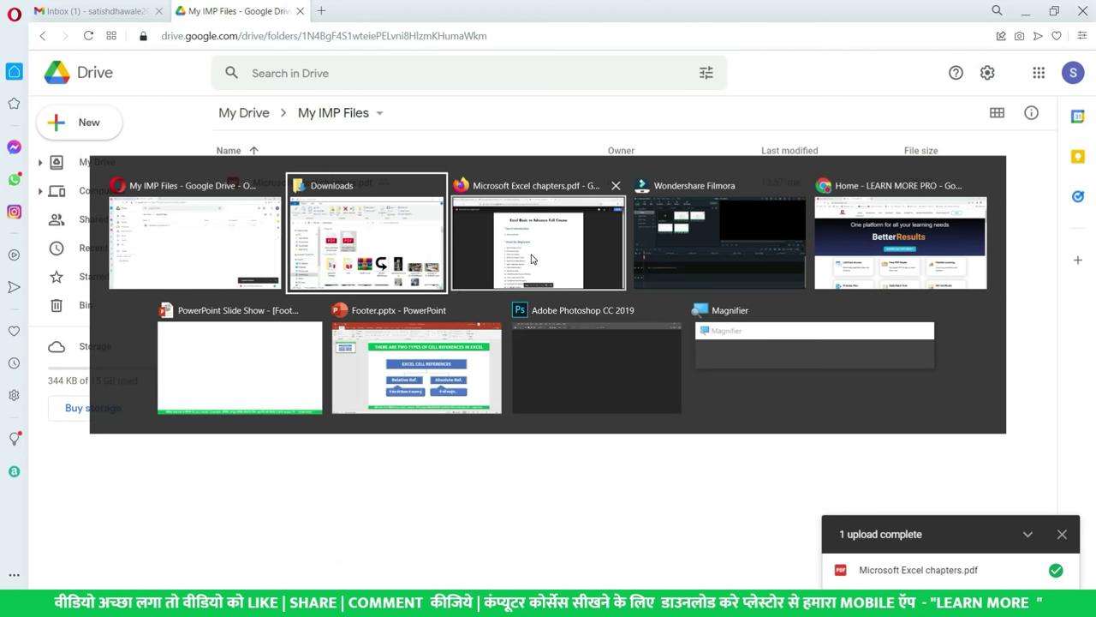
- Reload the shared Microsoft Excel chapters PDF in the Firefox viewer
click(531, 258)
scroll(549, 226, down, 20)
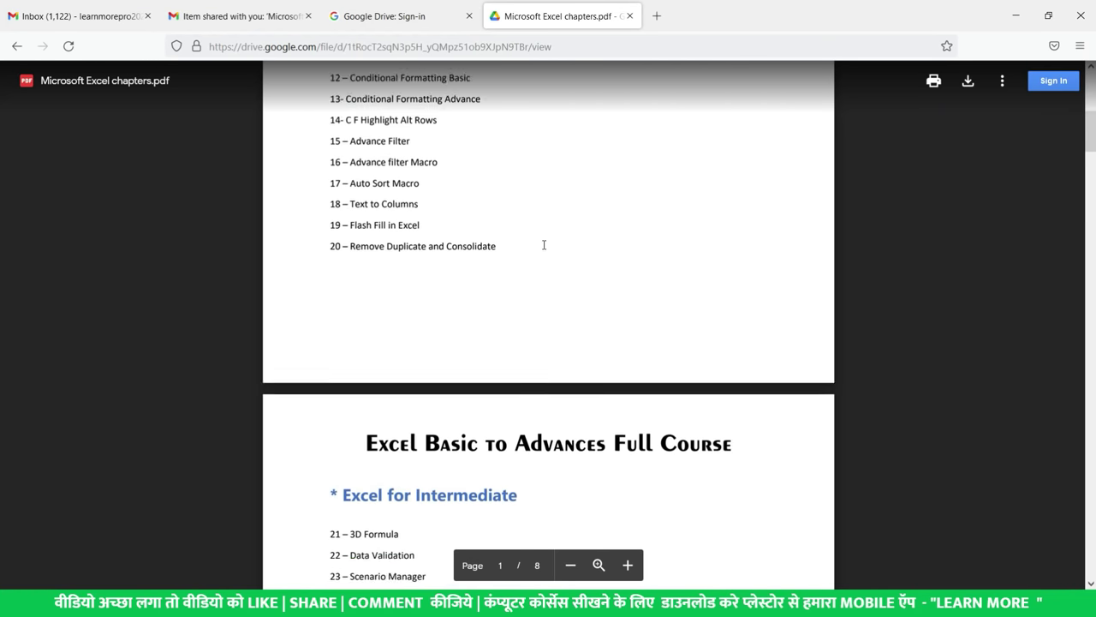
scroll(531, 275, down, 12)
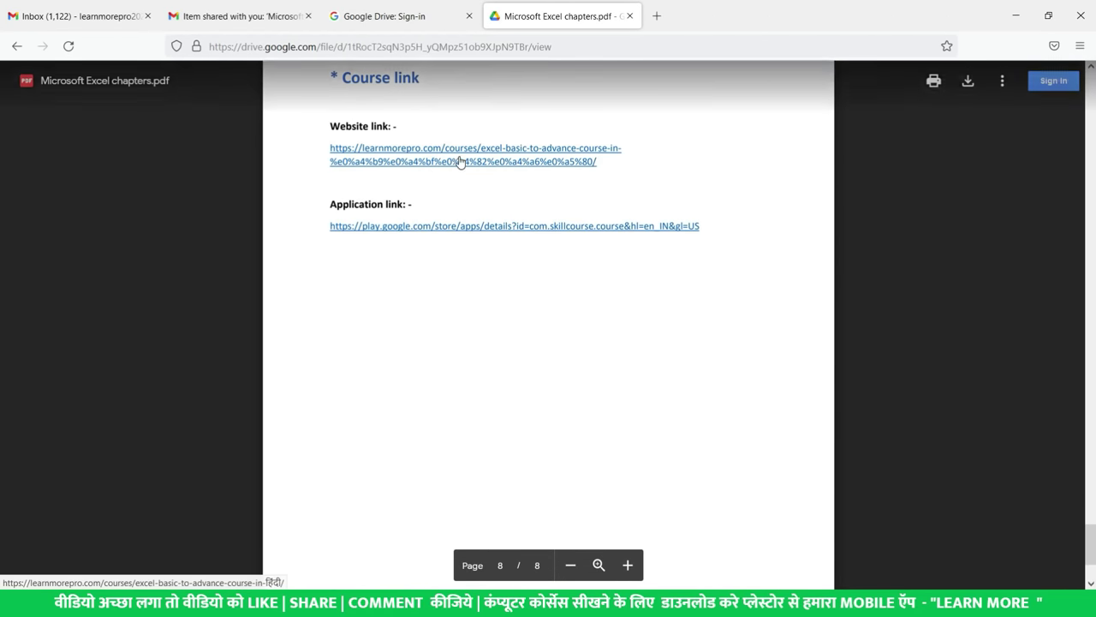
click(500, 47)
key(Return)
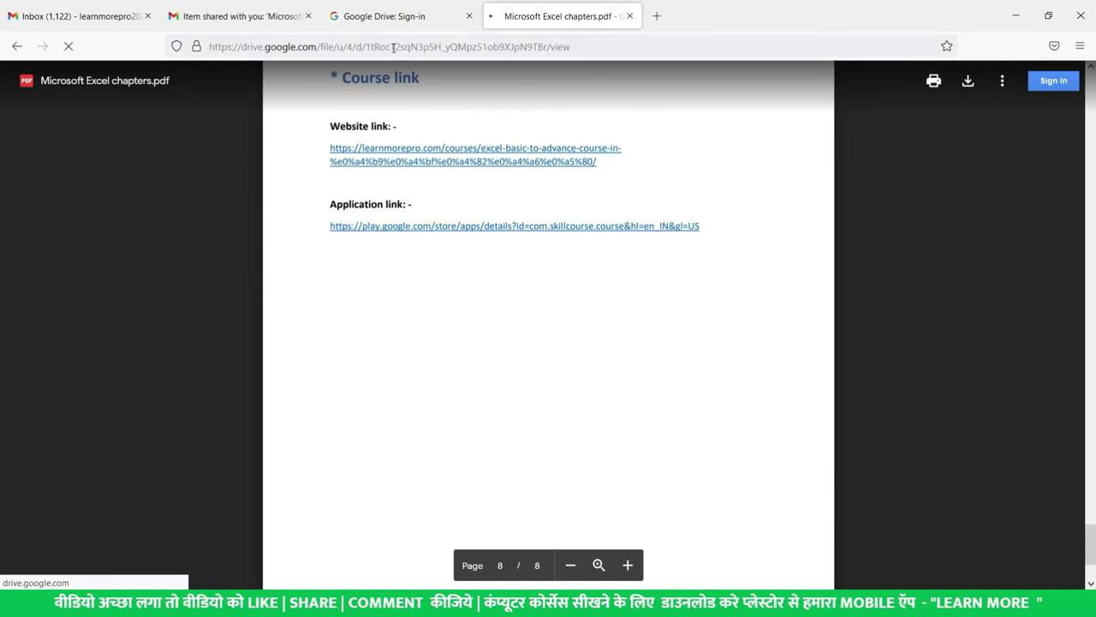
- Confirm the Course link page shows the updated website link, then return to My IMP Files in Drive
scroll(501, 188, down, 20)
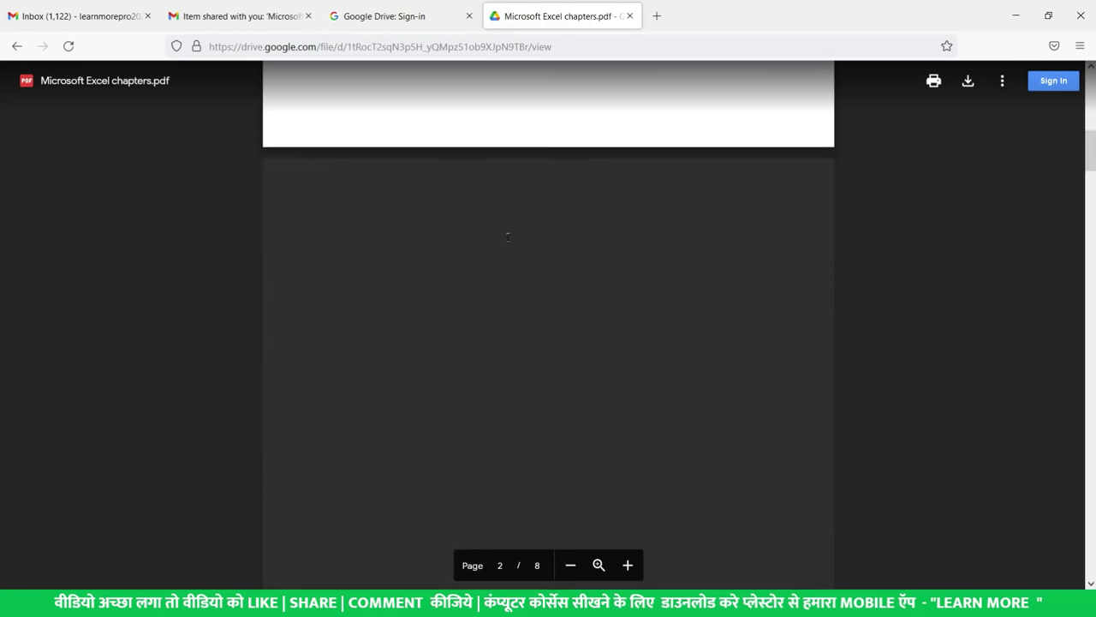
scroll(509, 257, down, 20)
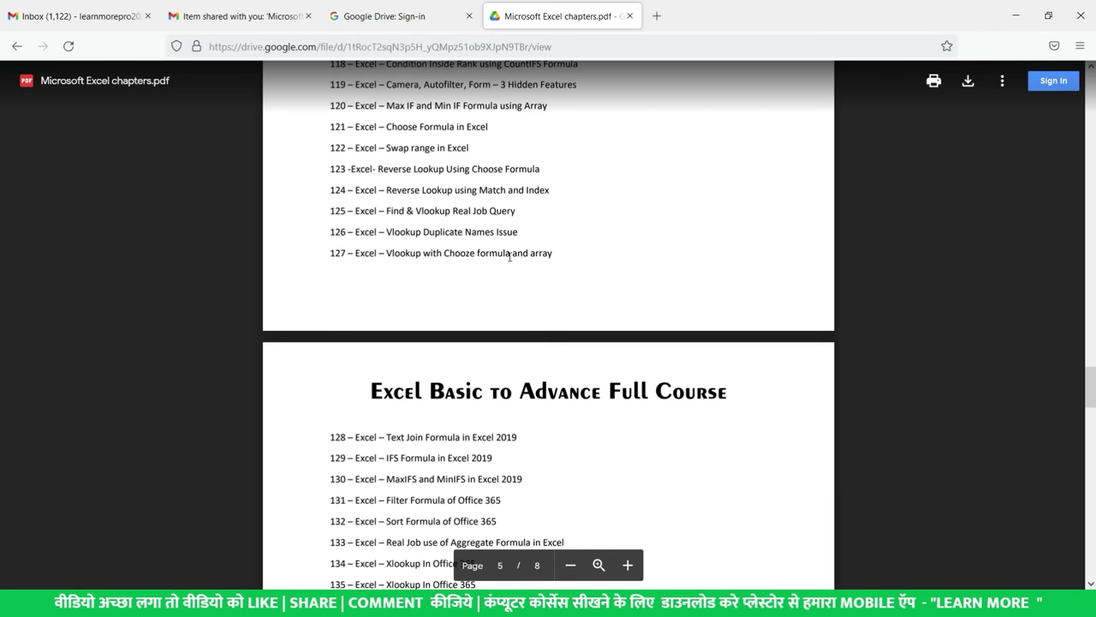
scroll(509, 258, down, 2)
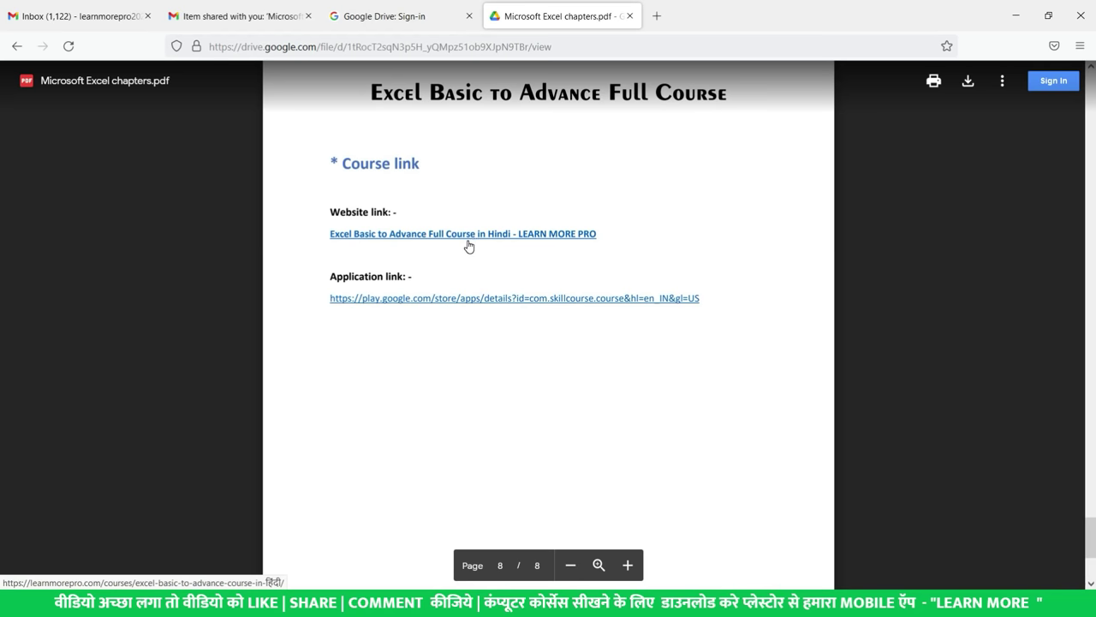
click(330, 51)
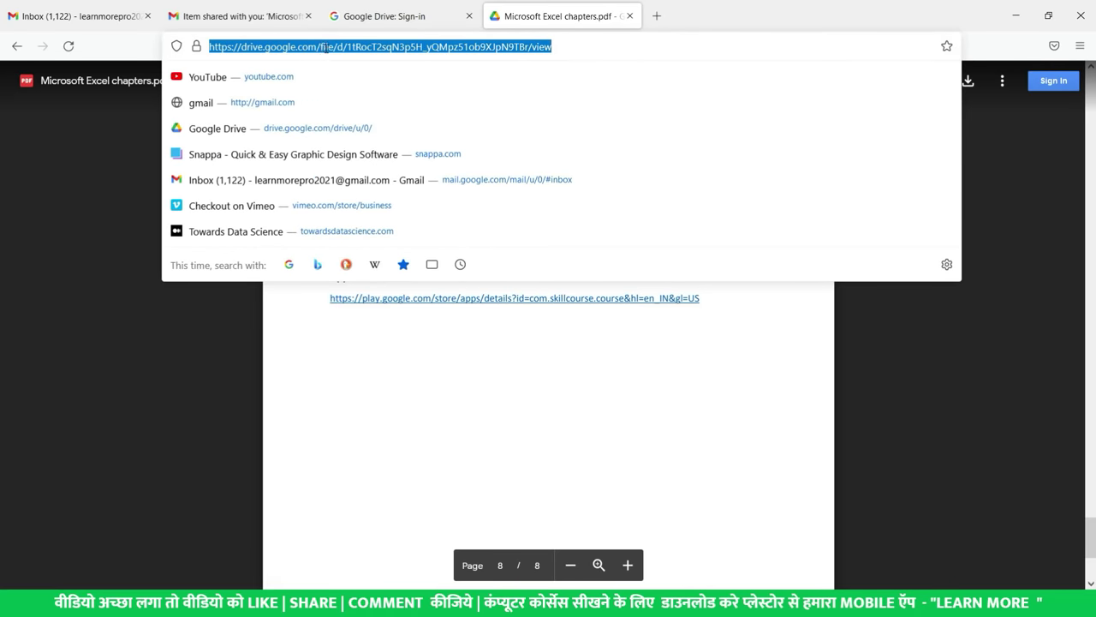
key(Escape)
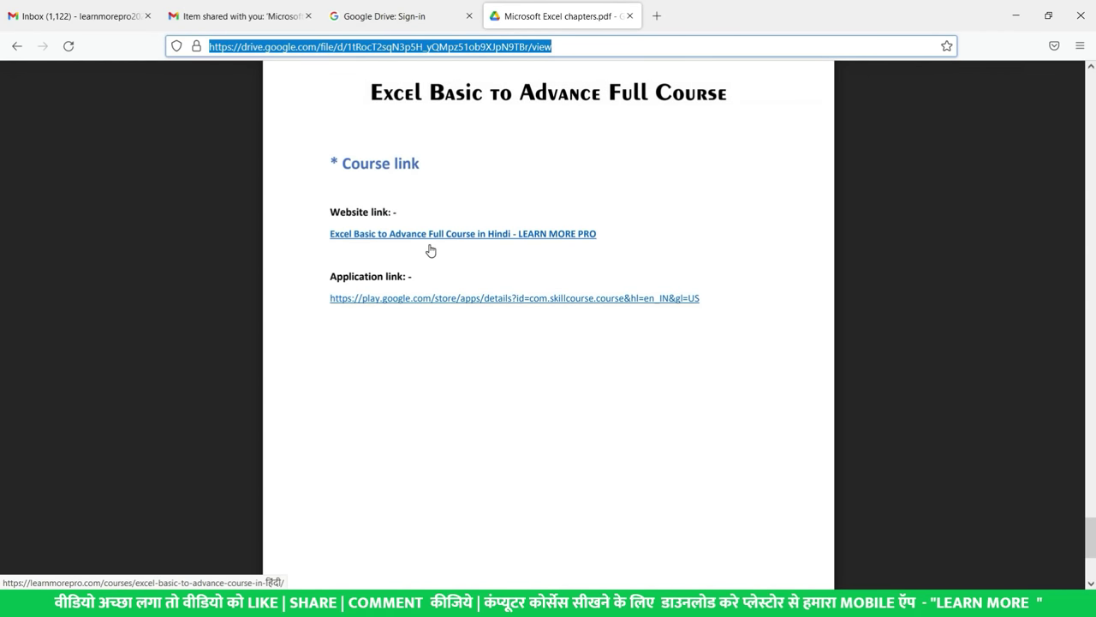
key(alt+Tab)
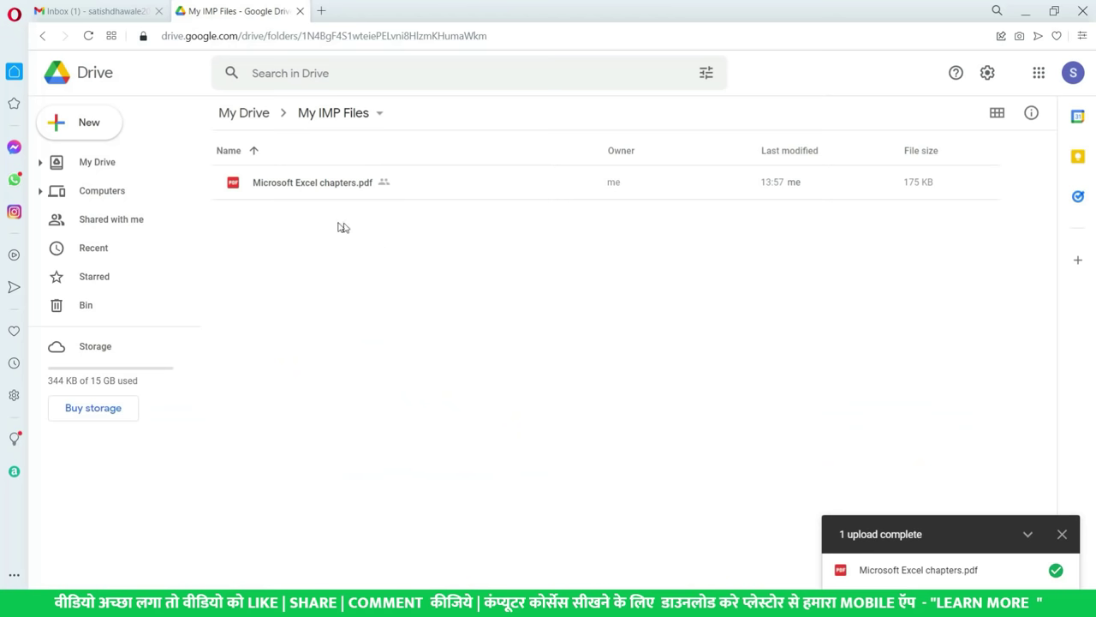
click(310, 186)
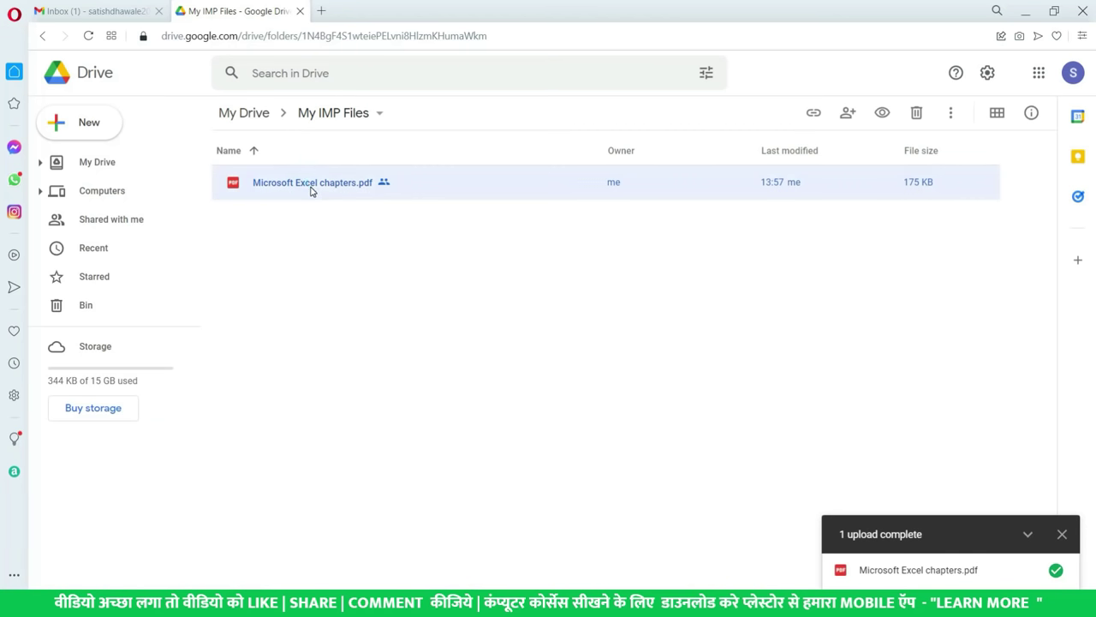
right_click(312, 190)
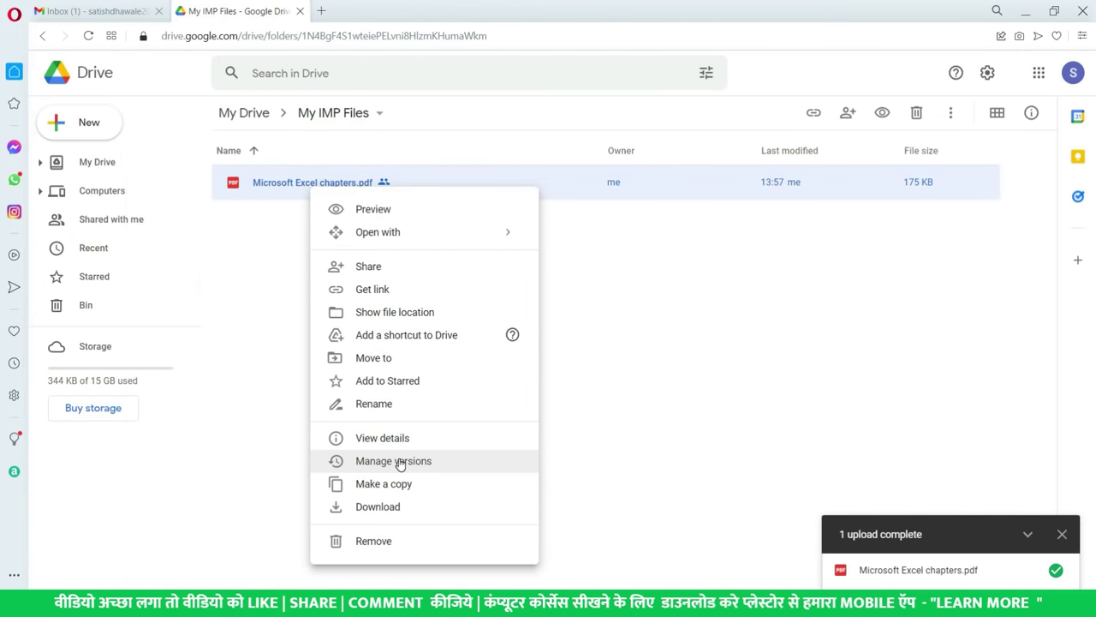
click(399, 463)
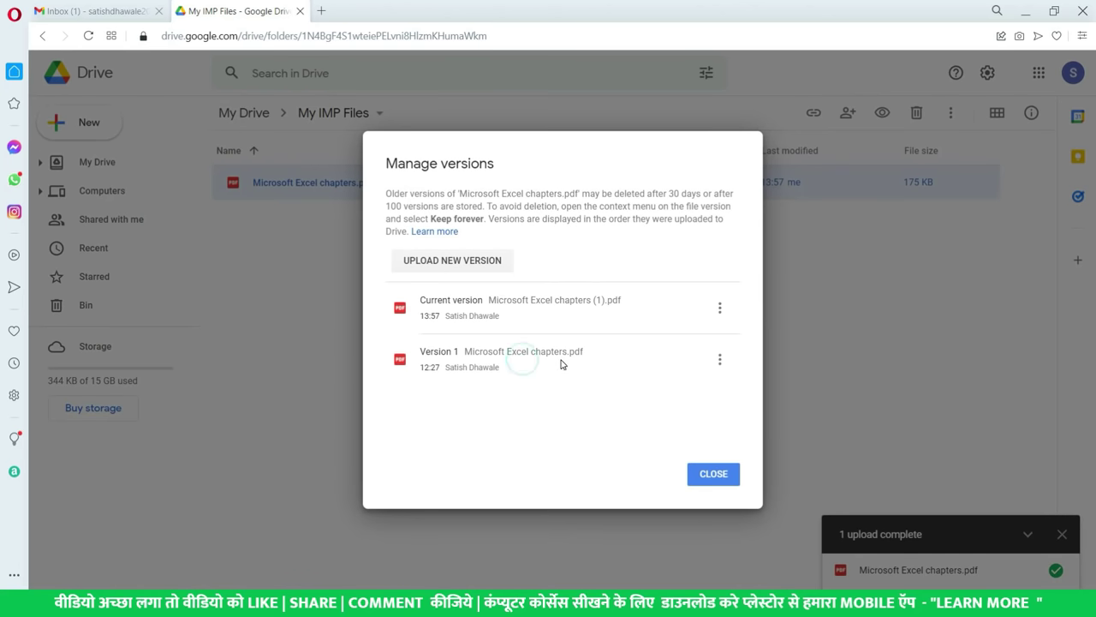
click(720, 360)
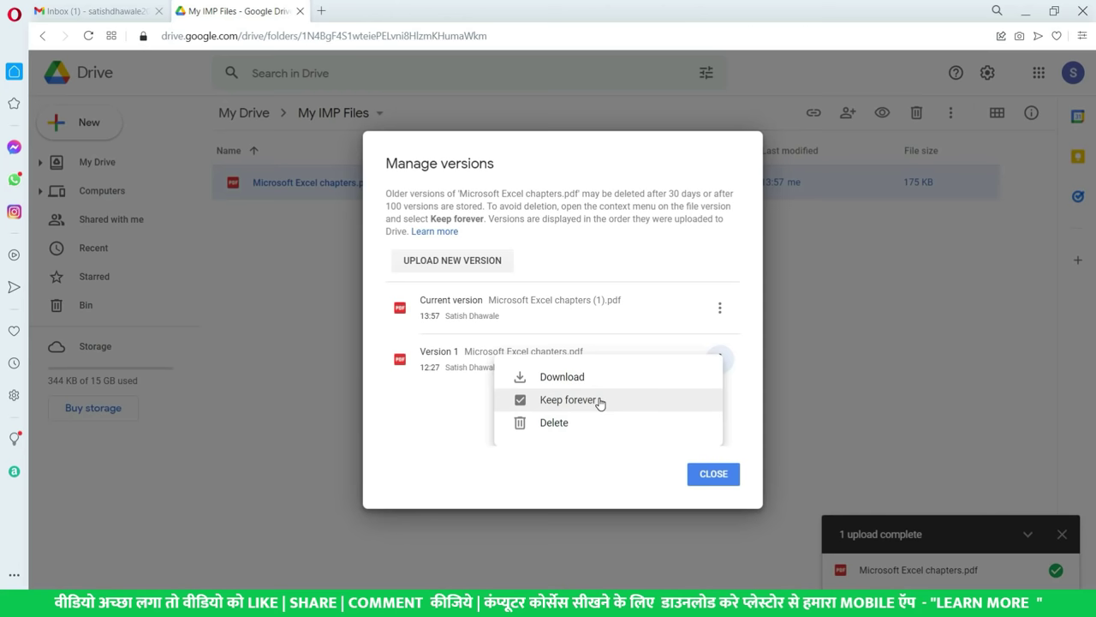
click(411, 404)
drag(631, 193, 730, 194)
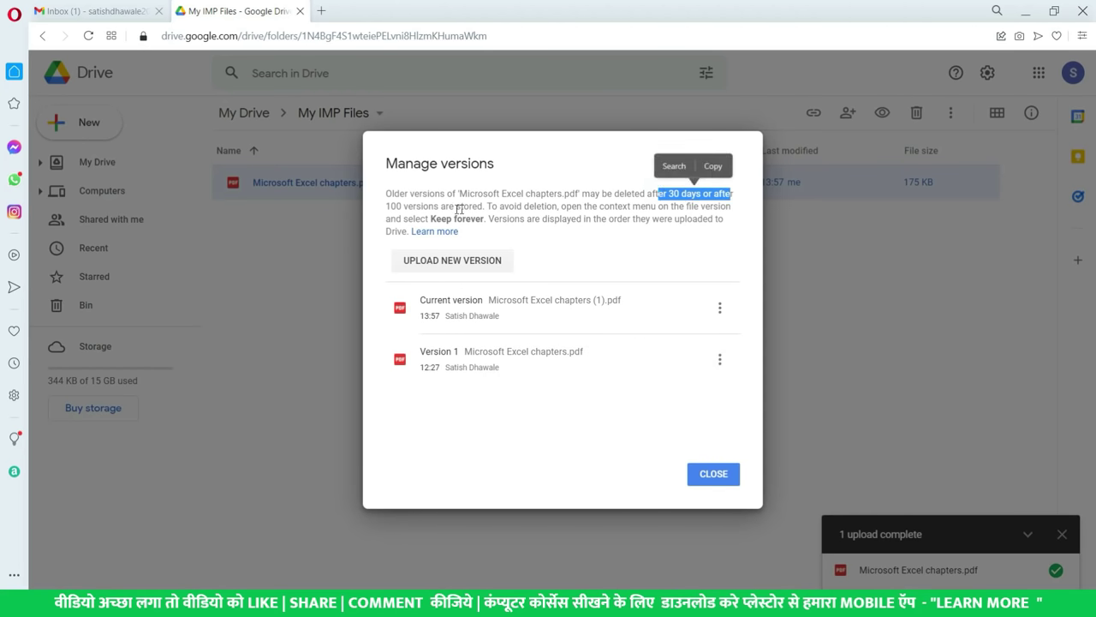
drag(405, 209, 511, 206)
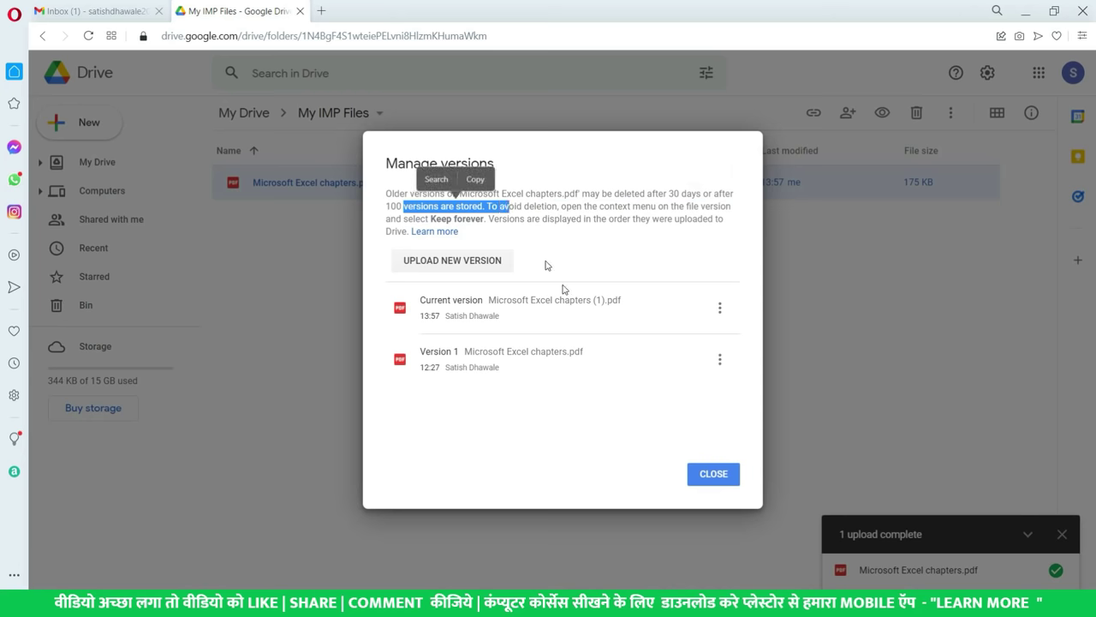
click(547, 415)
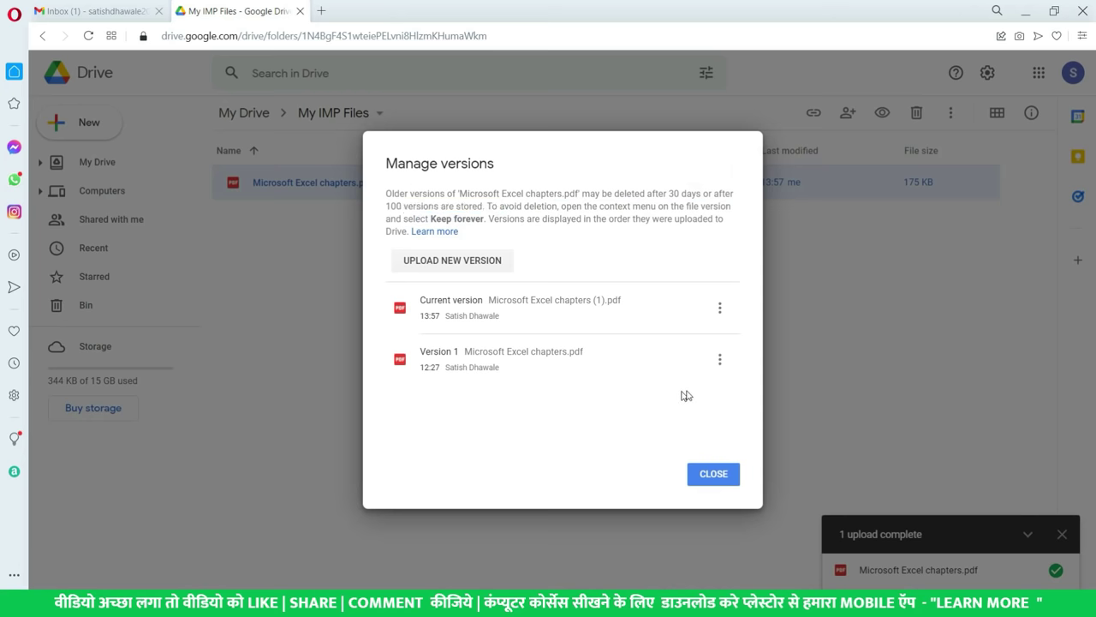
click(722, 361)
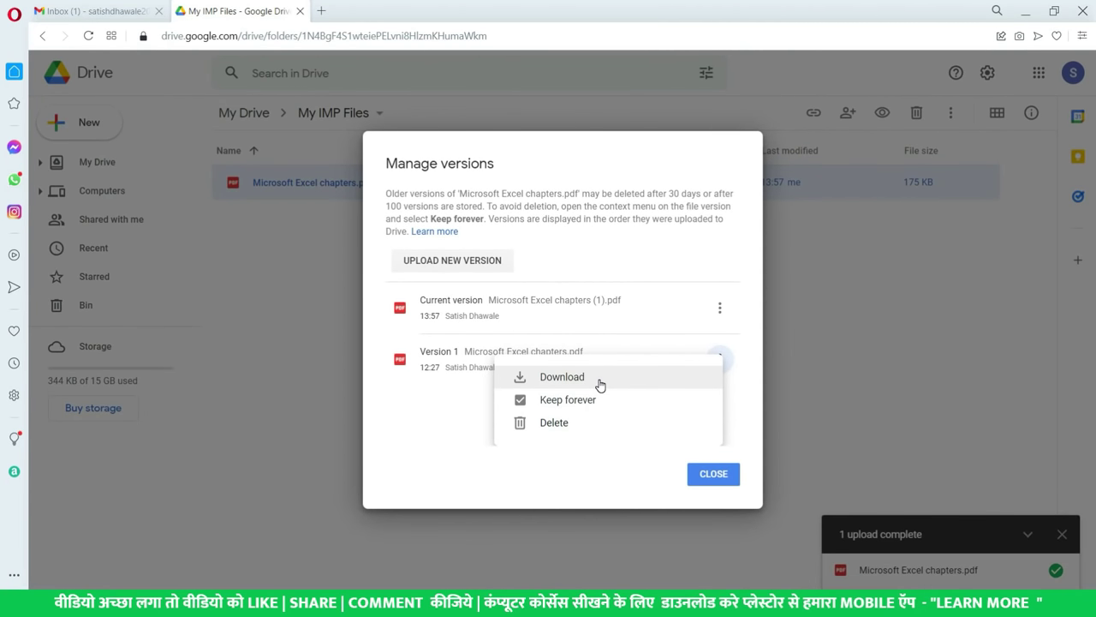
click(408, 435)
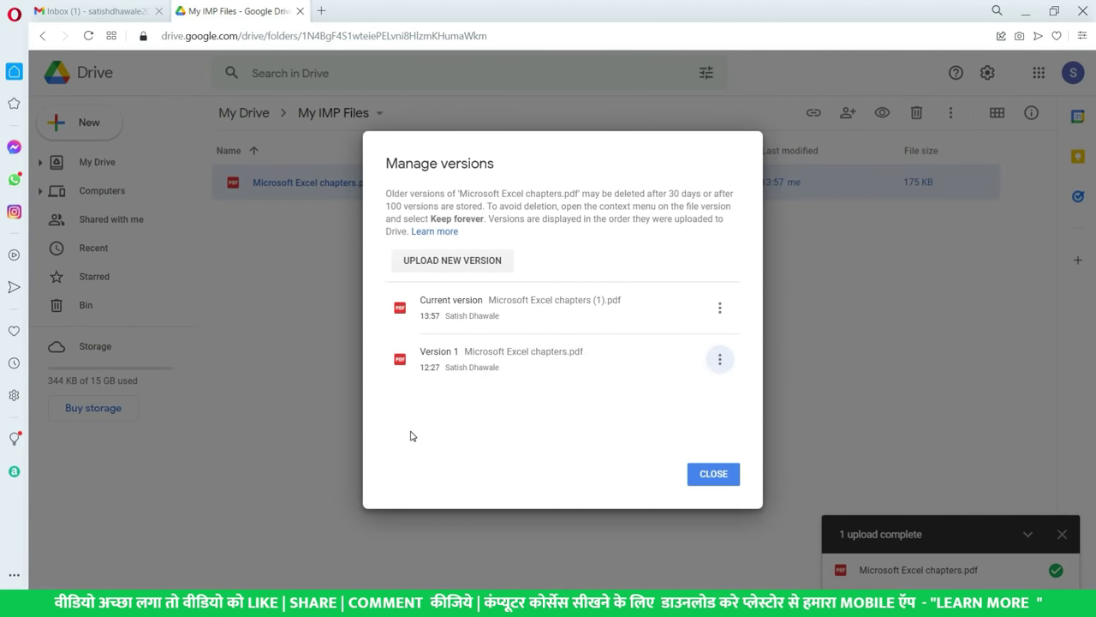
click(711, 474)
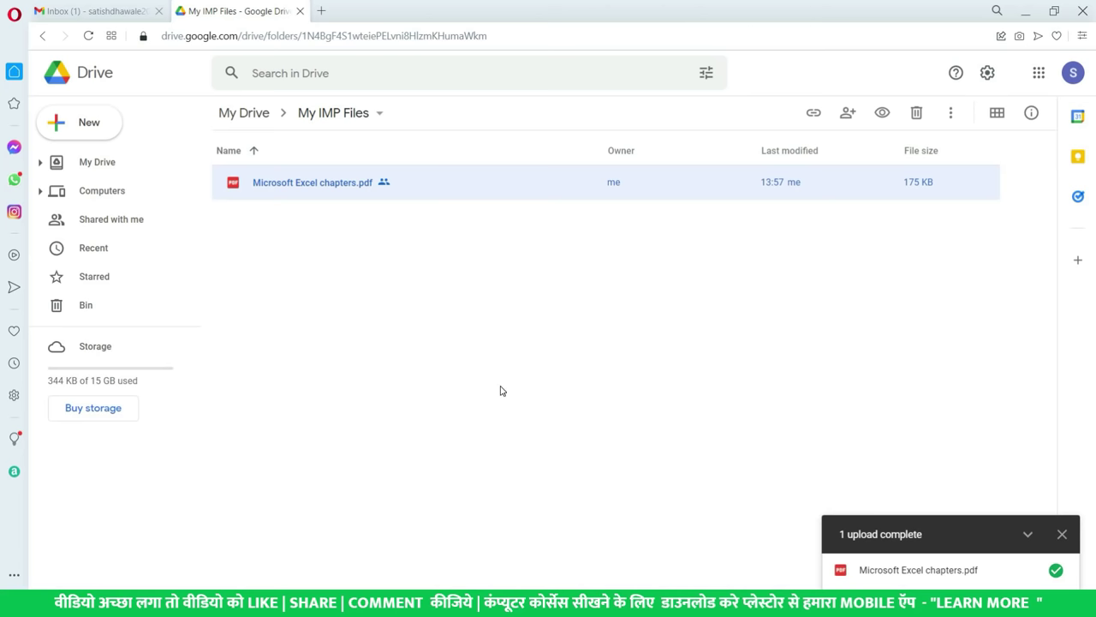
right_click(423, 185)
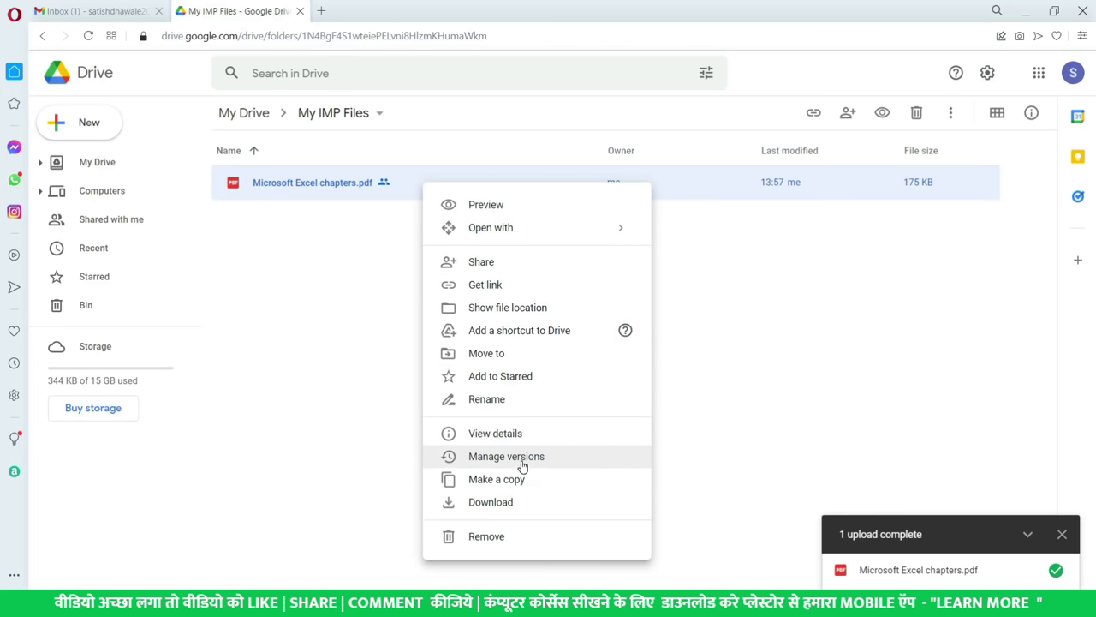
click(320, 439)
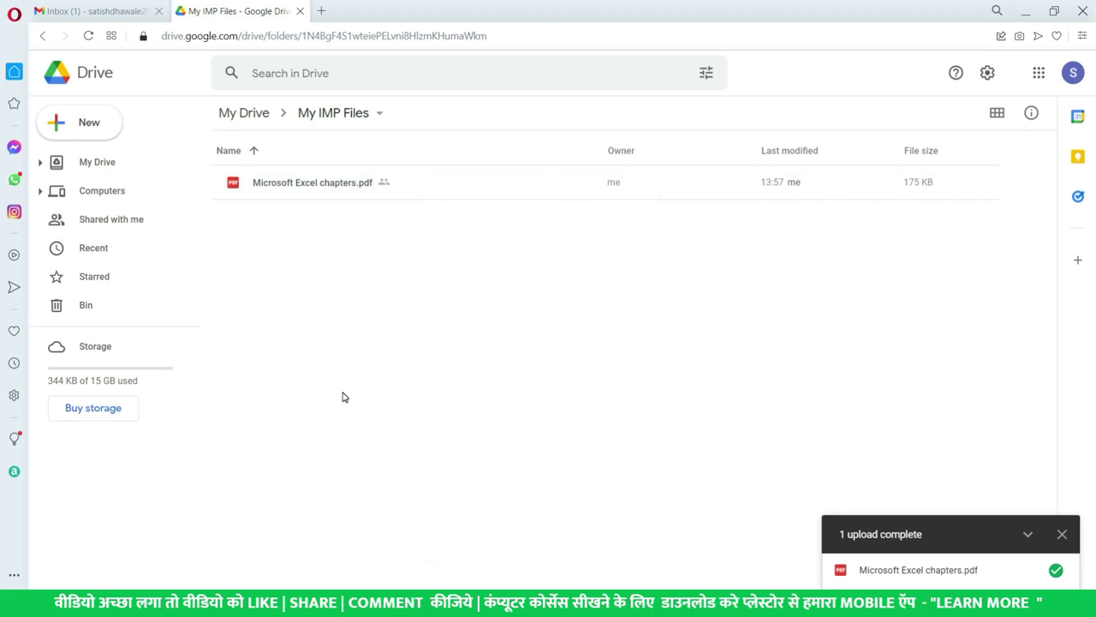
click(341, 196)
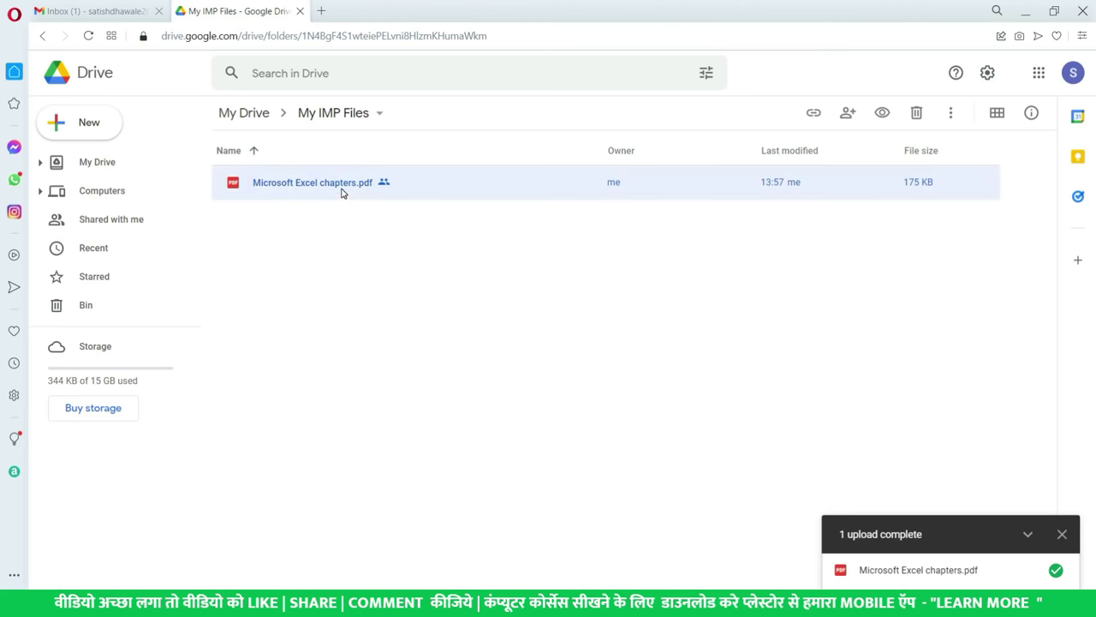
right_click(340, 191)
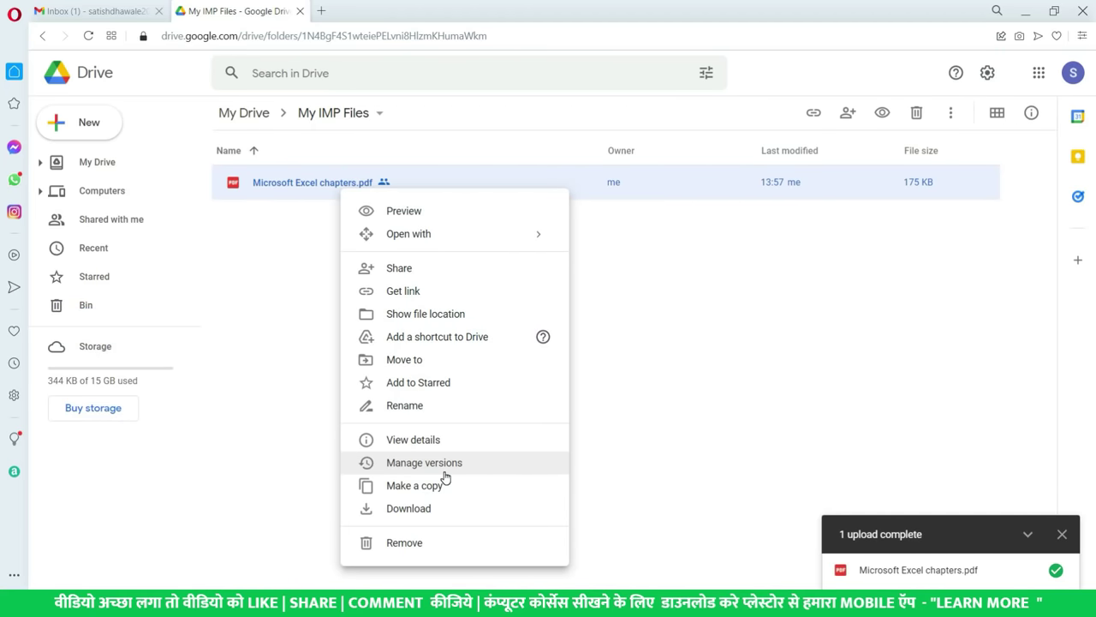
key(Escape)
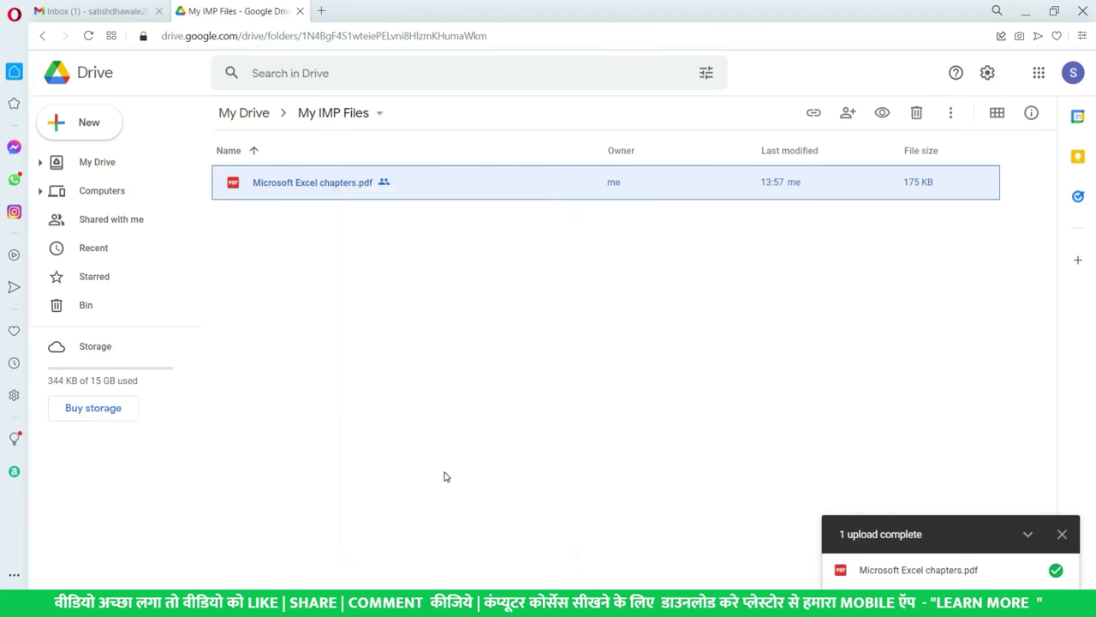
- Open Microsoft Excel chapters.pdf with Google Docs from its Open with menu
right_click(310, 184)
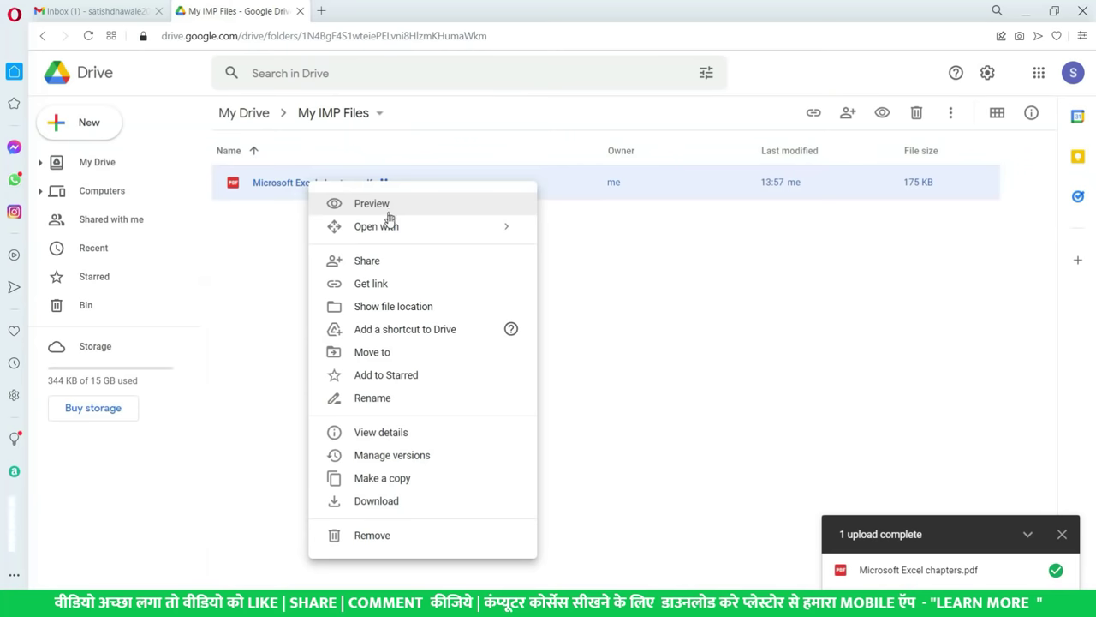
mouse_move(401, 228)
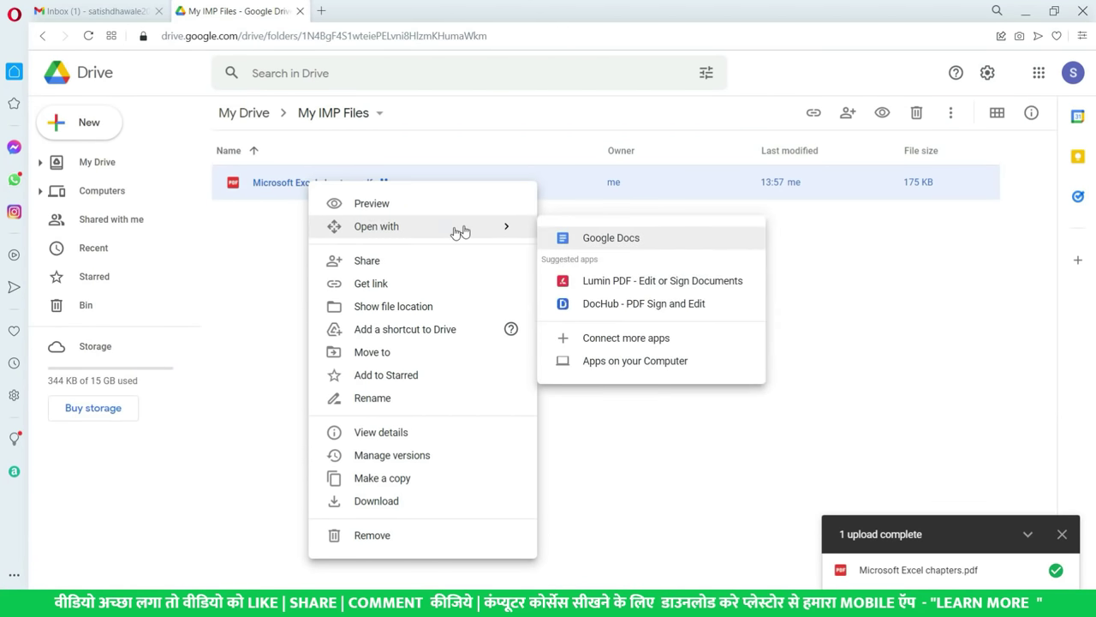
click(632, 244)
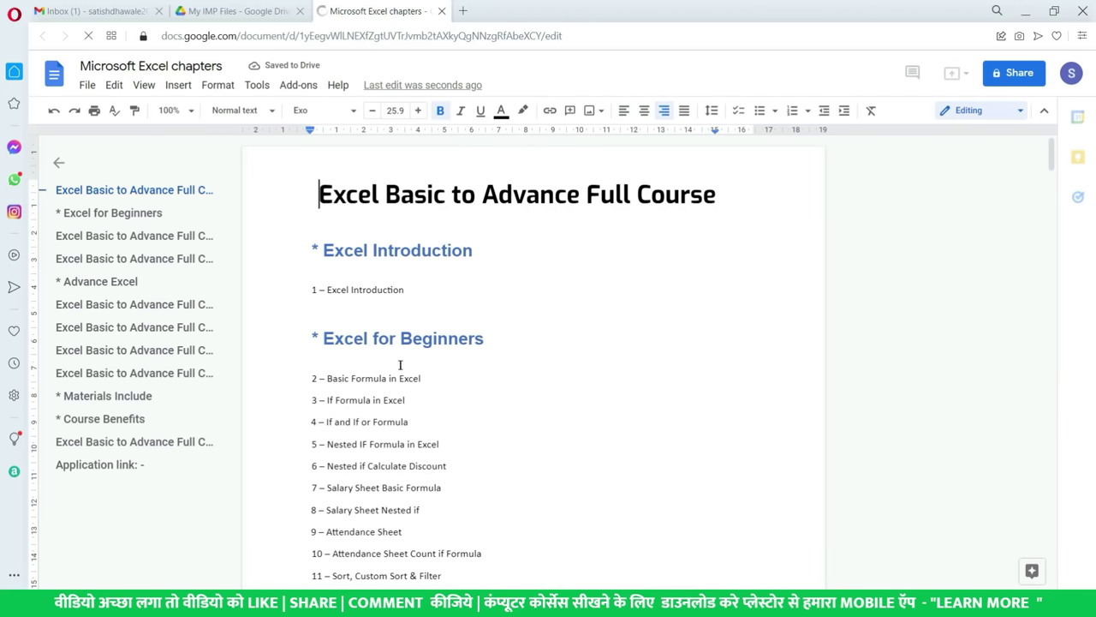
- Change the heading 'Excel for Beginners' to 'Excel Basic'
drag(421, 377, 326, 379)
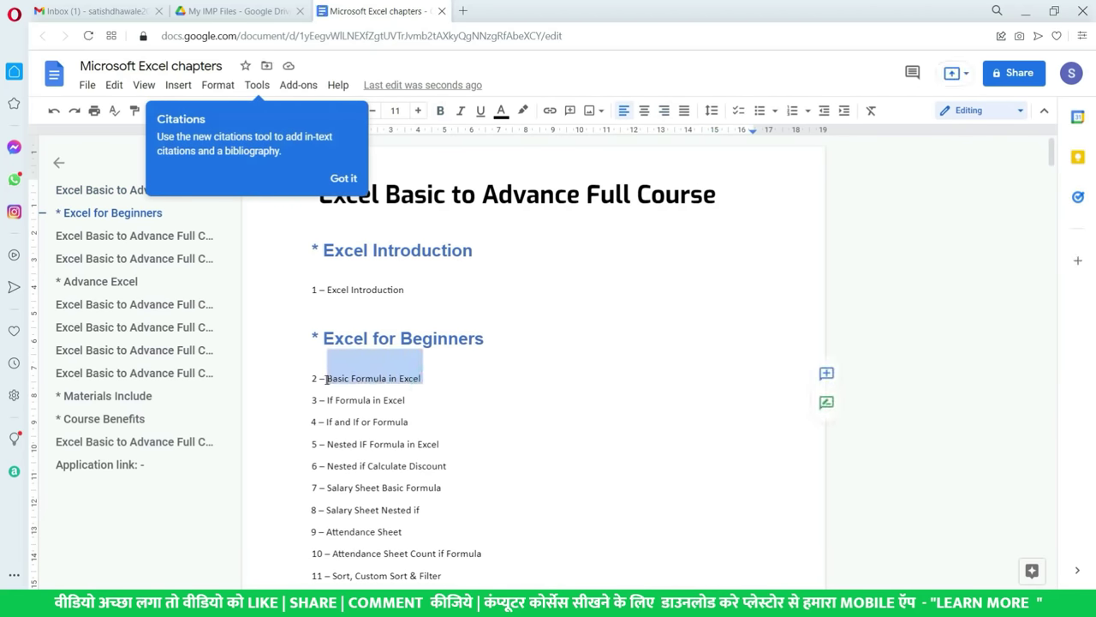
drag(485, 339, 409, 322)
key(BackSpace)
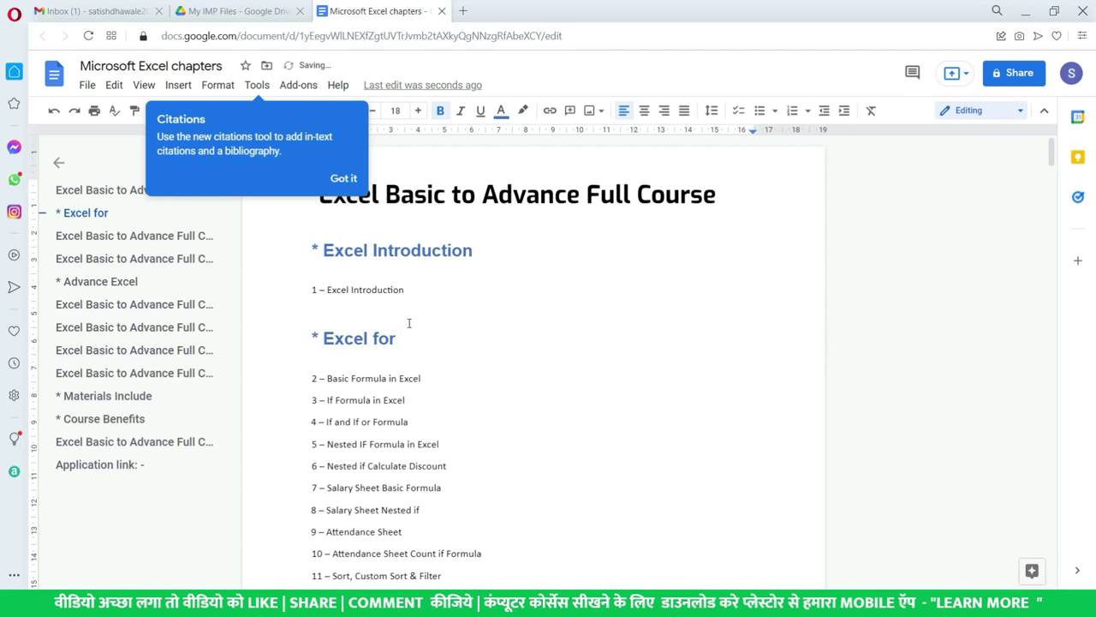
key(BackSpace)
key(BackSpace)
key(BackSpace)
text(VBa)
key(BackSpace)
key(BackSpace)
key(BackSpace)
text(Basic)
click(492, 425)
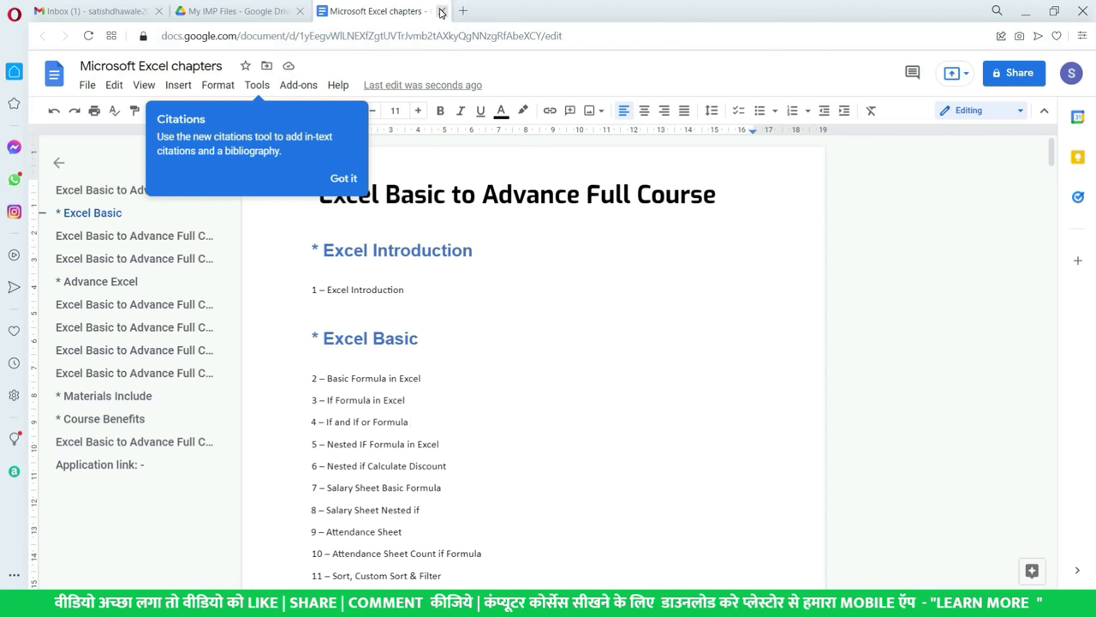
- Close the document and select the new Microsoft Excel chapters Docs file in My IMP Files
click(441, 12)
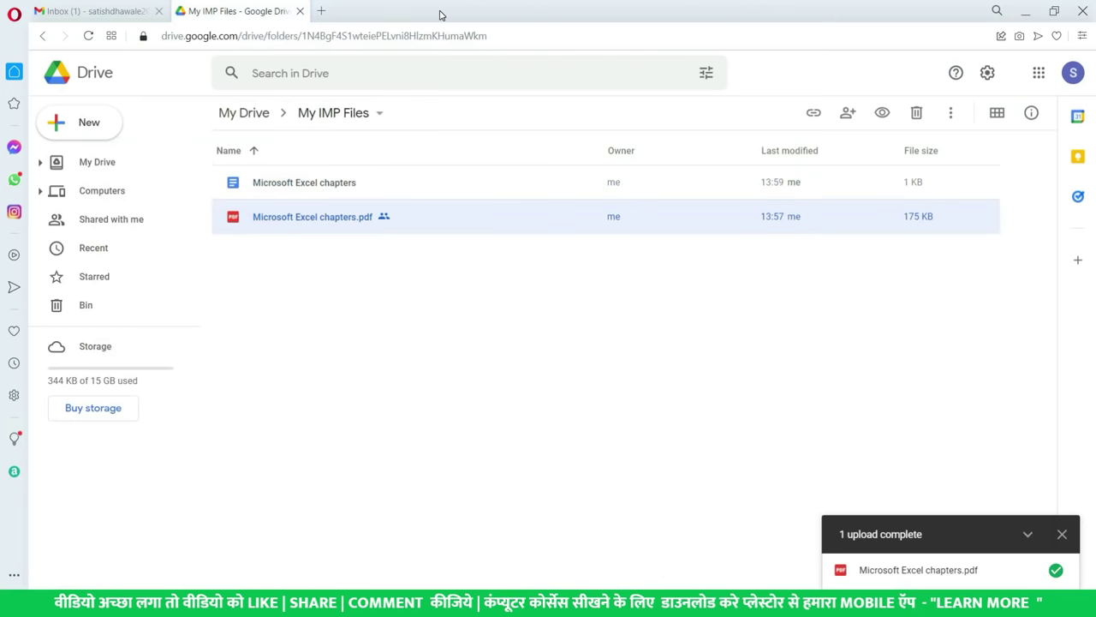
click(288, 188)
click(288, 185)
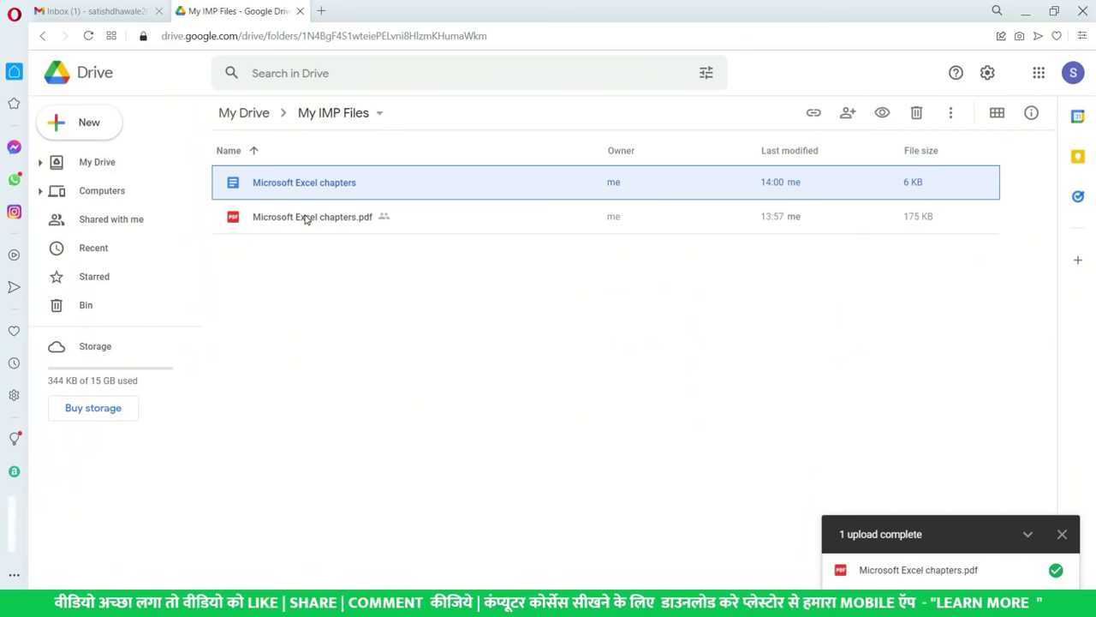
- Start a file upload into My IMP Files and browse the computer's files
click(305, 217)
click(313, 284)
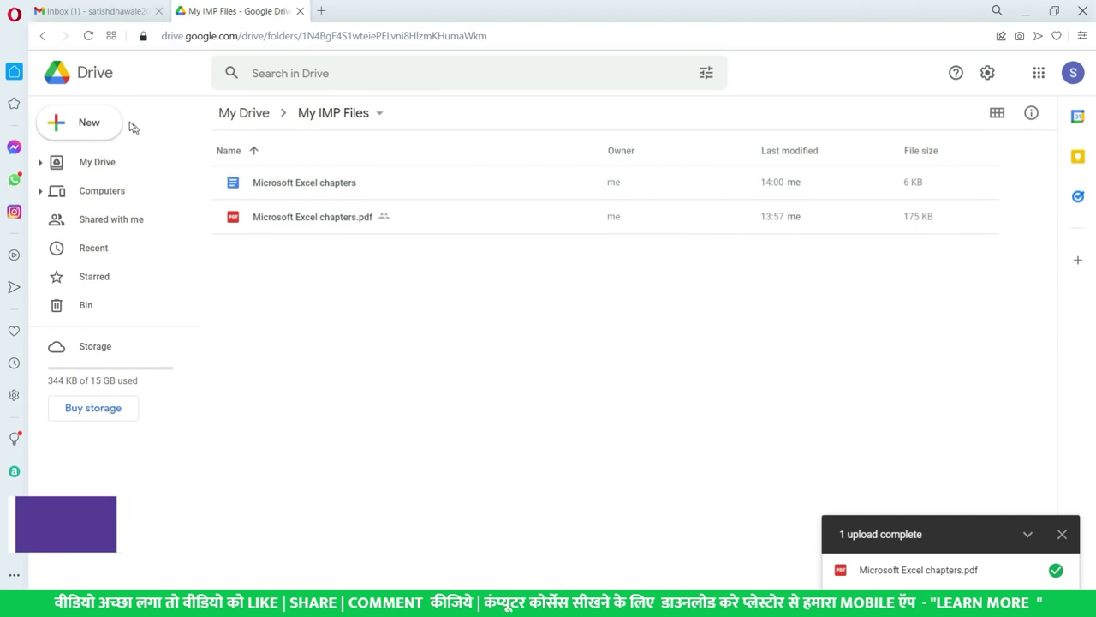
click(100, 124)
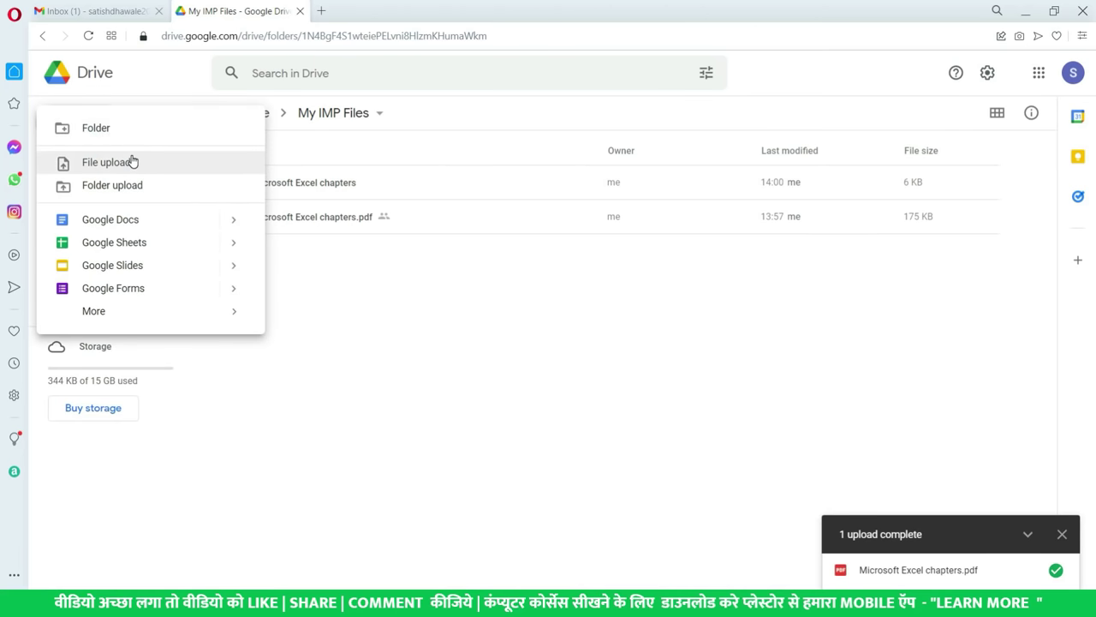
click(118, 161)
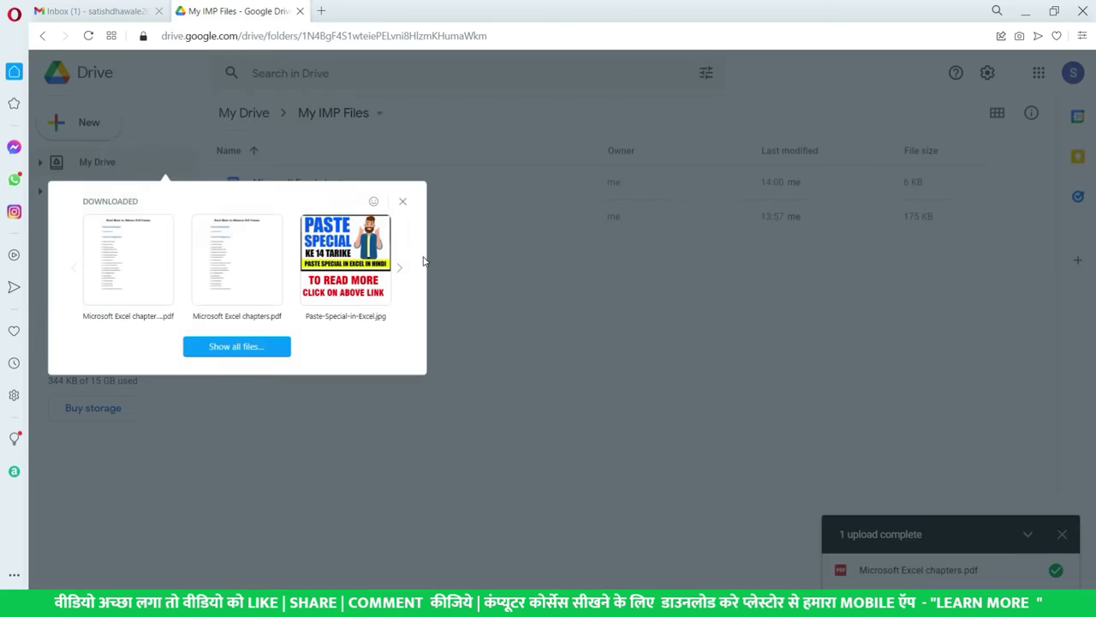
click(248, 346)
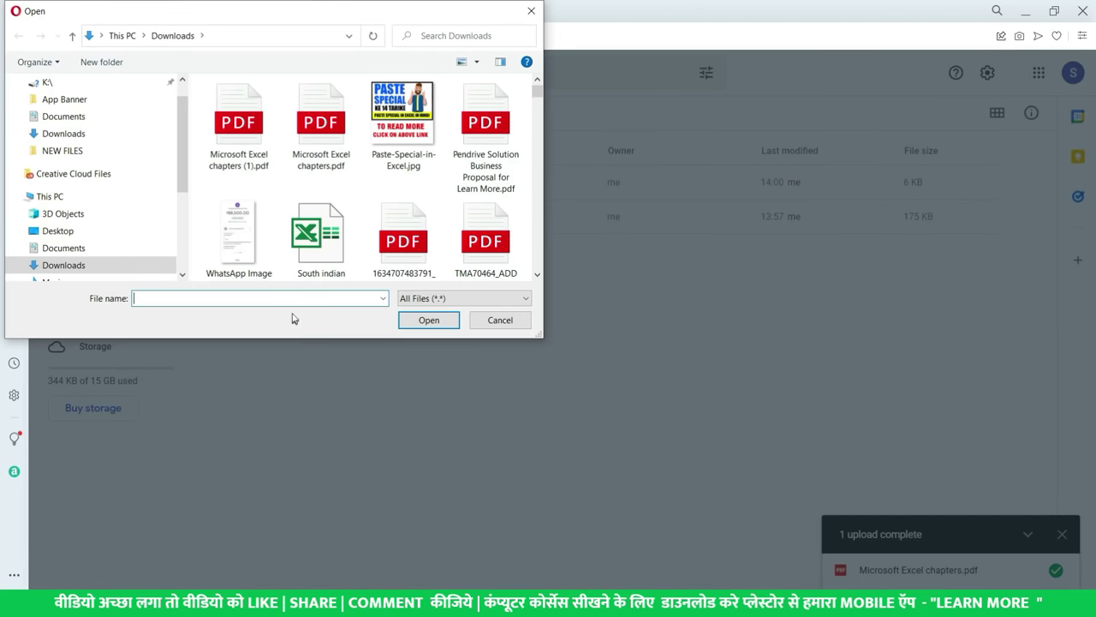
scroll(86, 129, up, 1)
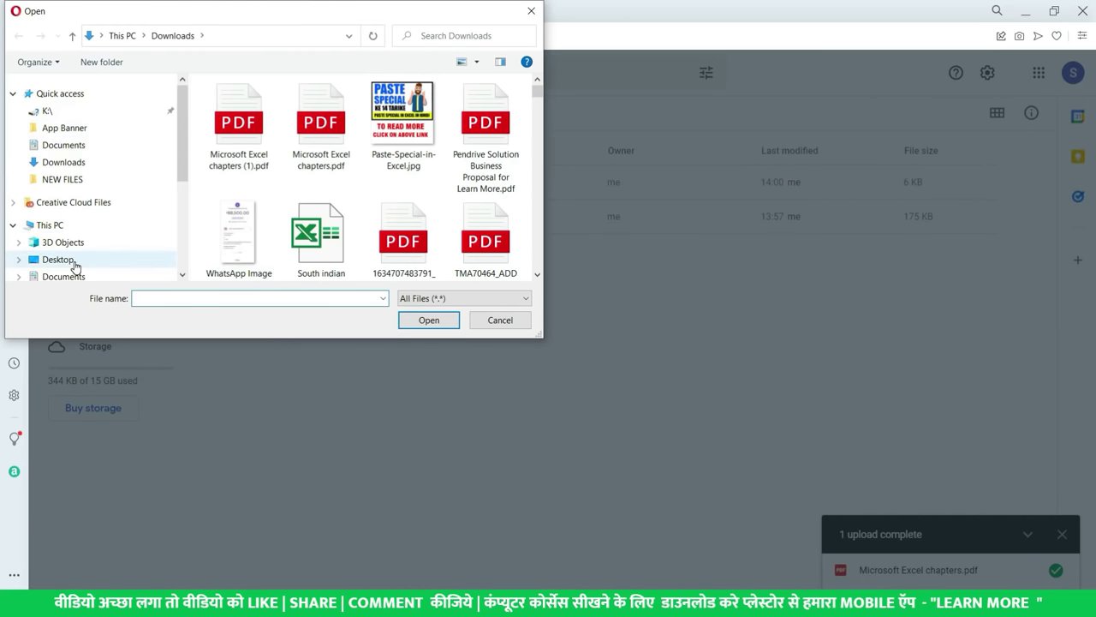
- Upload 9.jpg from the Desktop's NEW FILES folder
click(68, 260)
scroll(371, 208, down, 3)
scroll(371, 208, down, 2)
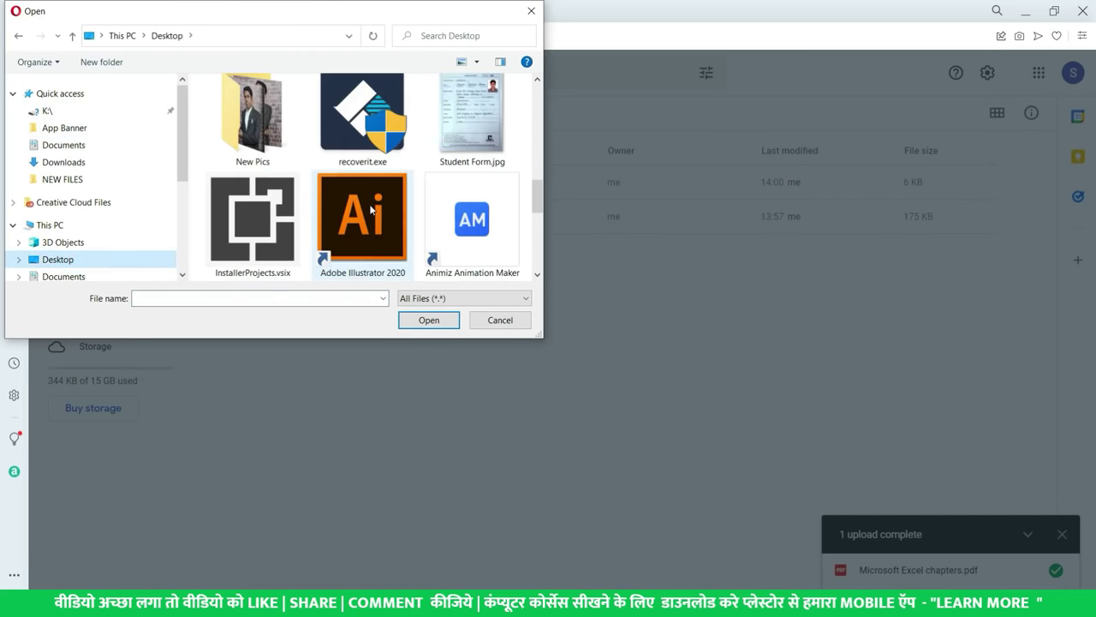
scroll(368, 188, up, 2)
click(362, 147)
double_click(363, 147)
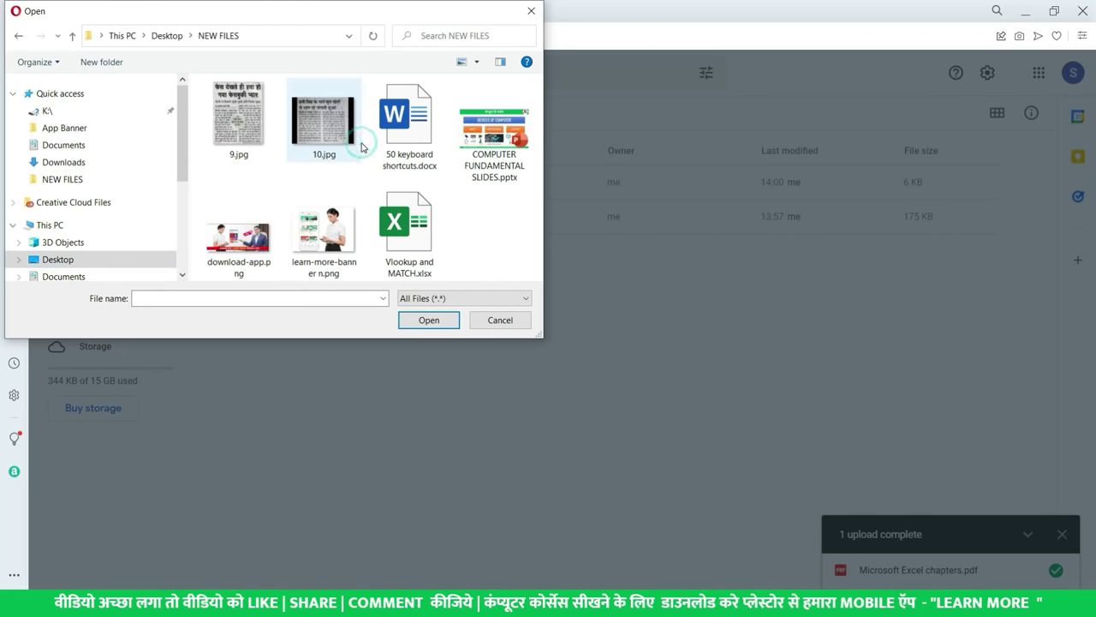
click(246, 122)
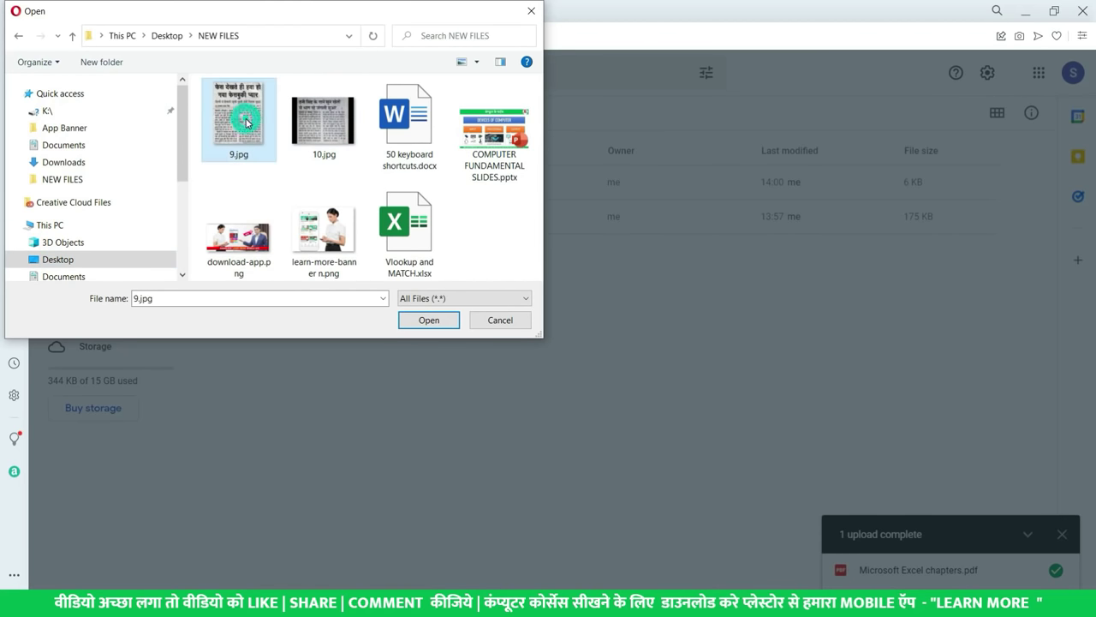
click(430, 320)
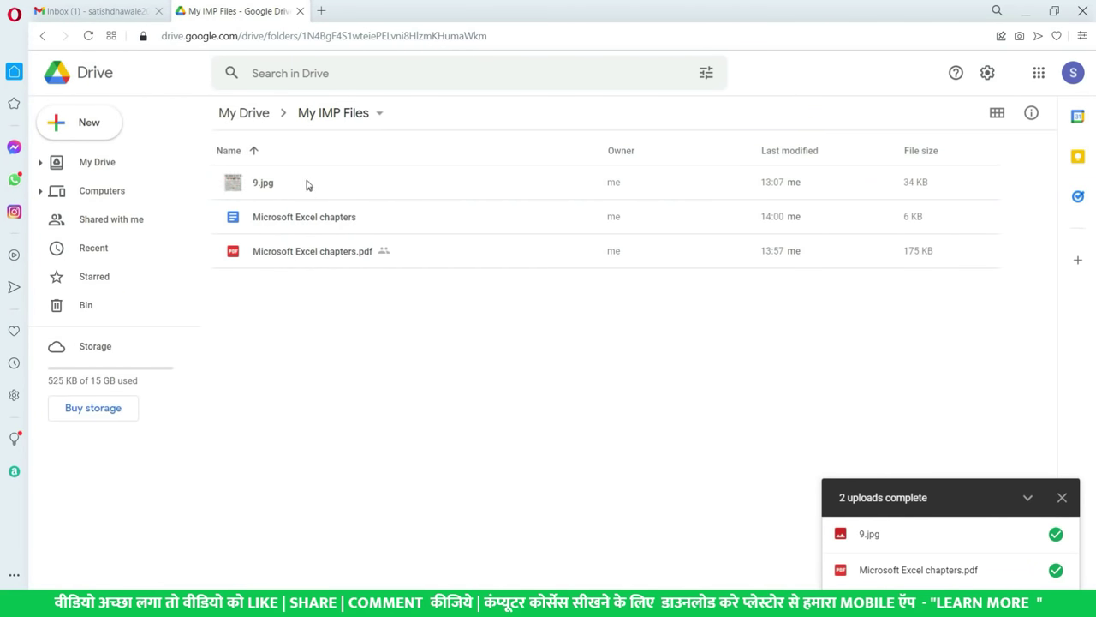
- Preview the uploaded 9.jpg newspaper image, then close the viewer
click(308, 183)
right_click(307, 185)
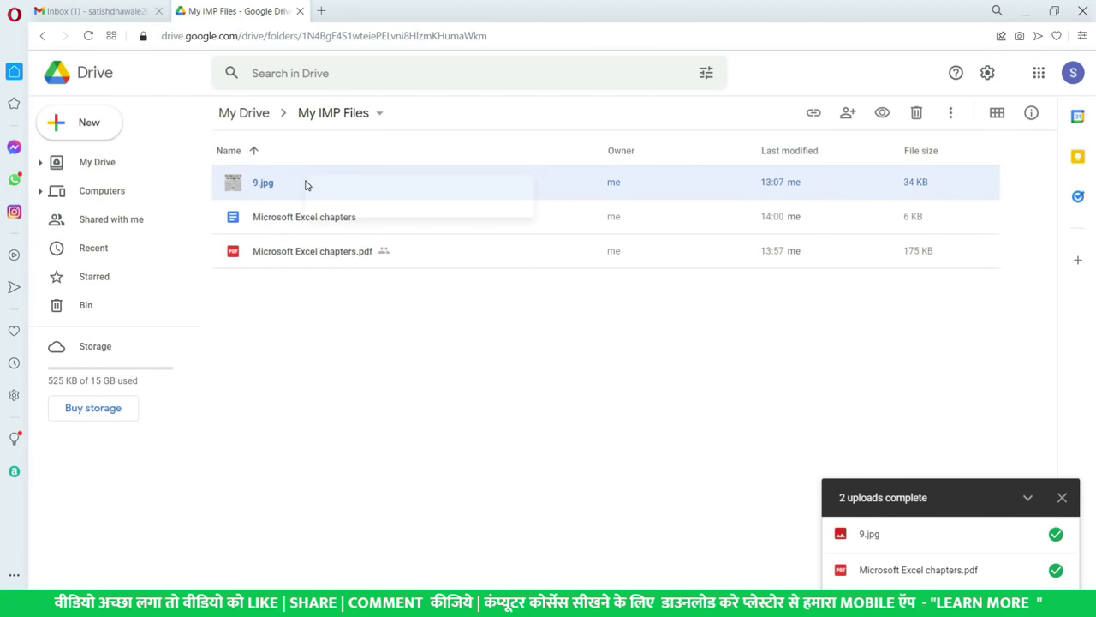
click(368, 202)
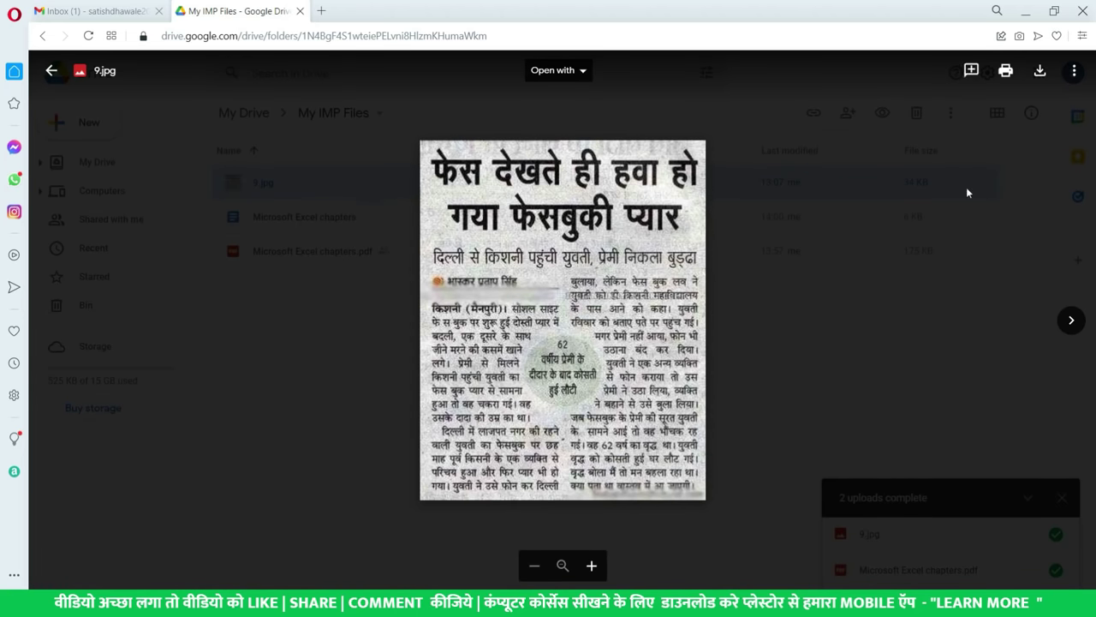
click(52, 71)
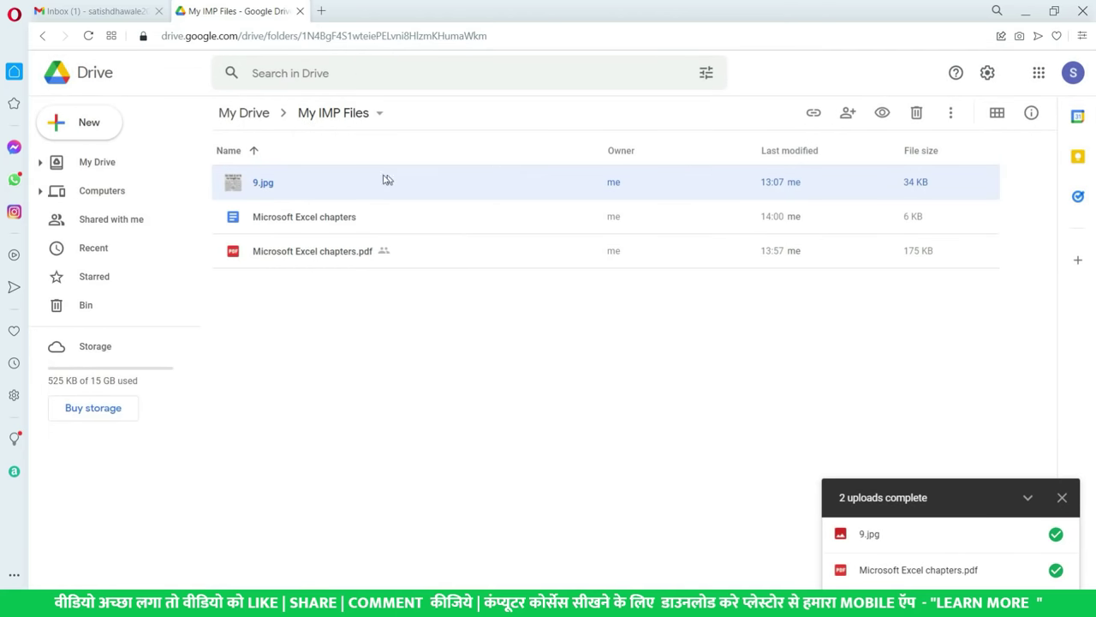
- Open 9.jpg with Google Docs
right_click(317, 186)
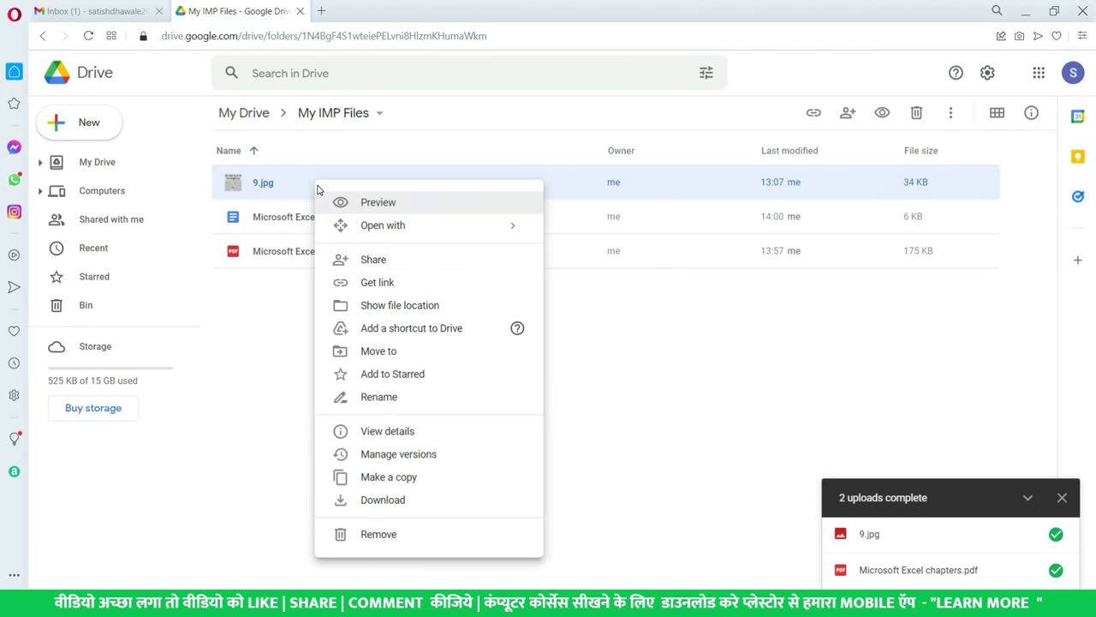
click(293, 182)
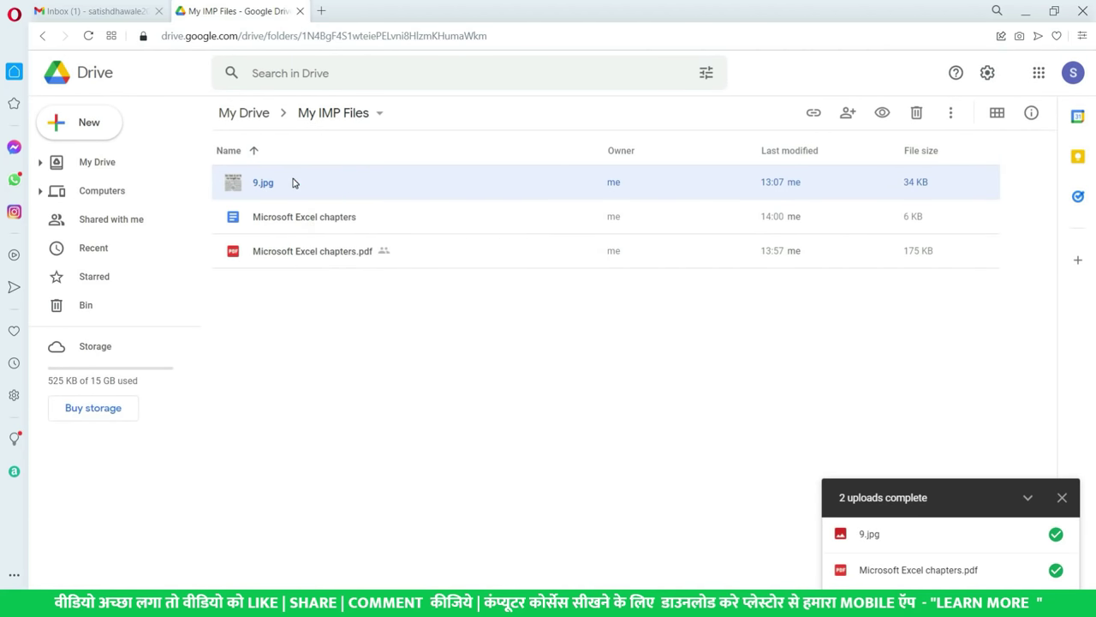
right_click(293, 183)
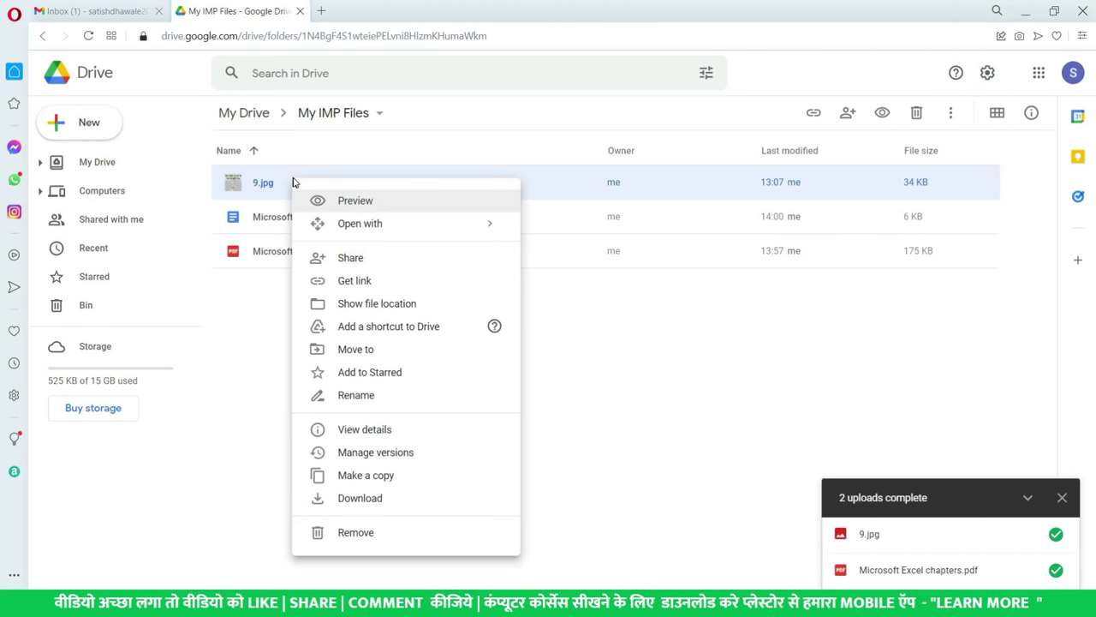
click(365, 228)
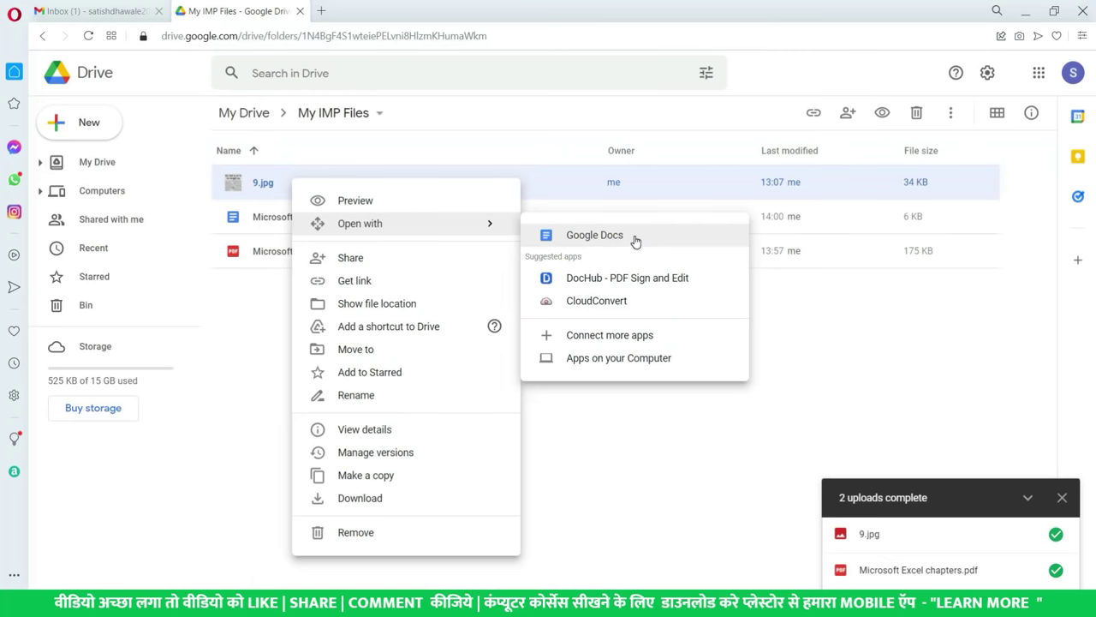
click(634, 238)
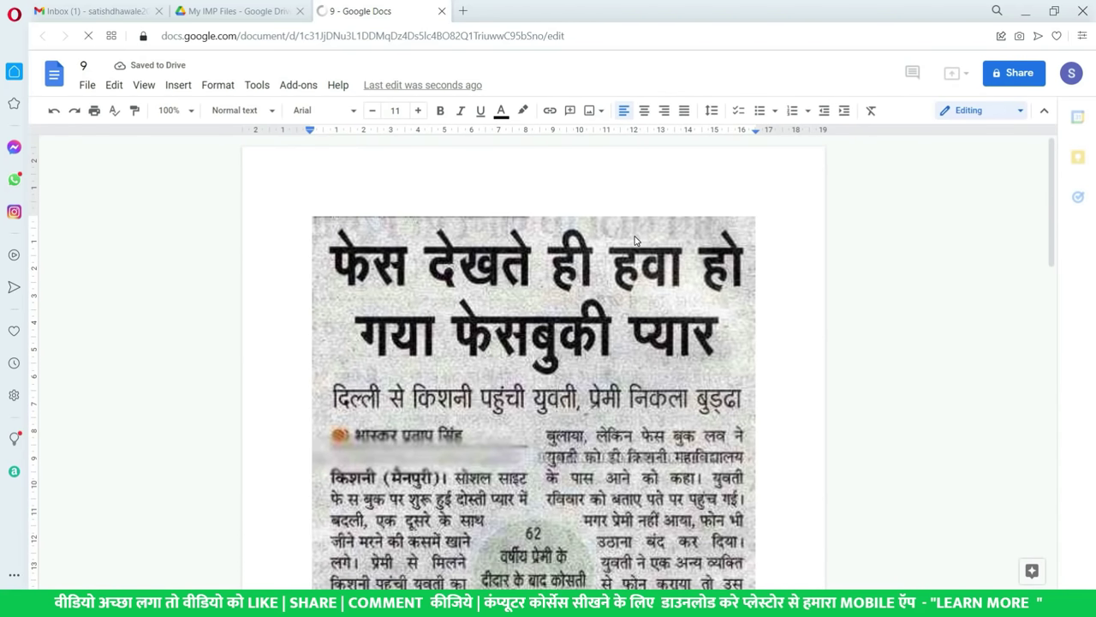
- Delete the Hindi heading line ending in प्यार, then undo the deletion
scroll(757, 271, down, 3)
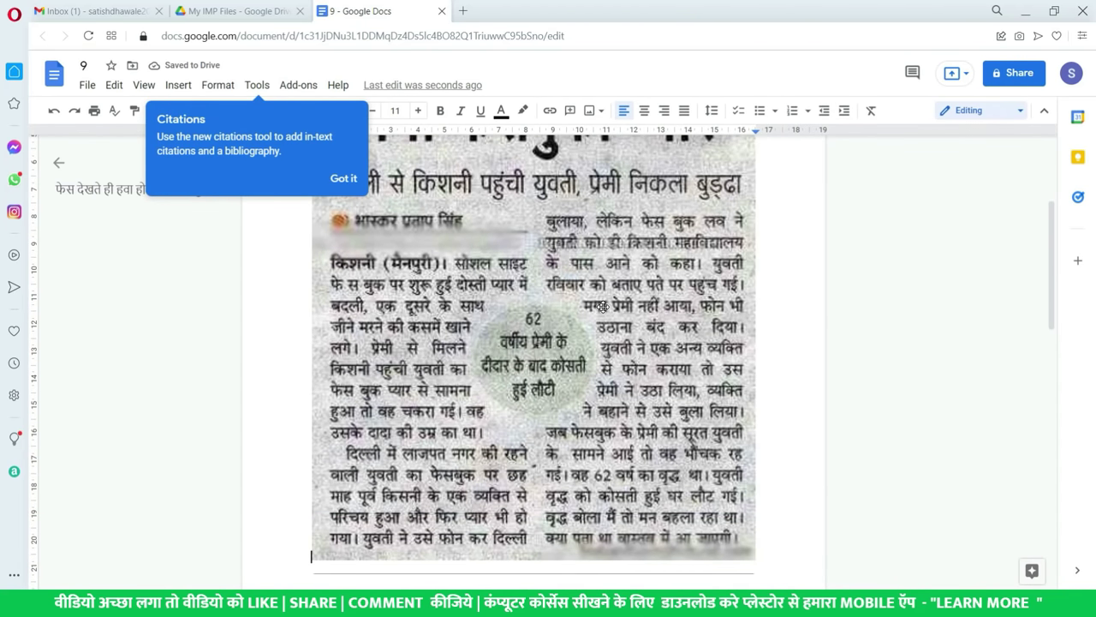
scroll(604, 304, down, 5)
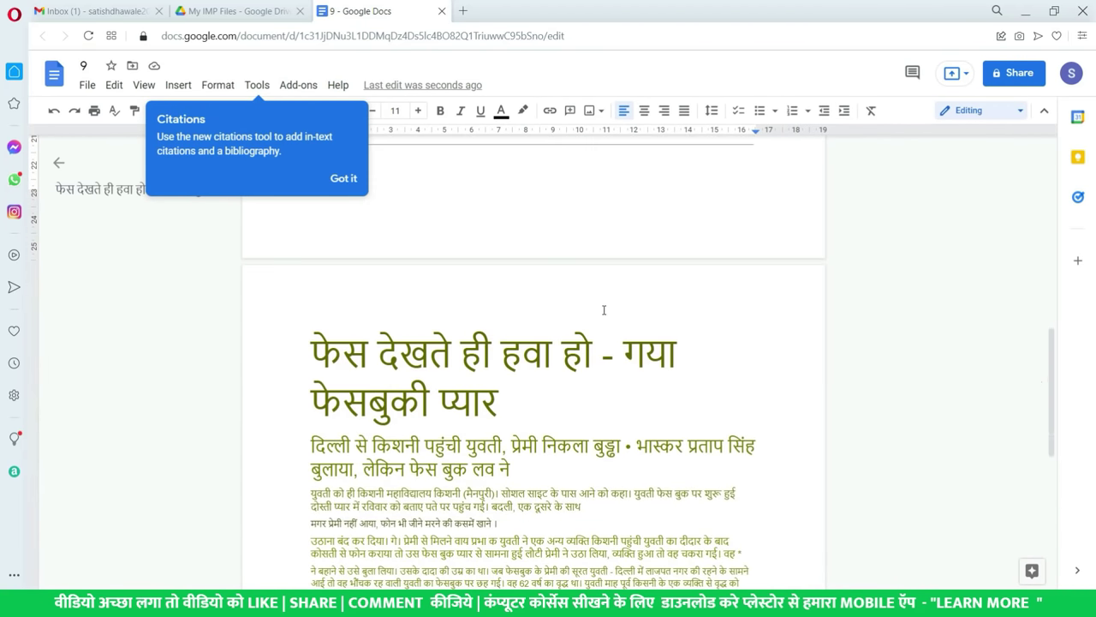
click(506, 401)
drag(518, 408, 311, 402)
key(BackSpace)
key(BackSpace)
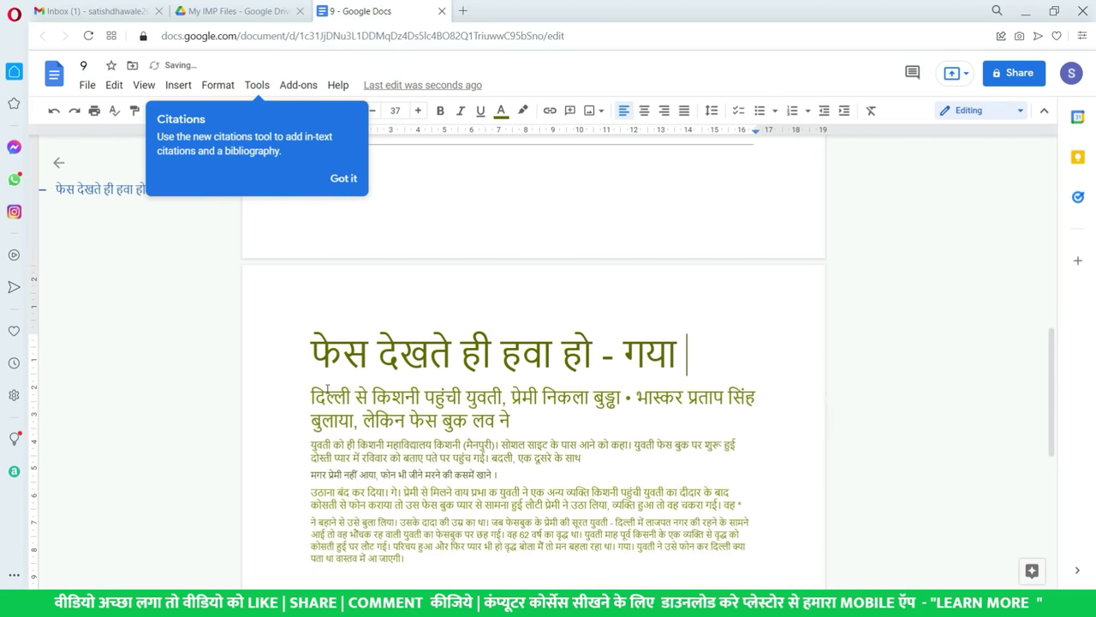
key(ctrl+z)
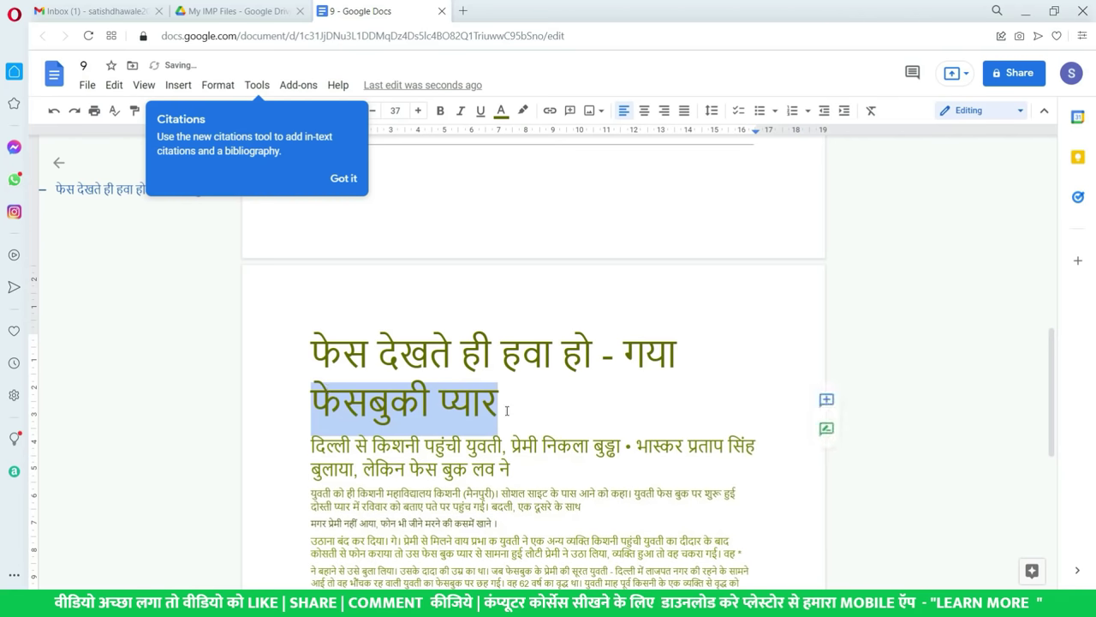
click(506, 411)
- Dismiss the citations tip, review the clipping, and return to the My IMP Files tab
scroll(506, 411, up, 5)
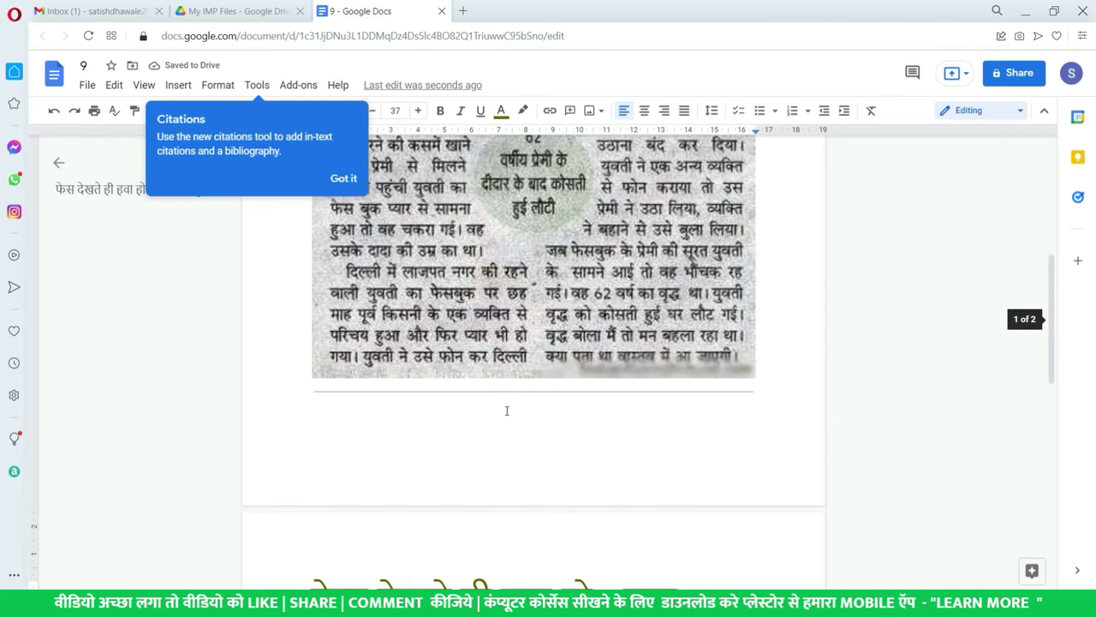
scroll(506, 411, down, 5)
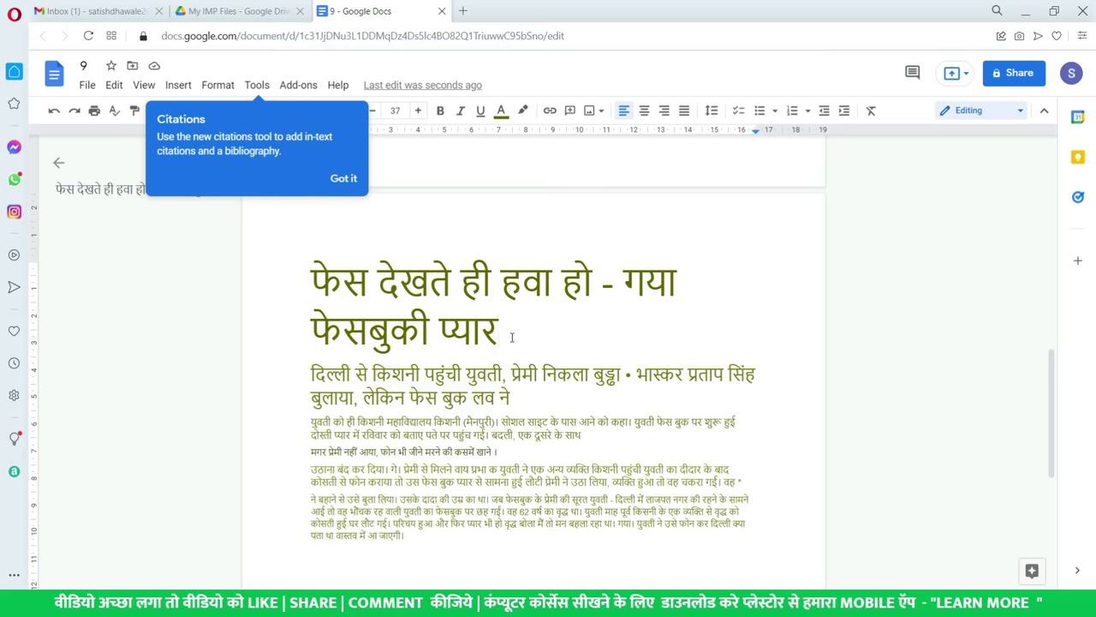
click(345, 178)
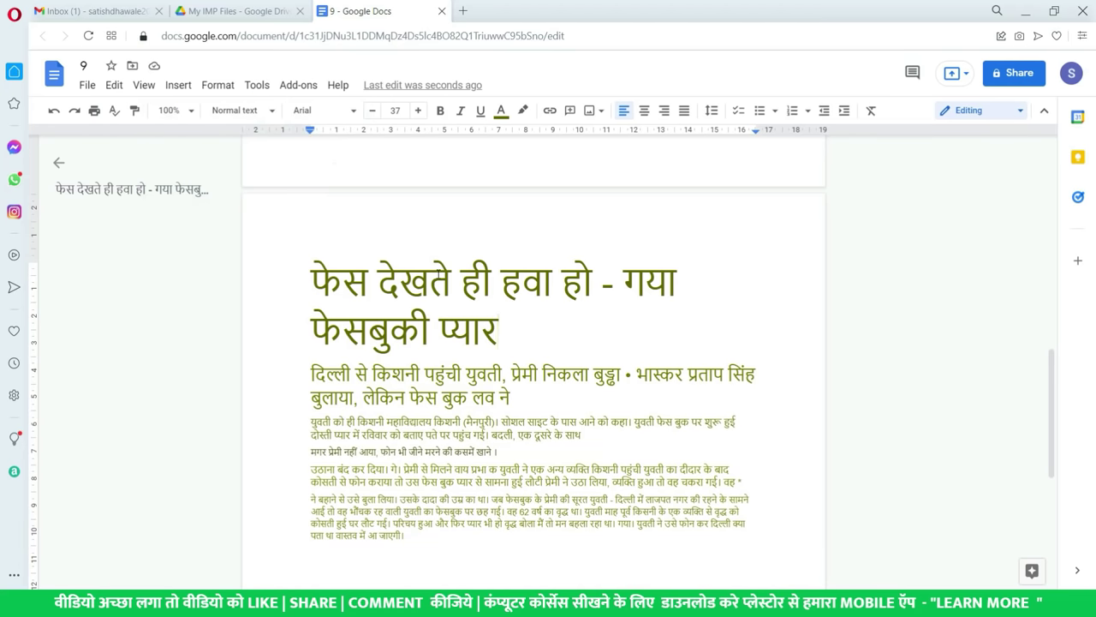
scroll(444, 283, up, 7)
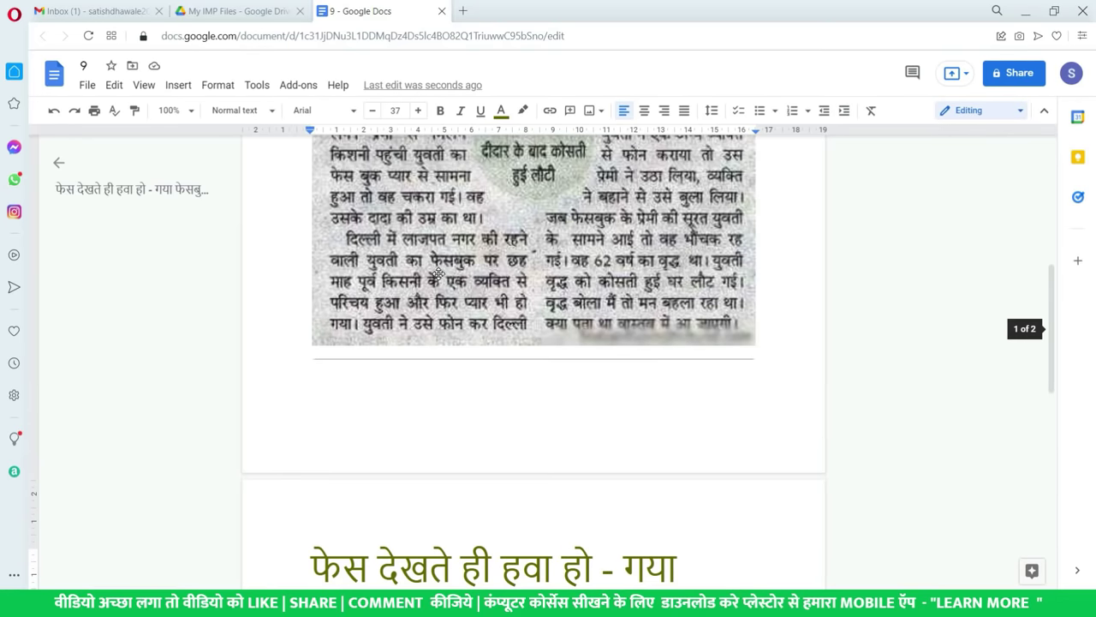
scroll(445, 282, down, 4)
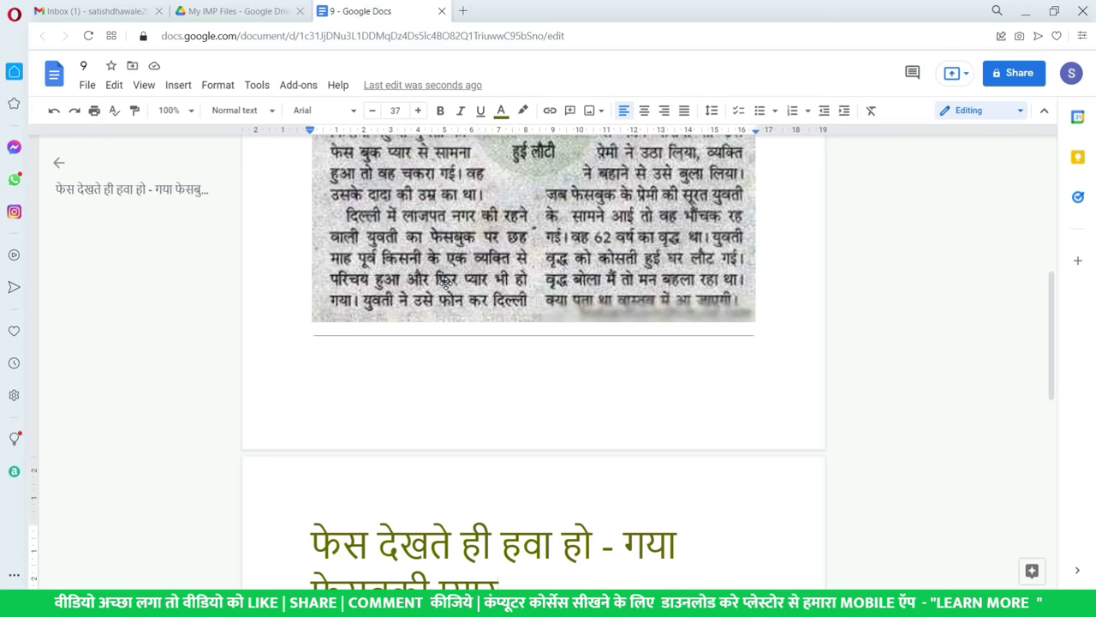
scroll(444, 282, up, 4)
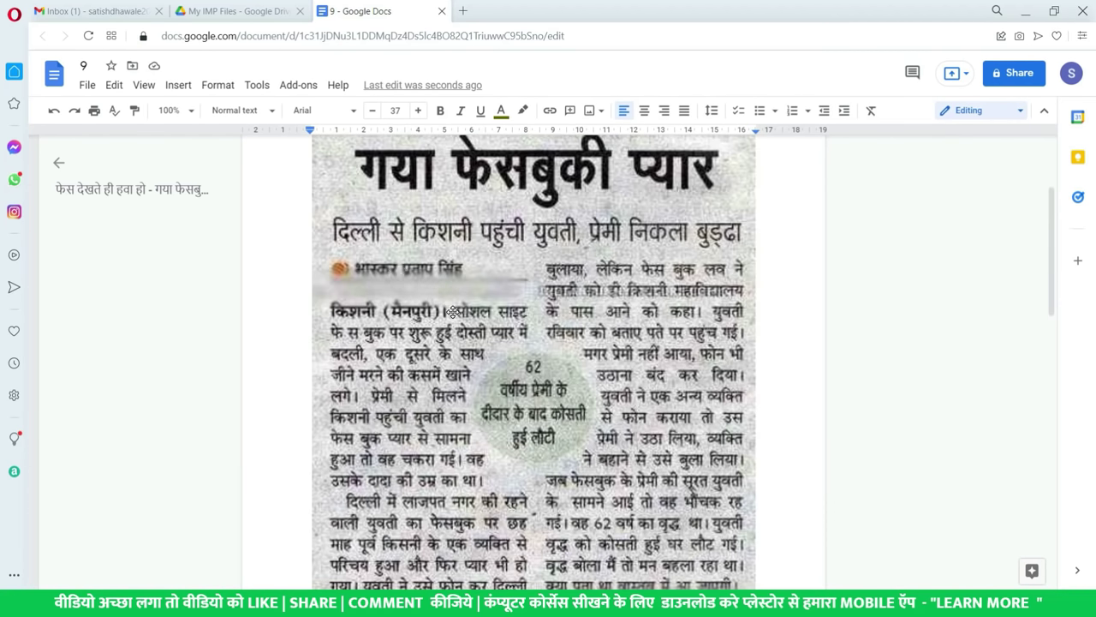
scroll(456, 309, down, 5)
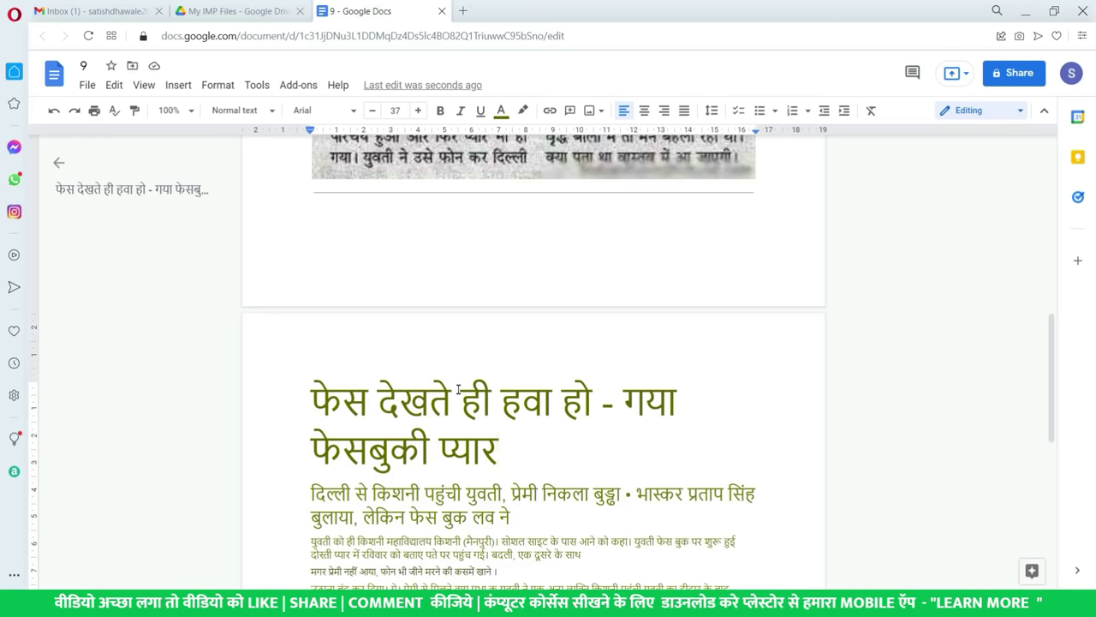
scroll(470, 396, up, 10)
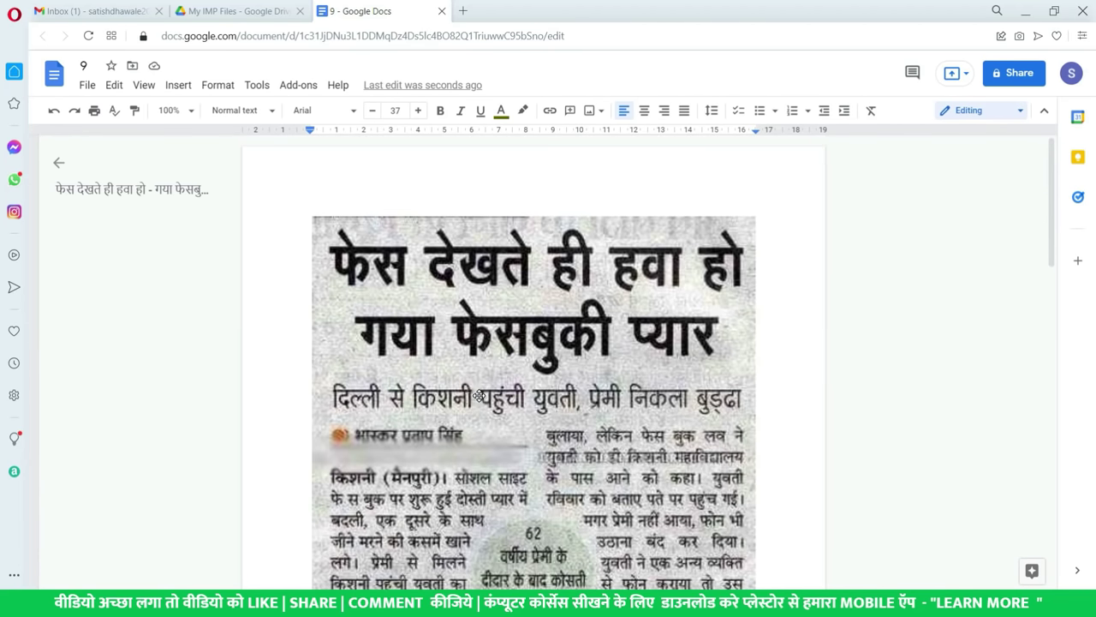
click(480, 392)
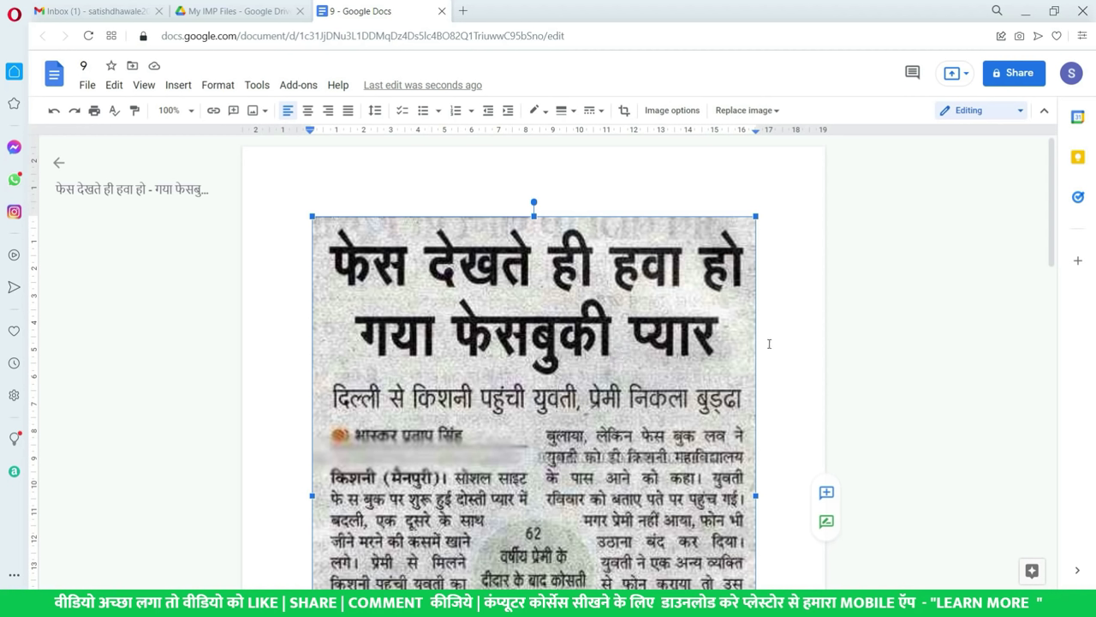
click(283, 12)
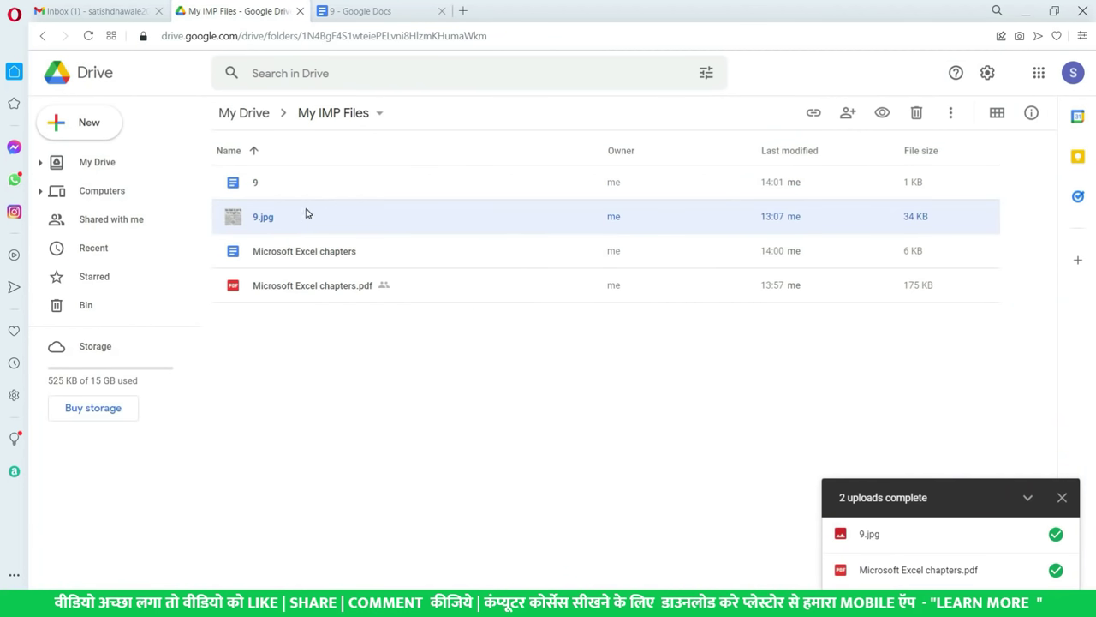
right_click(306, 213)
mouse_move(407, 259)
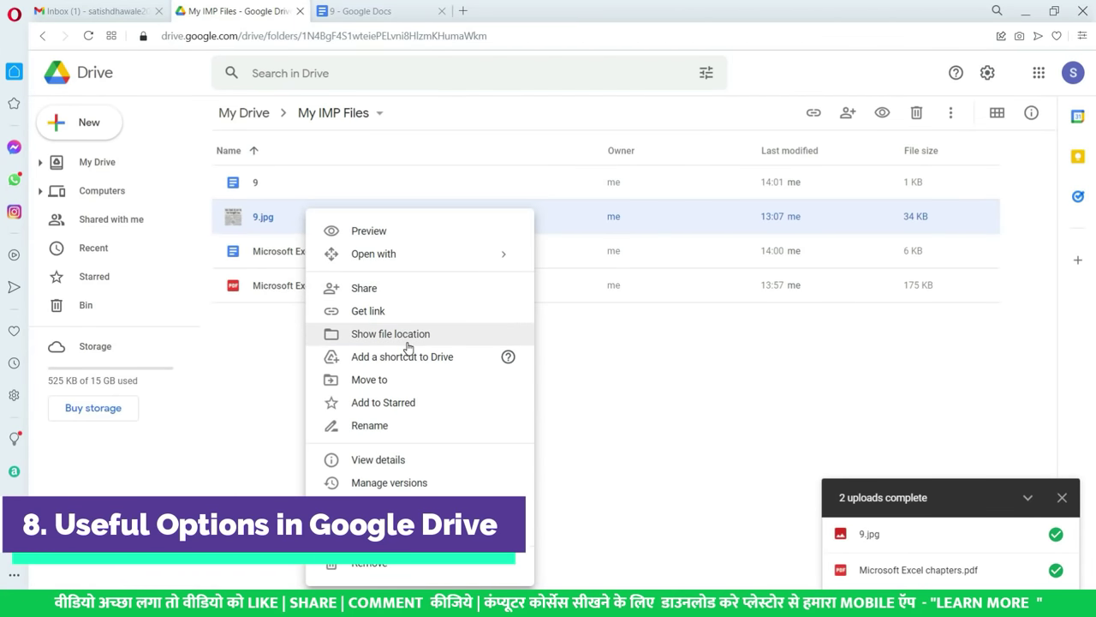
click(408, 343)
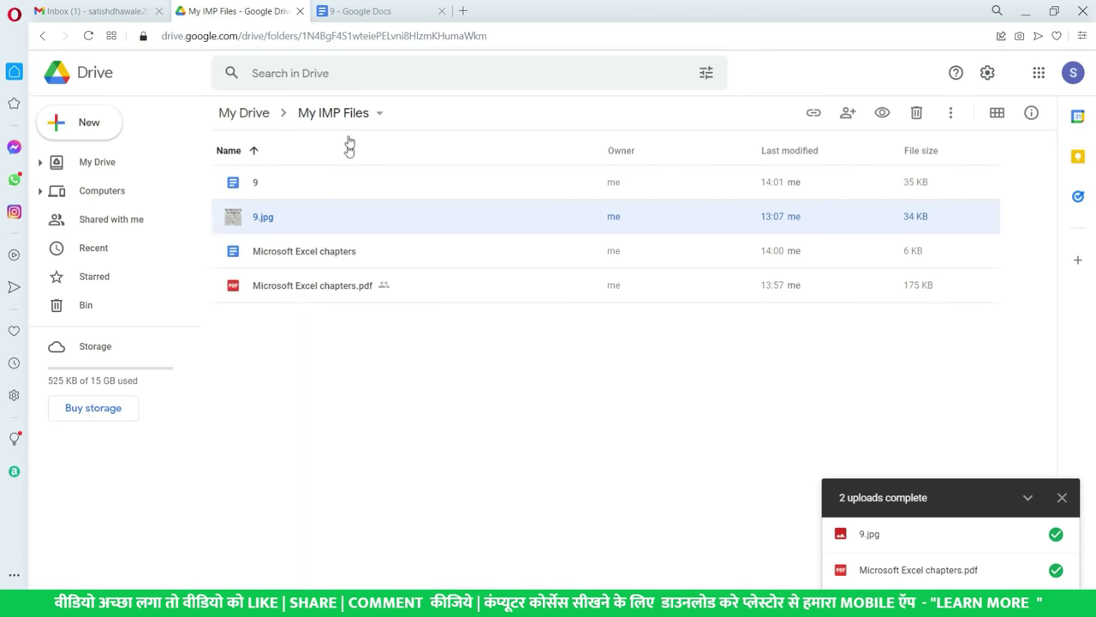
right_click(322, 222)
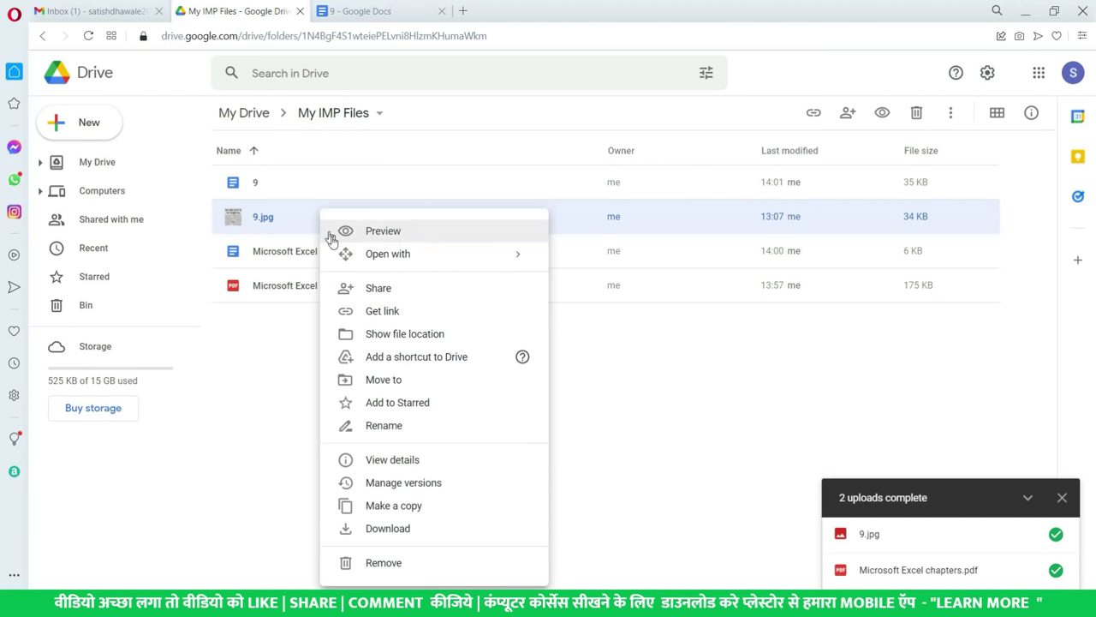
click(383, 334)
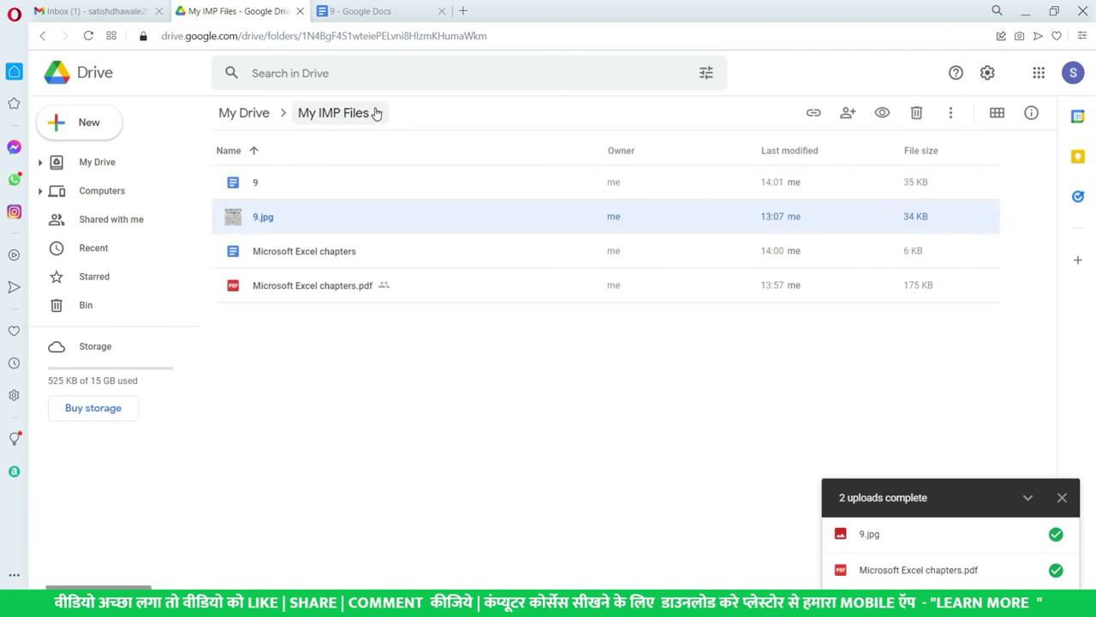
click(110, 168)
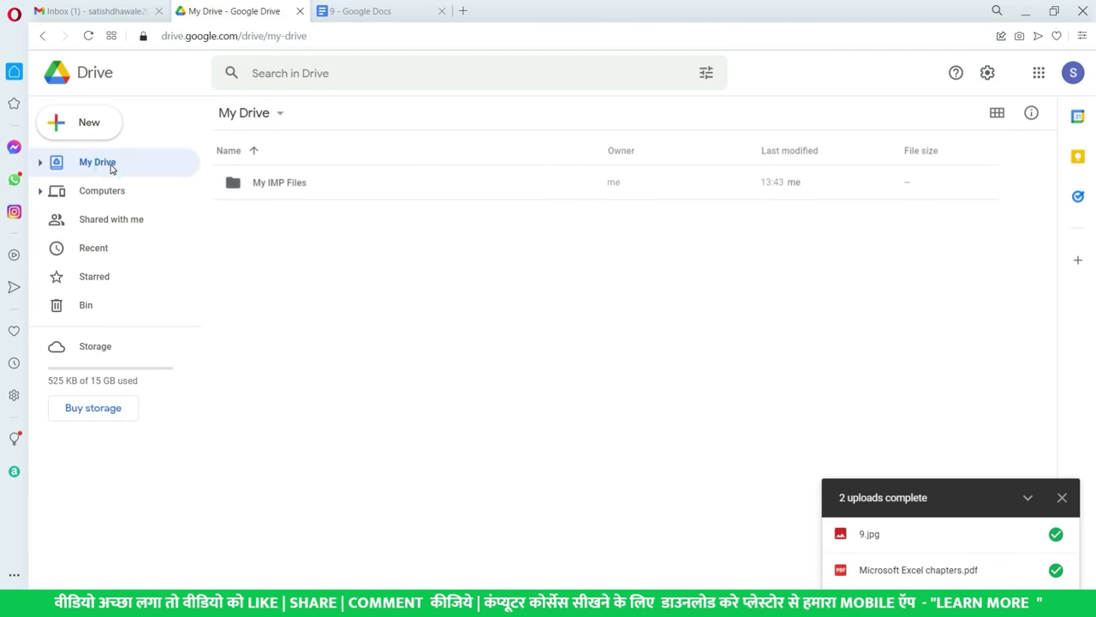
click(96, 254)
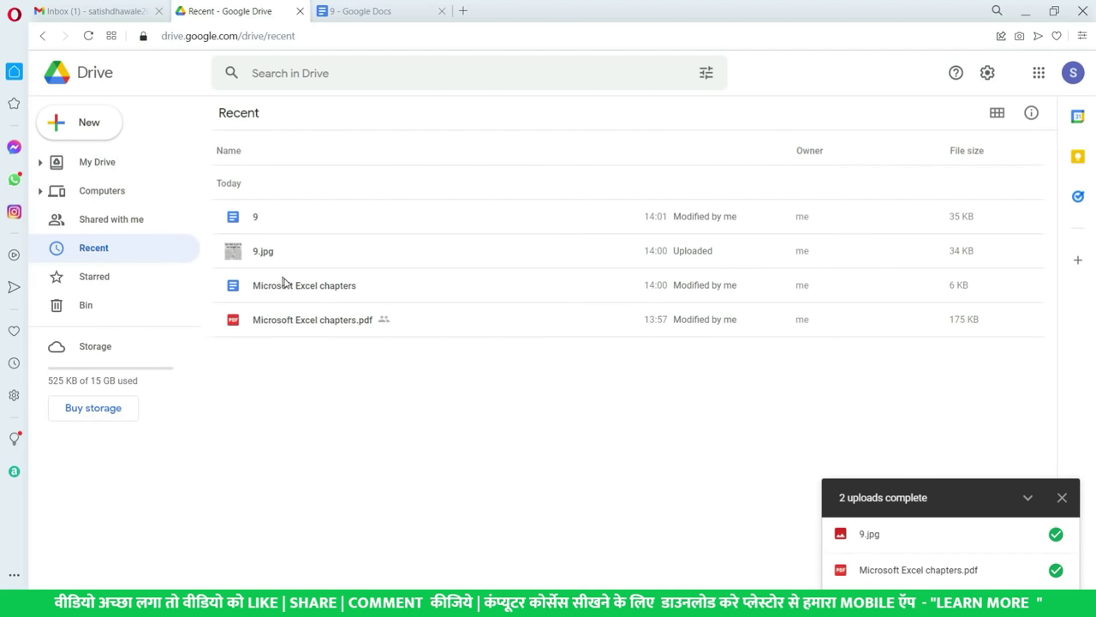
click(307, 323)
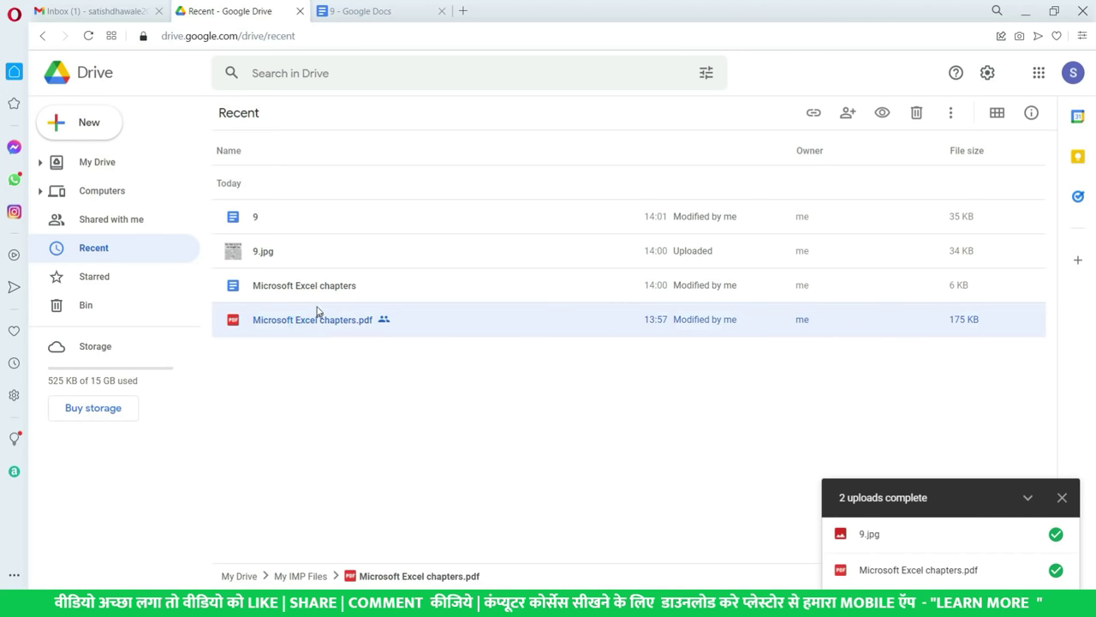
click(311, 294)
click(284, 258)
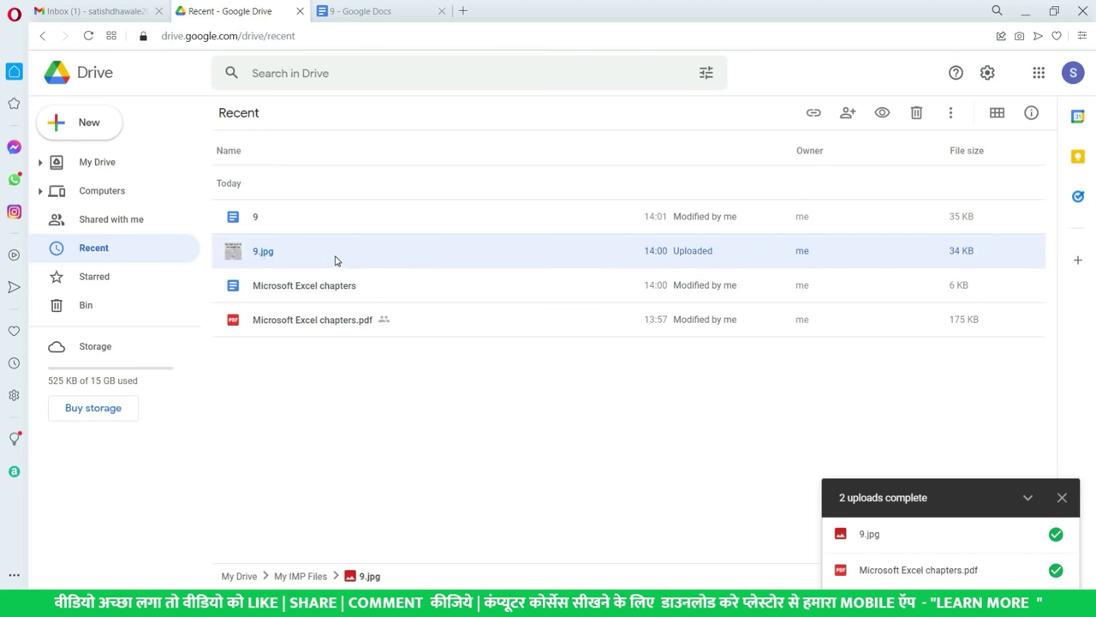
right_click(310, 259)
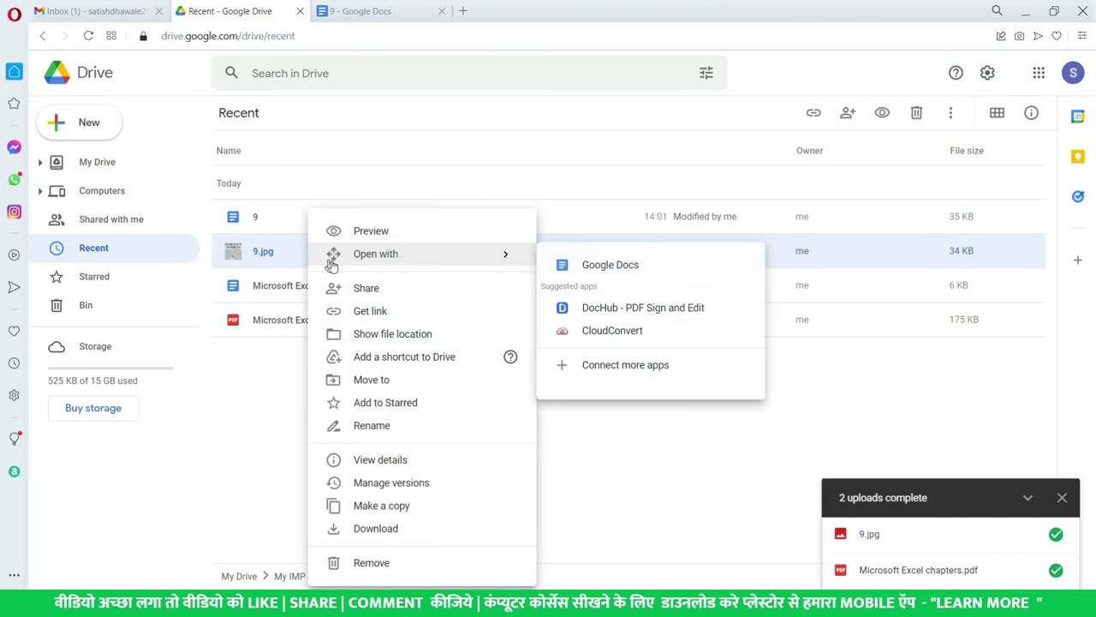
click(380, 336)
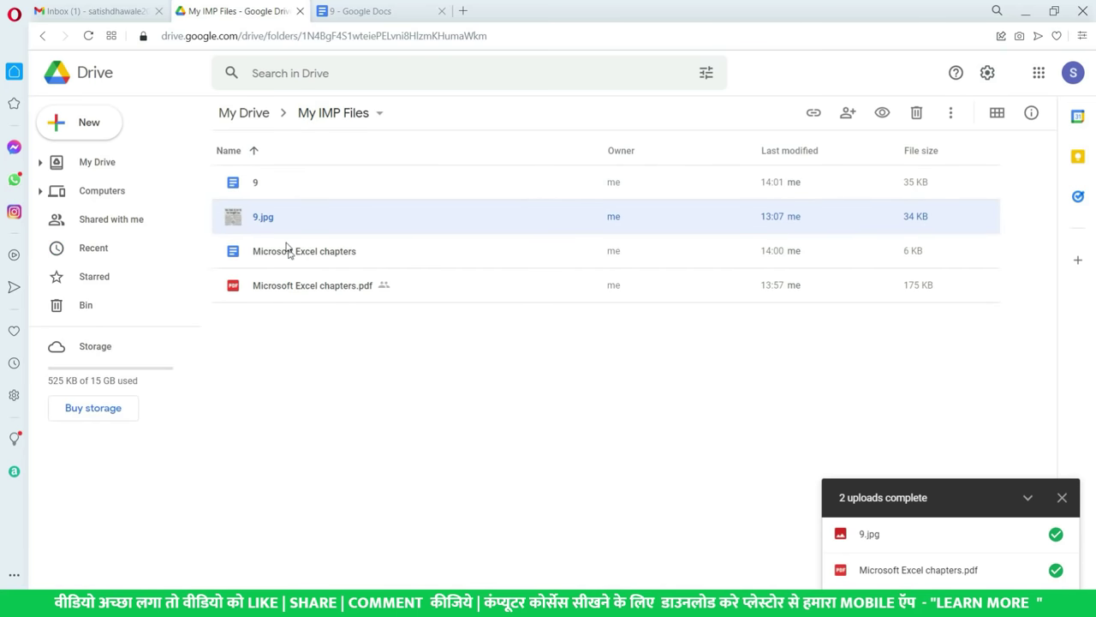
click(130, 248)
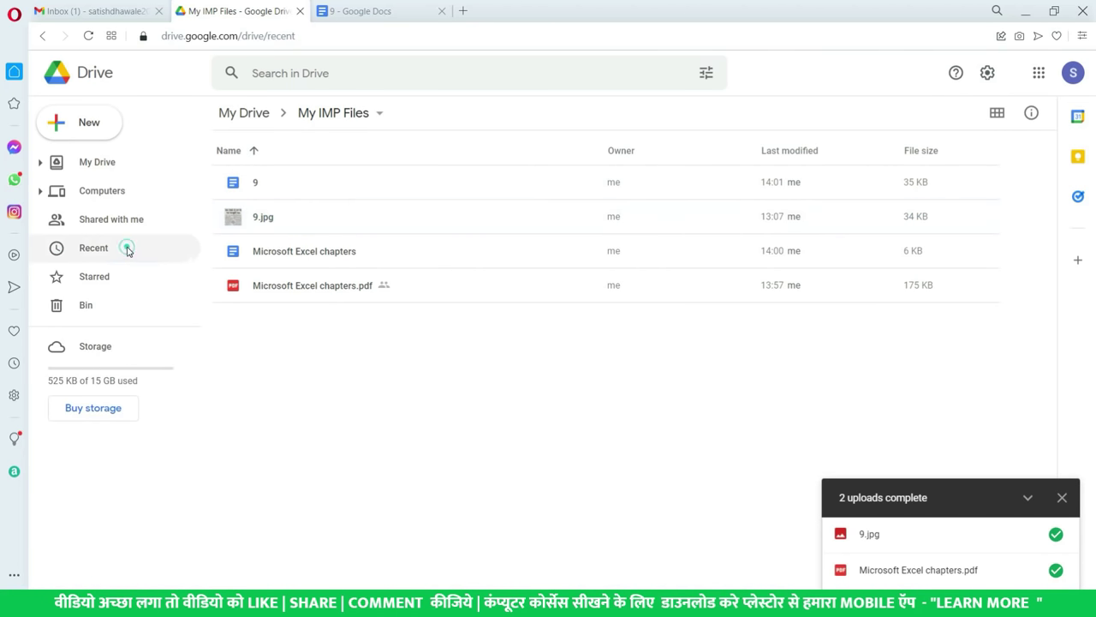
click(341, 291)
click(344, 321)
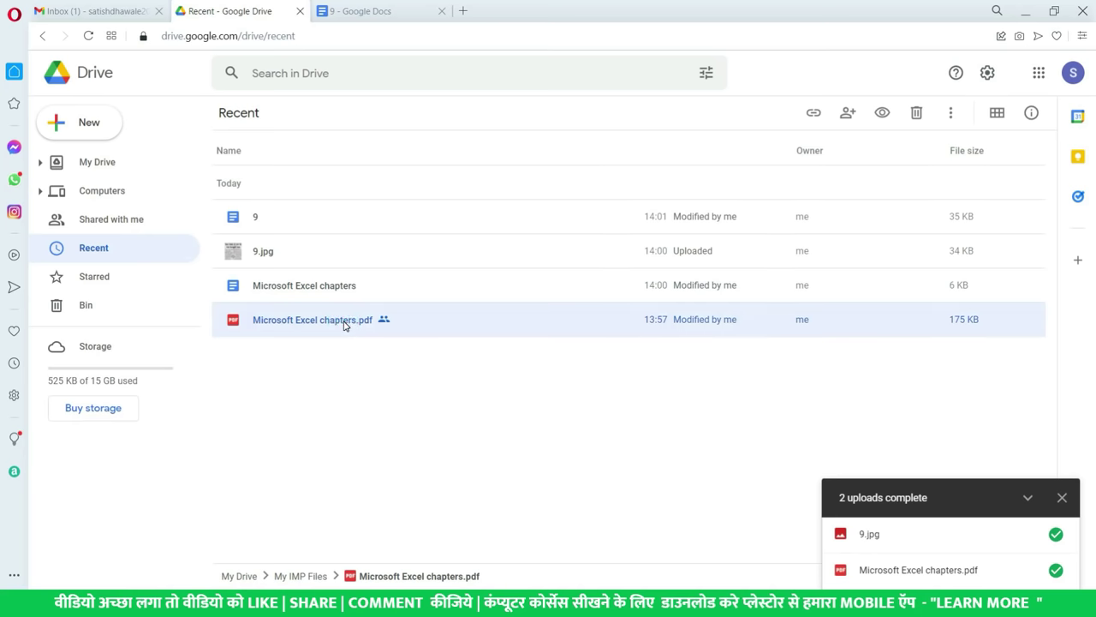
right_click(345, 325)
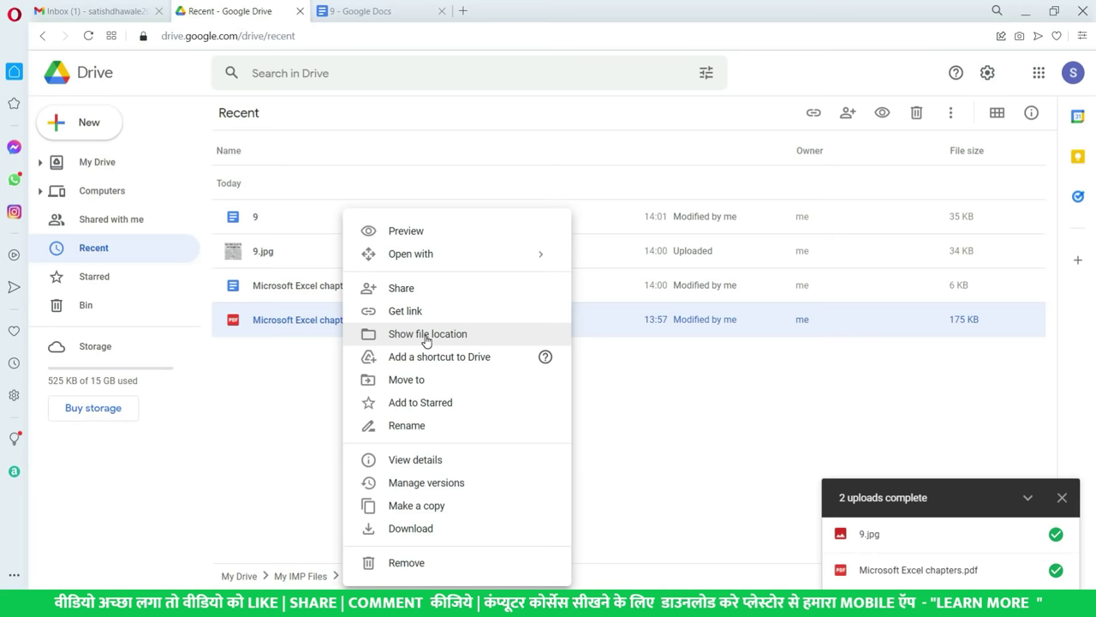
click(107, 197)
click(90, 163)
click(288, 186)
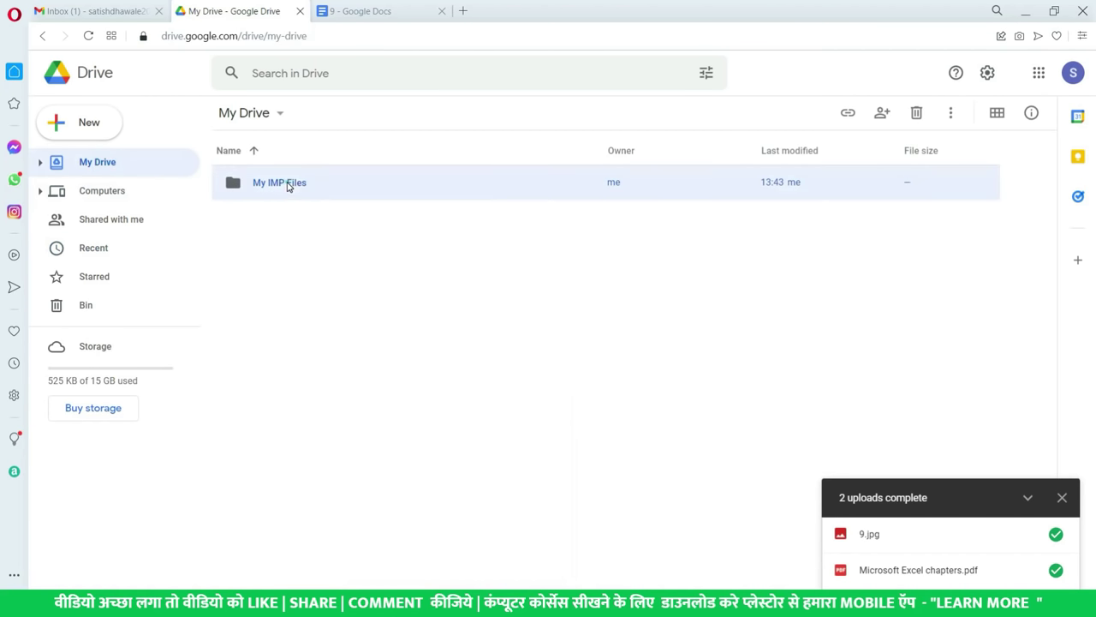
double_click(323, 188)
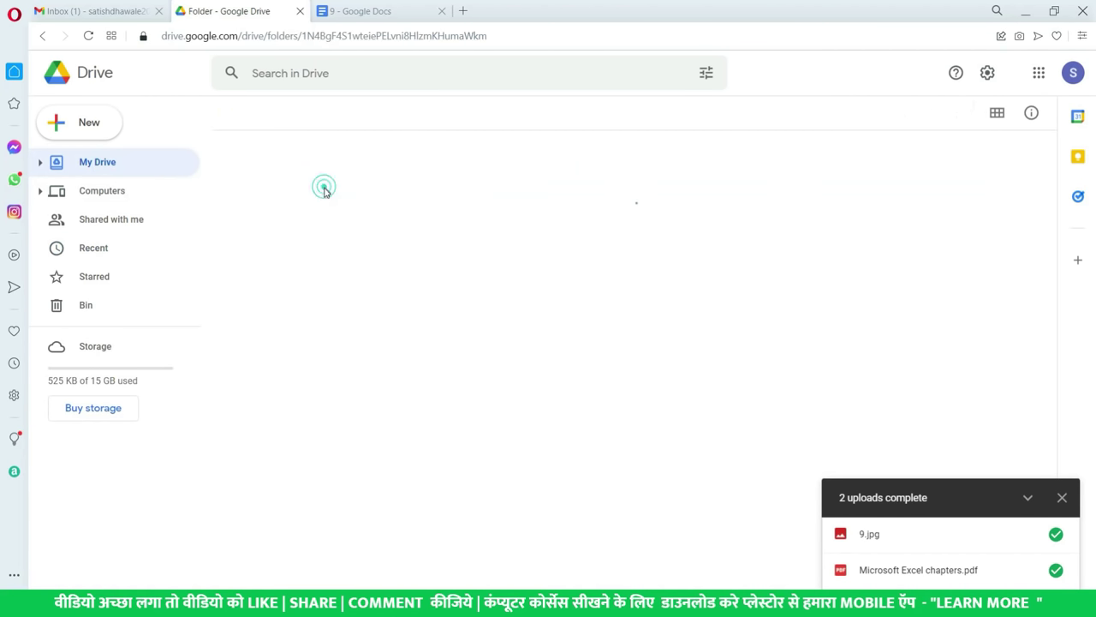
click(287, 225)
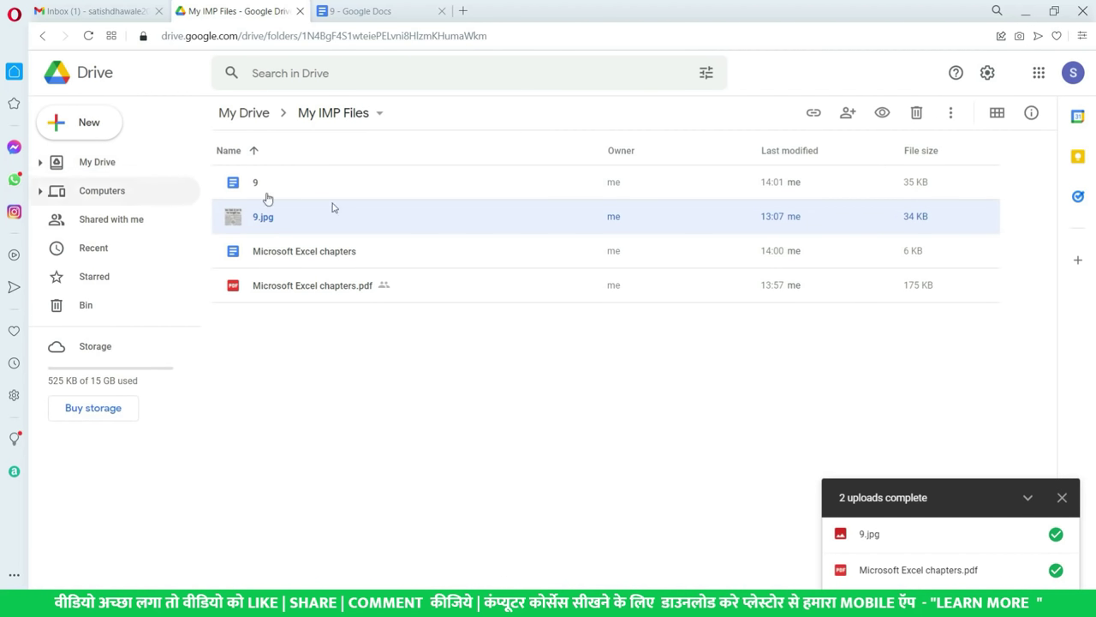
click(360, 284)
- Add a shortcut to Microsoft Excel chapters.pdf in My Drive
right_click(366, 290)
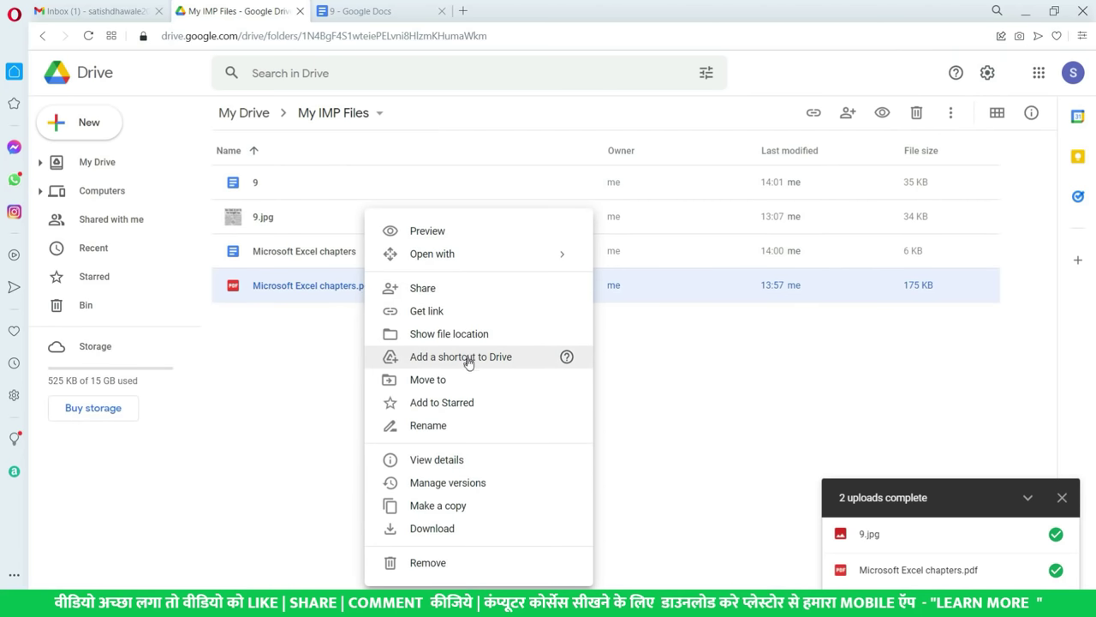
click(495, 365)
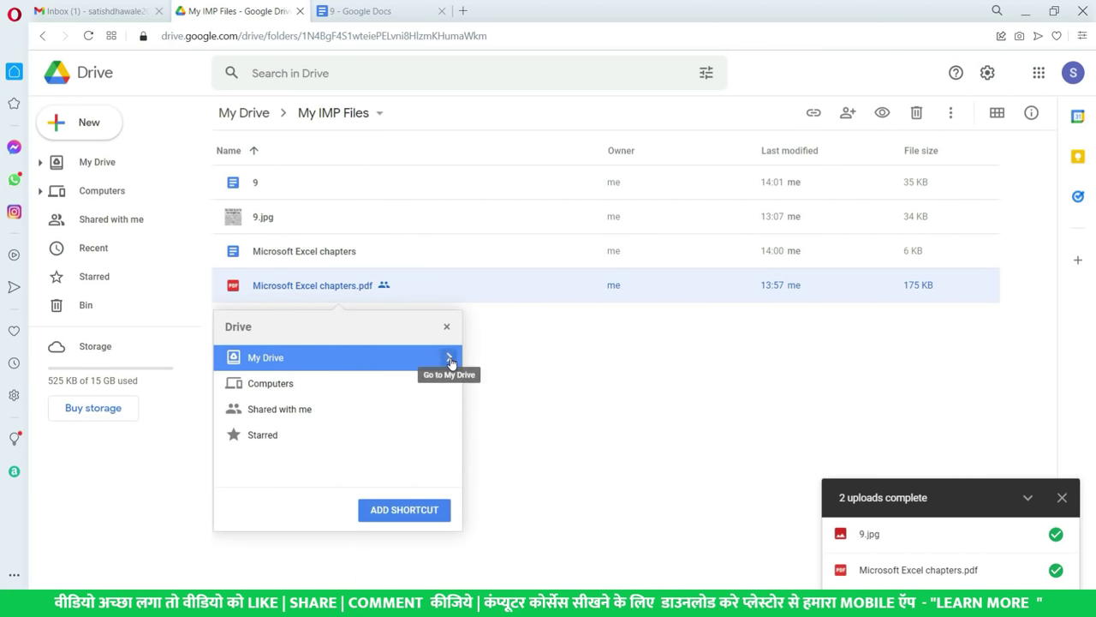
click(450, 358)
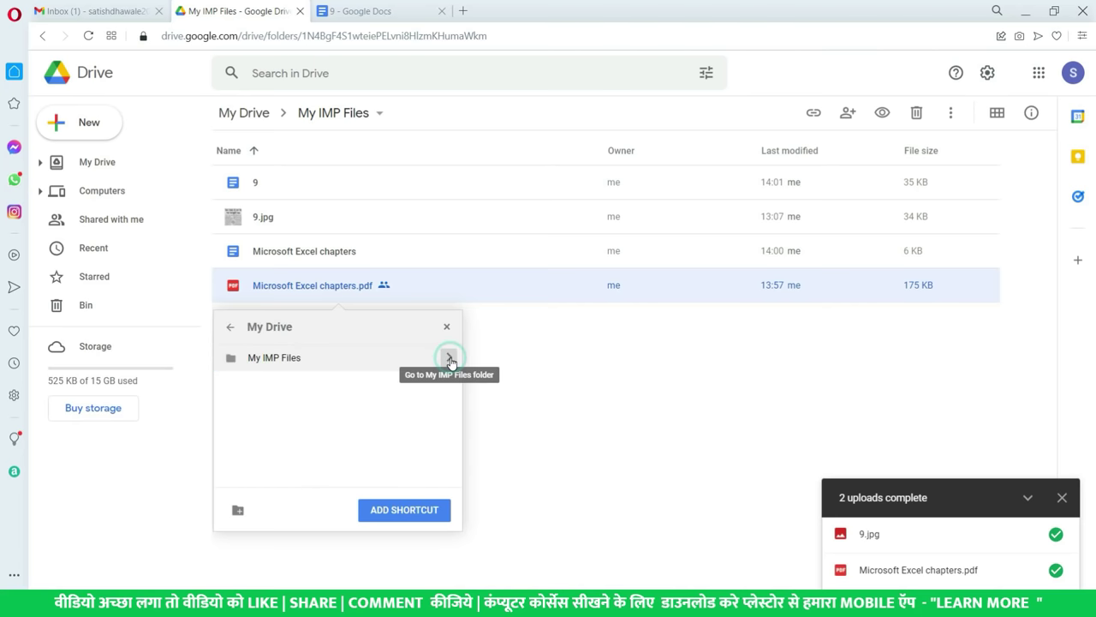
click(230, 330)
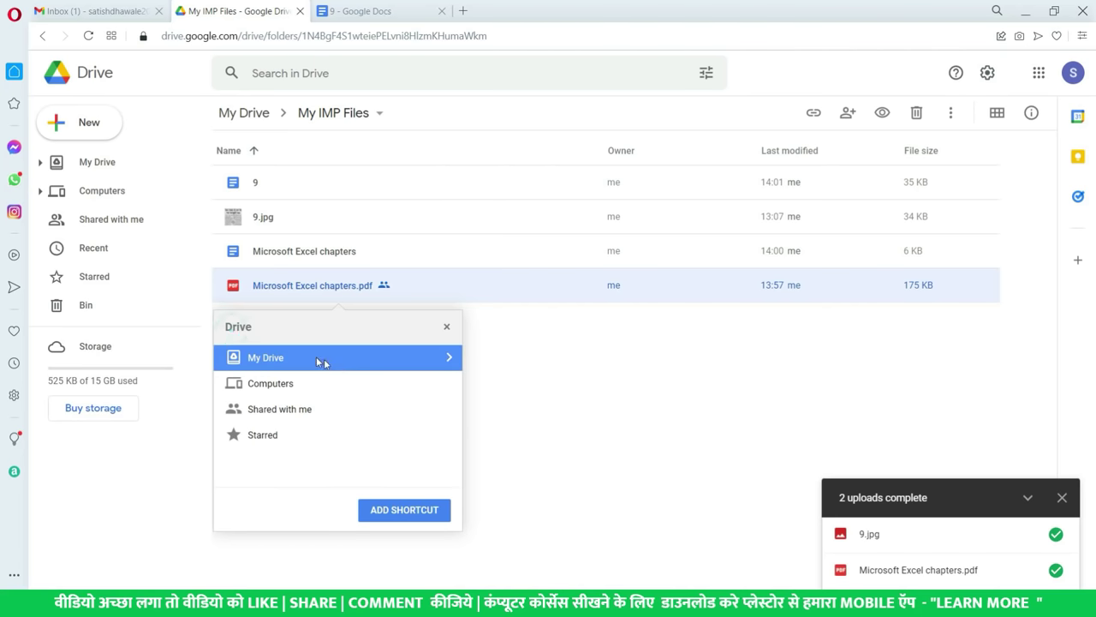
click(417, 510)
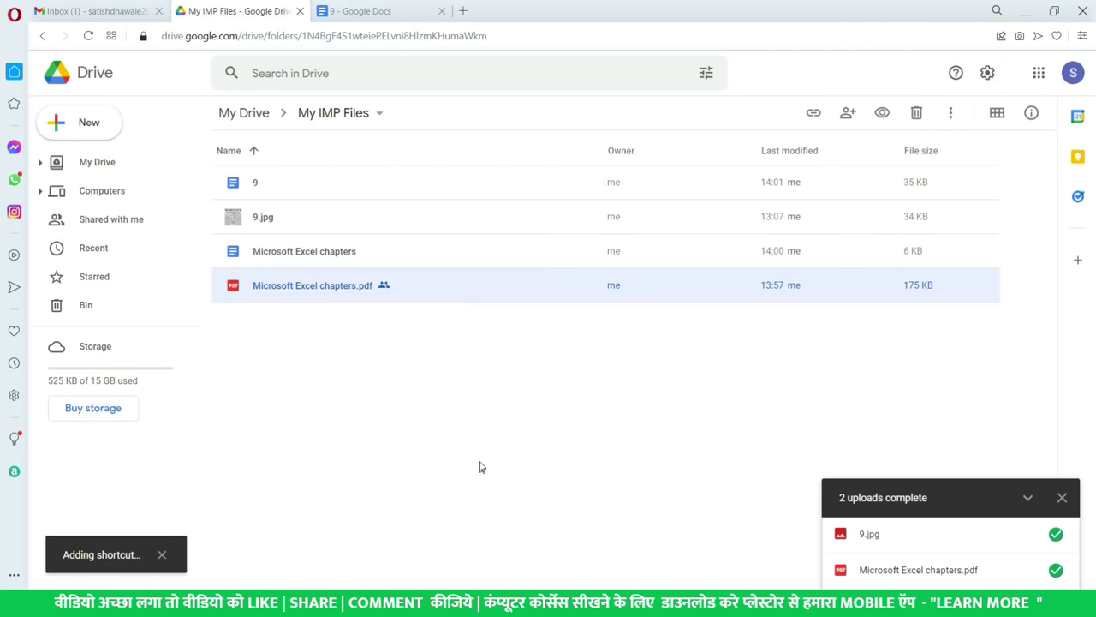
- Check the new PDF shortcut in My Drive and the original PDF in My IMP Files
click(93, 168)
click(300, 221)
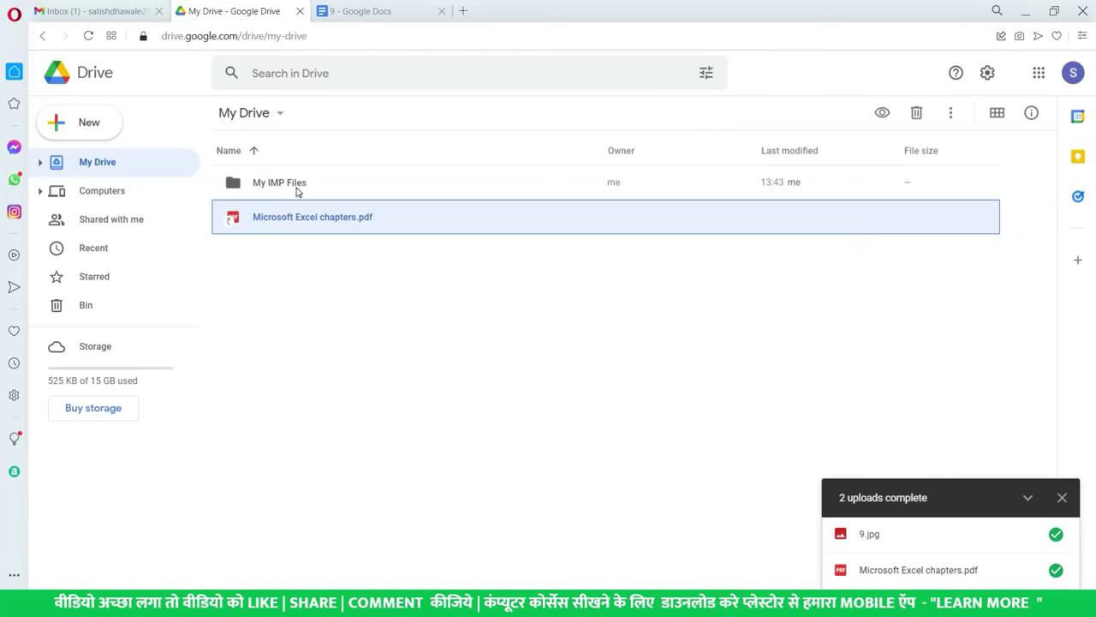
double_click(296, 185)
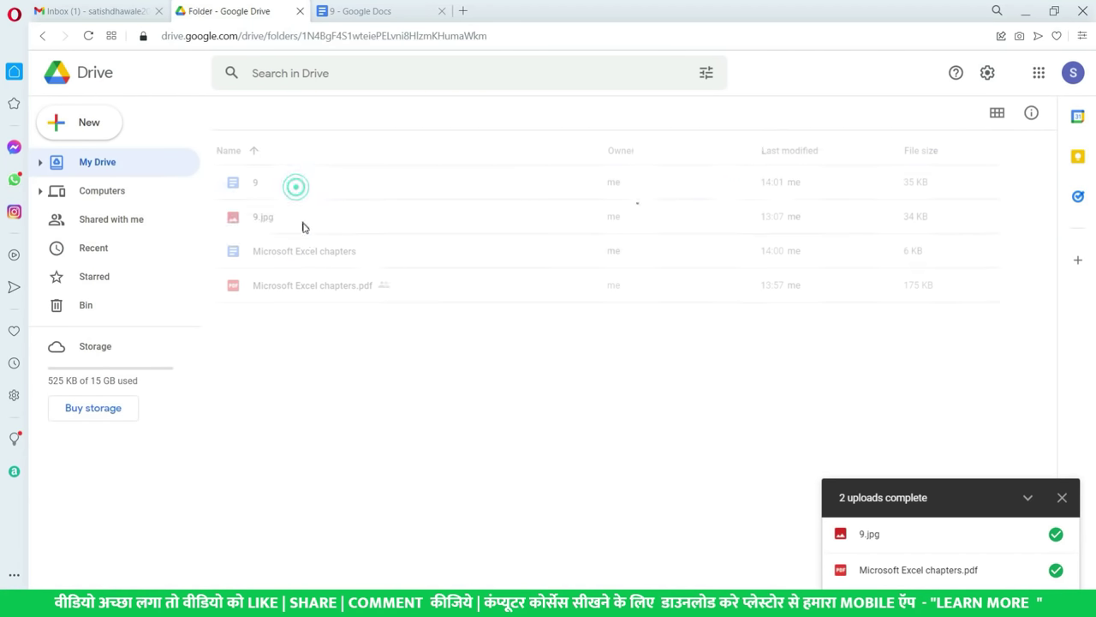
click(307, 286)
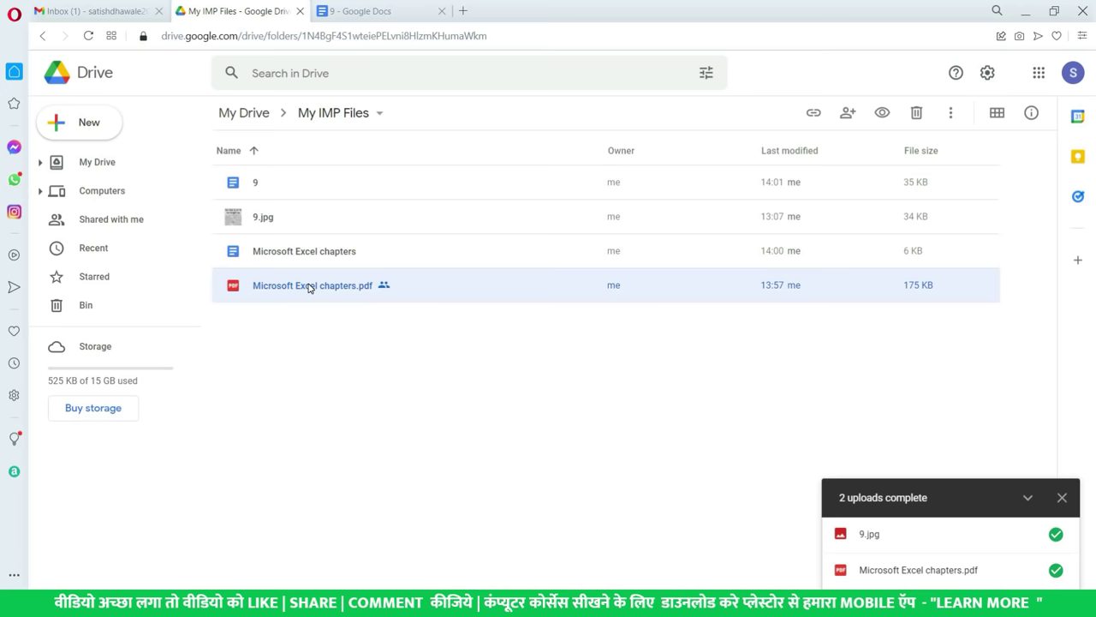
click(134, 165)
click(281, 219)
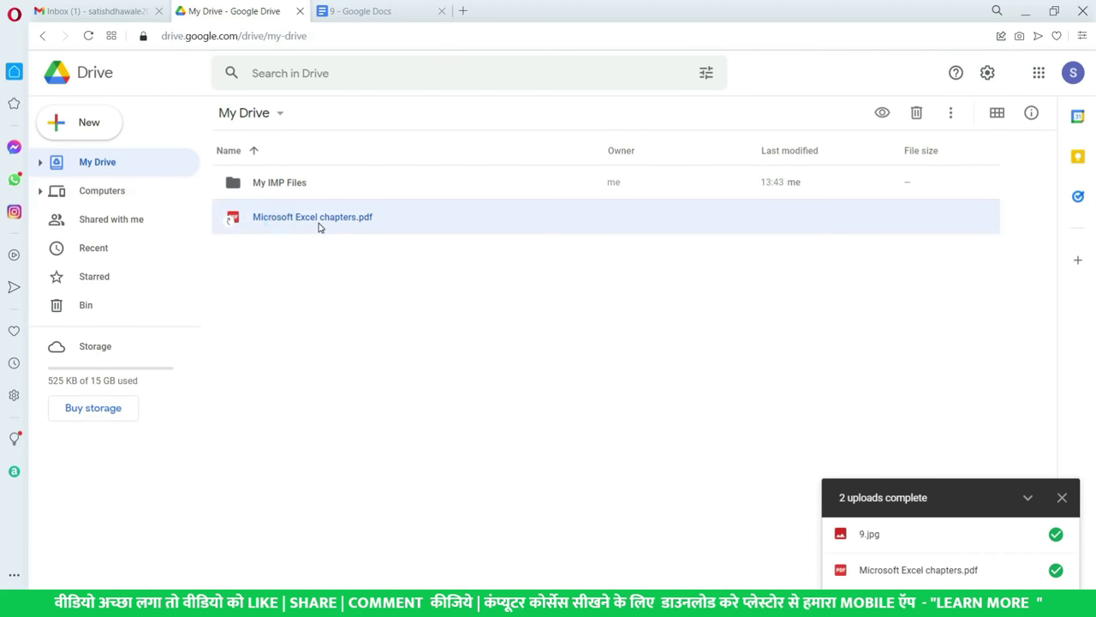
right_click(317, 227)
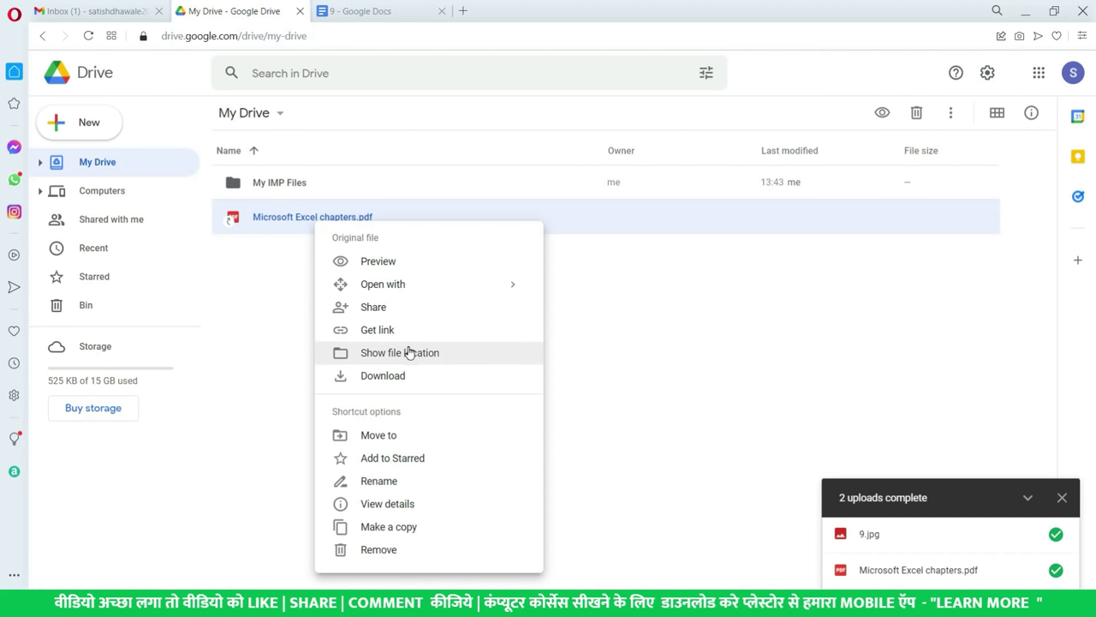
double_click(283, 183)
click(296, 254)
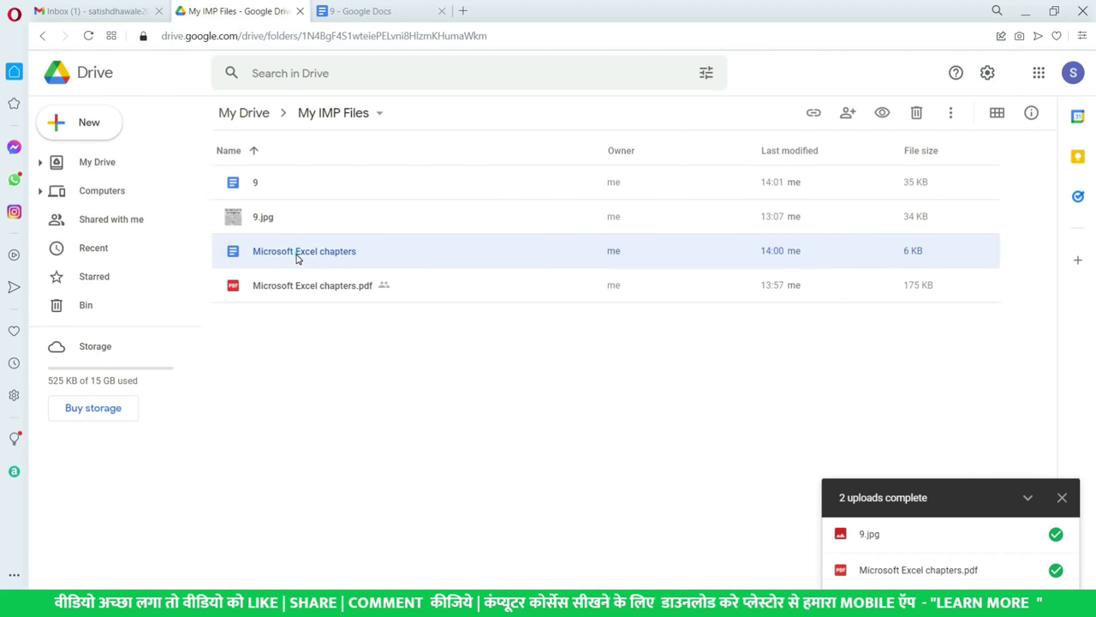
- Close the Microsoft Excel chapters options menu and return to the My Drive top level
right_click(296, 257)
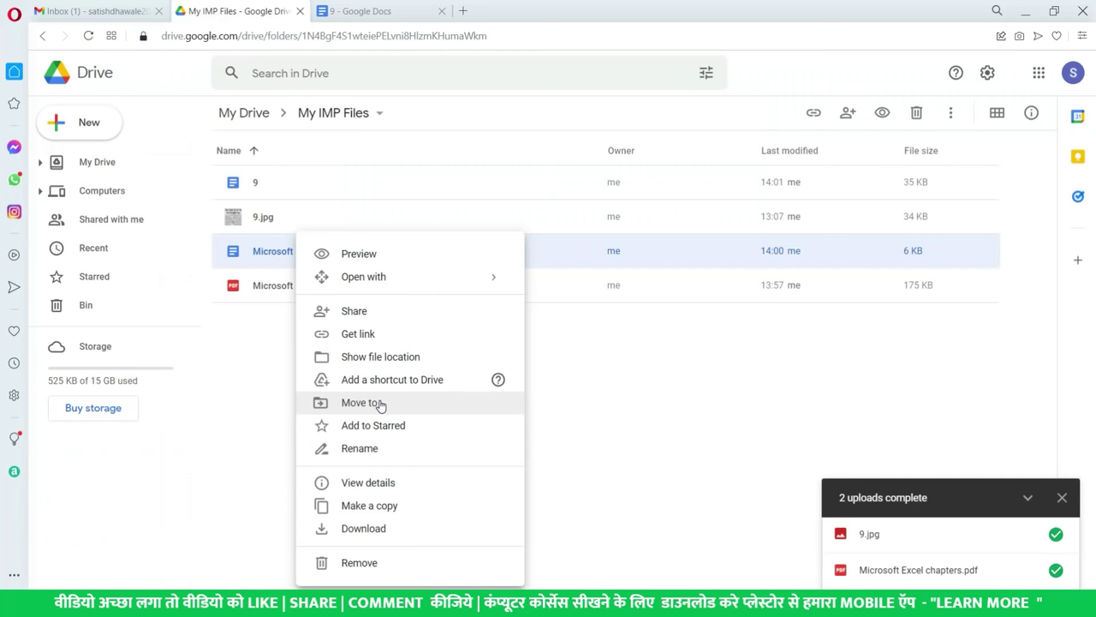
click(271, 377)
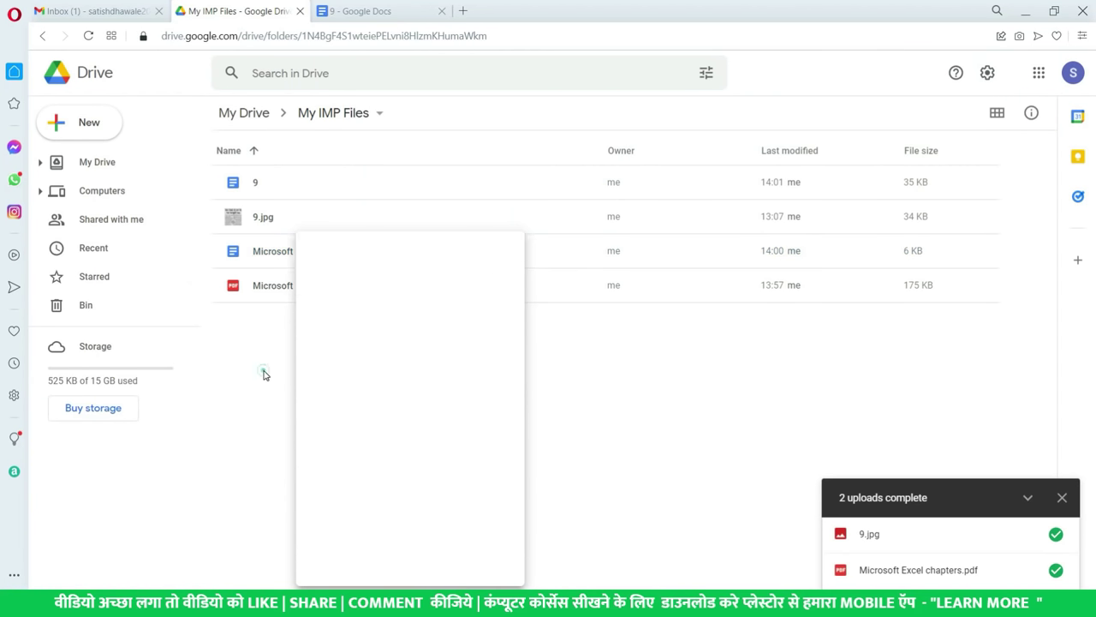
click(110, 163)
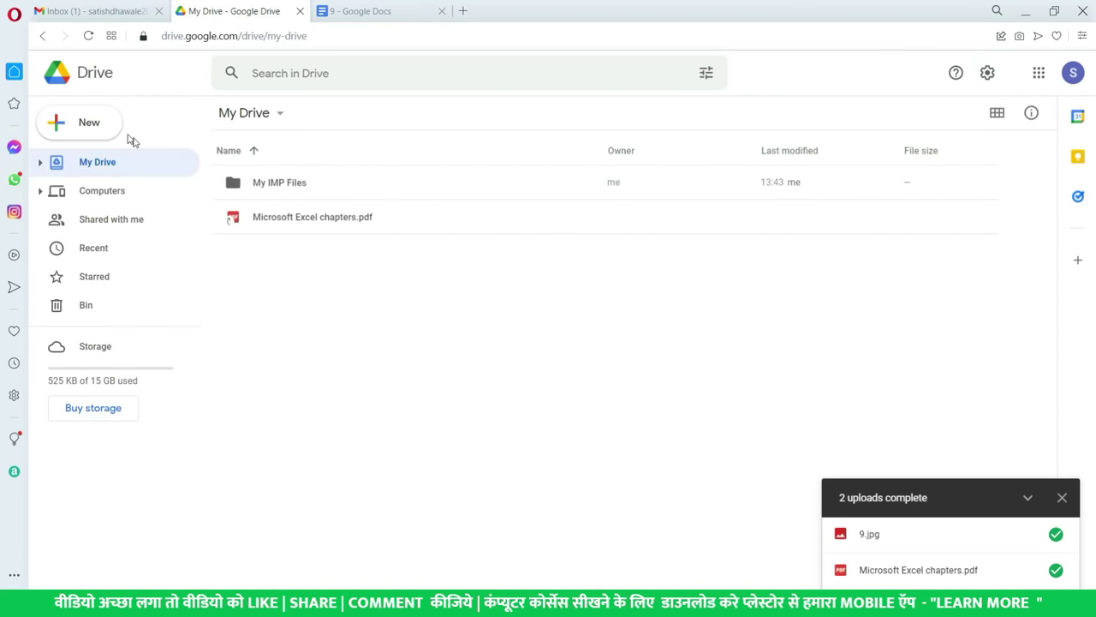
- Upload the Desktop folder NEW FILES to My Drive, allowing all 7 files
click(104, 123)
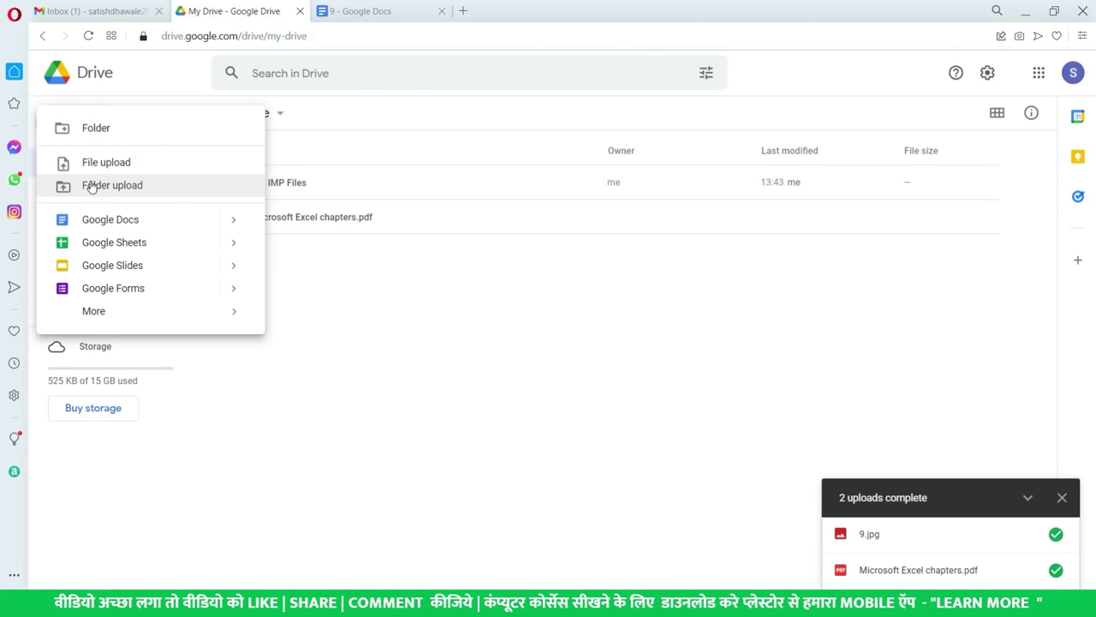
click(91, 191)
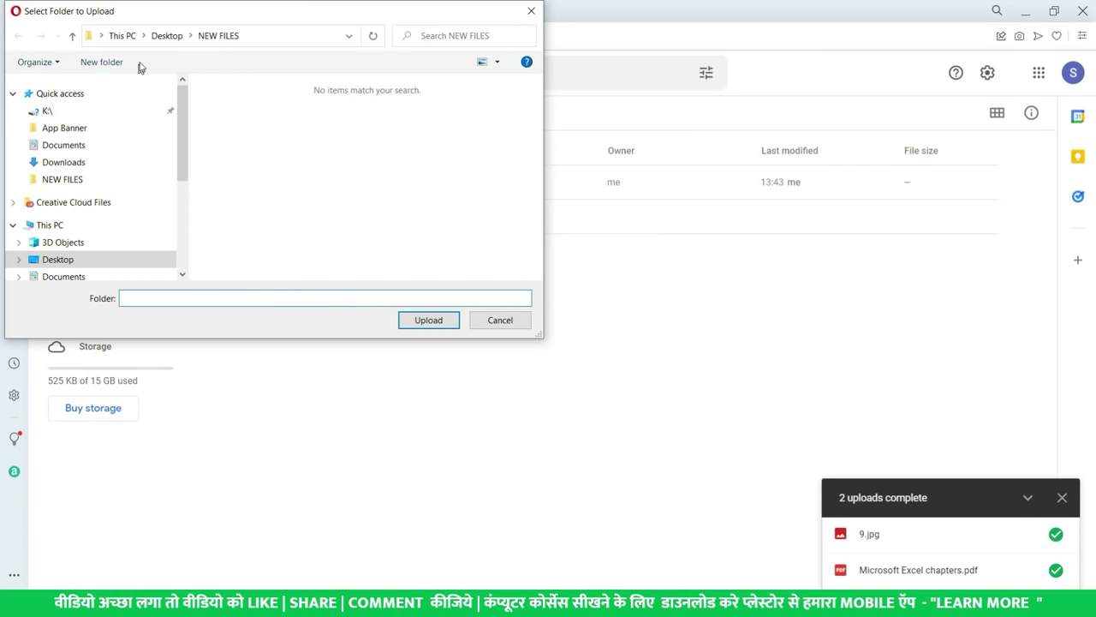
click(167, 35)
click(386, 193)
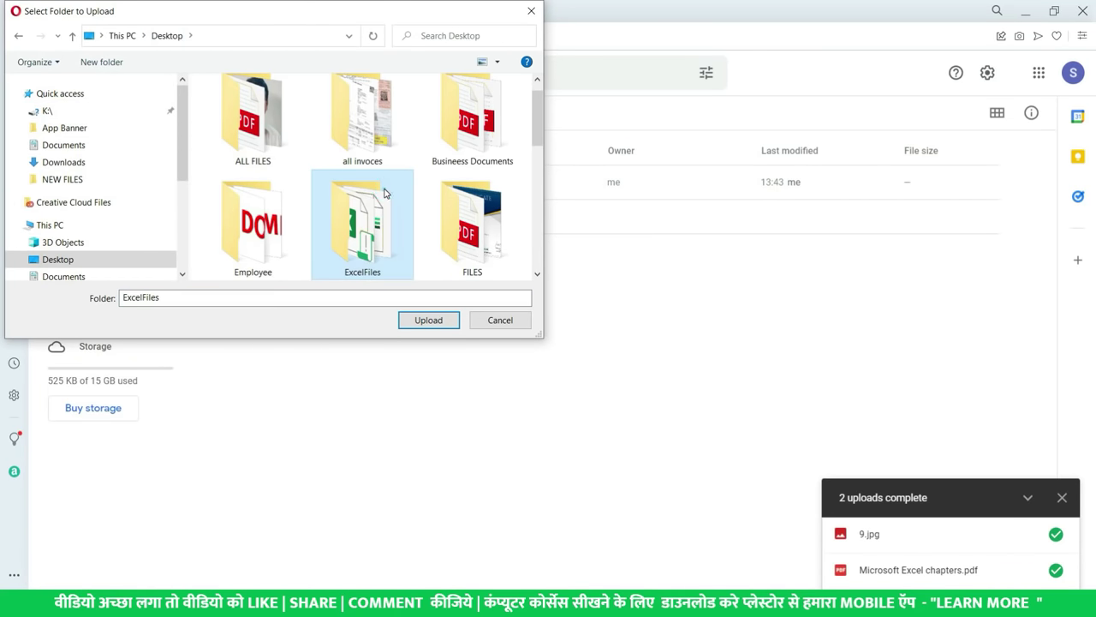
key(n)
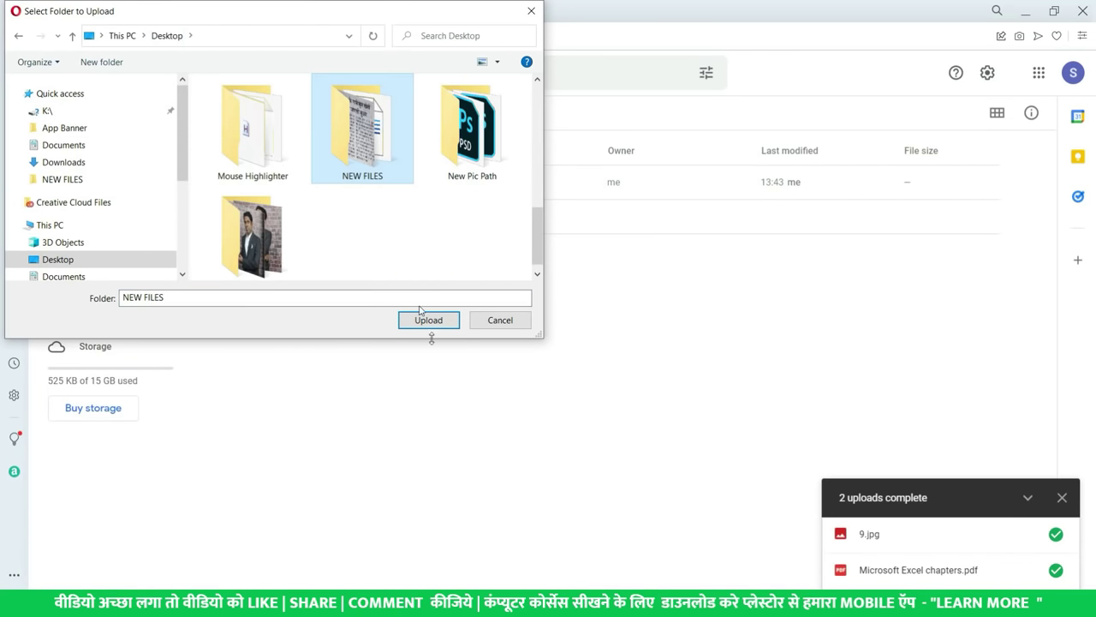
click(426, 327)
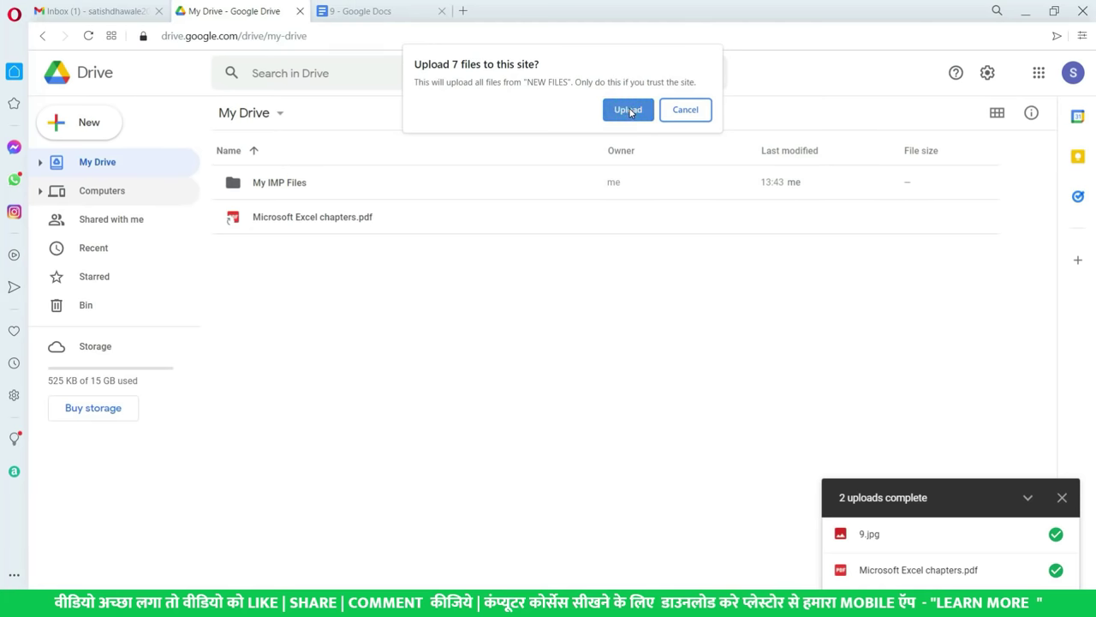
click(629, 111)
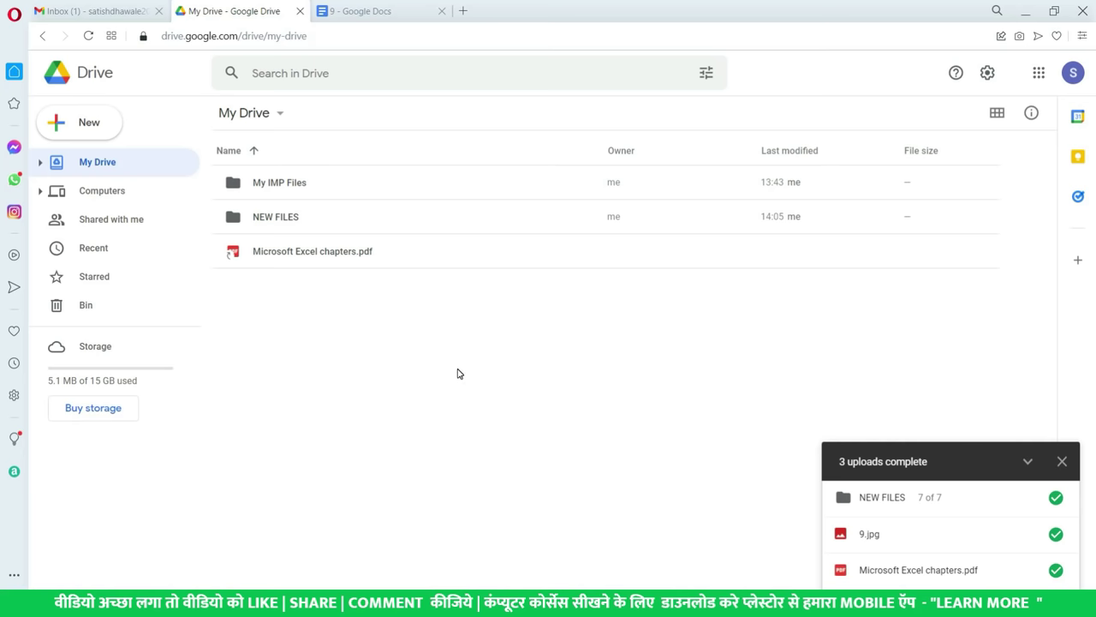
- Open NEW FILES to view its seven files and select Vlookup and MATCH.xlsx
click(323, 219)
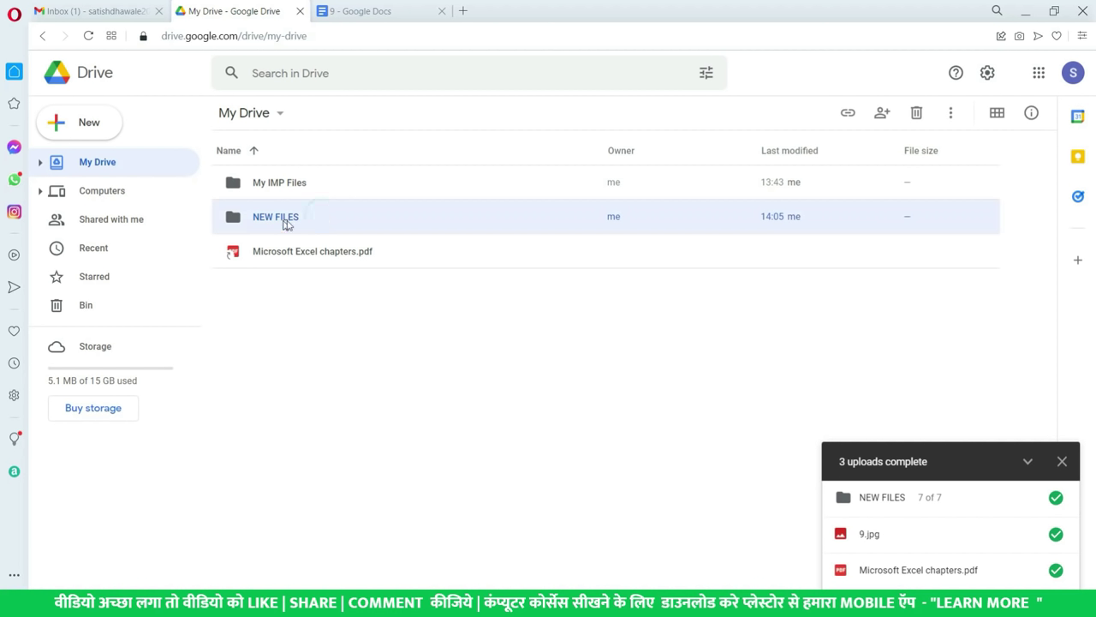
double_click(326, 221)
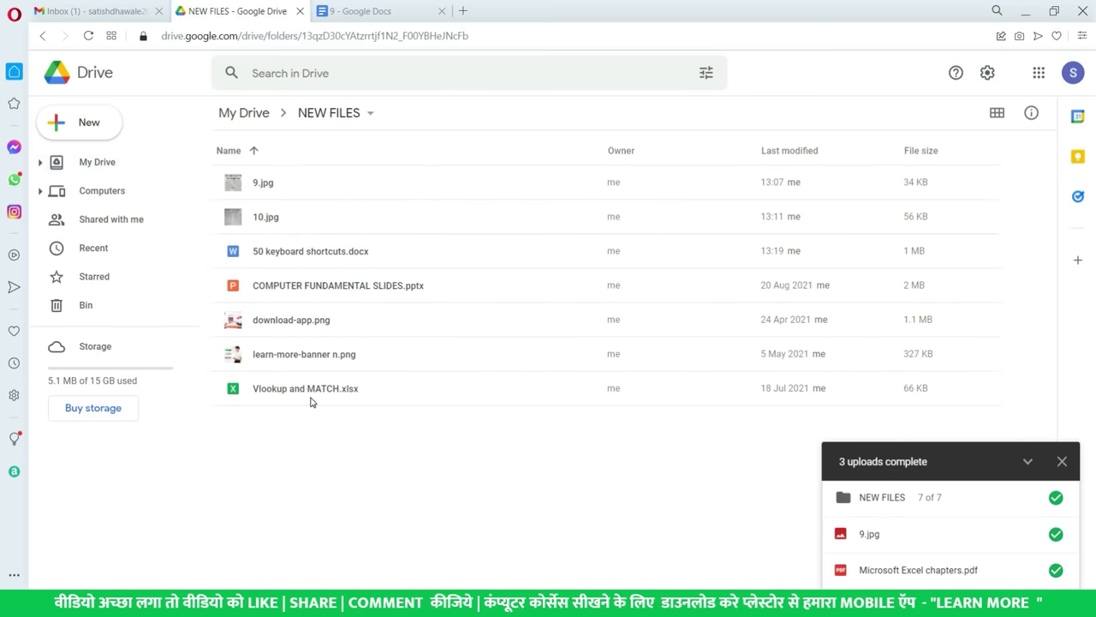
click(316, 393)
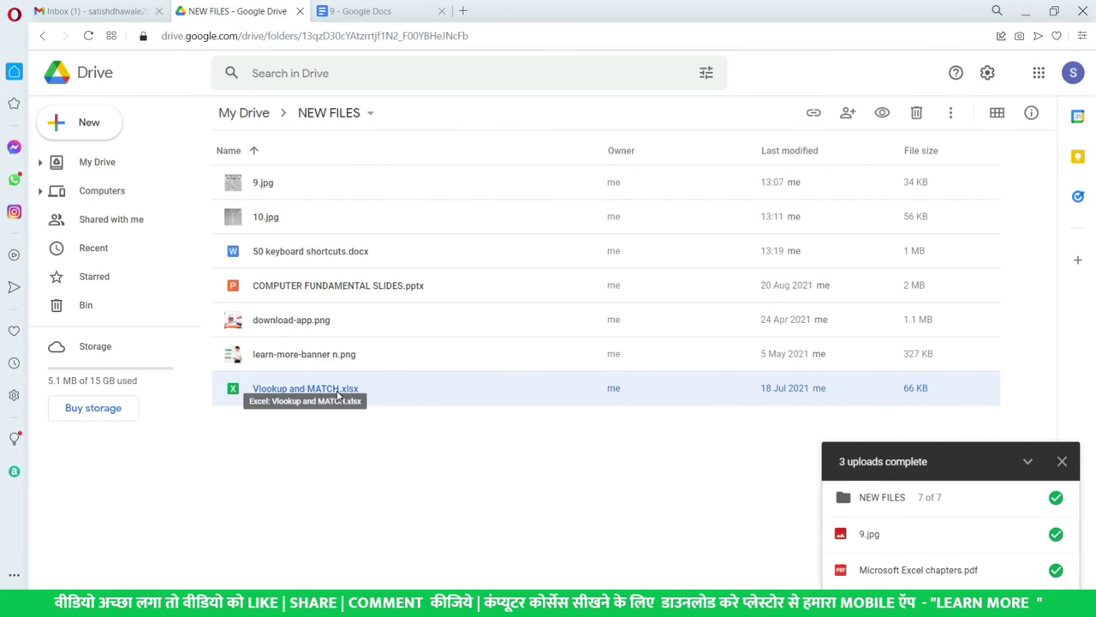
click(128, 164)
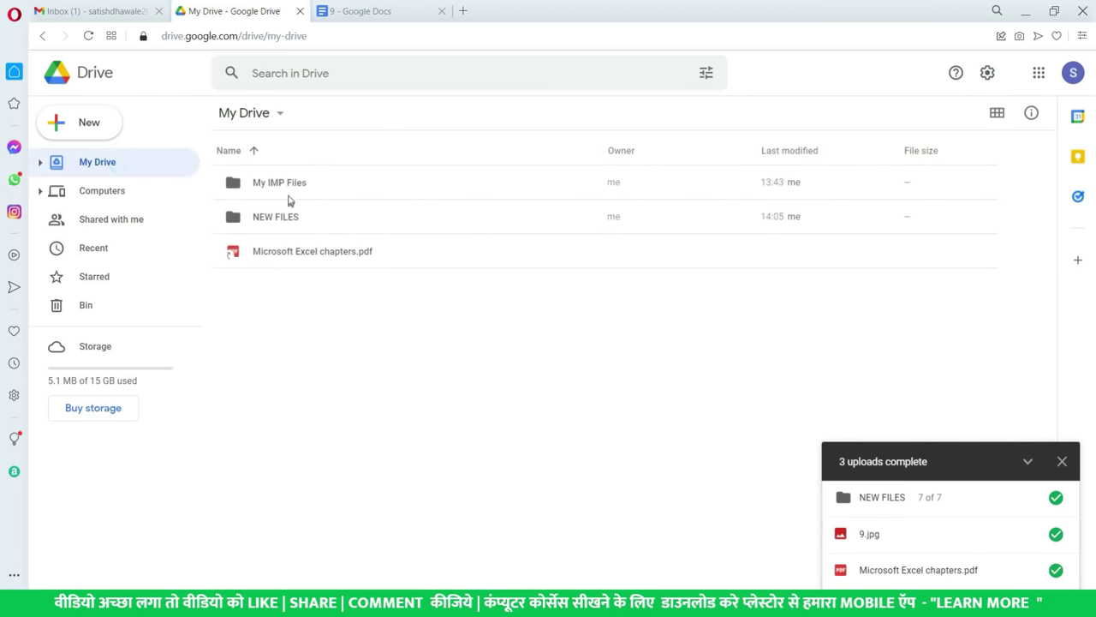
click(294, 182)
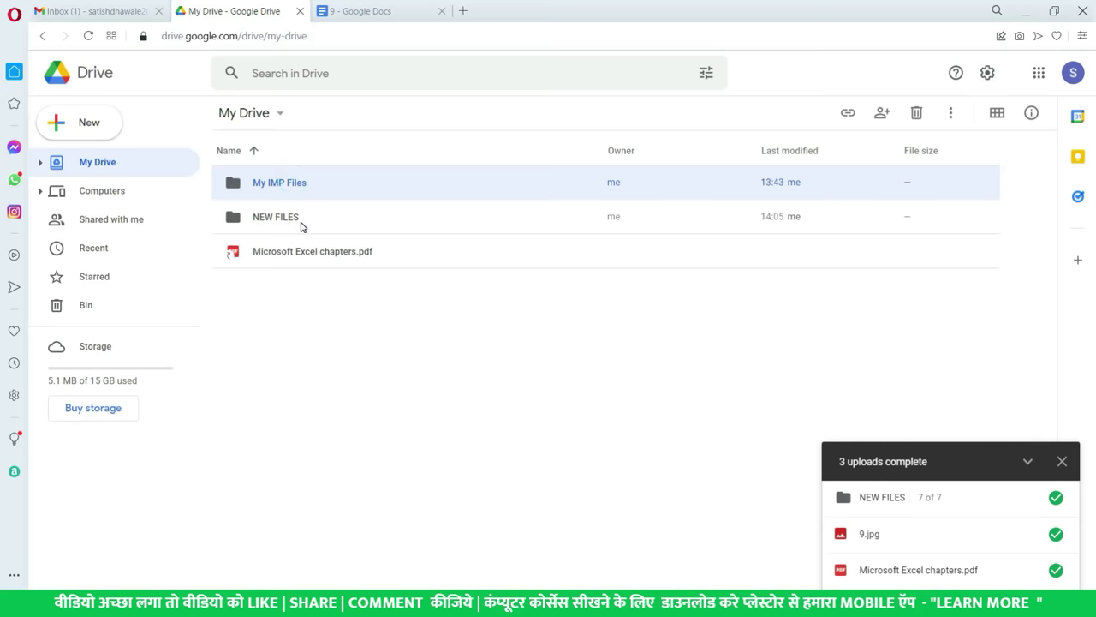
double_click(300, 221)
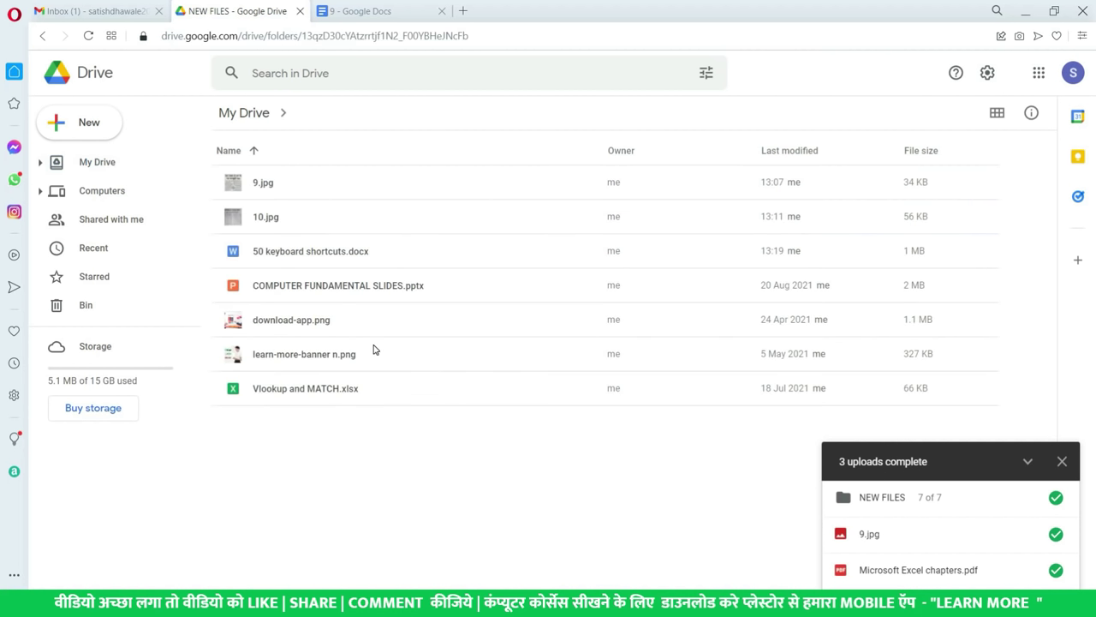
click(353, 388)
- Move Vlookup and MATCH.xlsx from NEW FILES into My IMP Files
right_click(353, 388)
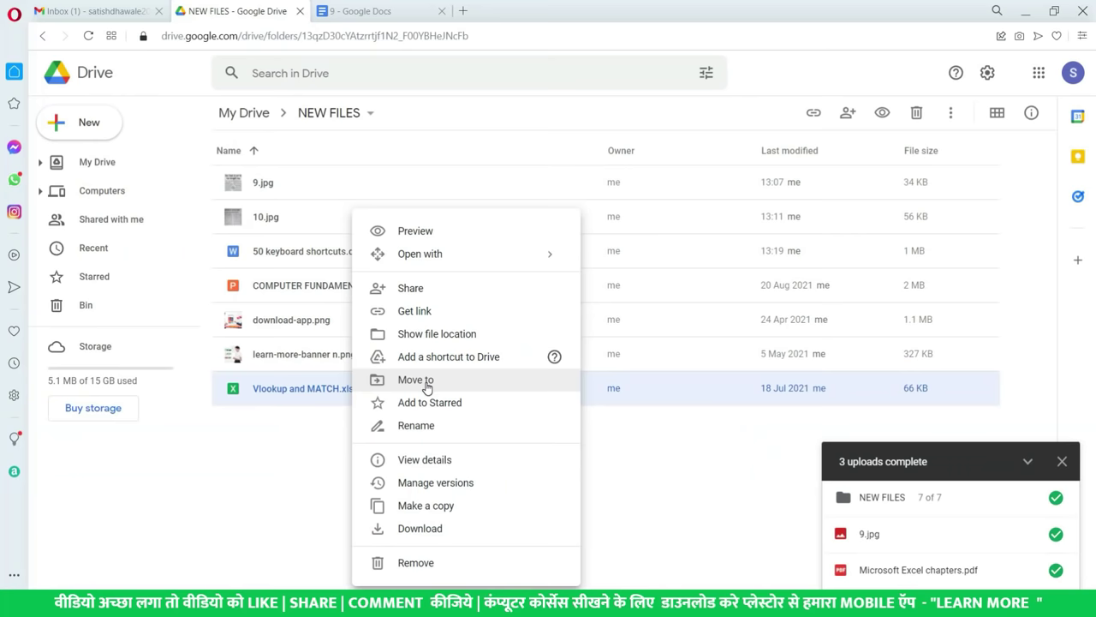
click(426, 387)
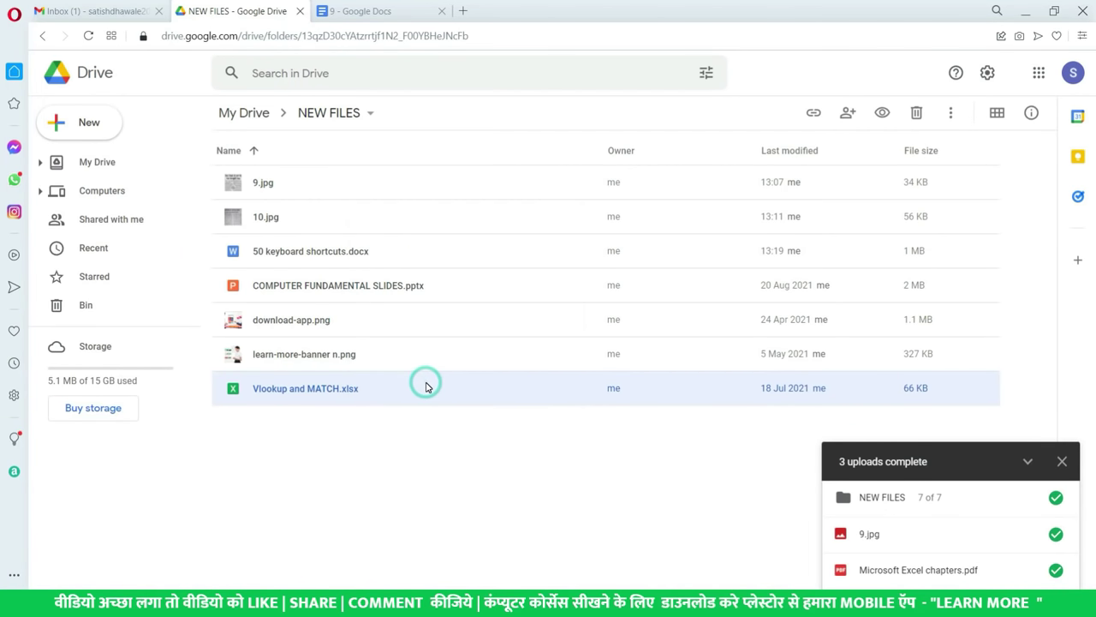
scroll(334, 459, down, 2)
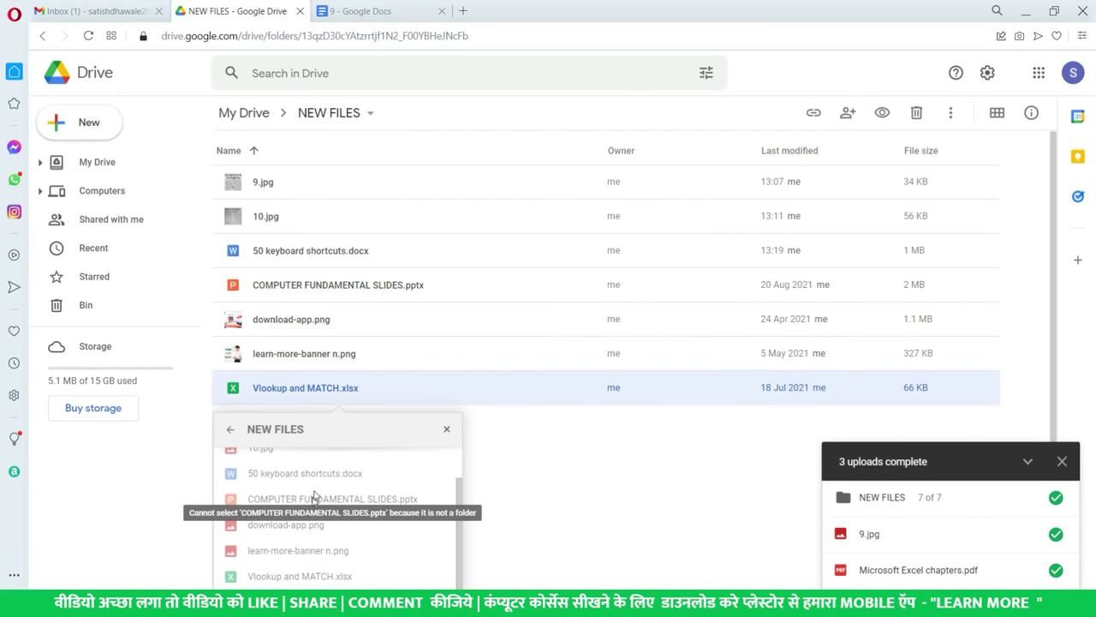
scroll(349, 443, up, 2)
scroll(346, 497, down, 2)
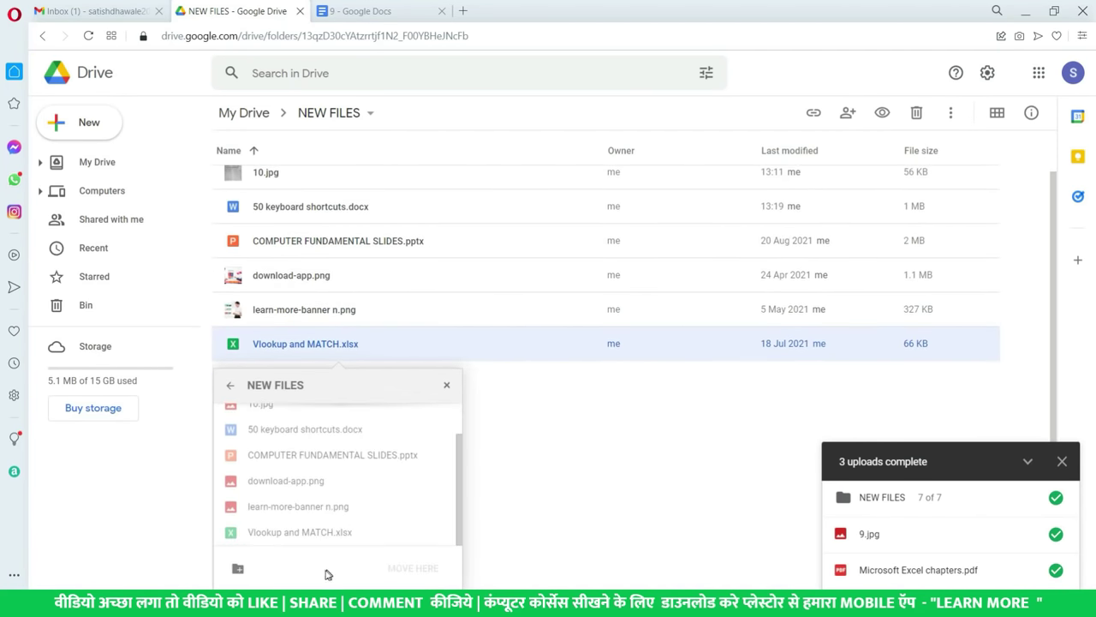
click(230, 390)
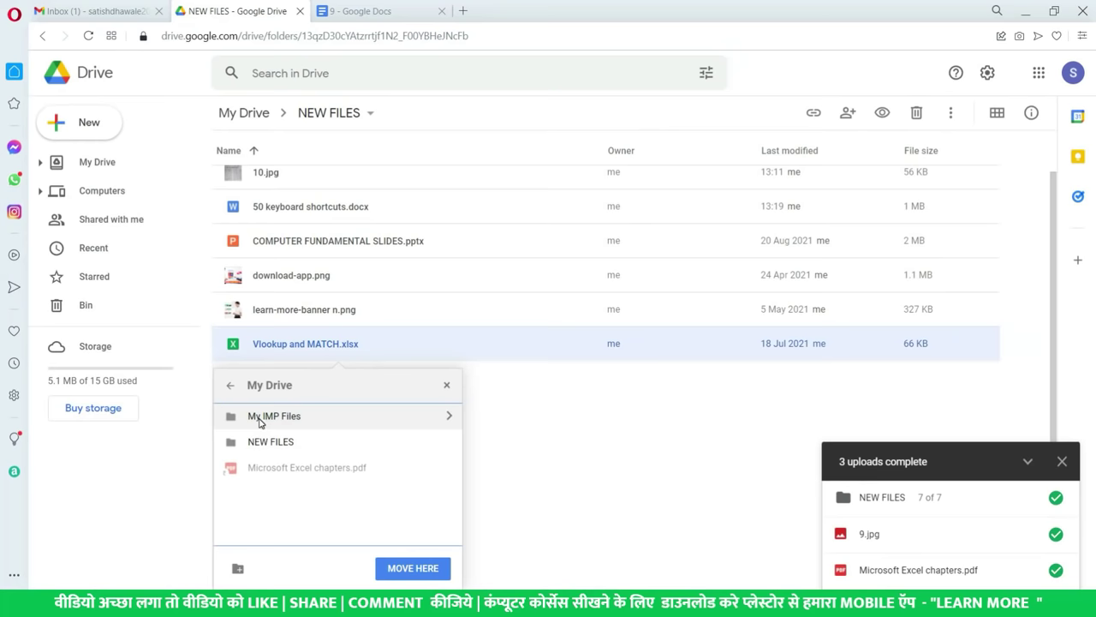
click(259, 417)
click(418, 569)
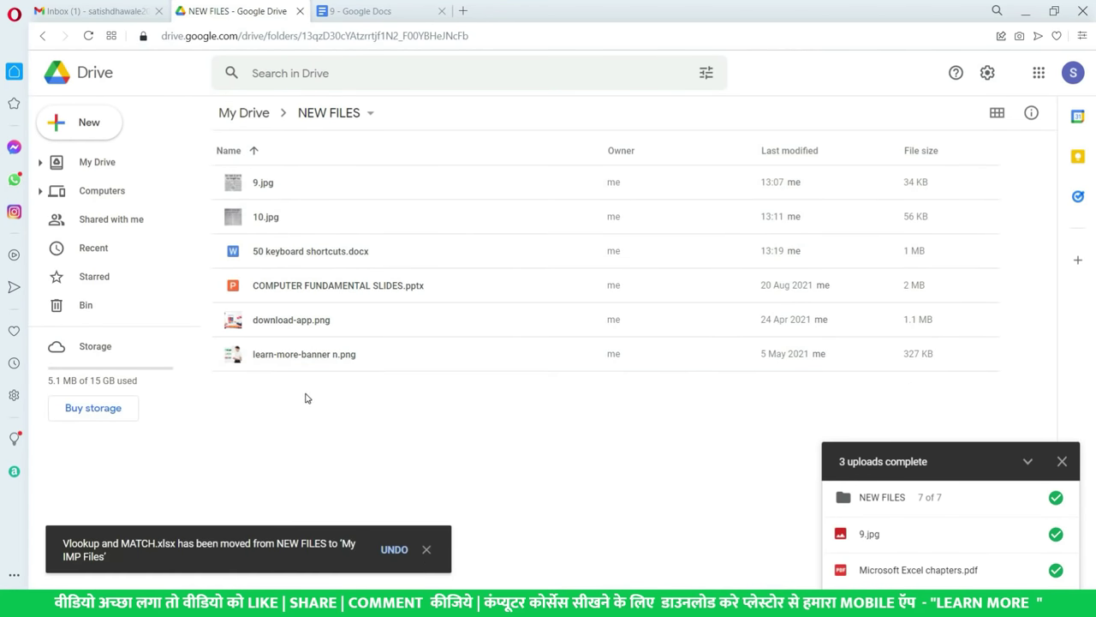
- Star Vlookup and MATCH.xlsx in My IMP Files and confirm it appears under Starred
click(98, 162)
double_click(296, 185)
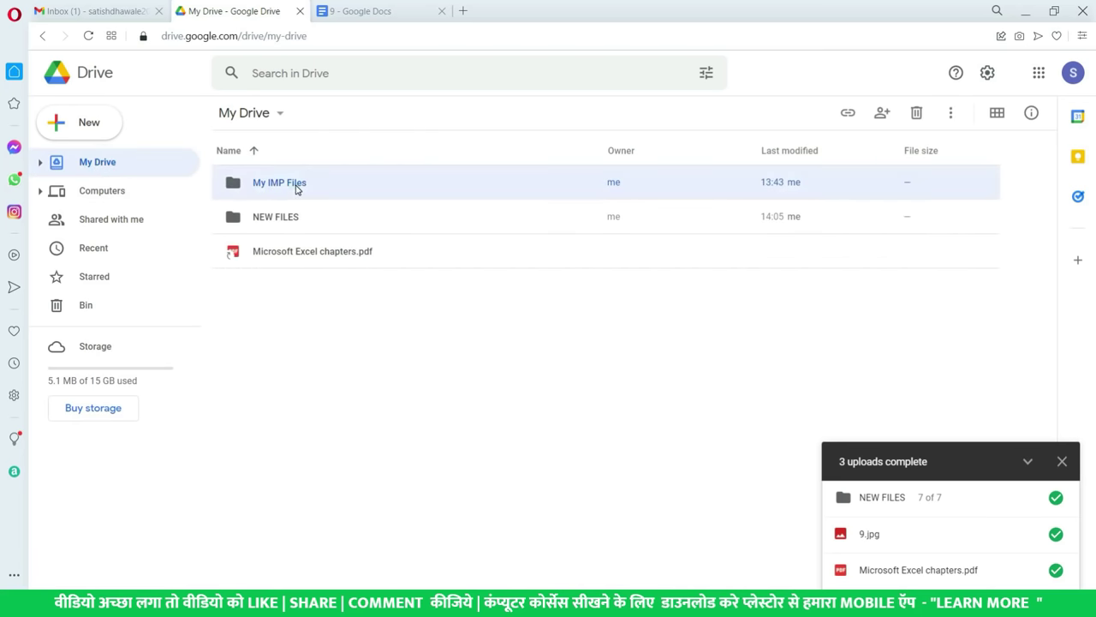
click(304, 330)
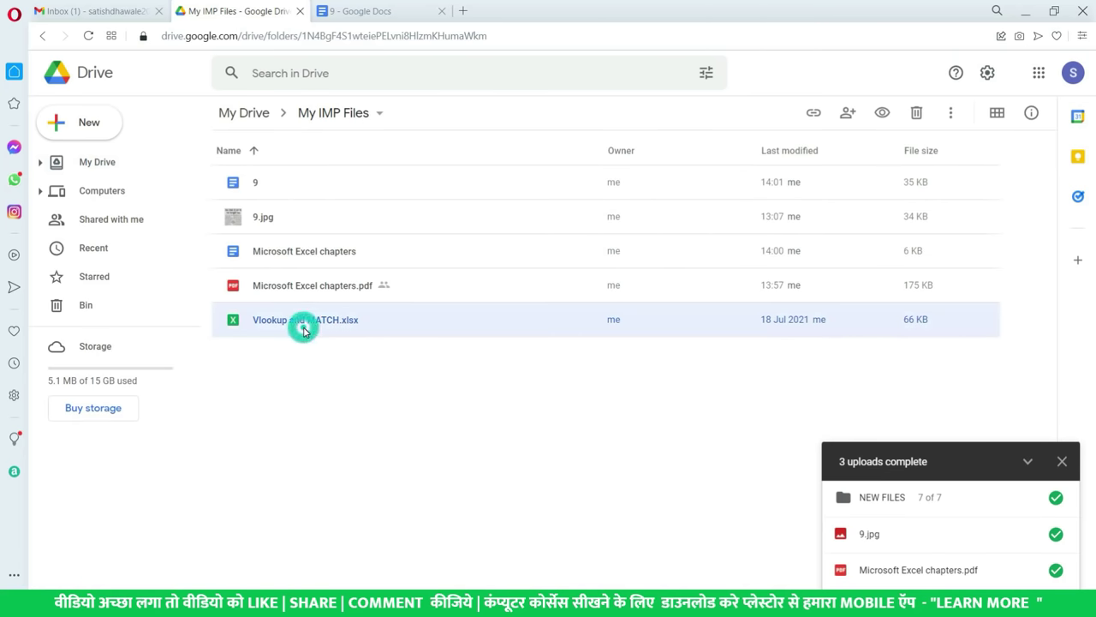
right_click(304, 332)
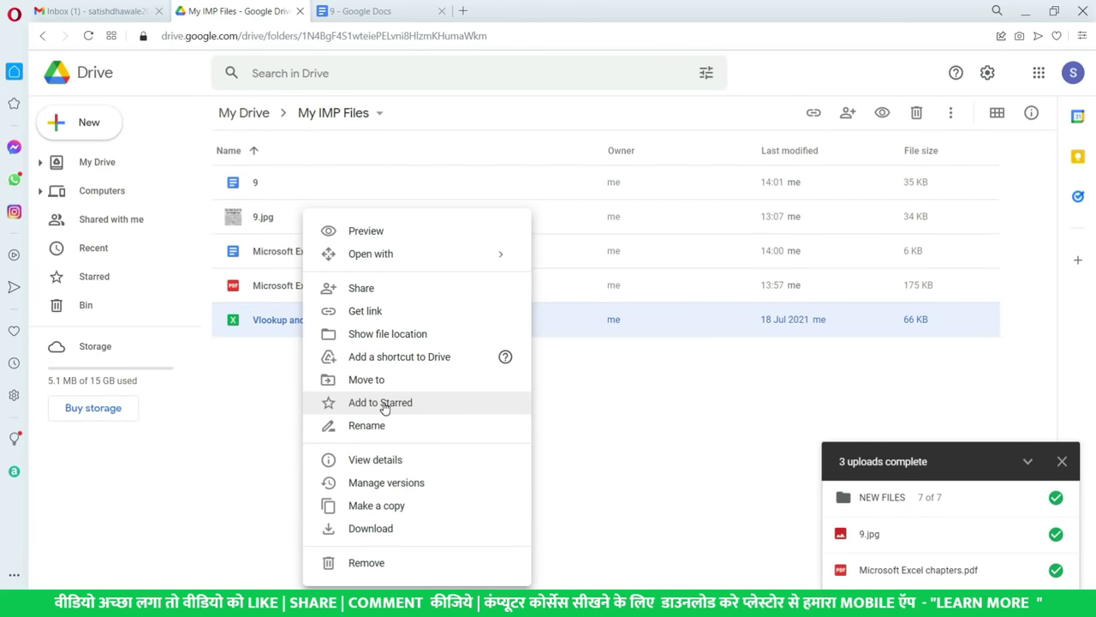
click(381, 402)
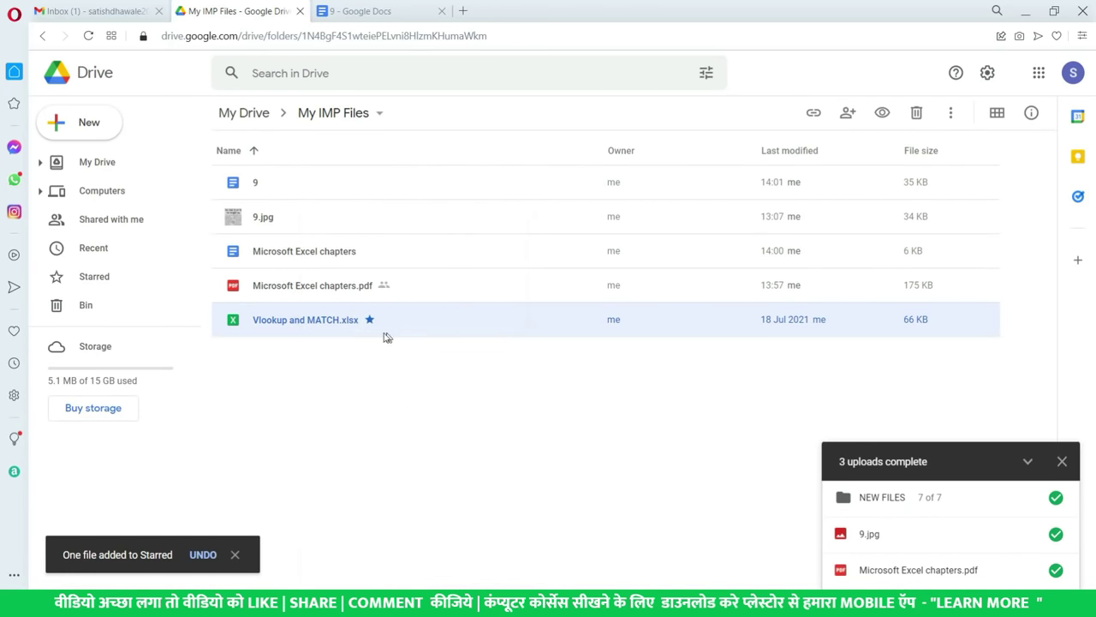
click(96, 280)
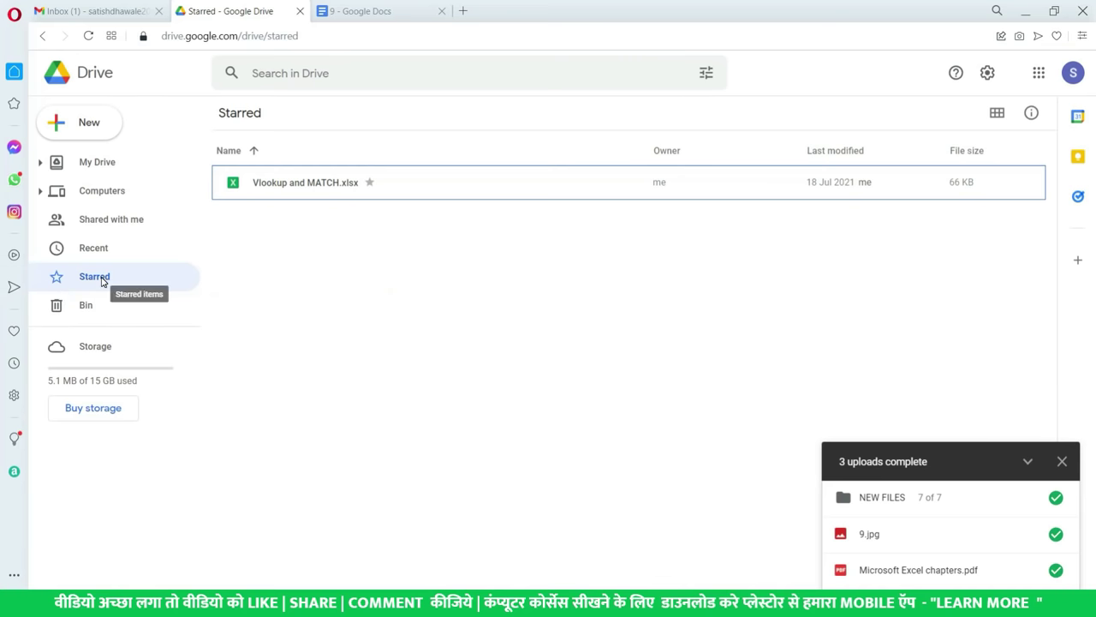
click(107, 171)
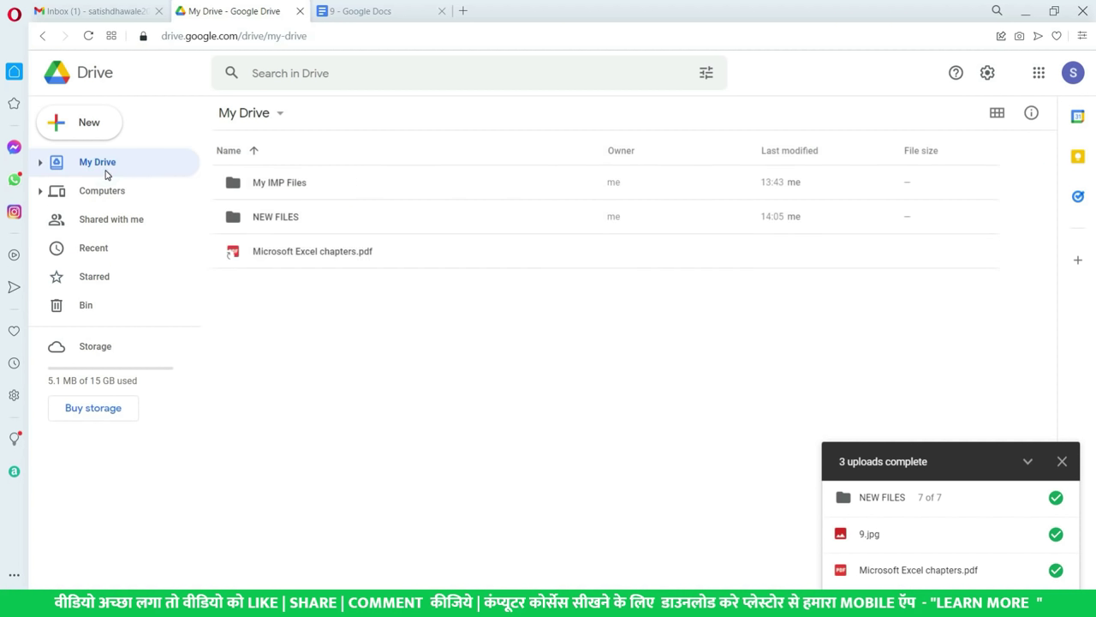
double_click(281, 187)
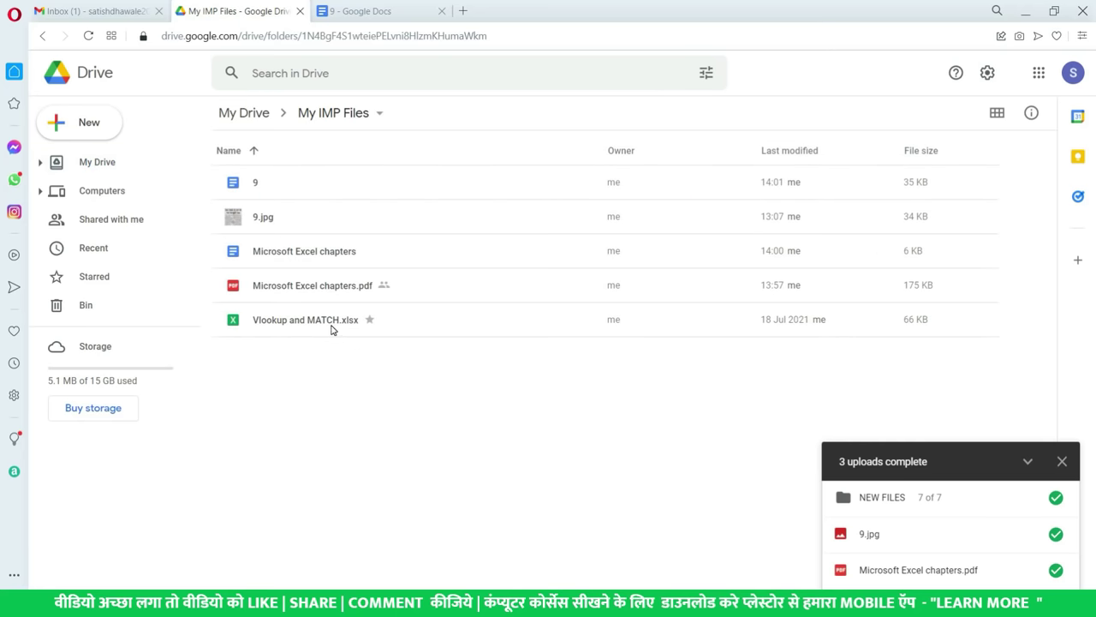
click(332, 328)
right_click(332, 328)
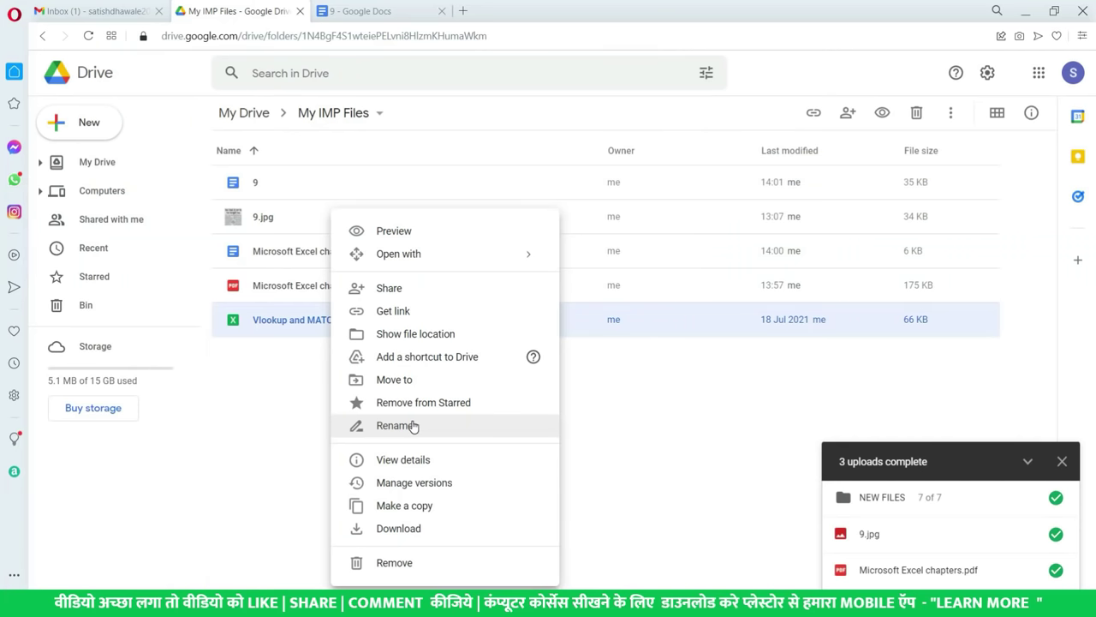
- Cancel a rename and open the details pane for Vlookup and MATCH.xlsx
click(412, 426)
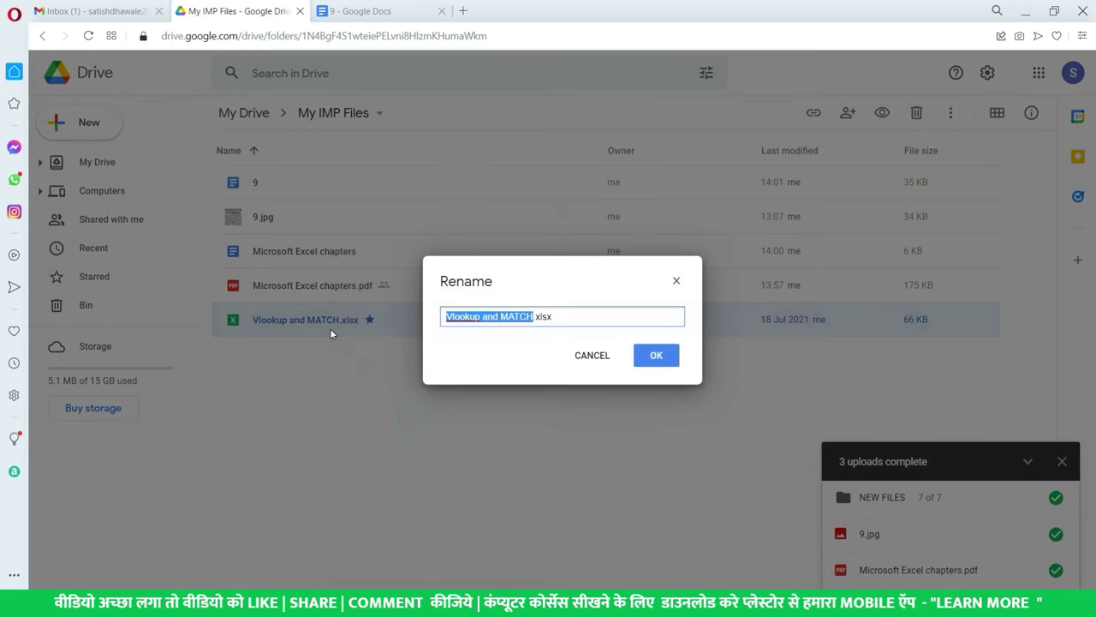
click(594, 358)
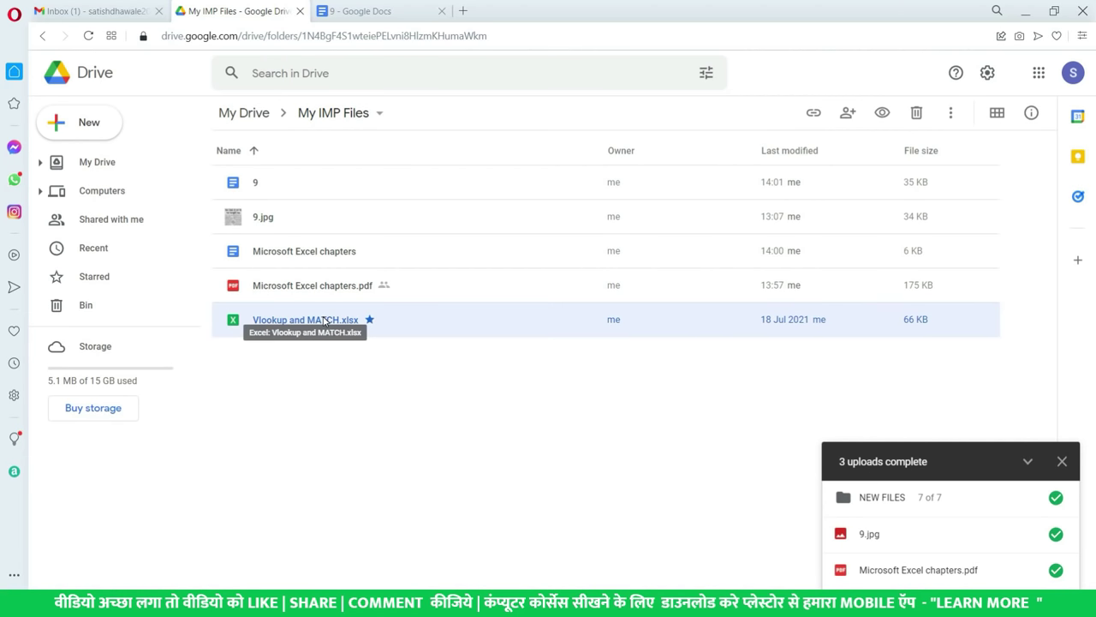
right_click(326, 321)
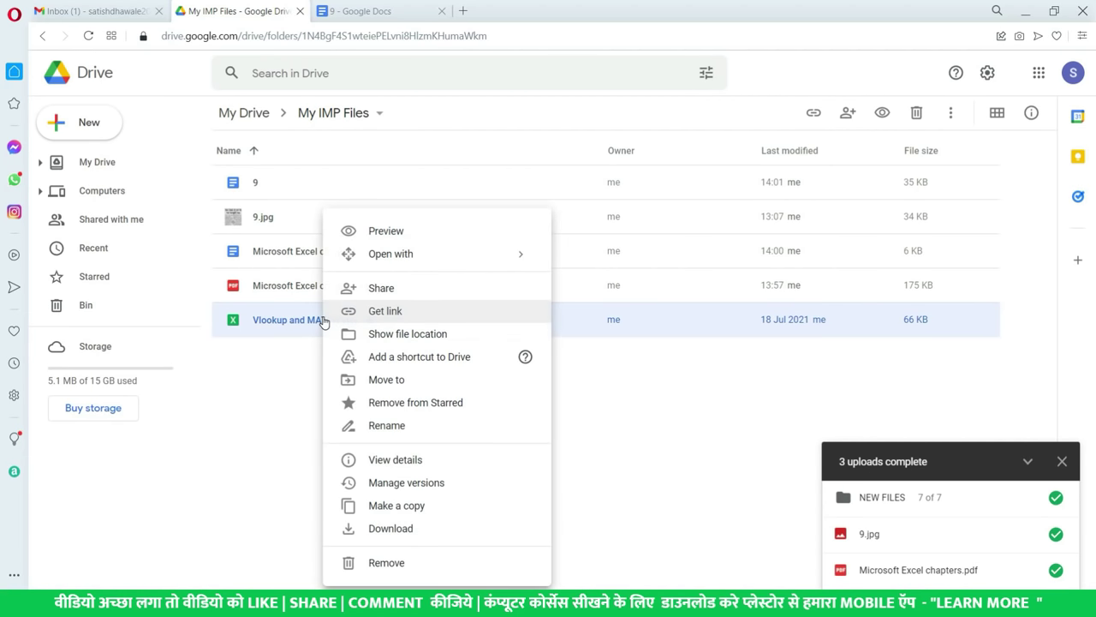
click(396, 463)
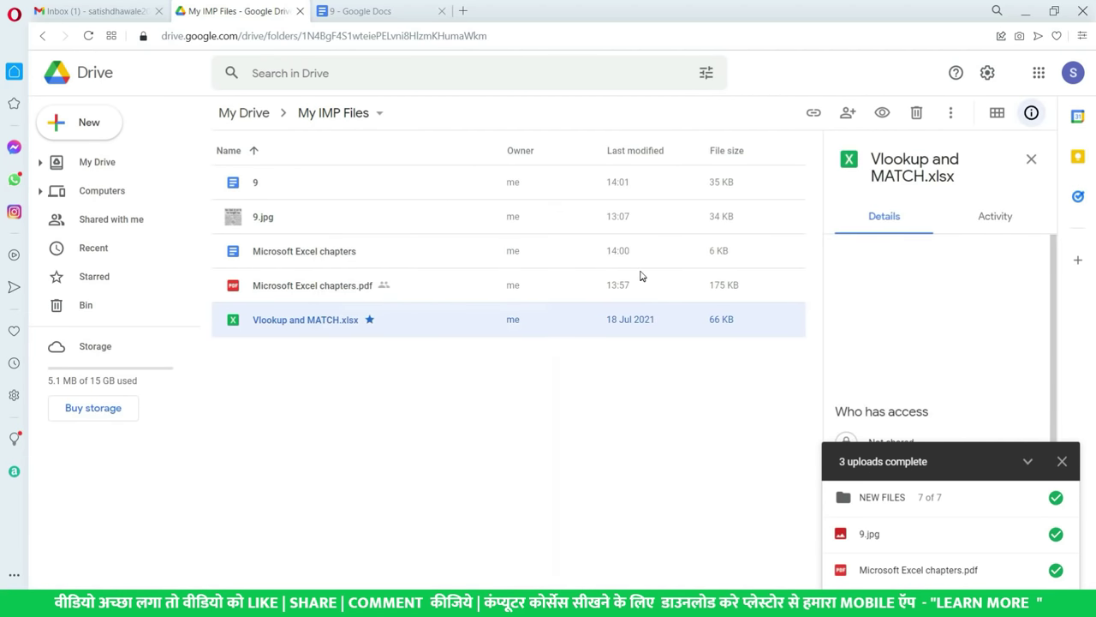
- Dismiss the uploads-complete notice and scroll the Details pane to the description field
scroll(974, 350, down, 2)
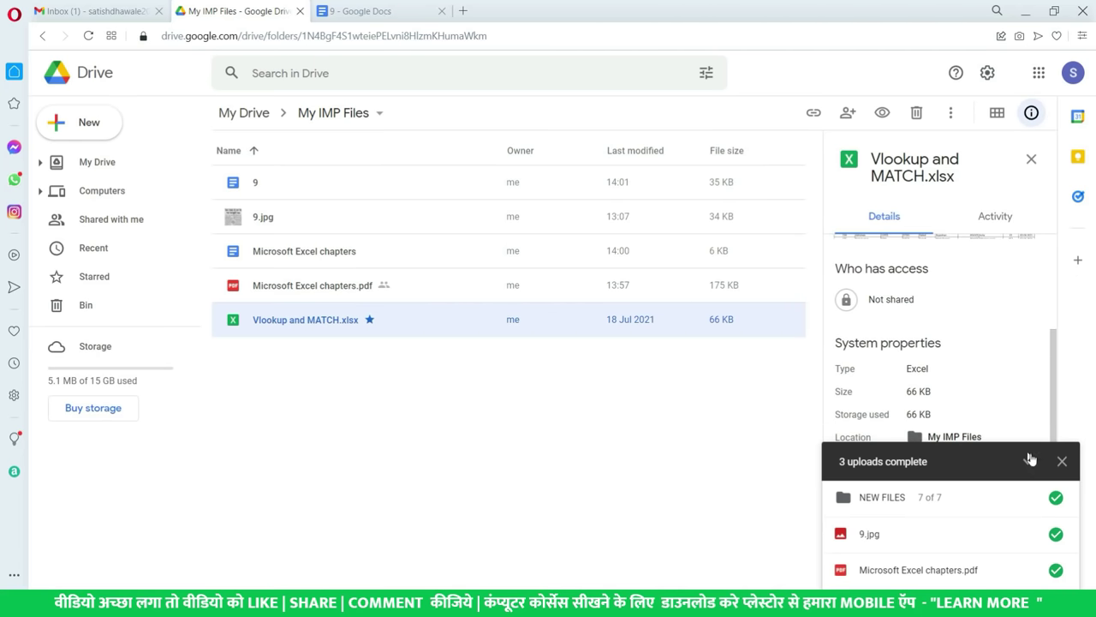
click(1062, 461)
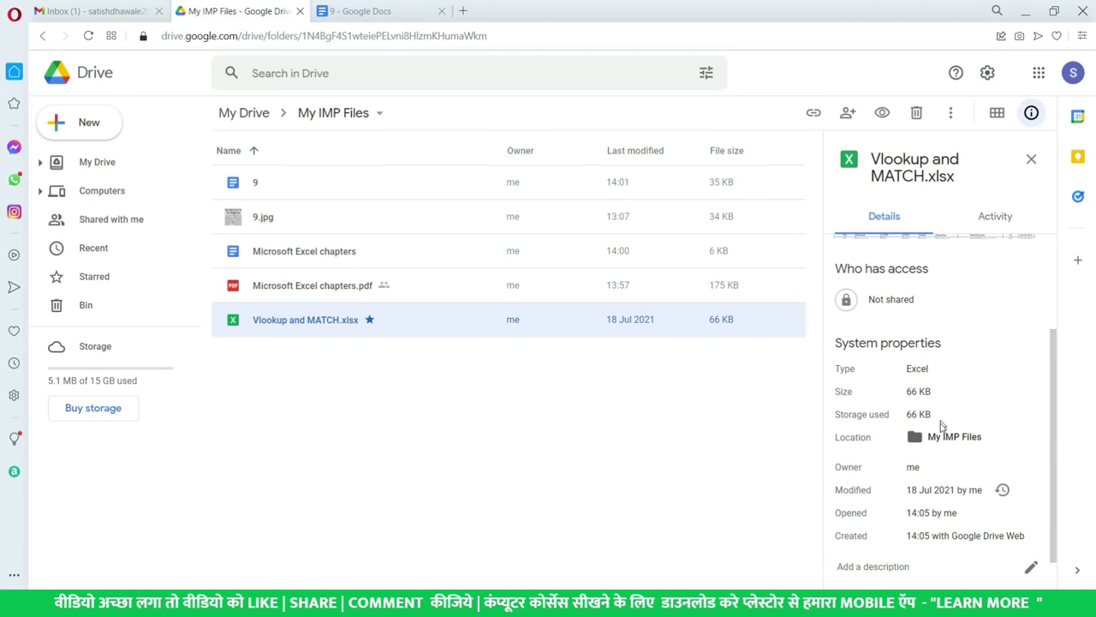
scroll(935, 492, down, 1)
scroll(937, 439, up, 2)
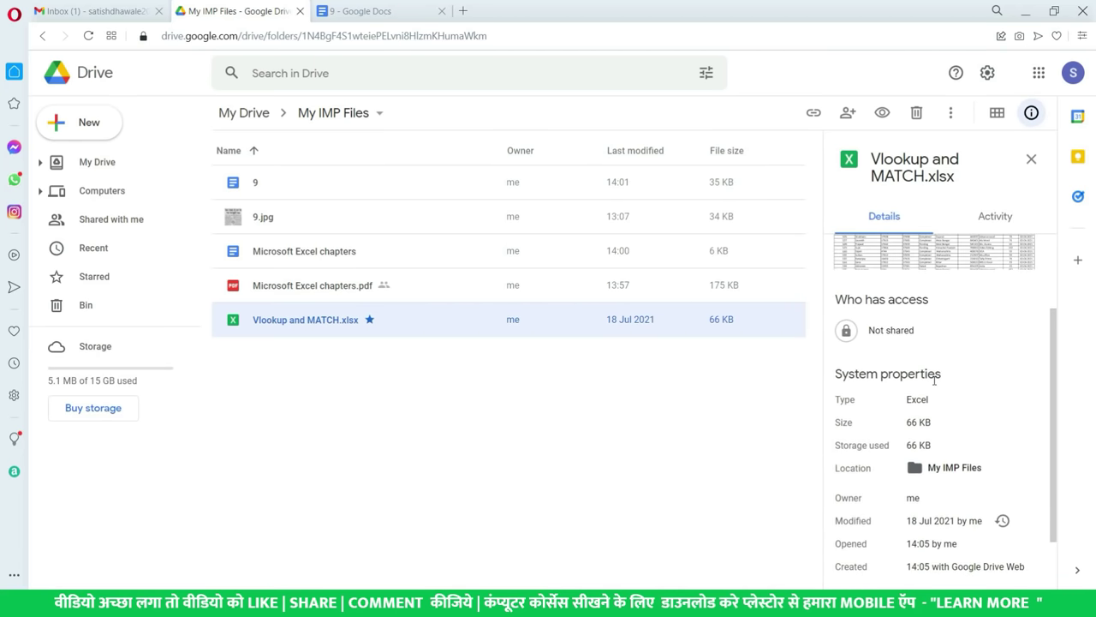
scroll(935, 423, down, 2)
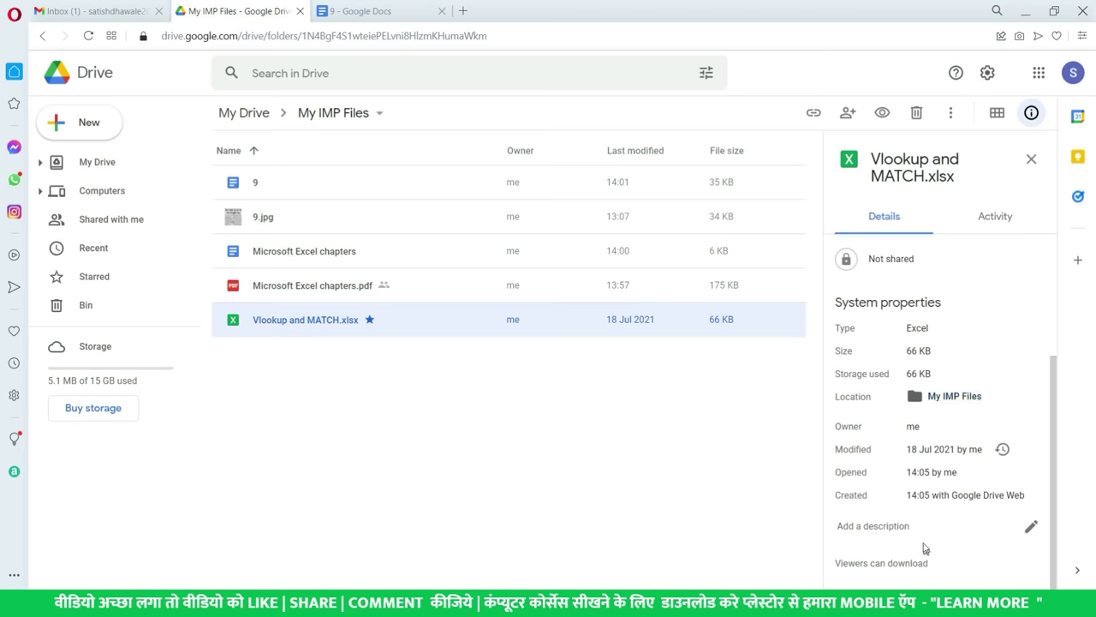
click(1032, 527)
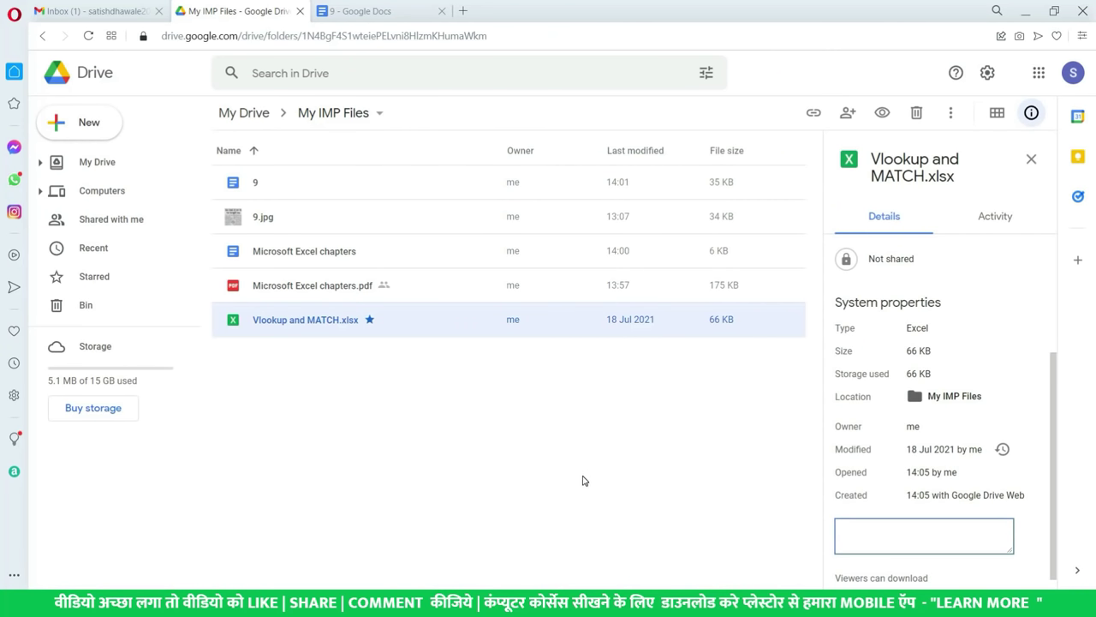
click(582, 477)
- Move Vlookup and MATCH.xlsx to the Bin and view the Bin
right_click(341, 319)
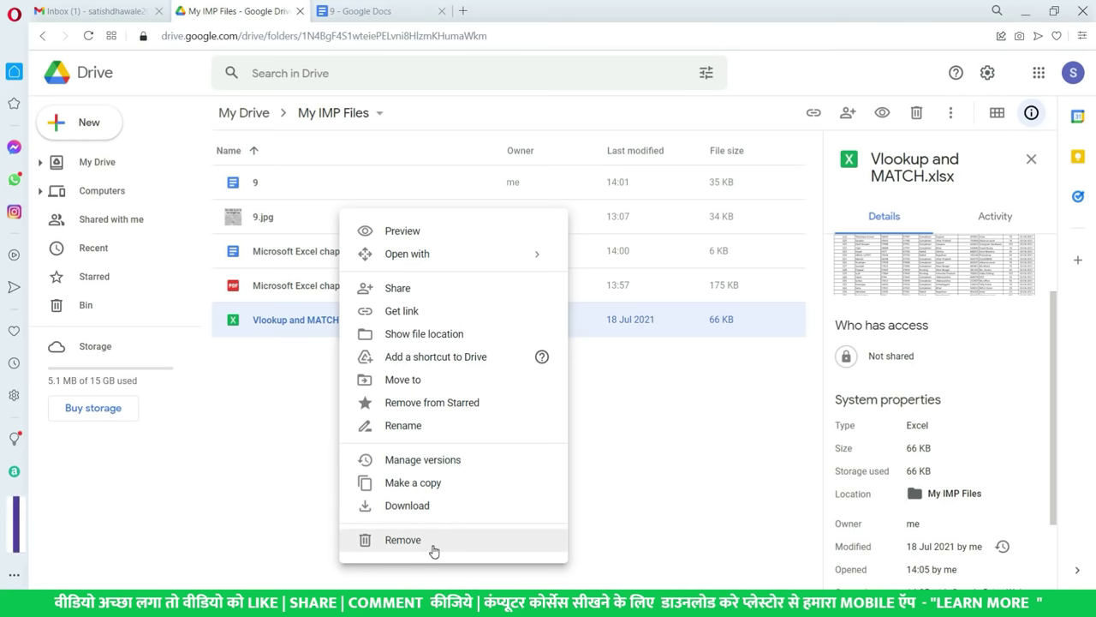
click(407, 542)
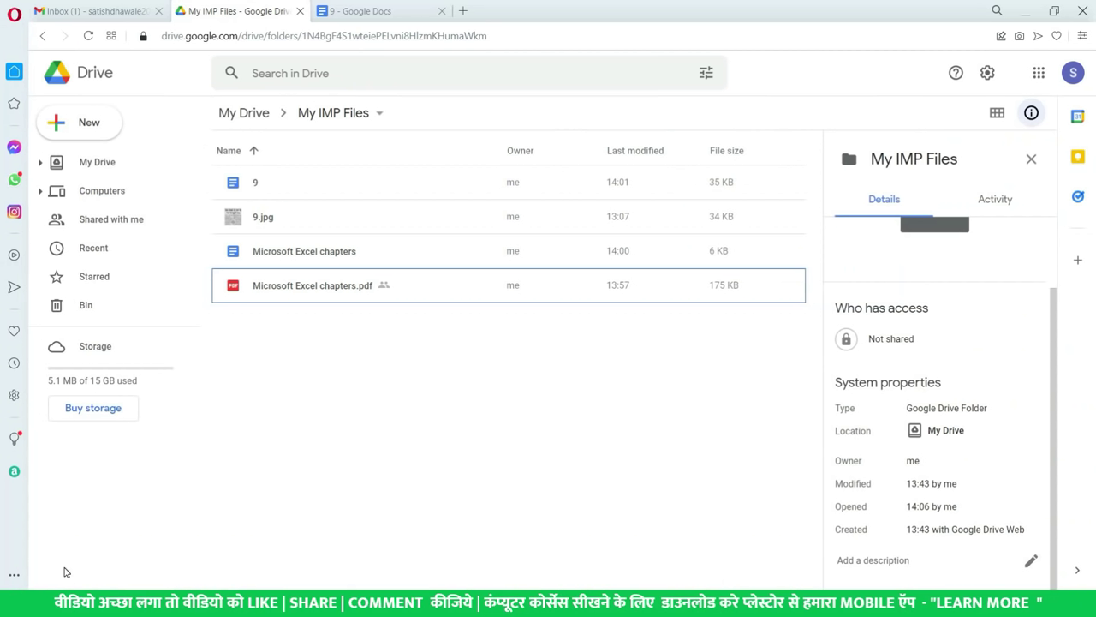
click(116, 310)
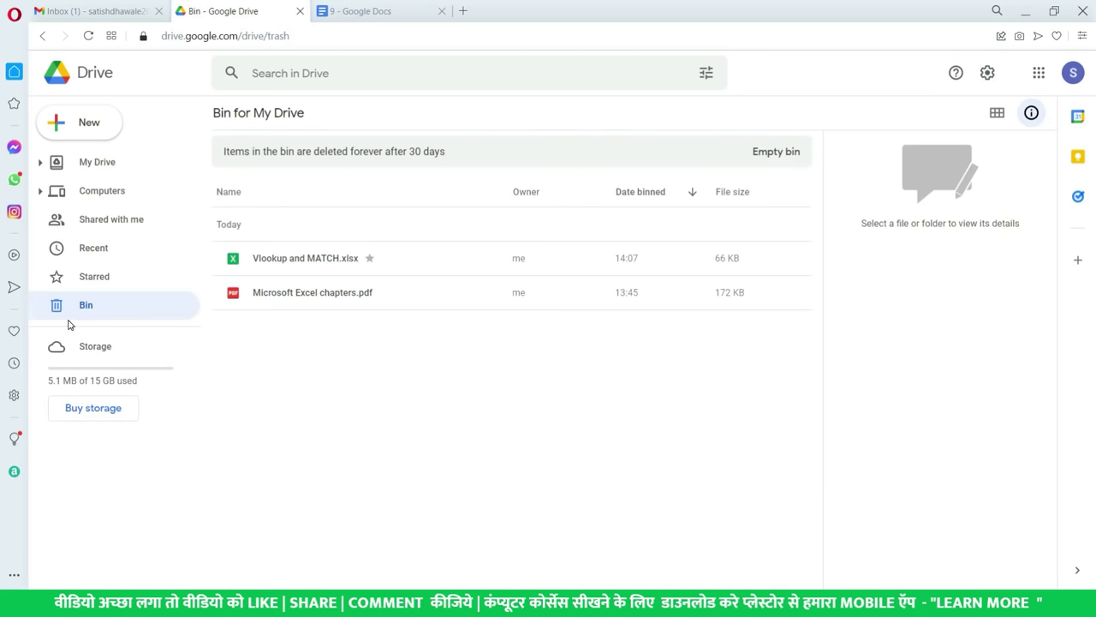
- Restore Vlookup and MATCH.xlsx from the Bin and return to My Drive
click(332, 261)
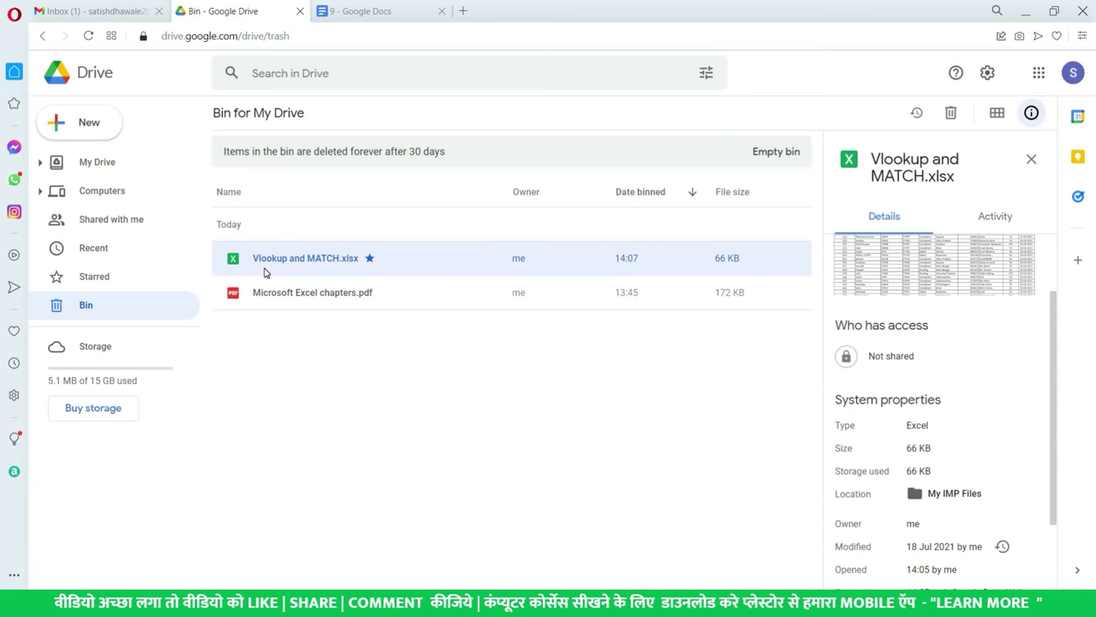
right_click(297, 266)
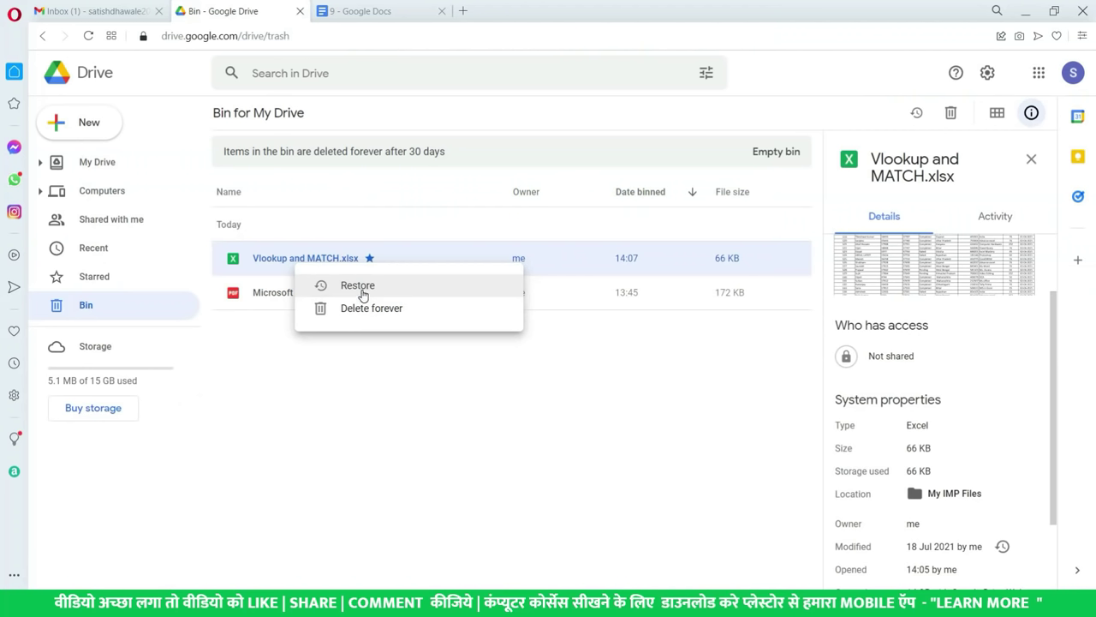
click(363, 295)
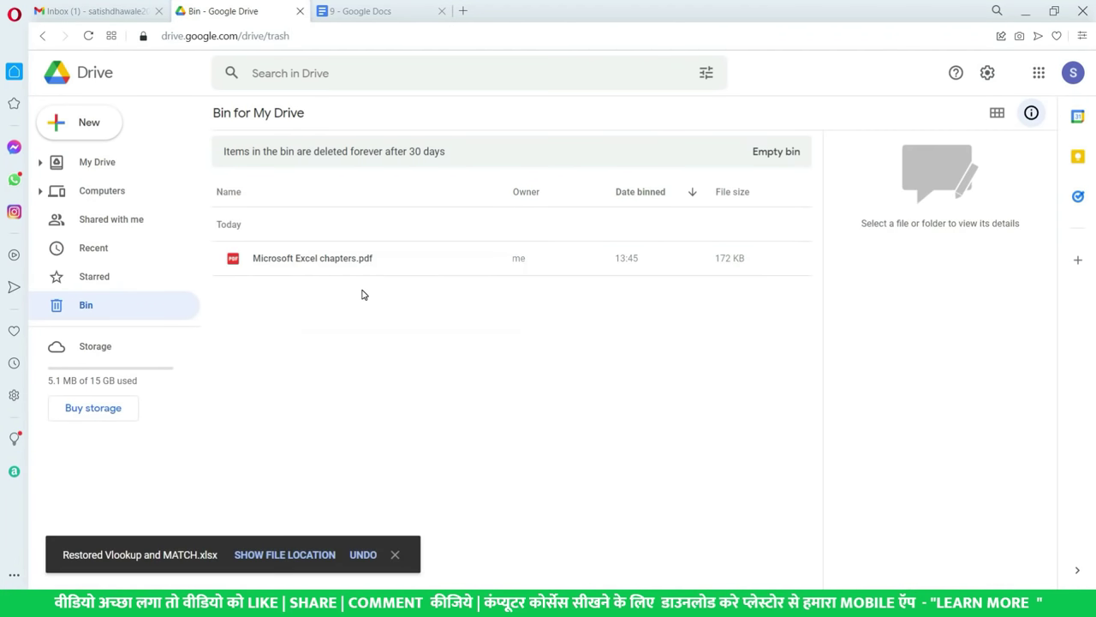
click(112, 165)
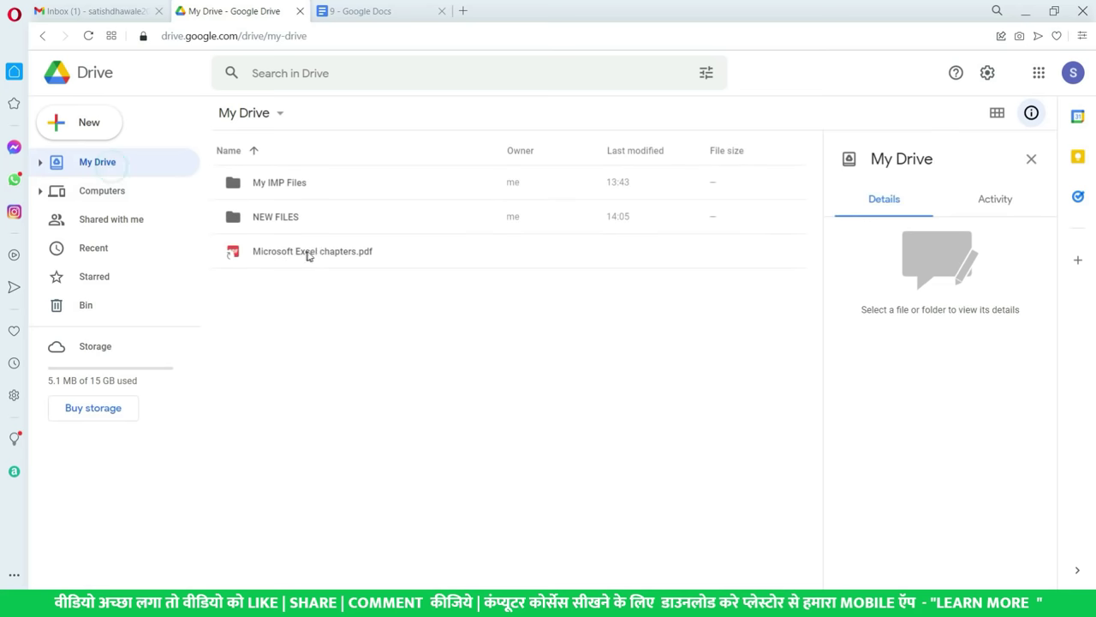
- Open the My IMP Files folder and select Vlookup and MATCH.xlsx, dismissing its options menu
double_click(316, 187)
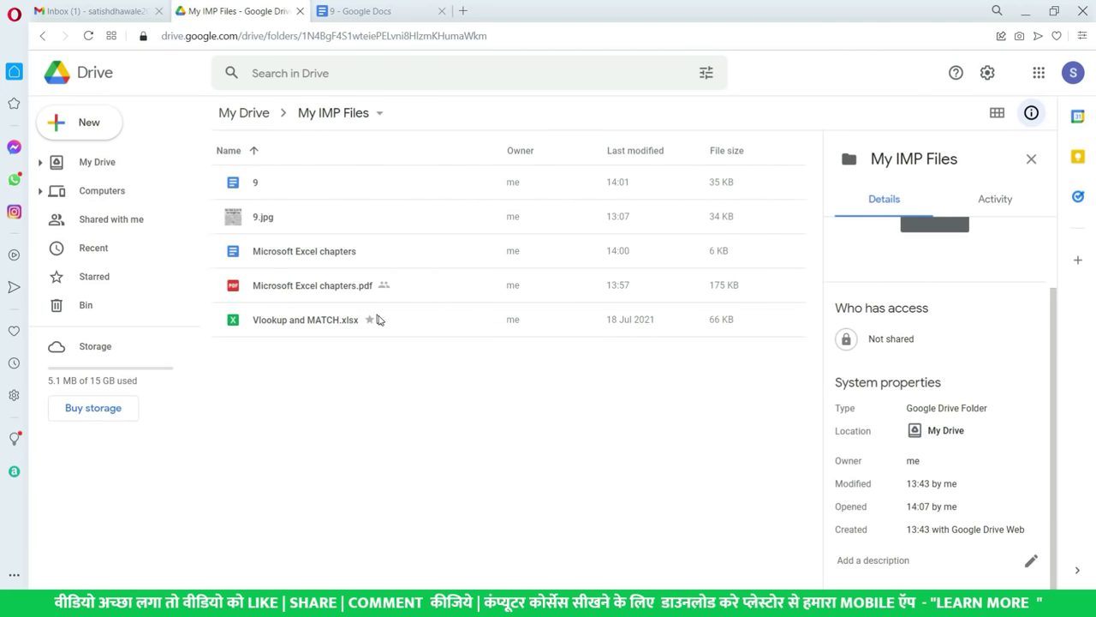
click(380, 320)
right_click(381, 321)
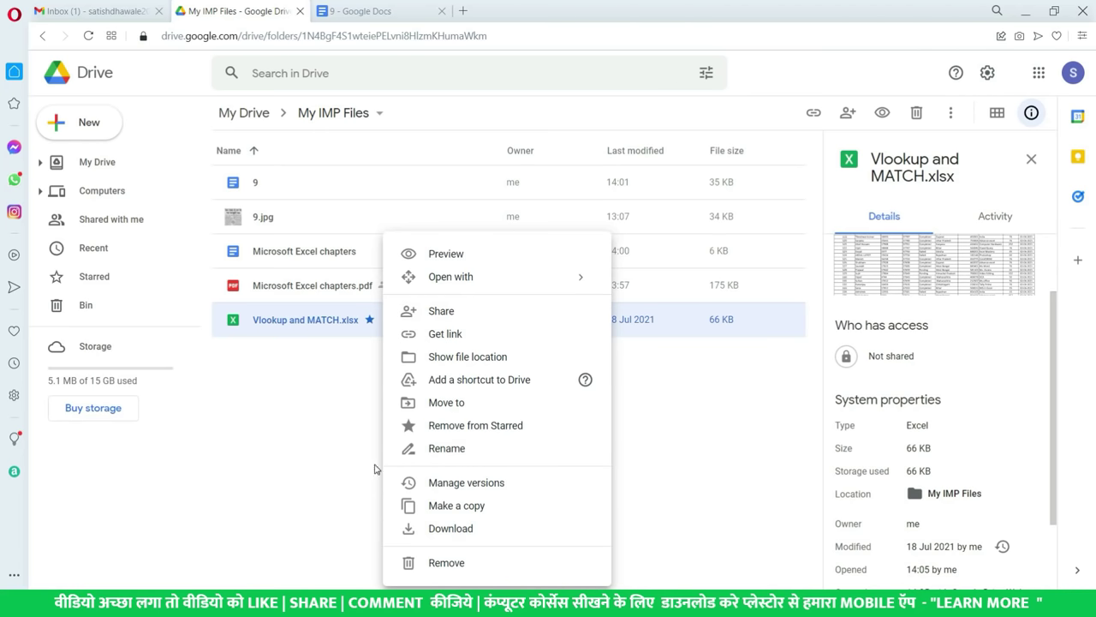
click(335, 444)
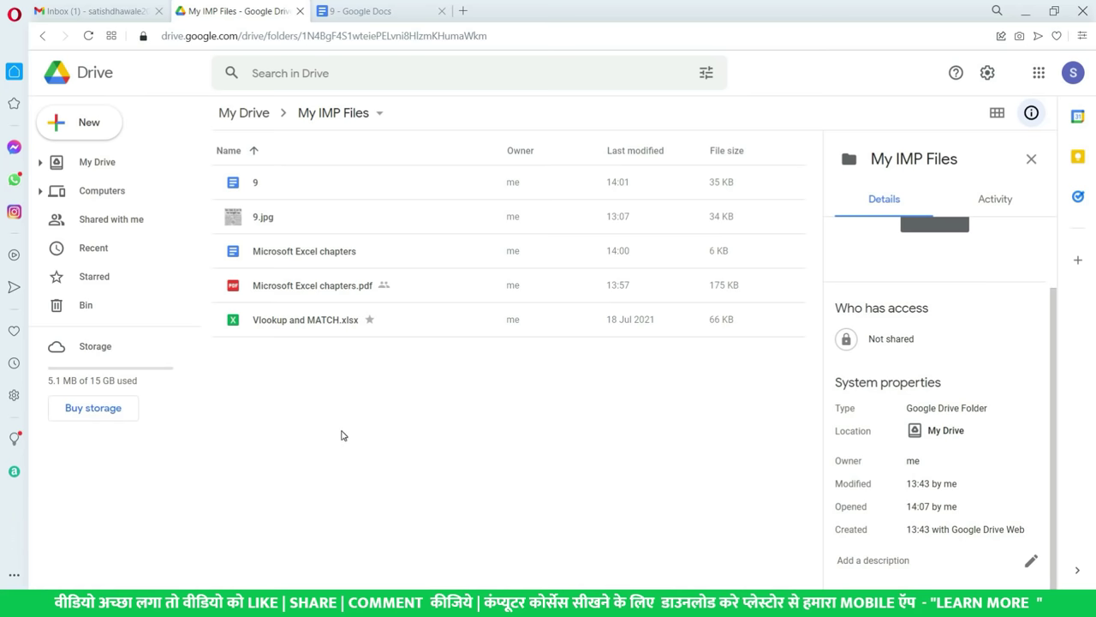
- Change Vlookup and MATCH.xlsx link access to Anyone with the link, copy the link, and open a new tab
right_click(411, 332)
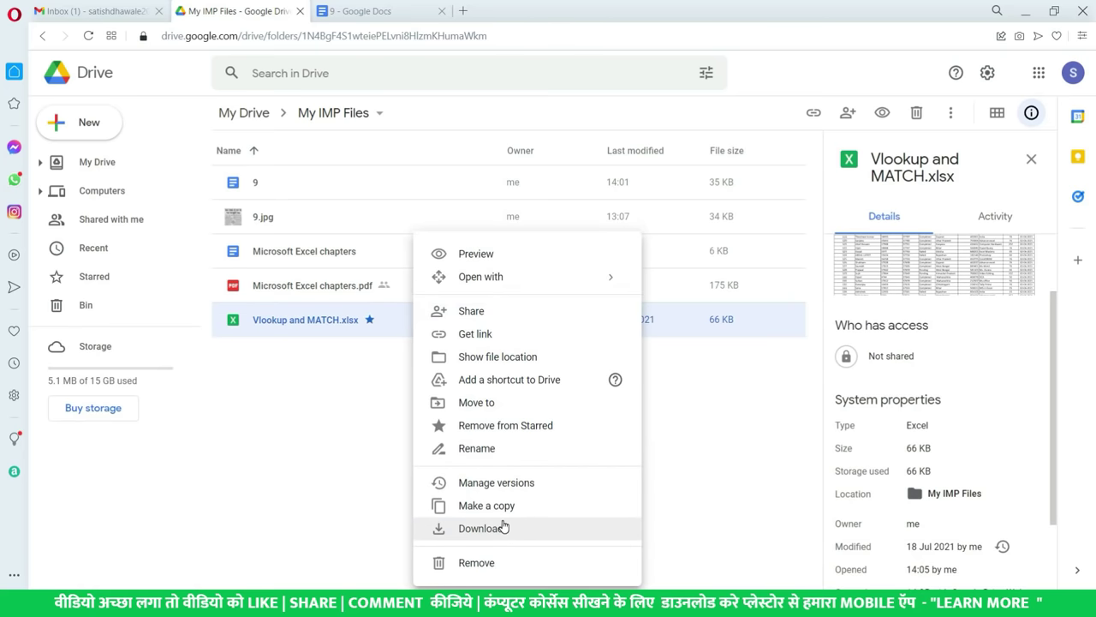
click(495, 334)
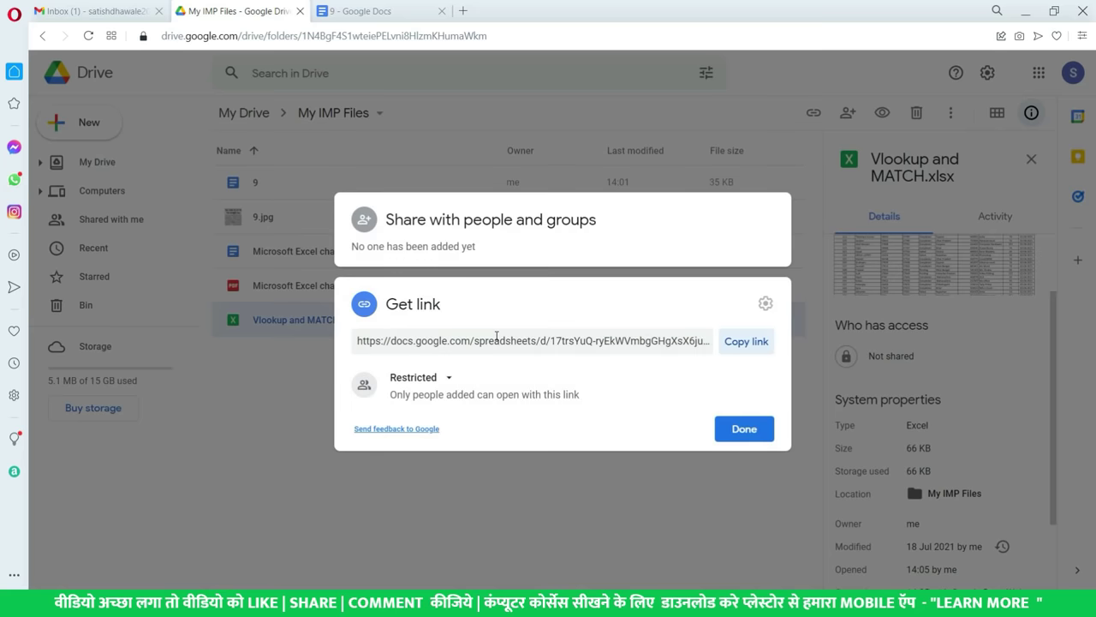
click(443, 387)
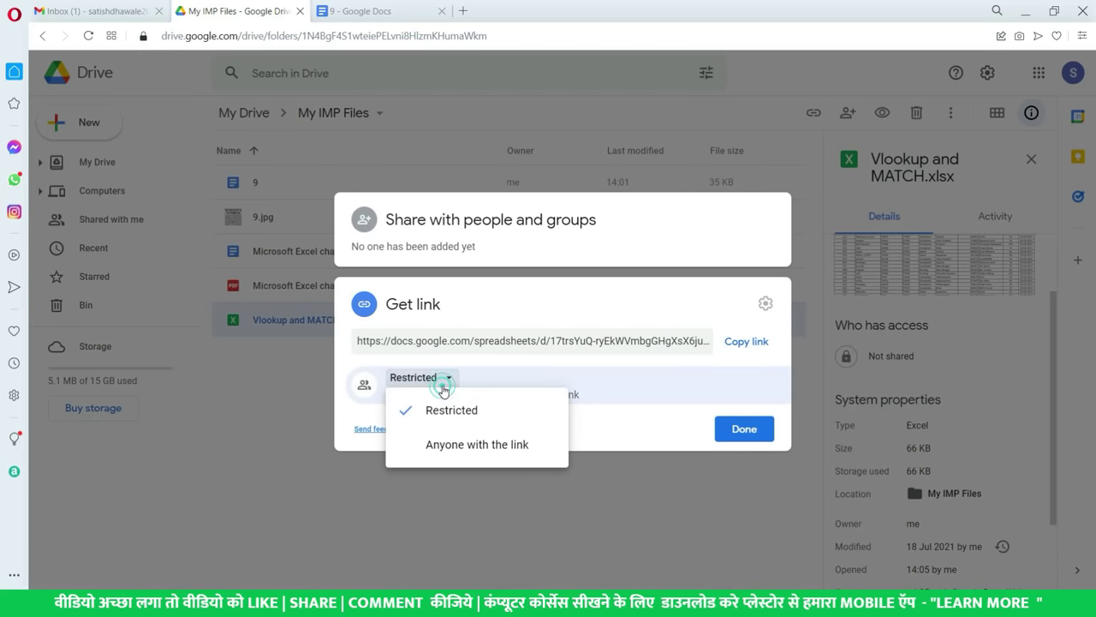
click(462, 446)
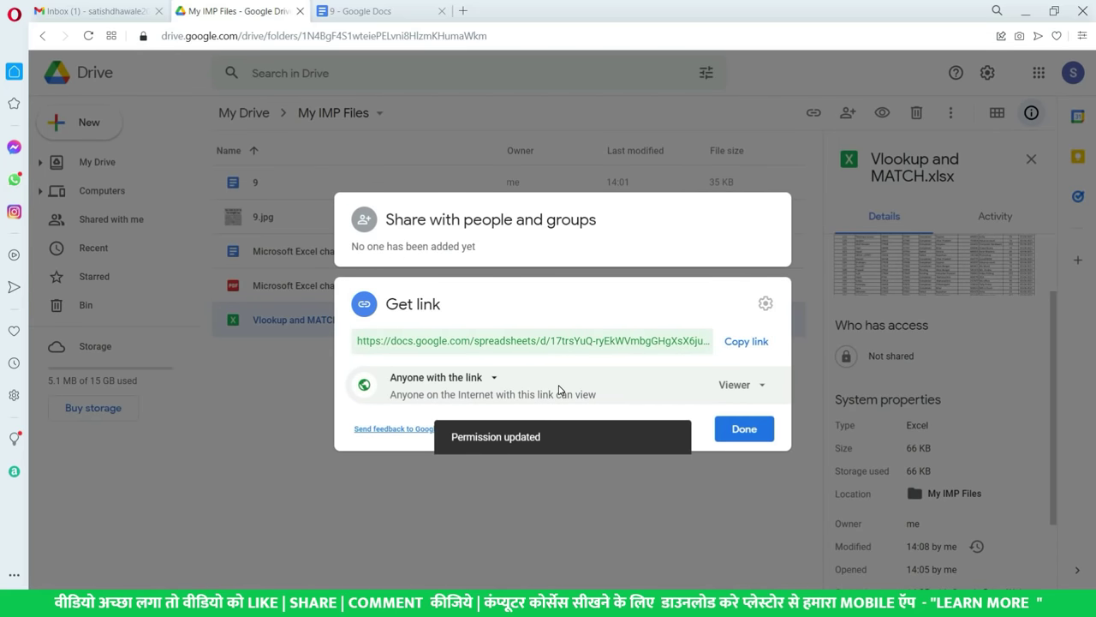
click(745, 341)
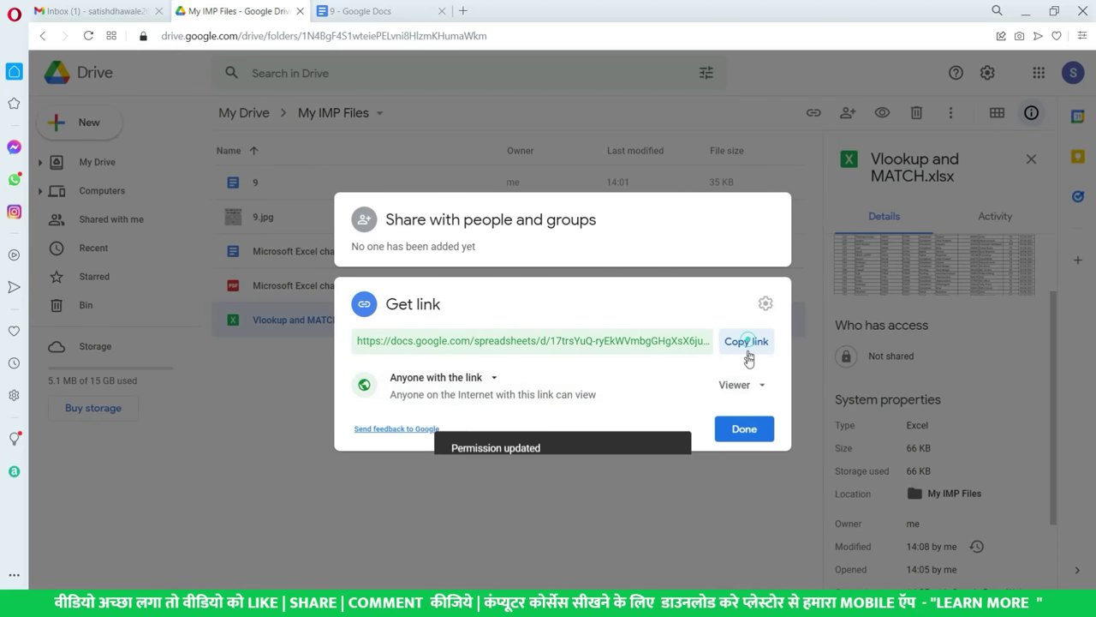
click(745, 429)
click(465, 11)
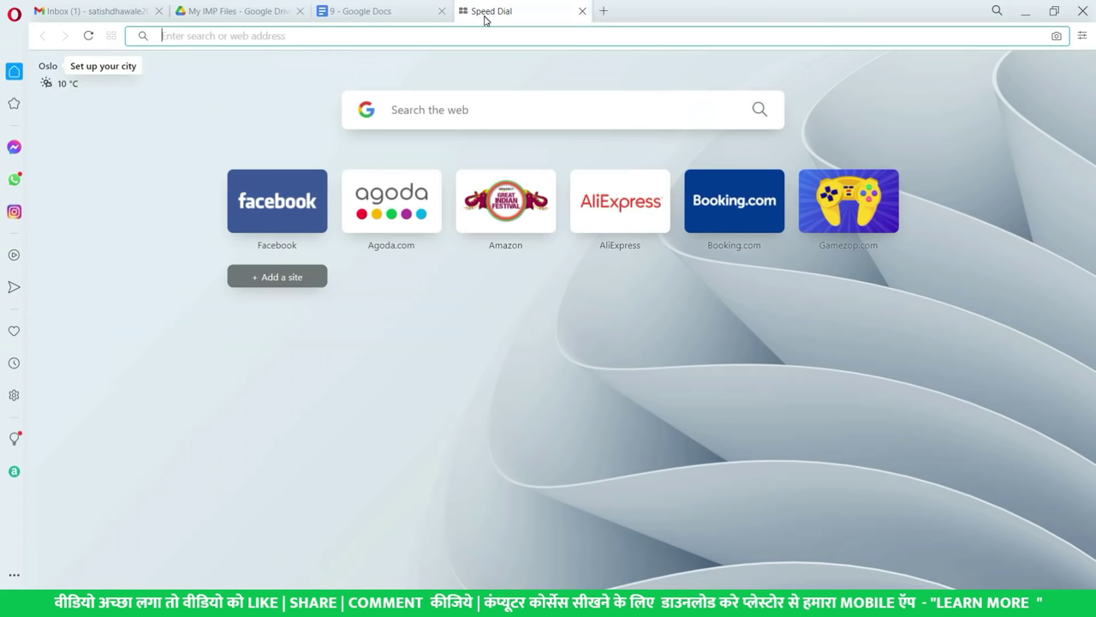
- Load the copied sharing link in the new tab to open the spreadsheet, then close that tab
key(ctrl+v)
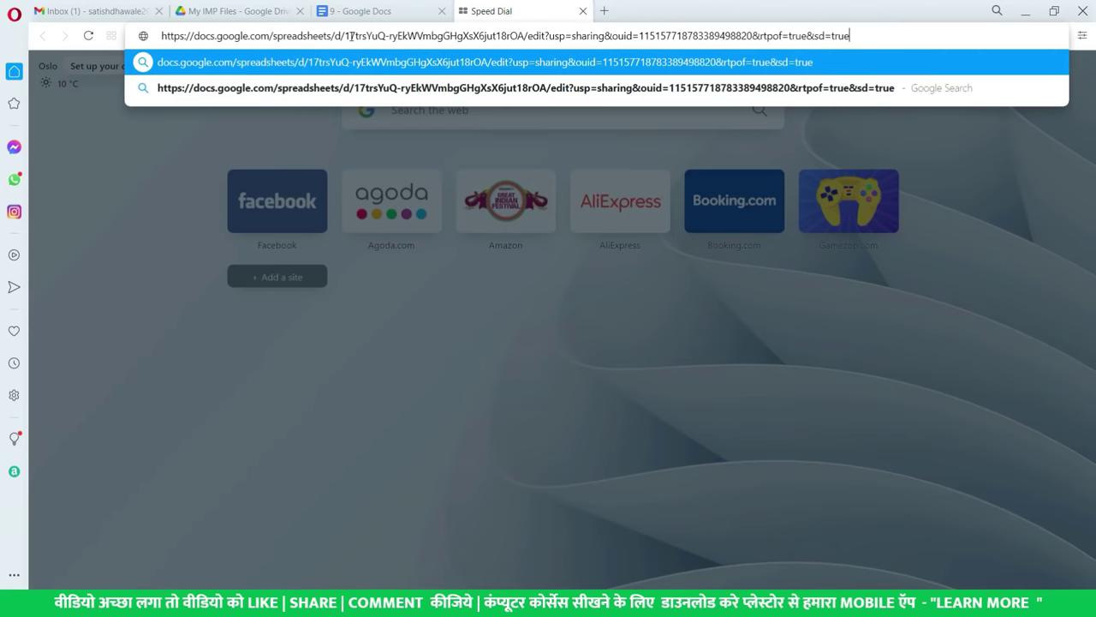
key(Return)
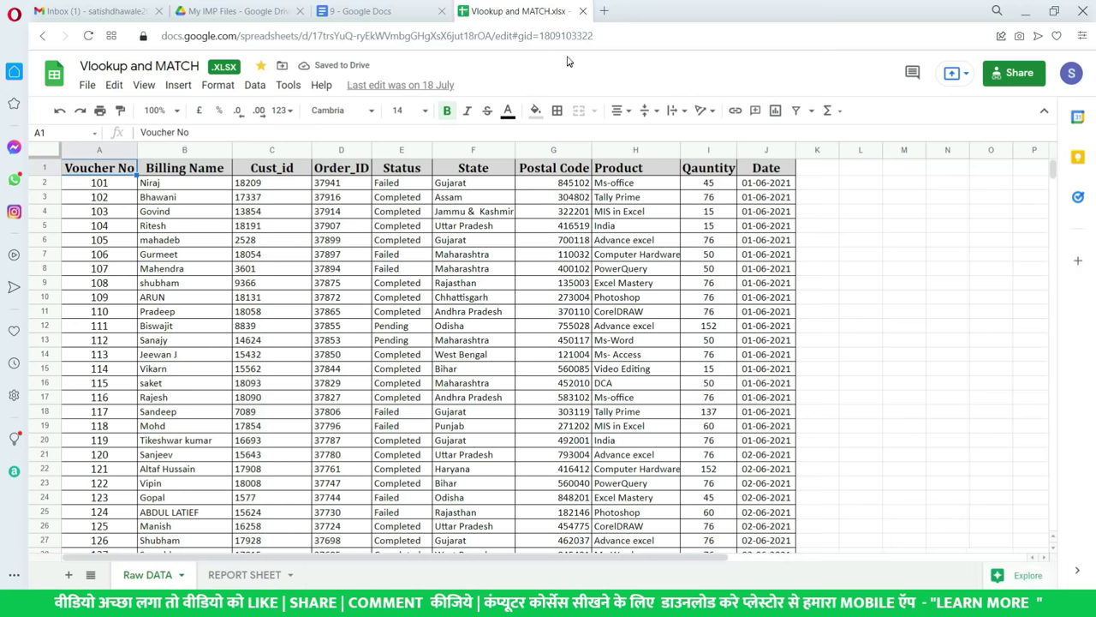
click(583, 11)
- Switch to the Firefox window and load the same sharing link there
key(alt+Tab)
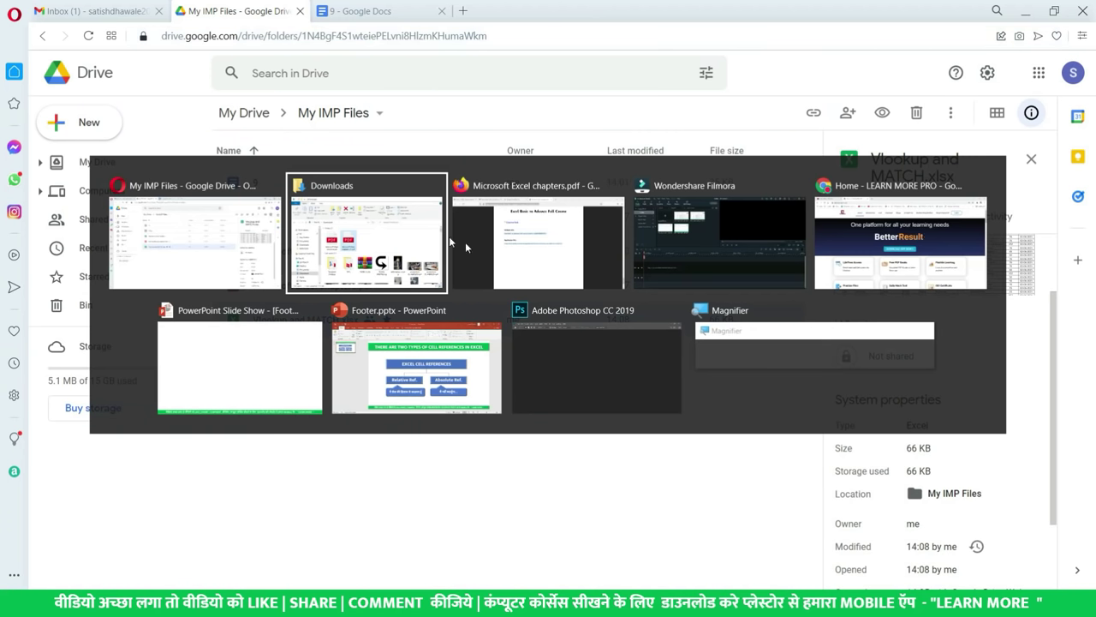
click(465, 241)
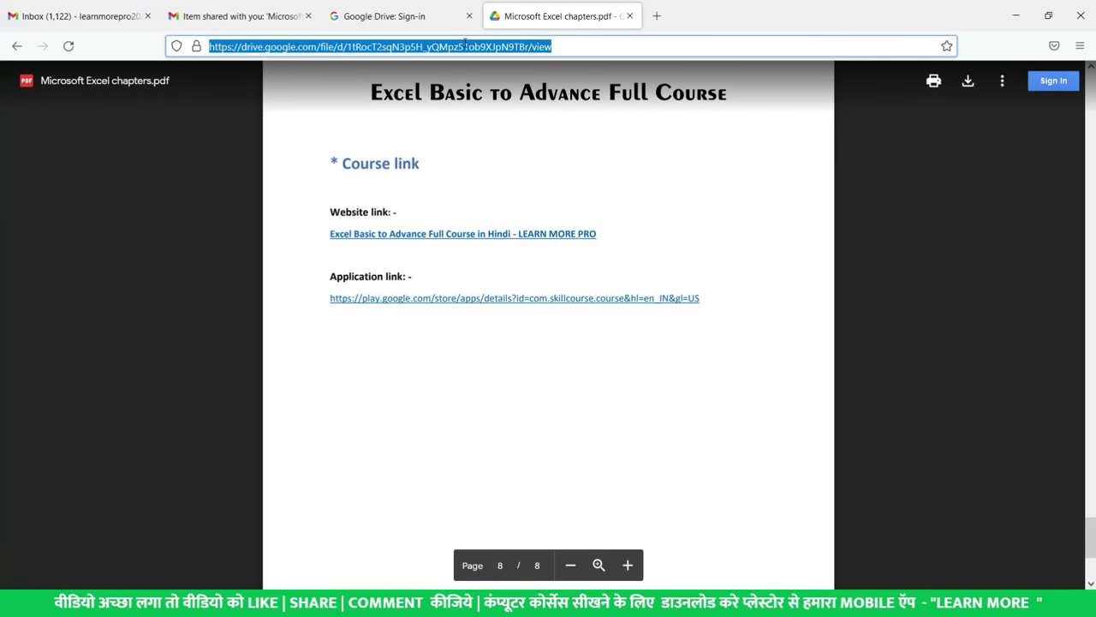
key(ctrl+v)
key(Return)
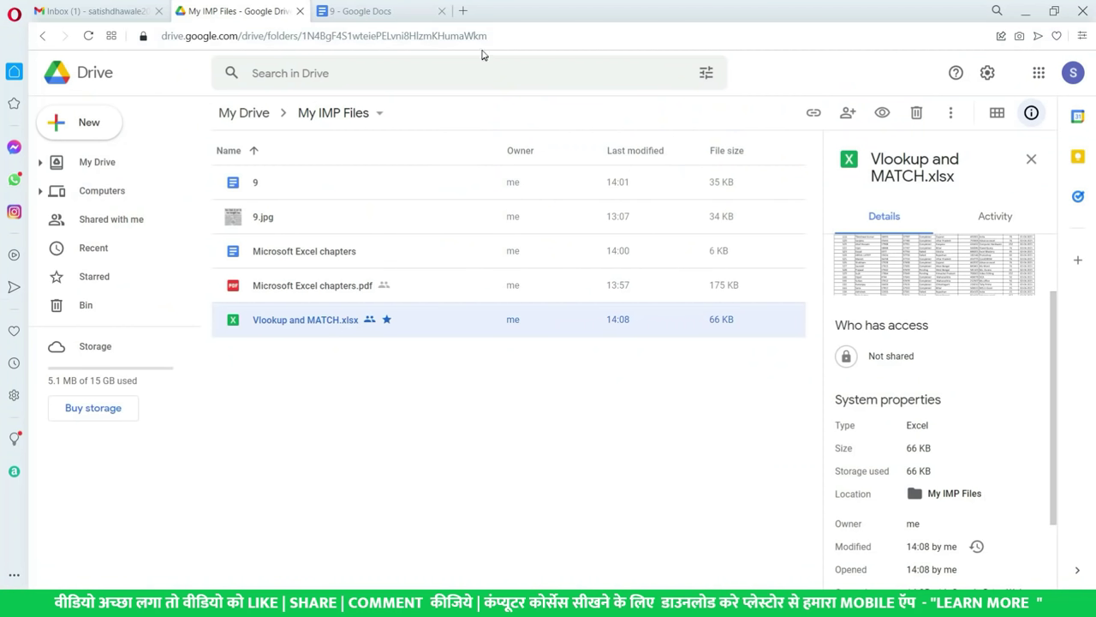
- Google 'direct download link' in a new tab and open the Google Drive Direct Link Generator result
click(463, 11)
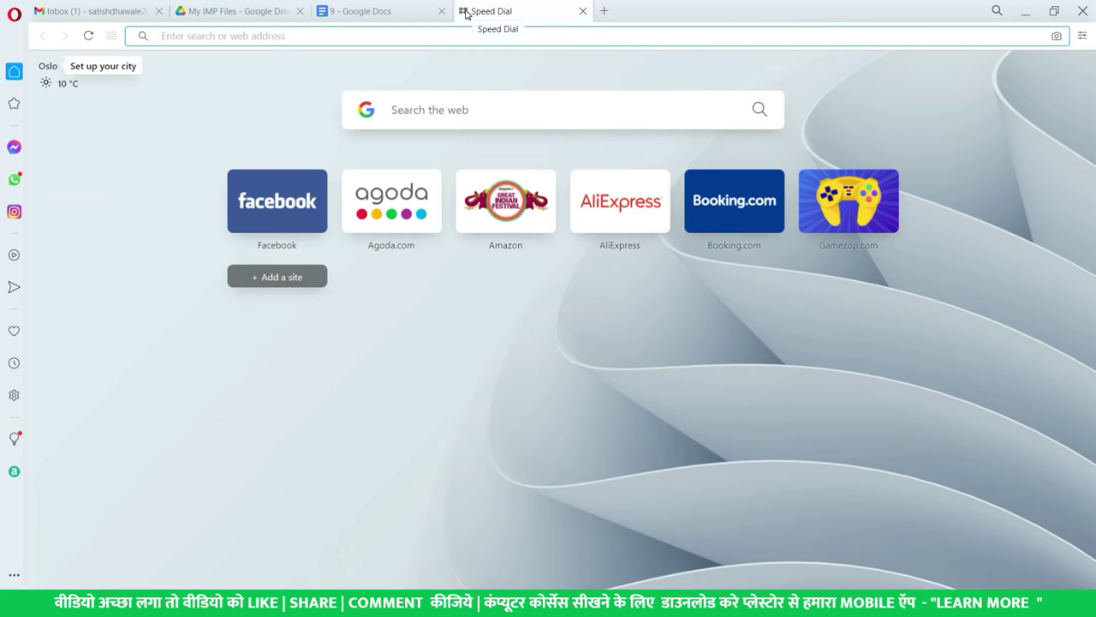
text(dri)
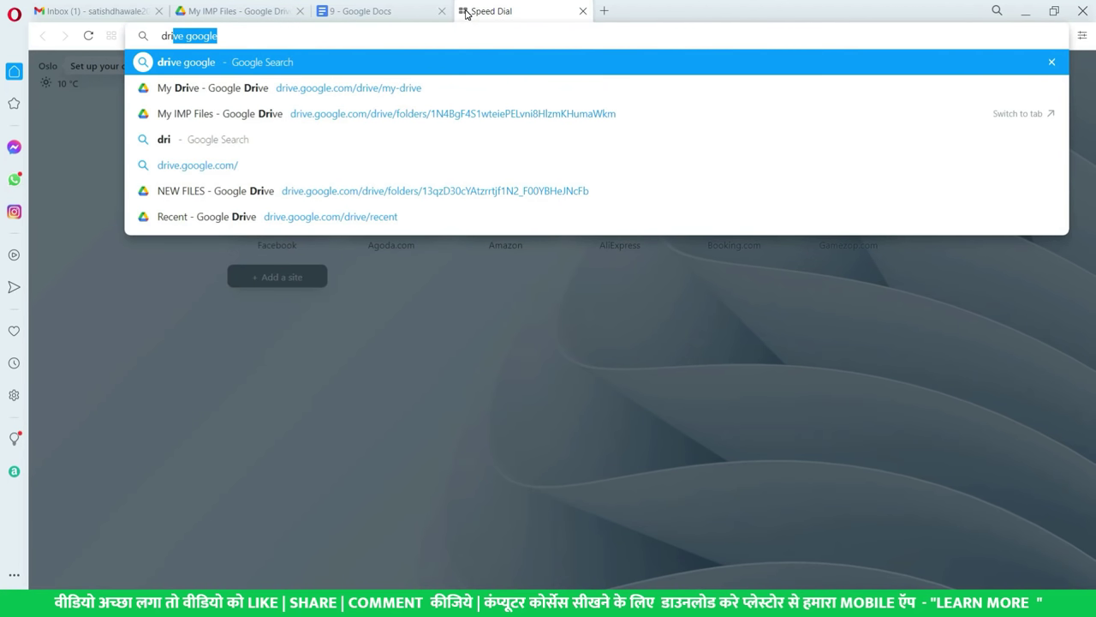
key(Down)
key(Escape)
key(Escape)
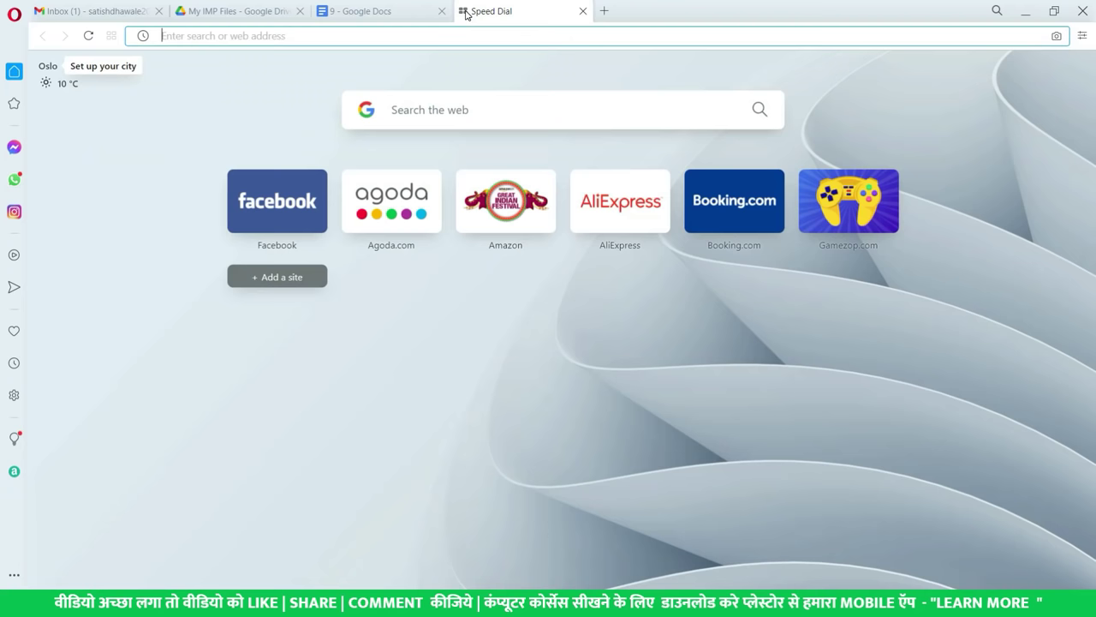
text(downlo)
key(BackSpace)
key(BackSpace)
key(BackSpace)
key(BackSpace)
key(BackSpace)
key(BackSpace)
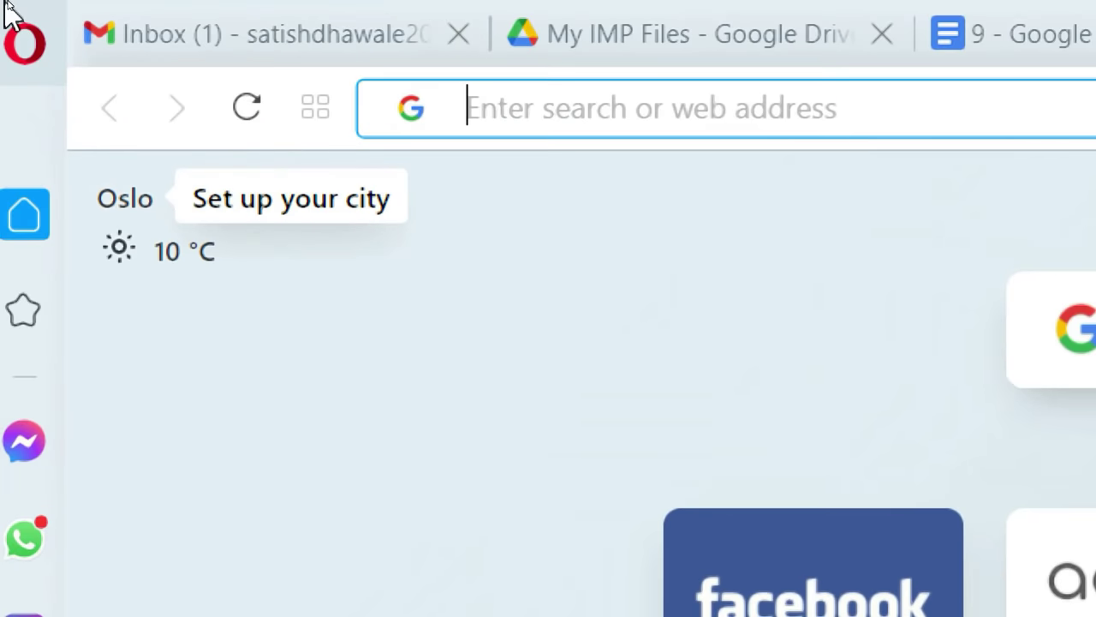
text(direc)
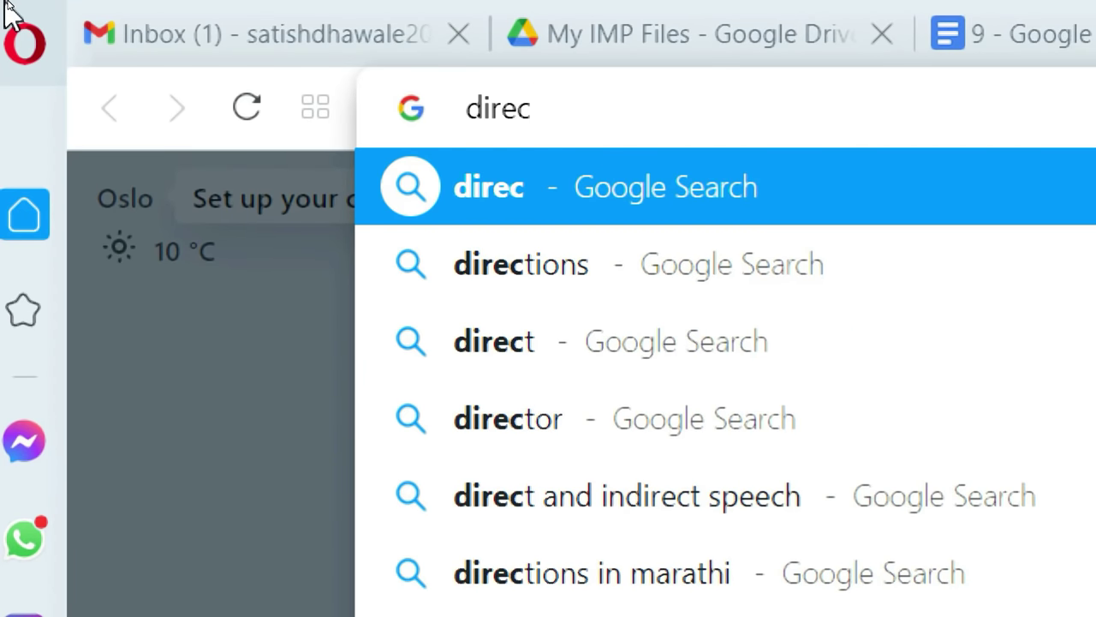
text(t downl)
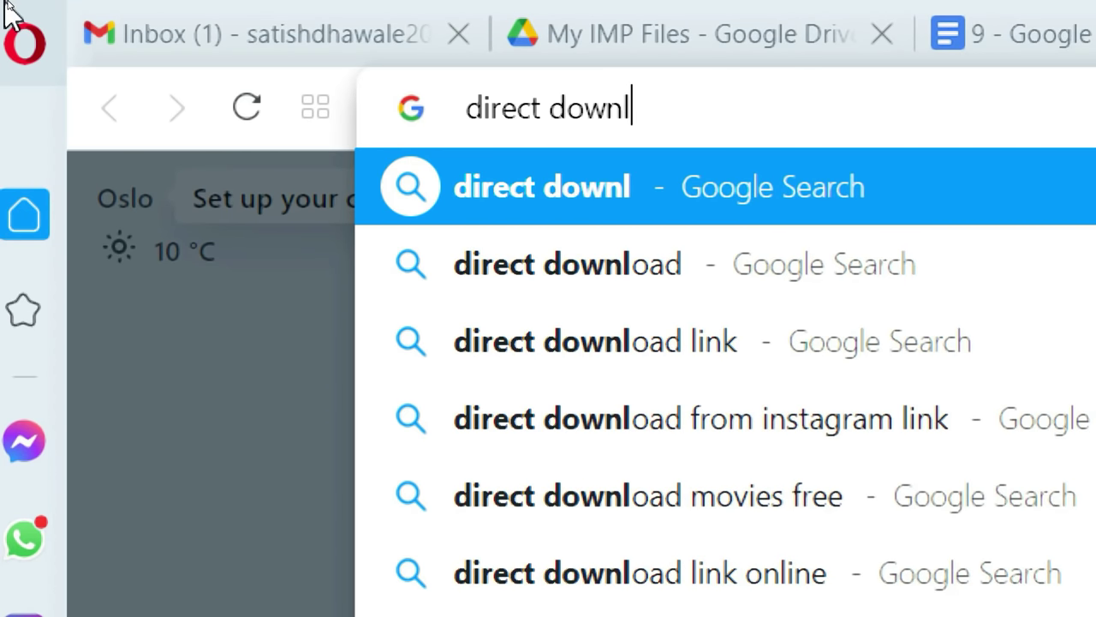
text(oad link)
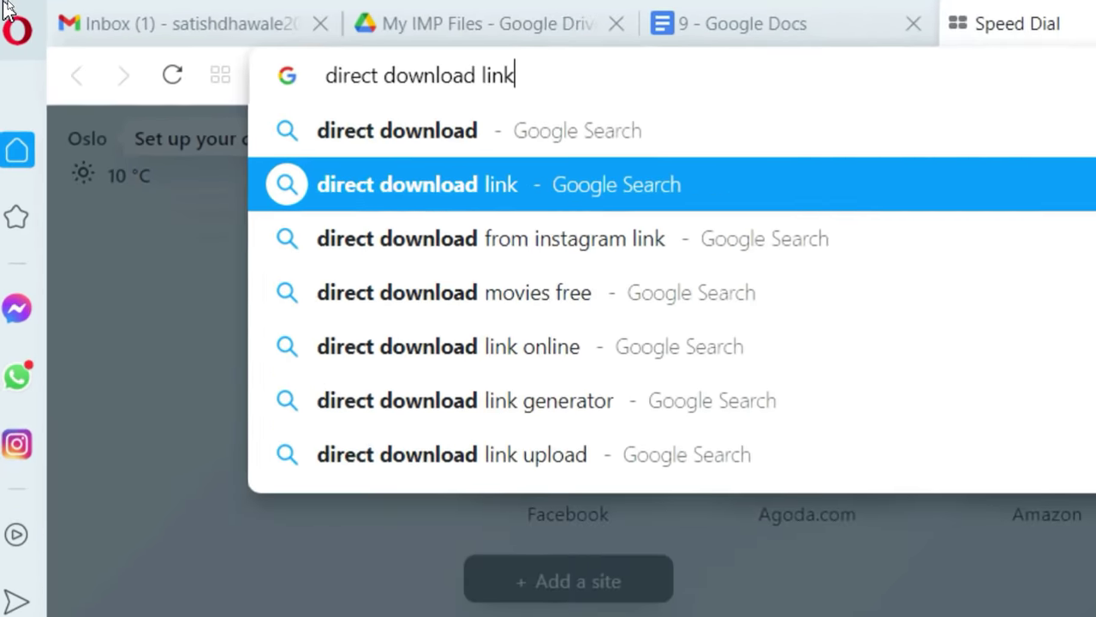
key(Return)
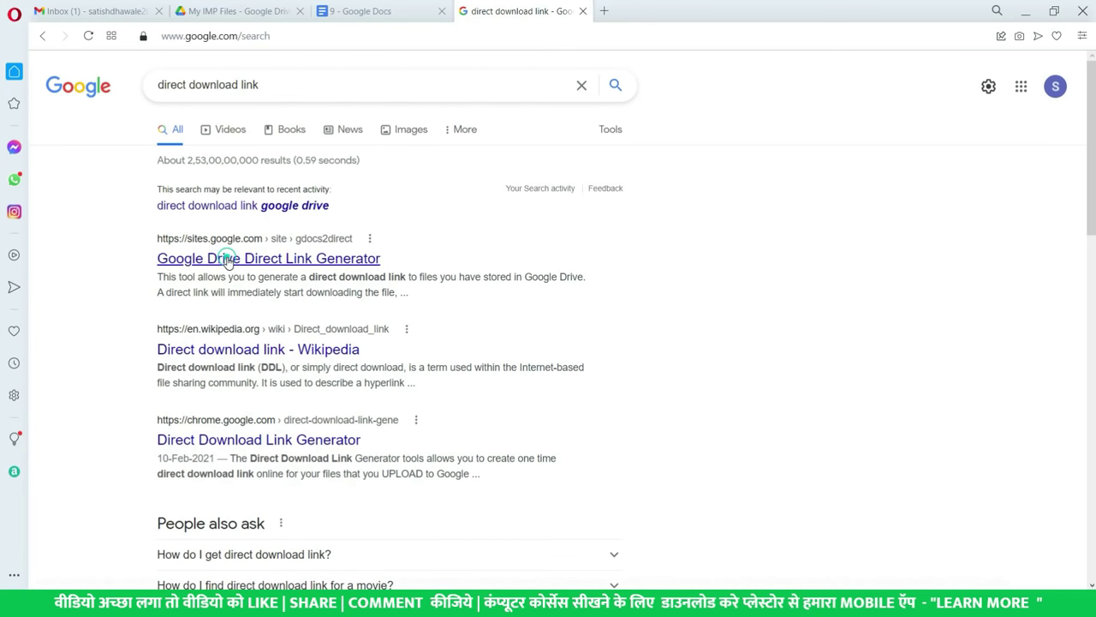
click(227, 260)
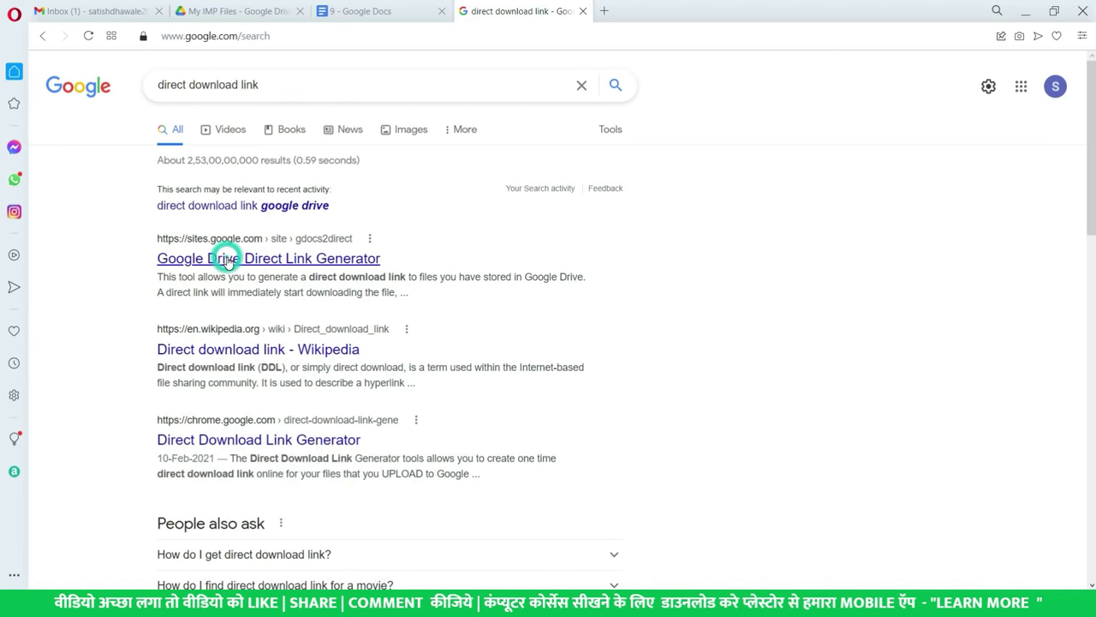
- Paste the spreadsheet's sharing URL into the generator and copy the created direct download link
scroll(351, 316, down, 2)
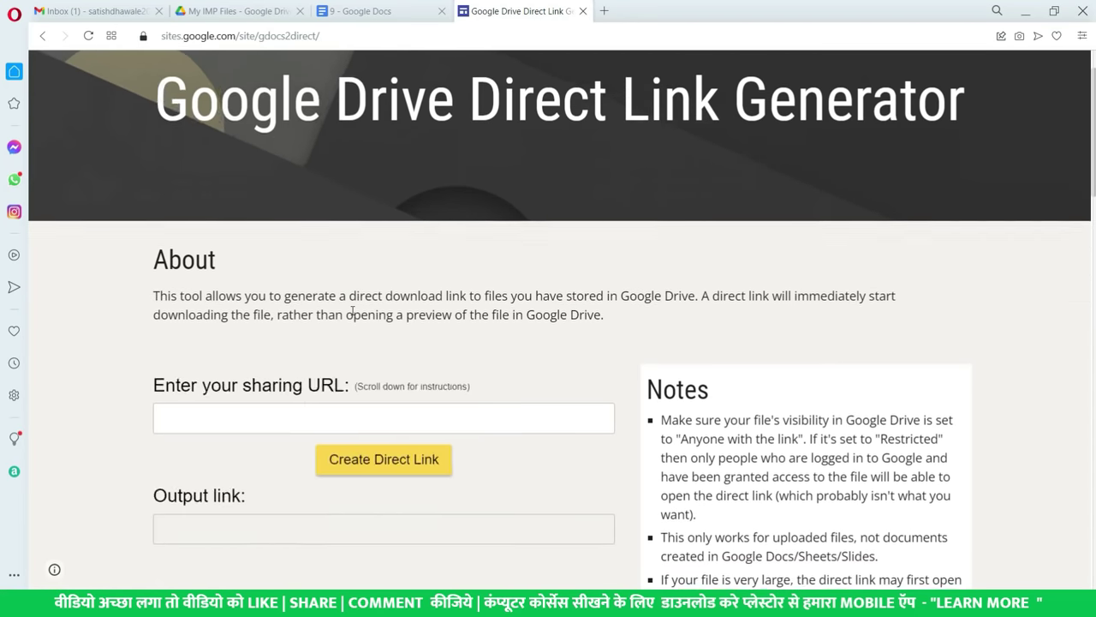
click(238, 347)
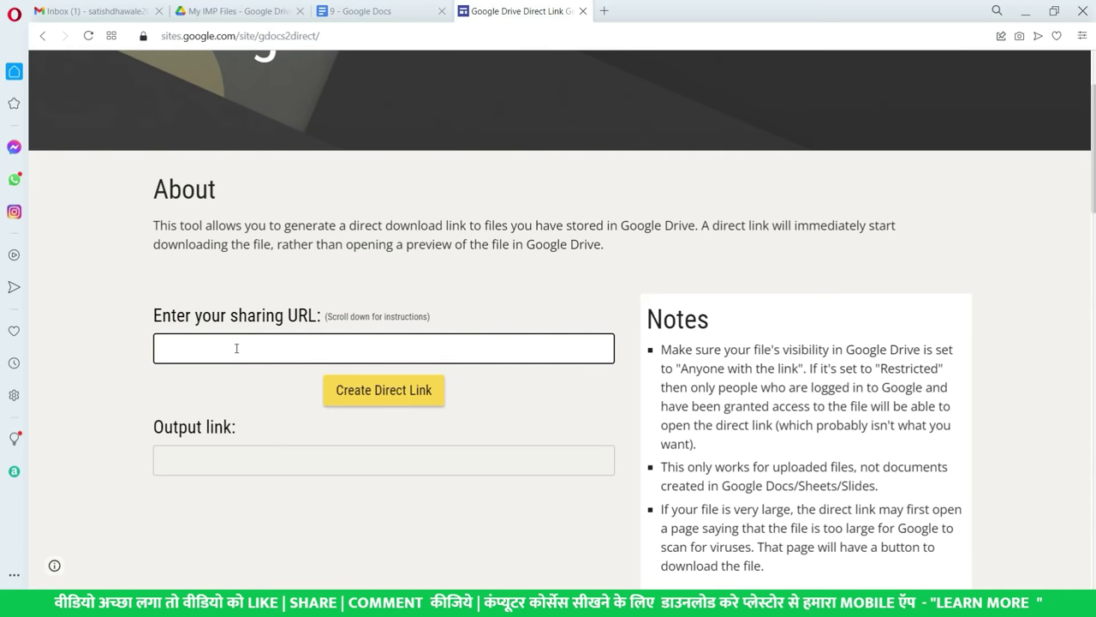
key(ctrl+v)
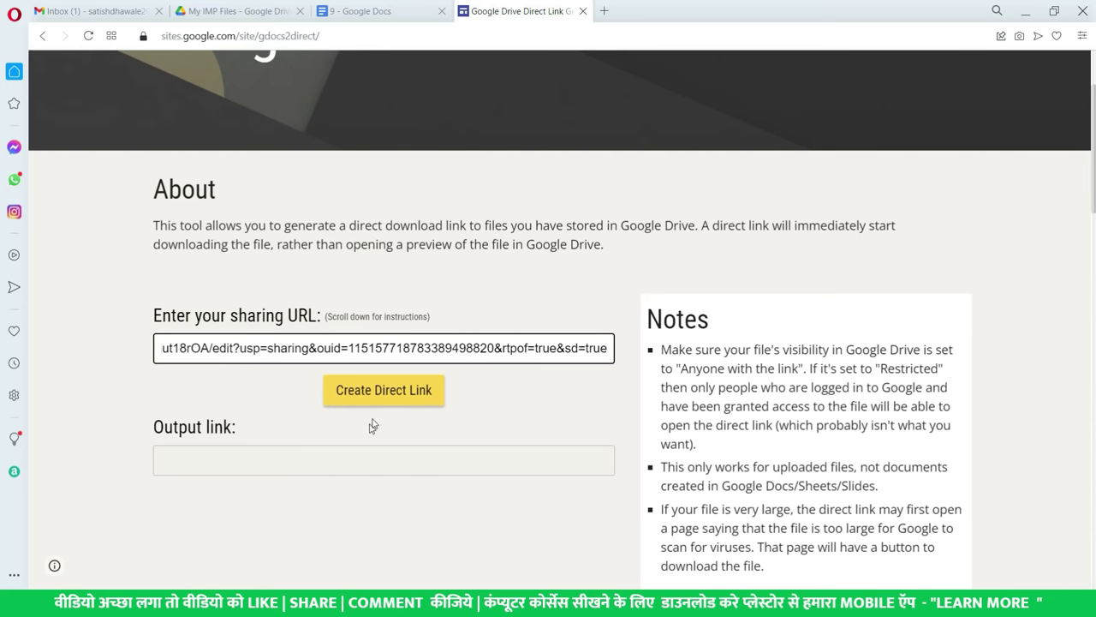
click(372, 396)
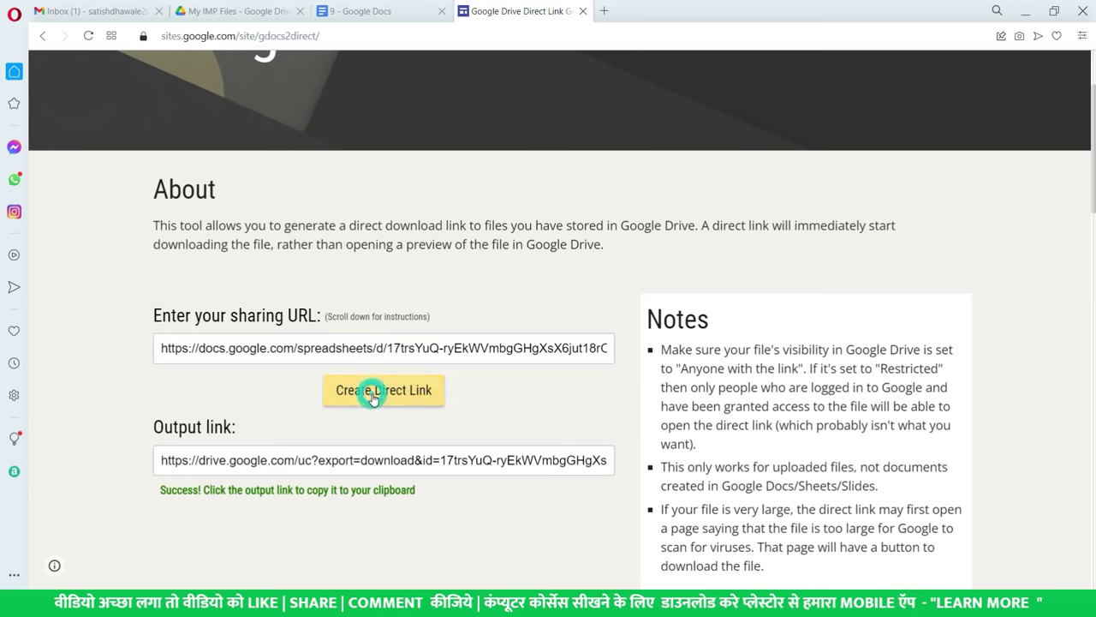
click(315, 460)
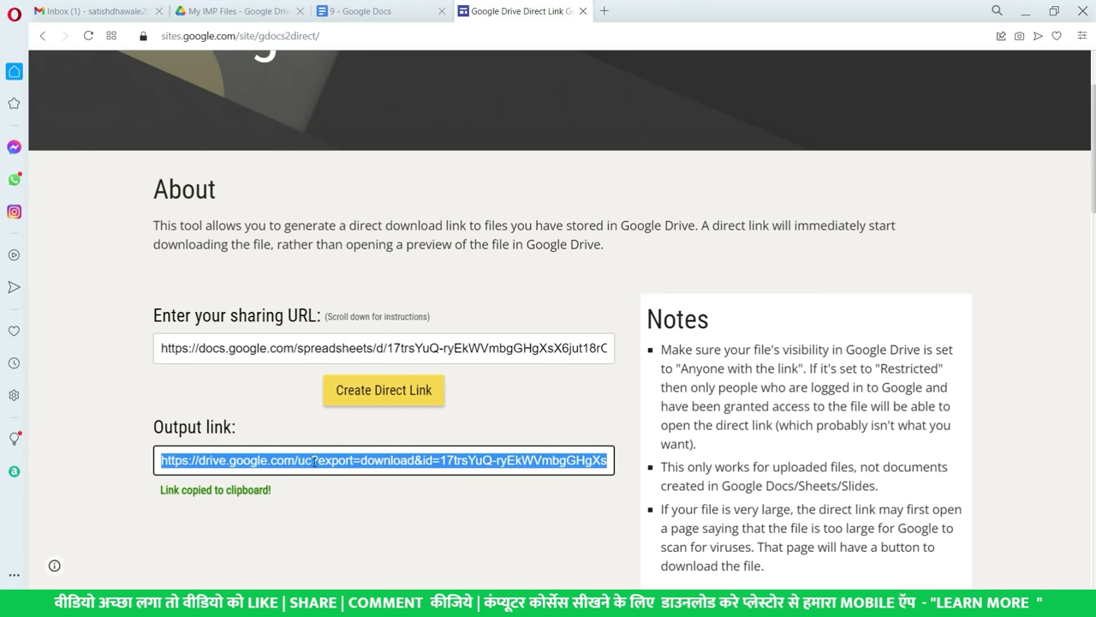
- Paste the direct link into a new Opera tab, then load it in a new Chrome tab to download
click(605, 9)
key(ctrl+v)
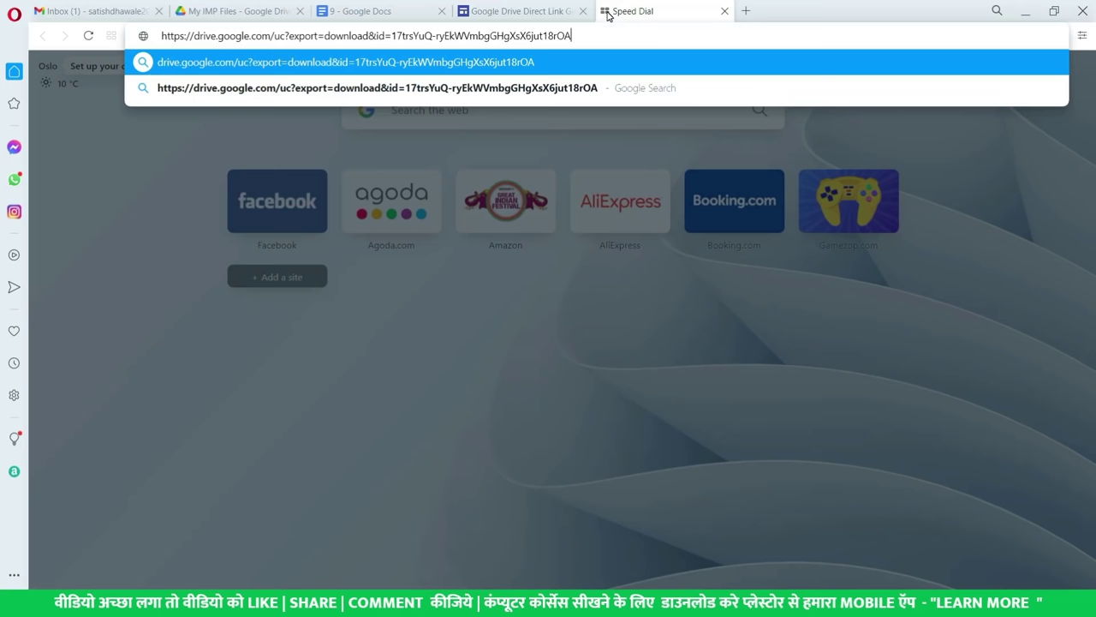
key(alt+Tab)
key(alt+Tab)
key(alt+Tab)
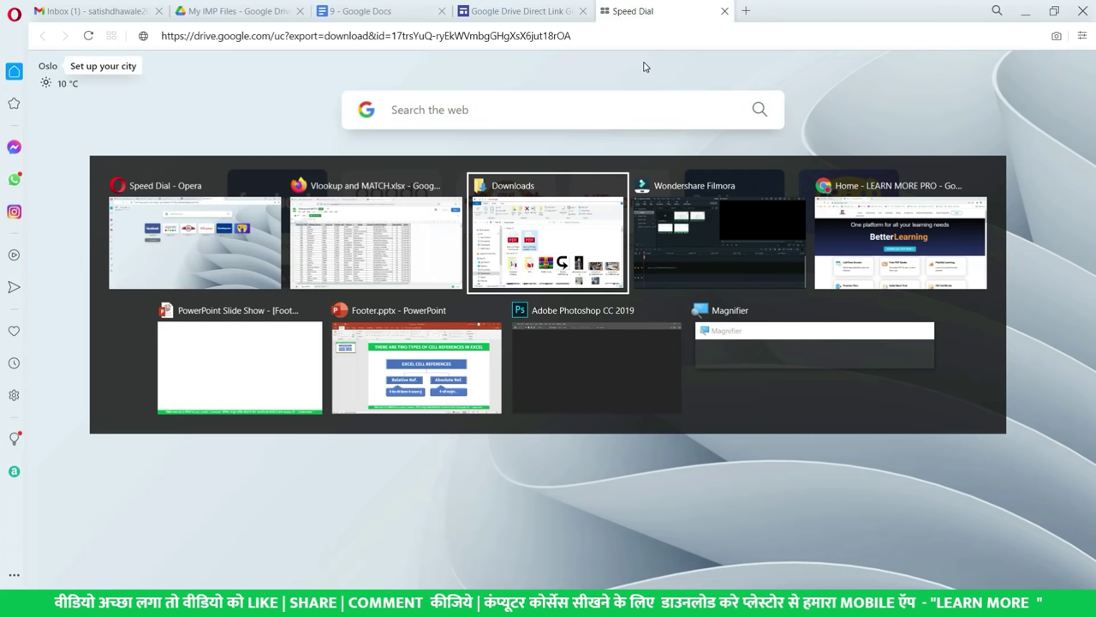
click(851, 233)
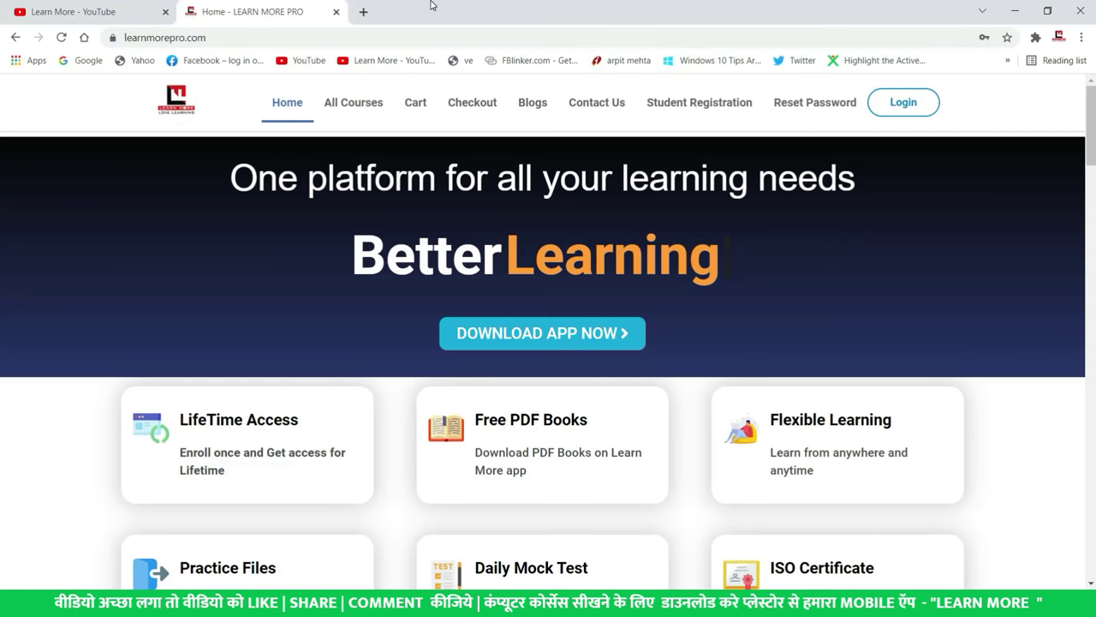
click(364, 11)
key(ctrl+v)
key(Return)
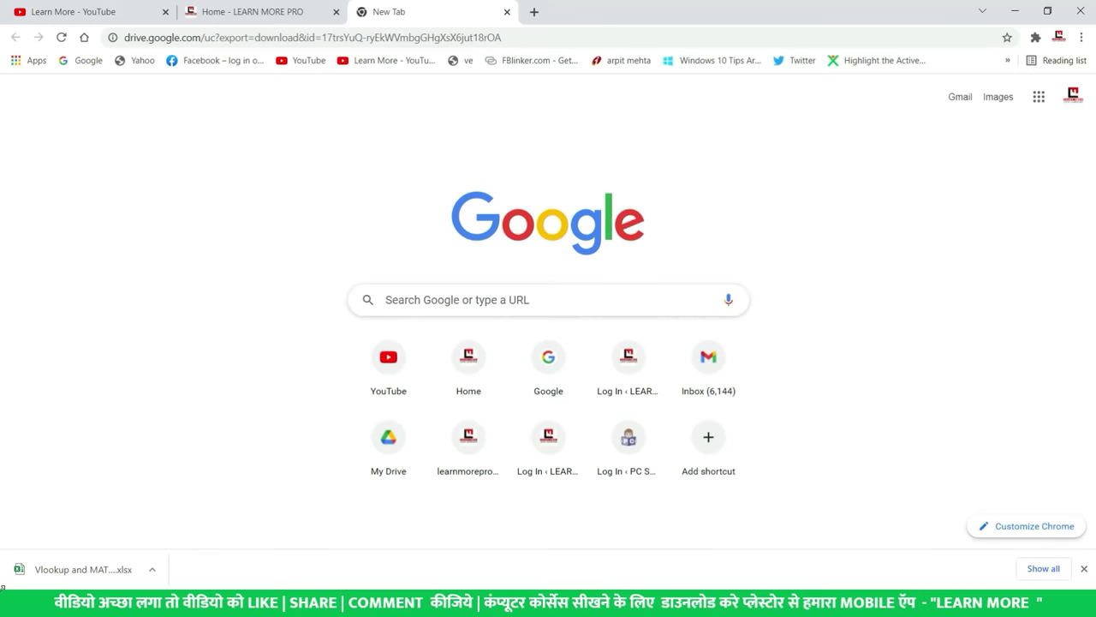
key(alt+Tab)
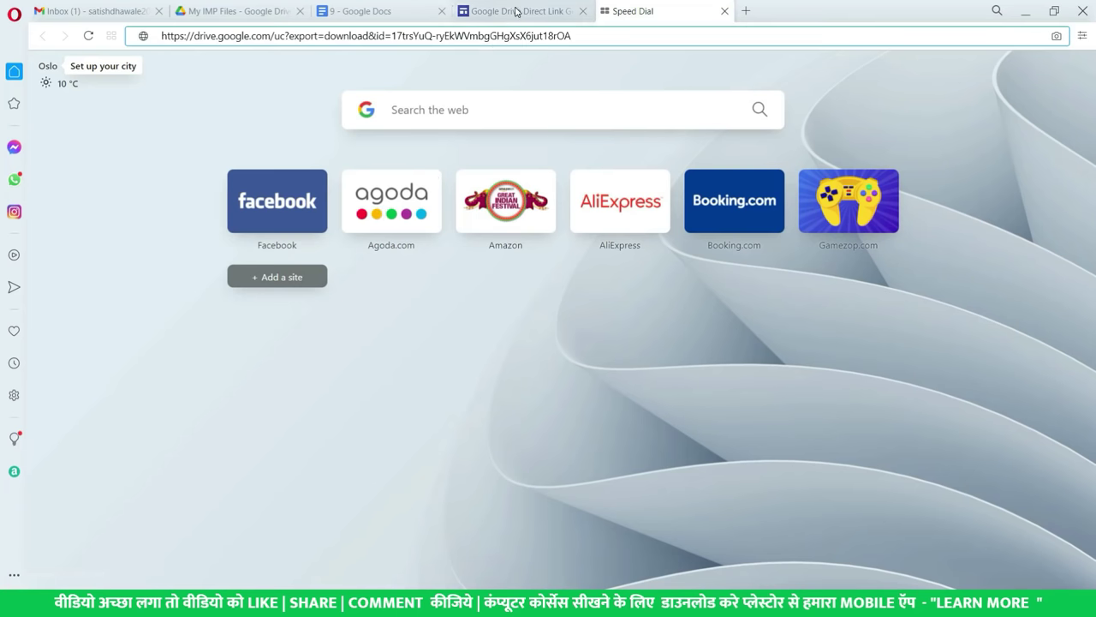
- Copy the Vlookup and MATCH.xlsx link again via Get link, then return to the My IMP Files tab
click(516, 11)
key(ctrl+2)
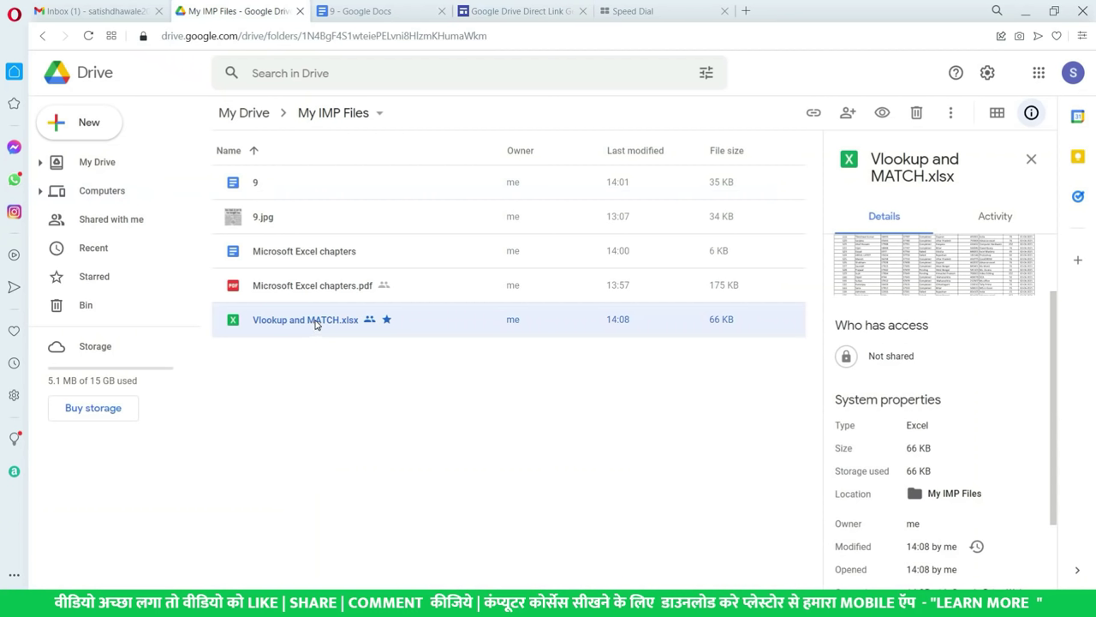
right_click(317, 322)
click(402, 335)
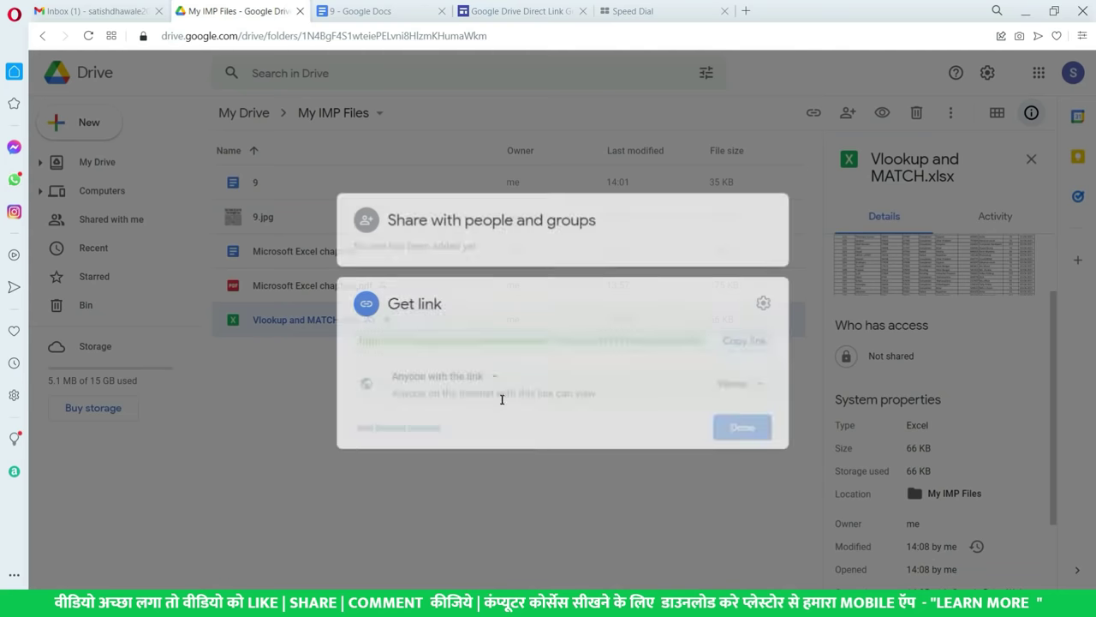
click(739, 342)
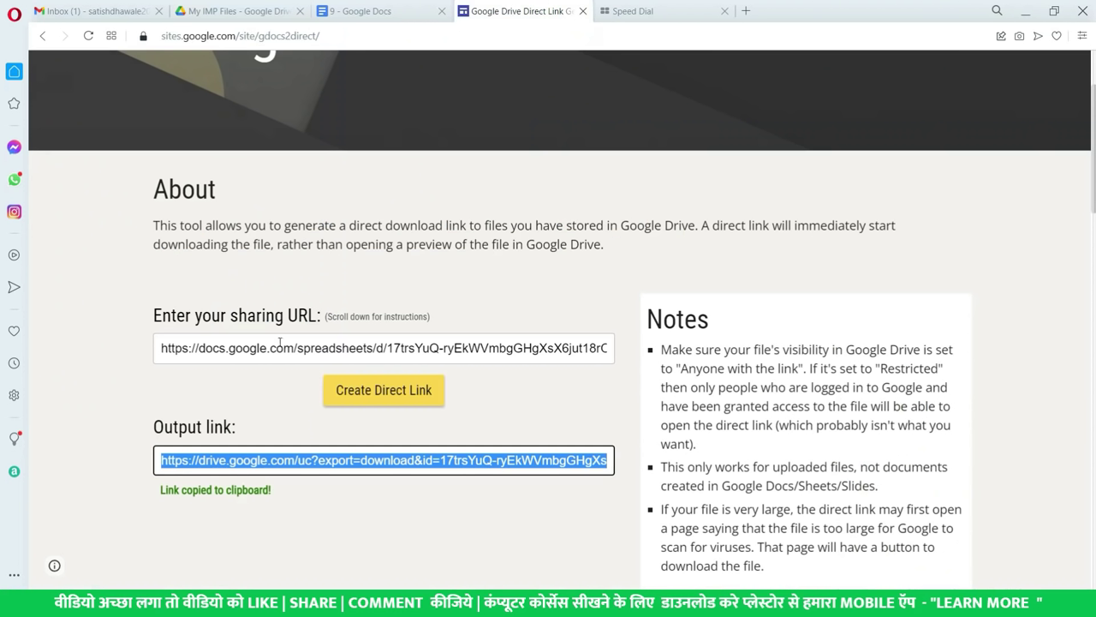
click(279, 342)
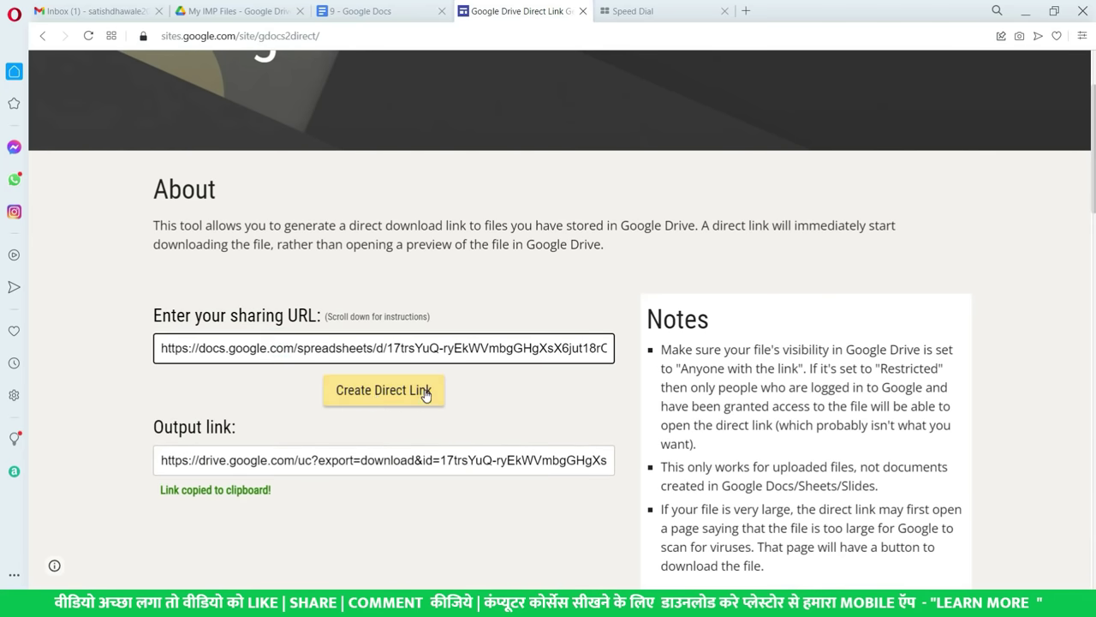
click(235, 12)
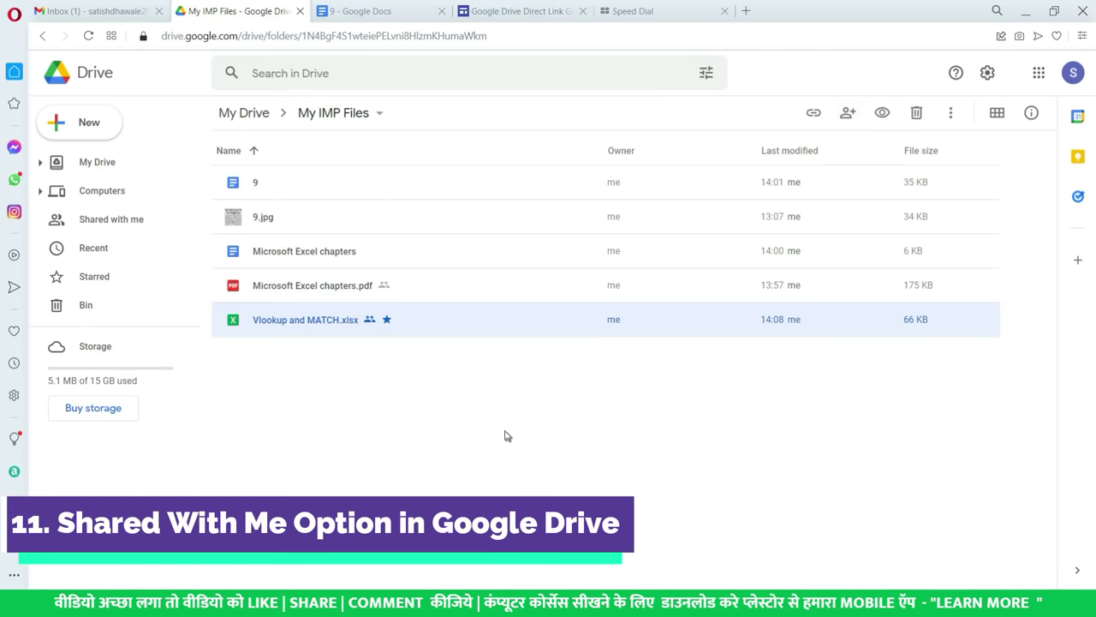
- Open Shared with me and start sharing the Forgot Windows 10 Password.mp4 video
click(79, 229)
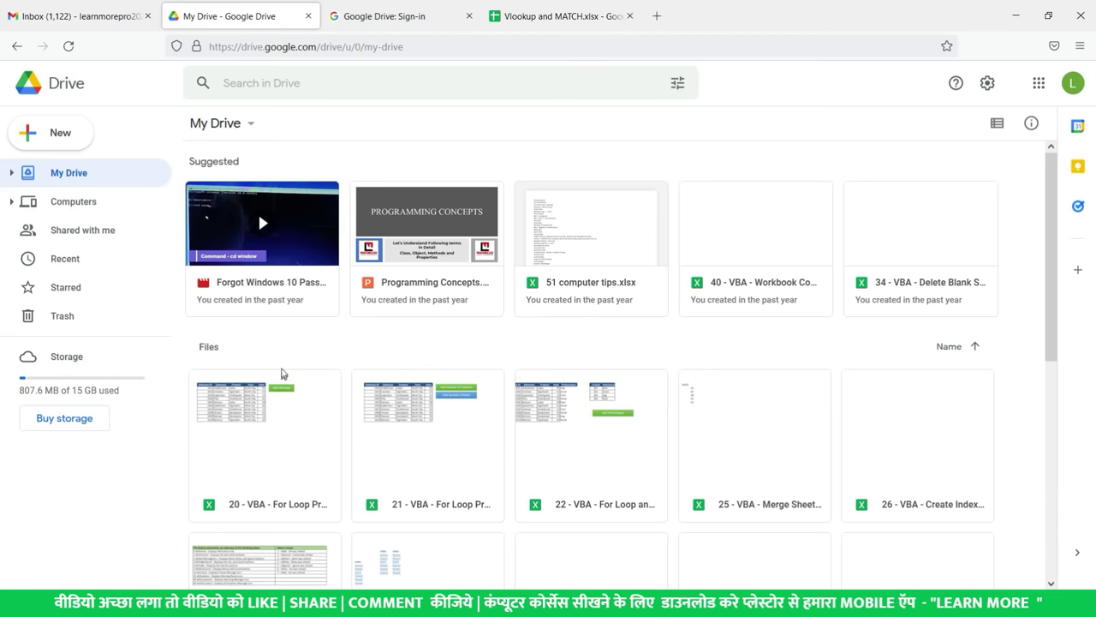
right_click(293, 268)
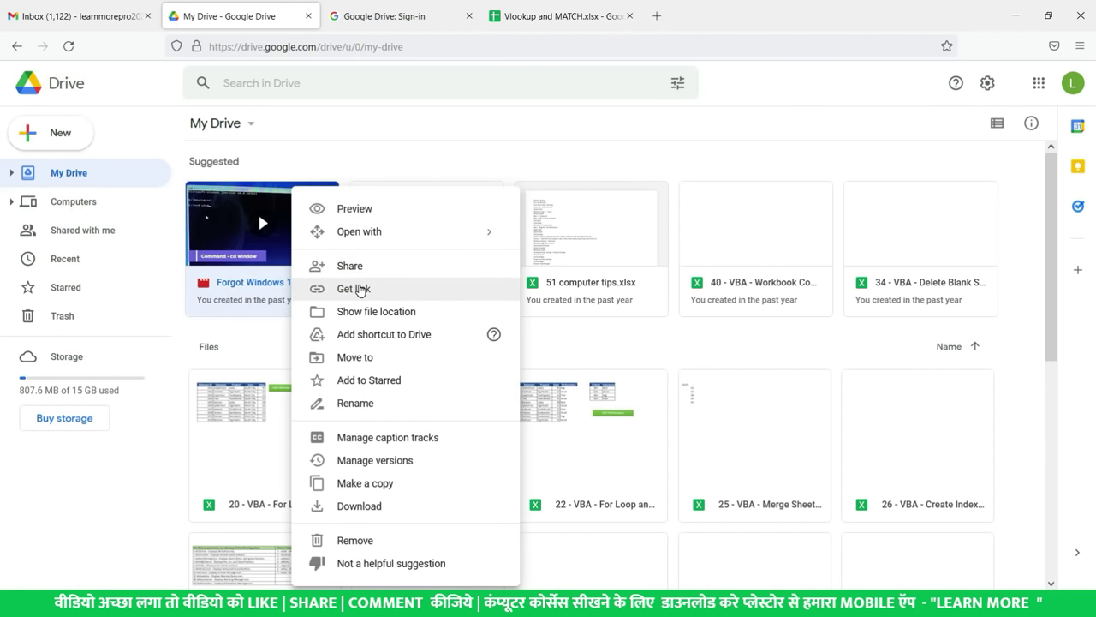
click(358, 268)
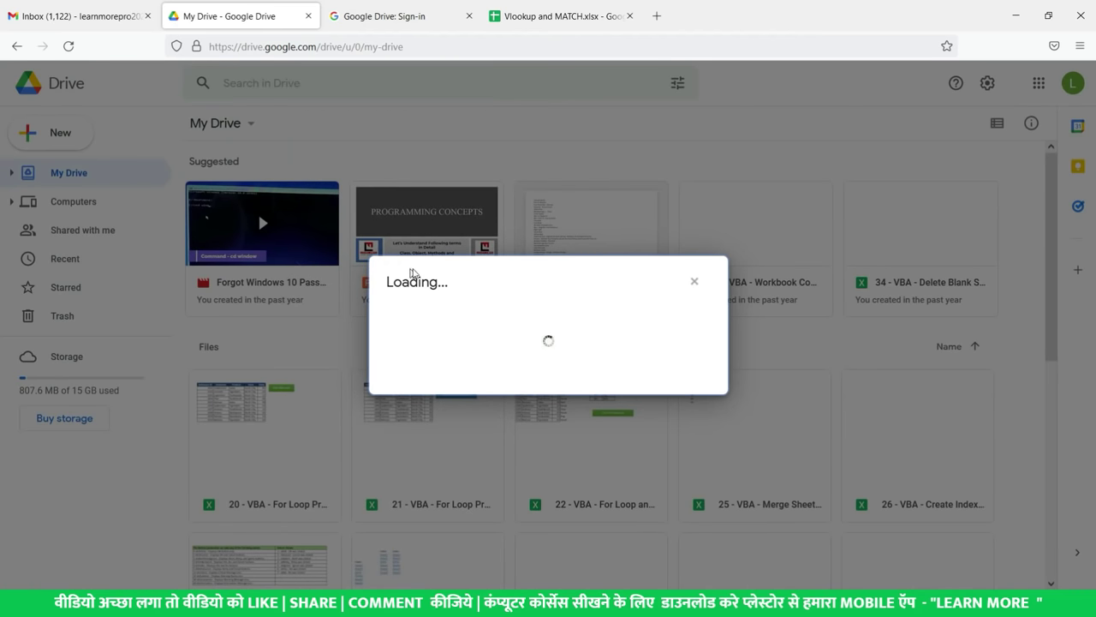
- Add the recipient's e-mail address, send the share, and switch to the other browser
click(454, 256)
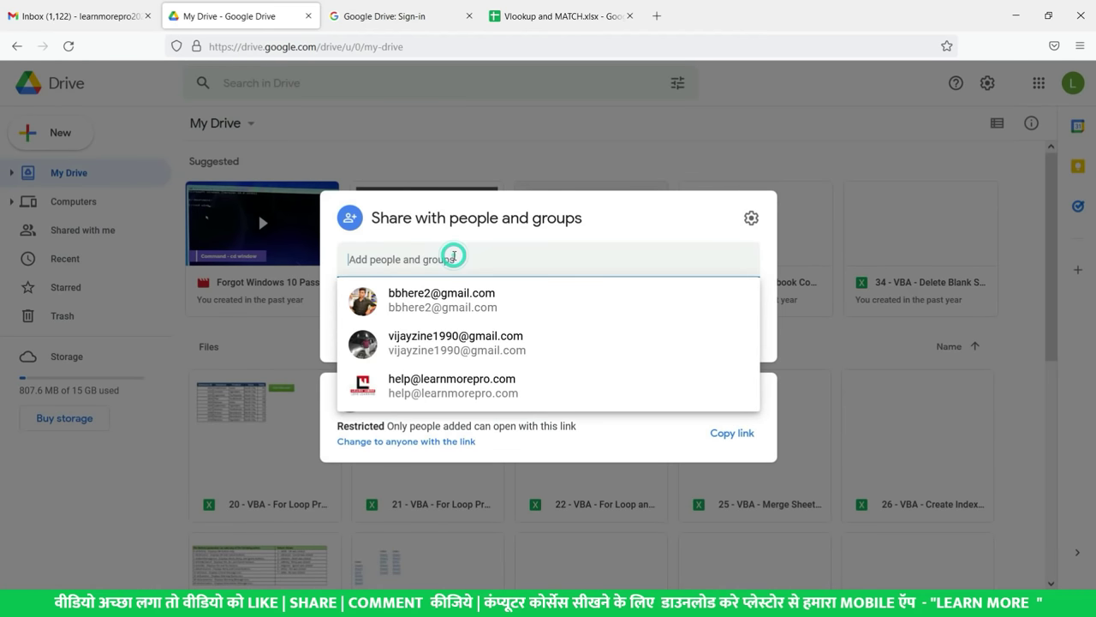
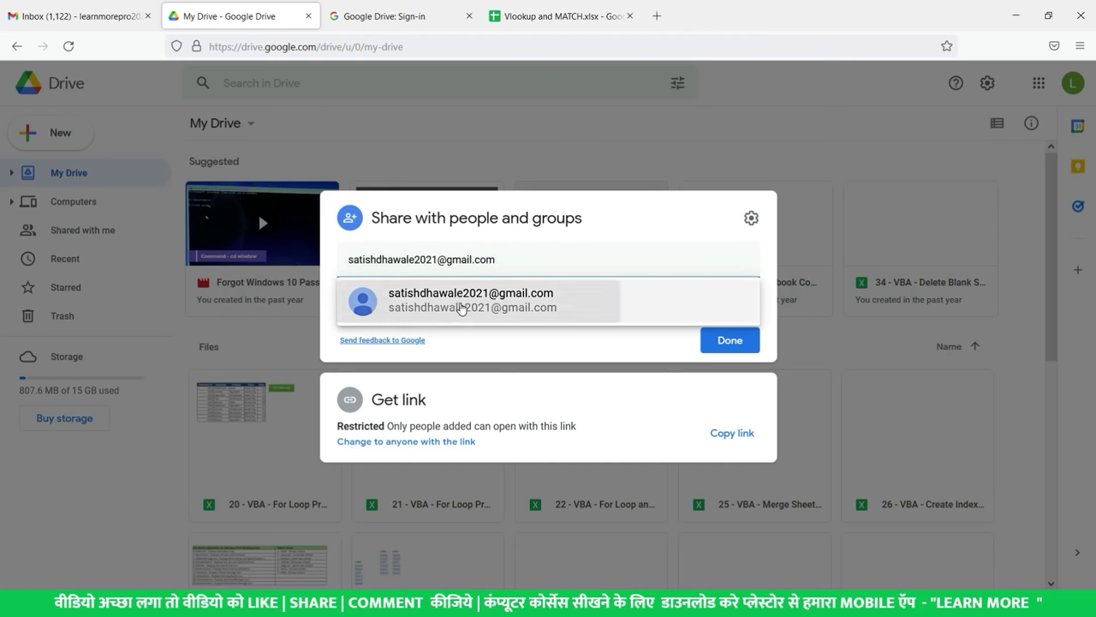
click(458, 308)
click(751, 307)
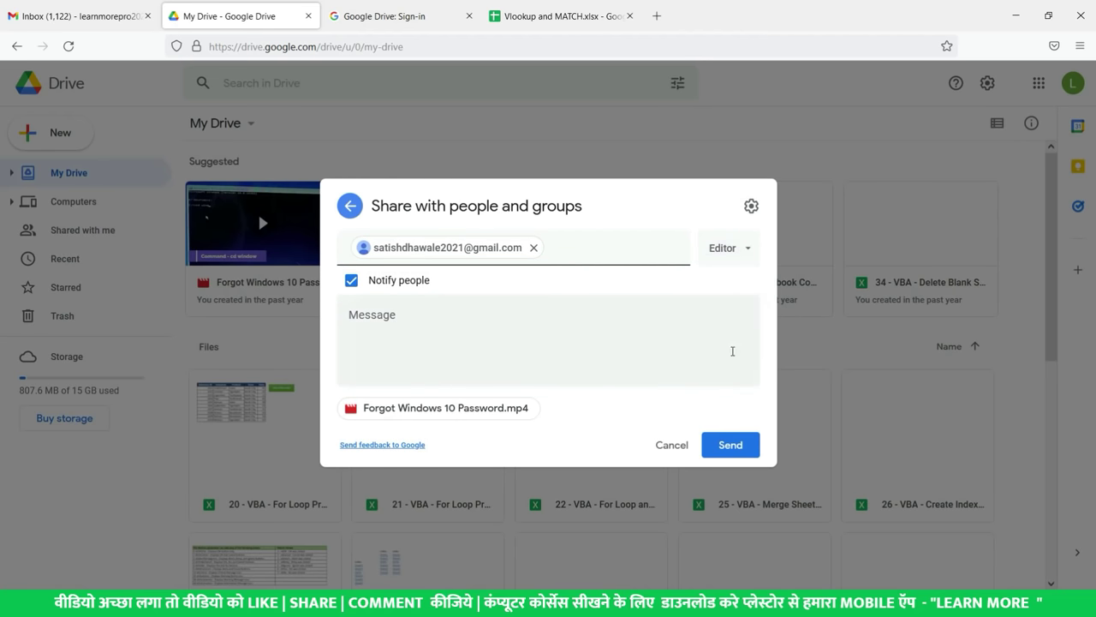
click(735, 446)
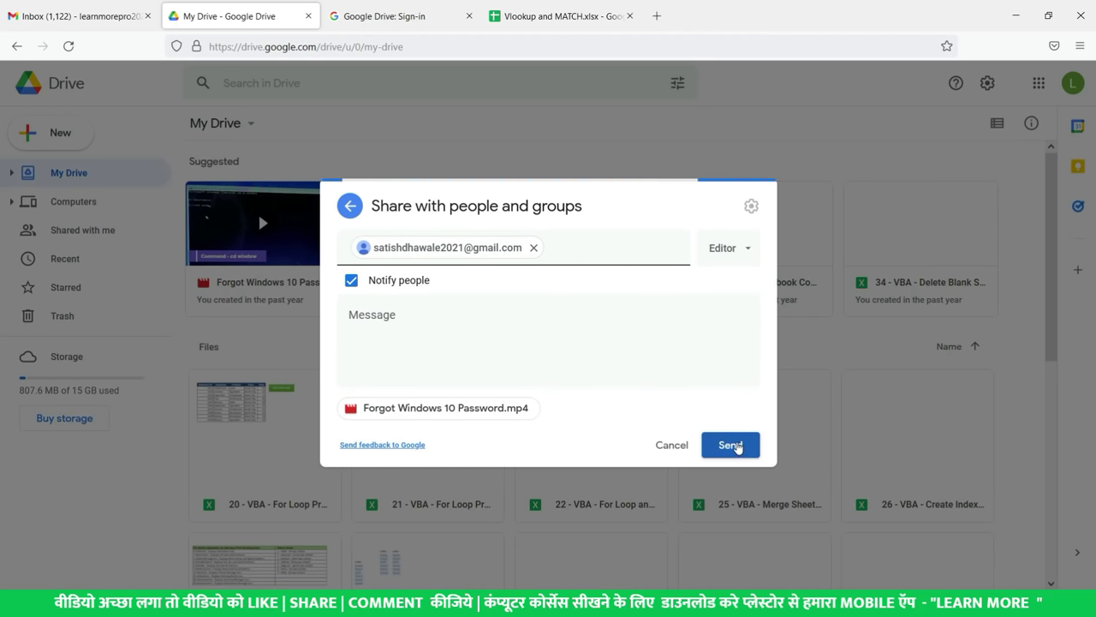
key(alt+Tab)
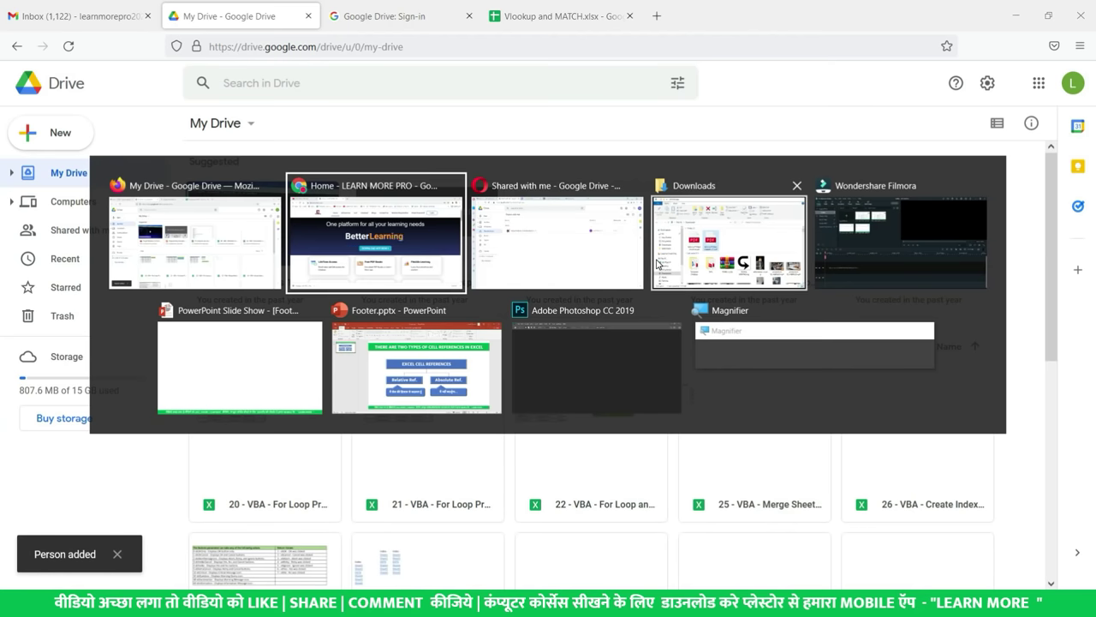
key(alt+Tab)
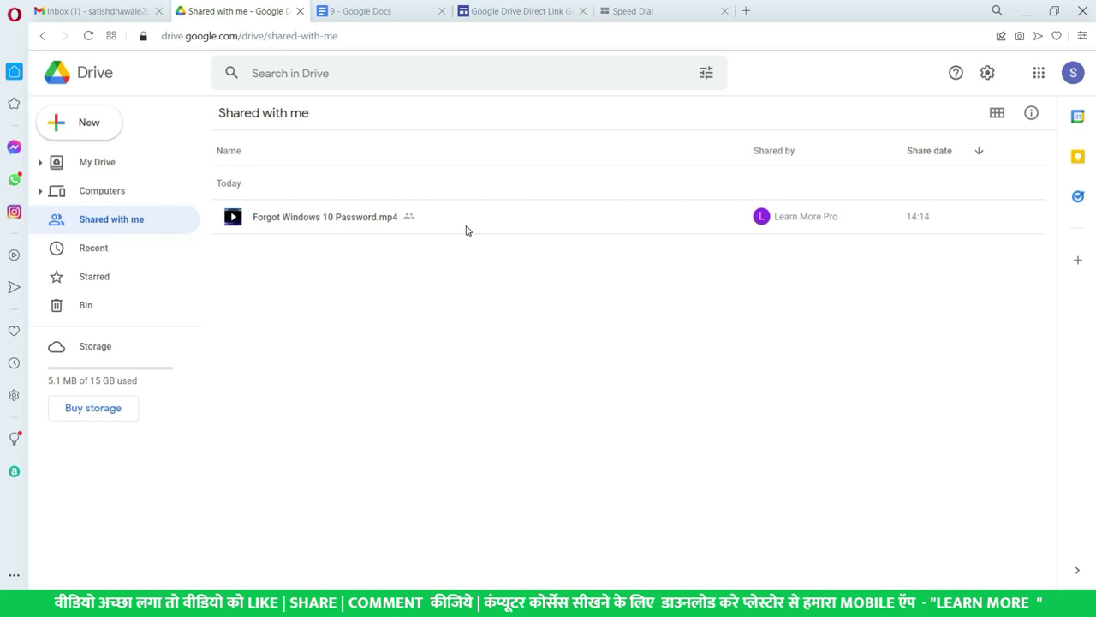
- Switch to the Chrome window showing the learnmorepro.com home page
key(alt+Tab)
key(alt+Tab)
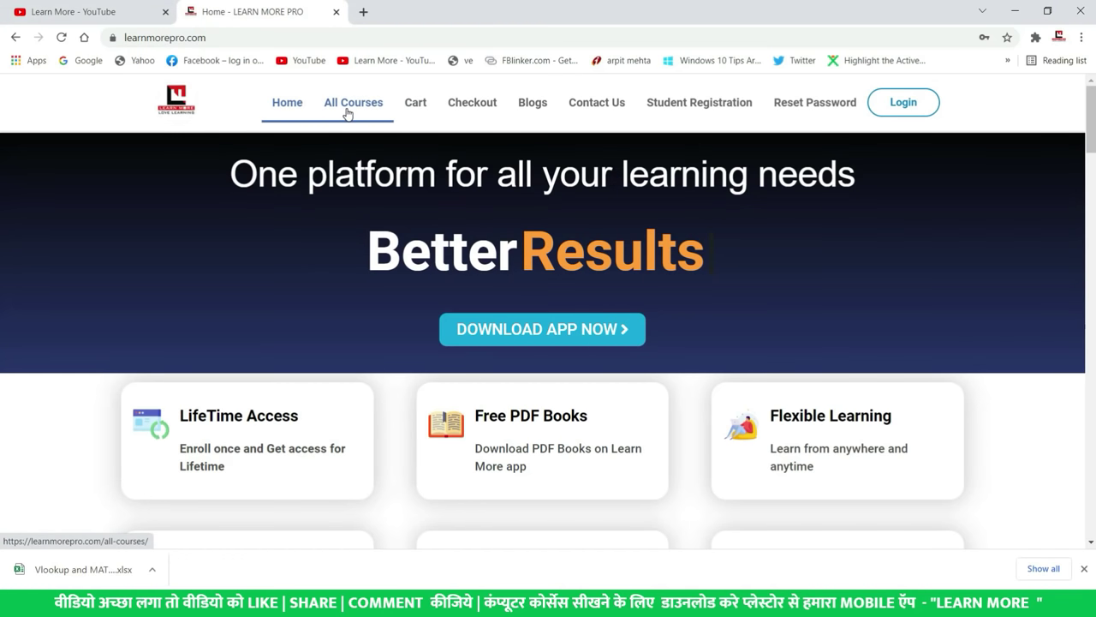
- Scroll through the Learn More Pro All Courses course cards, then return to the Drive window
click(351, 109)
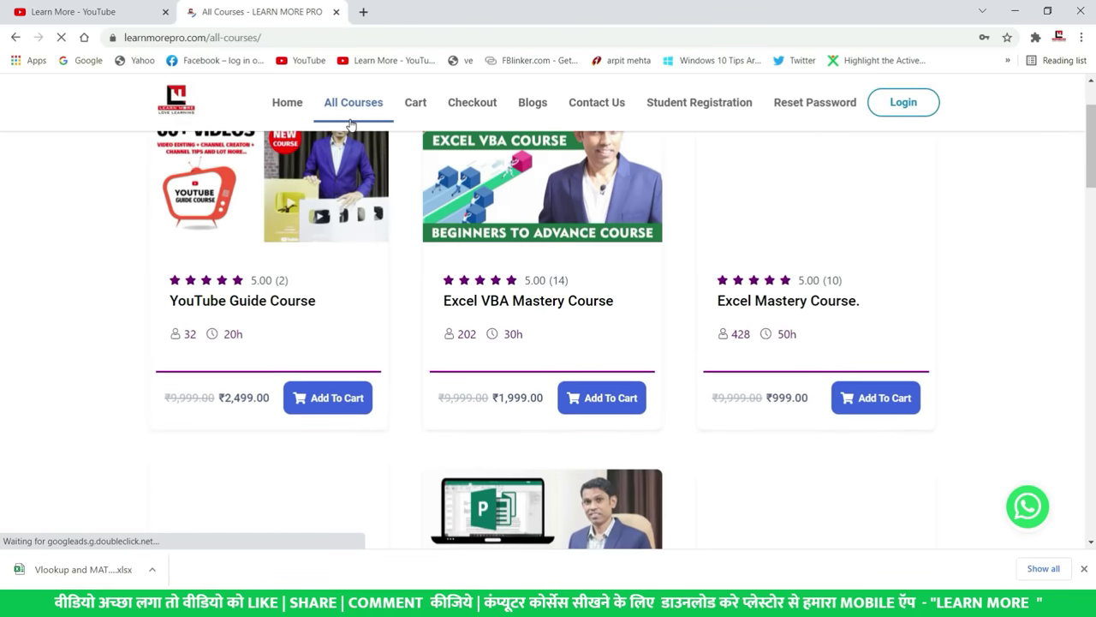
scroll(375, 171, down, 3)
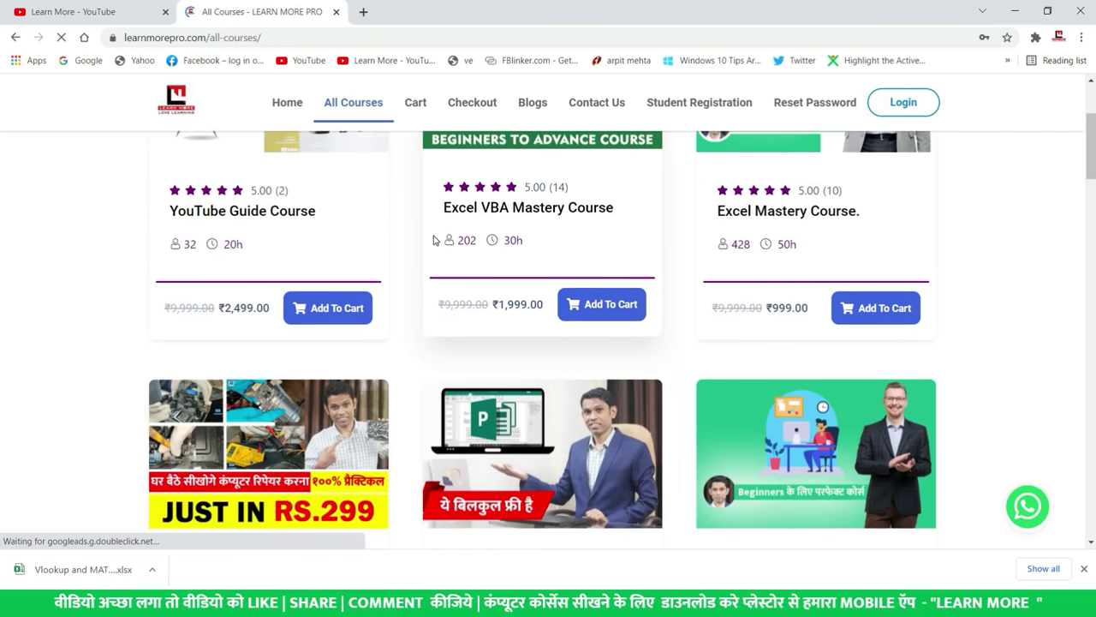
scroll(433, 240, down, 10)
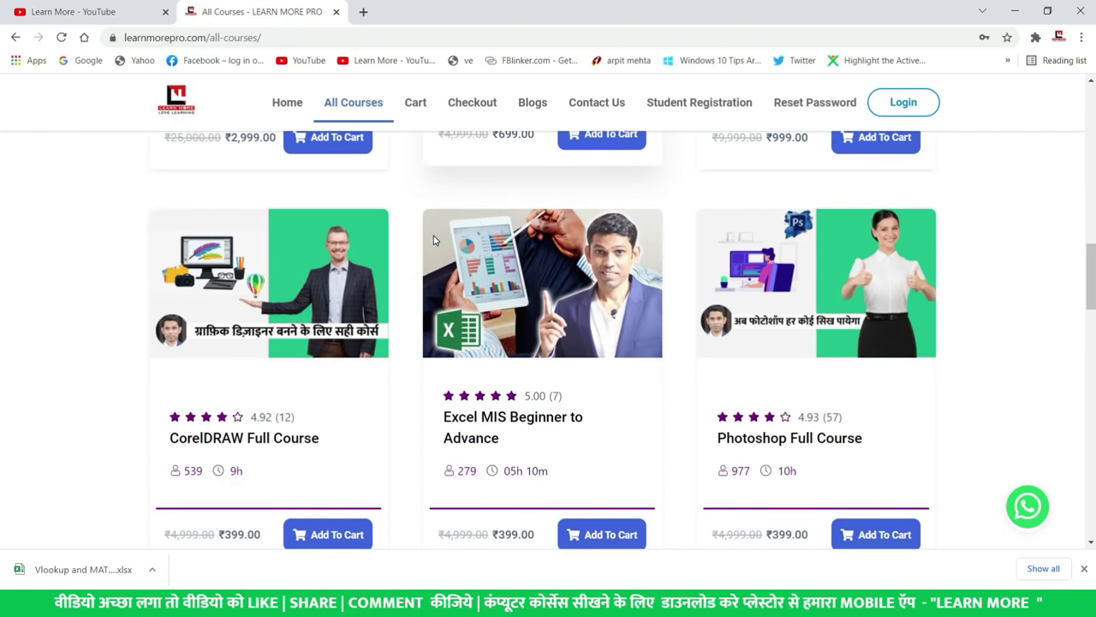
scroll(433, 240, down, 8)
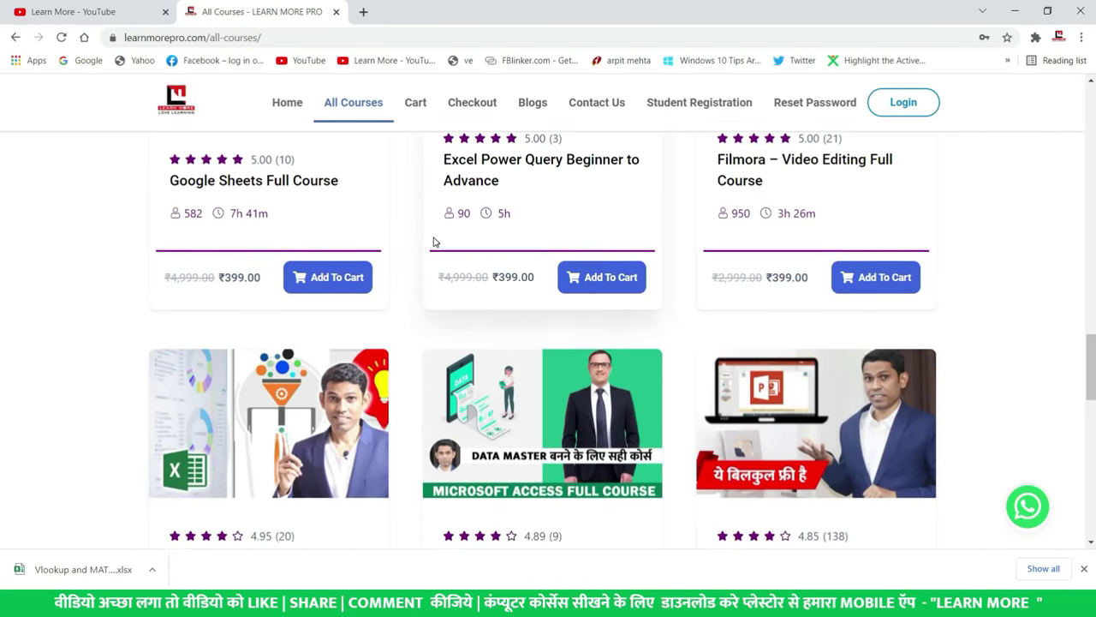
scroll(433, 243, down, 3)
scroll(433, 242, down, 4)
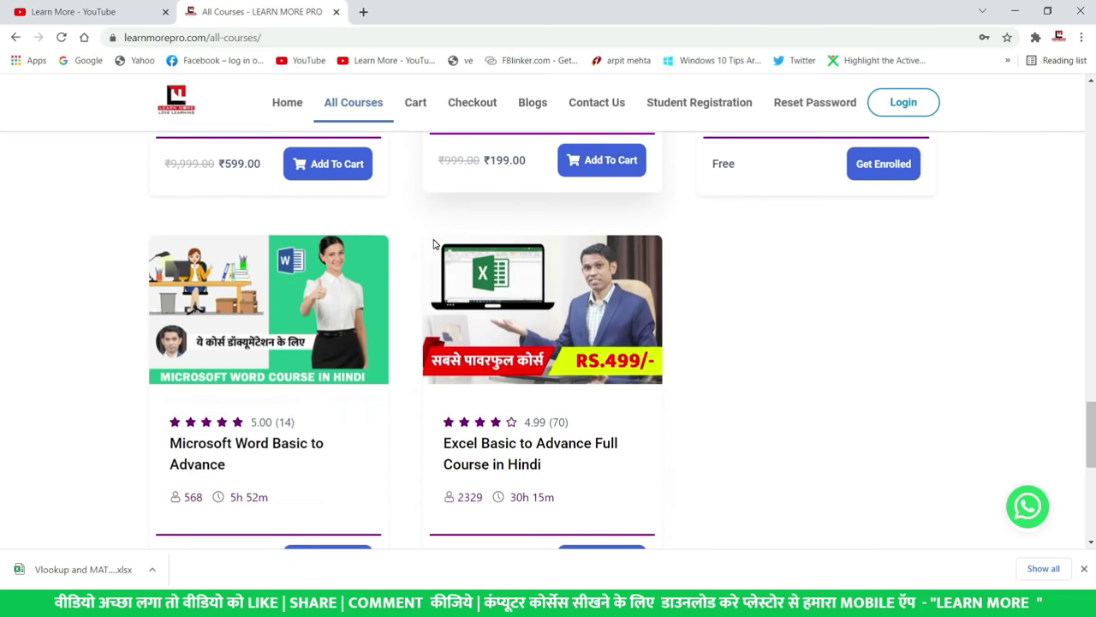
scroll(433, 244, down, 3)
scroll(434, 244, up, 20)
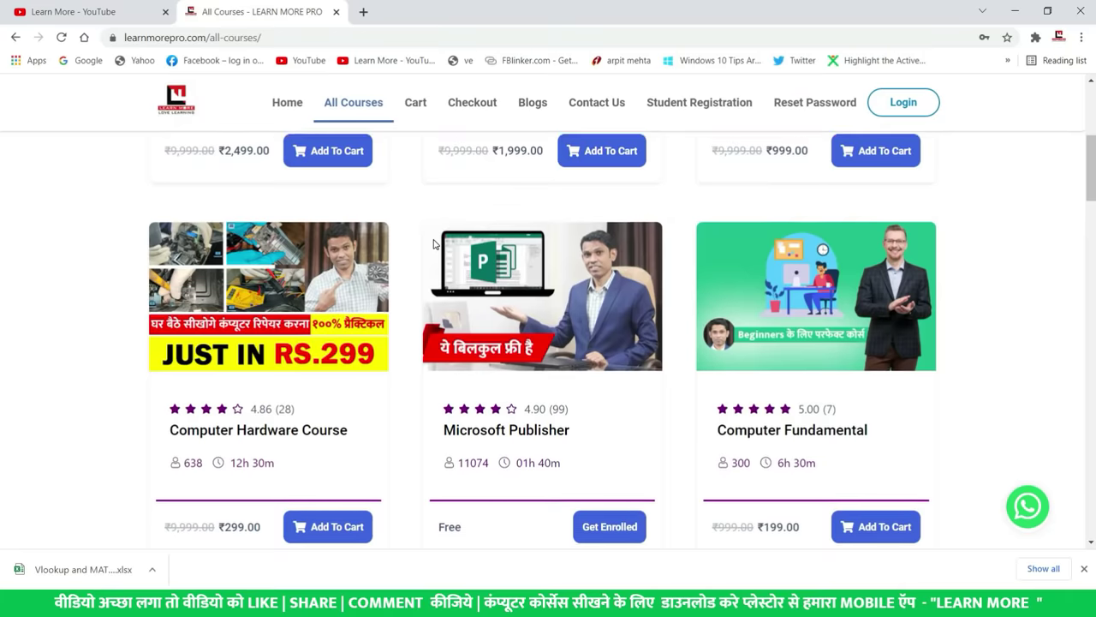
scroll(433, 244, up, 5)
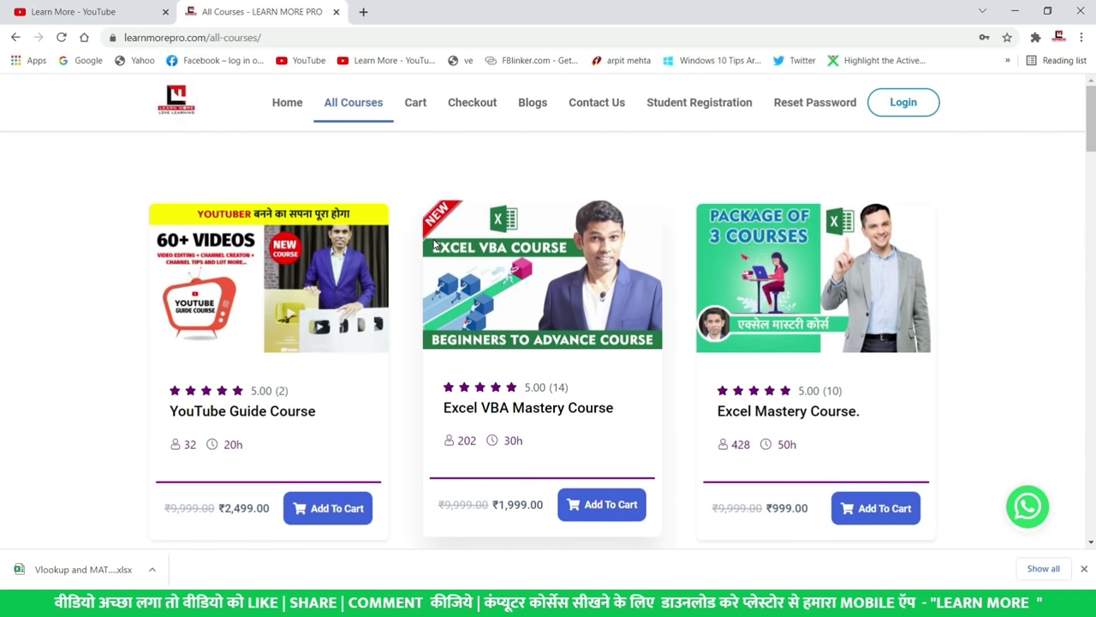
scroll(433, 244, down, 2)
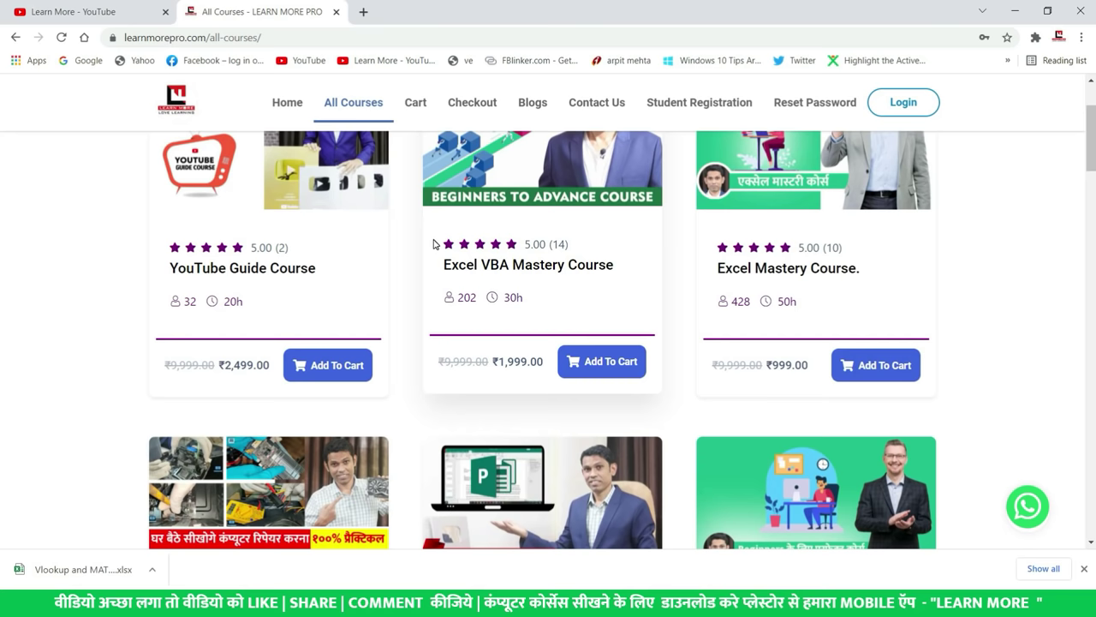
scroll(469, 258, up, 2)
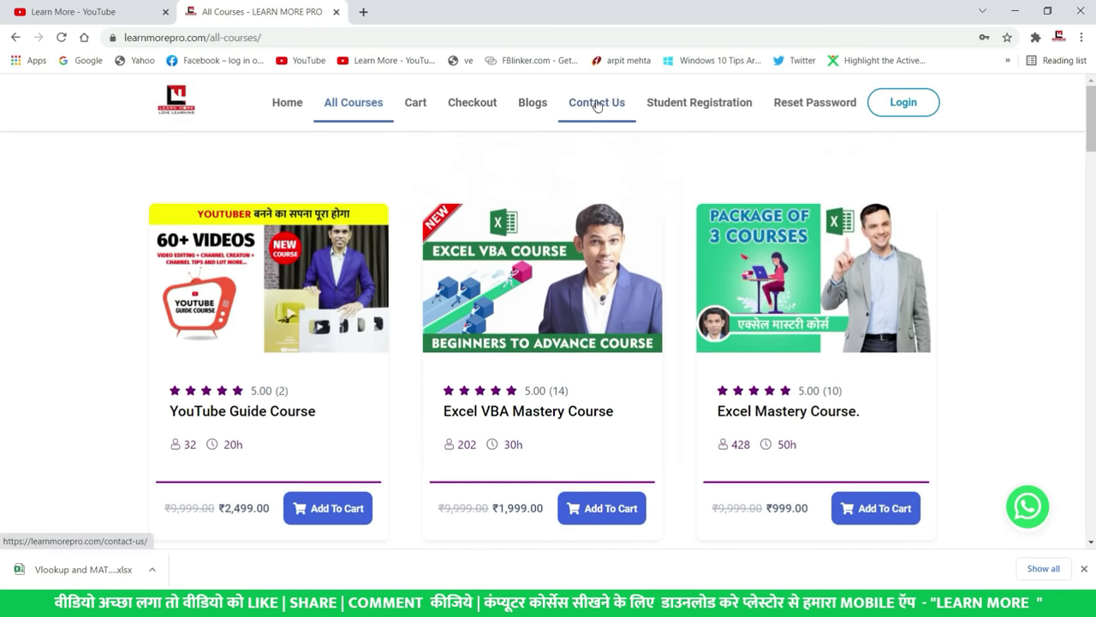
scroll(630, 343, down, 4)
scroll(629, 343, down, 6)
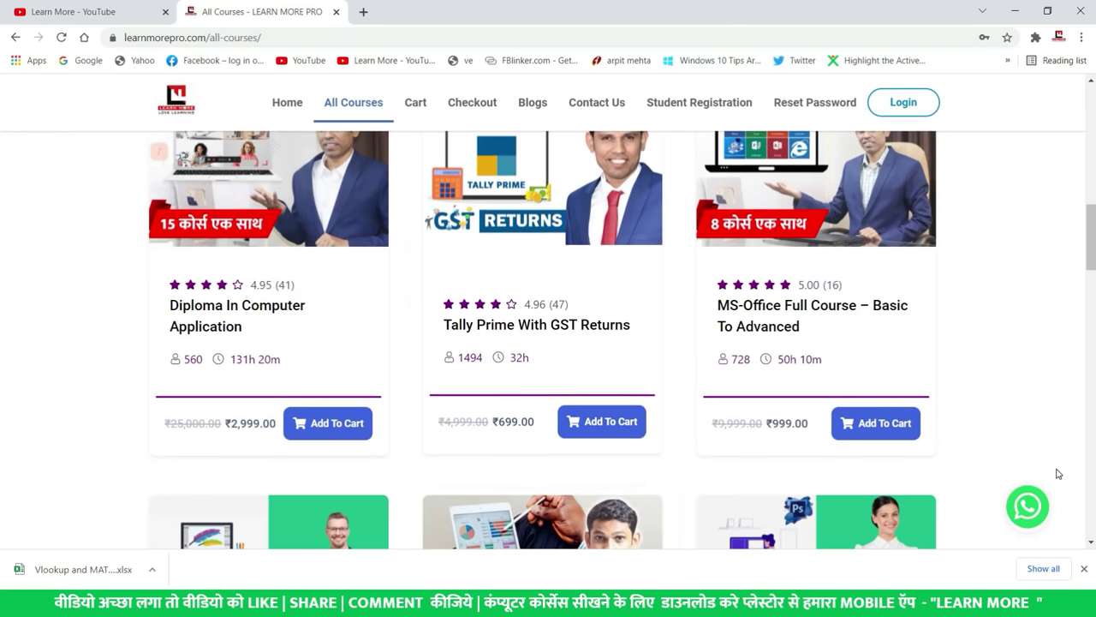
scroll(753, 423, down, 10)
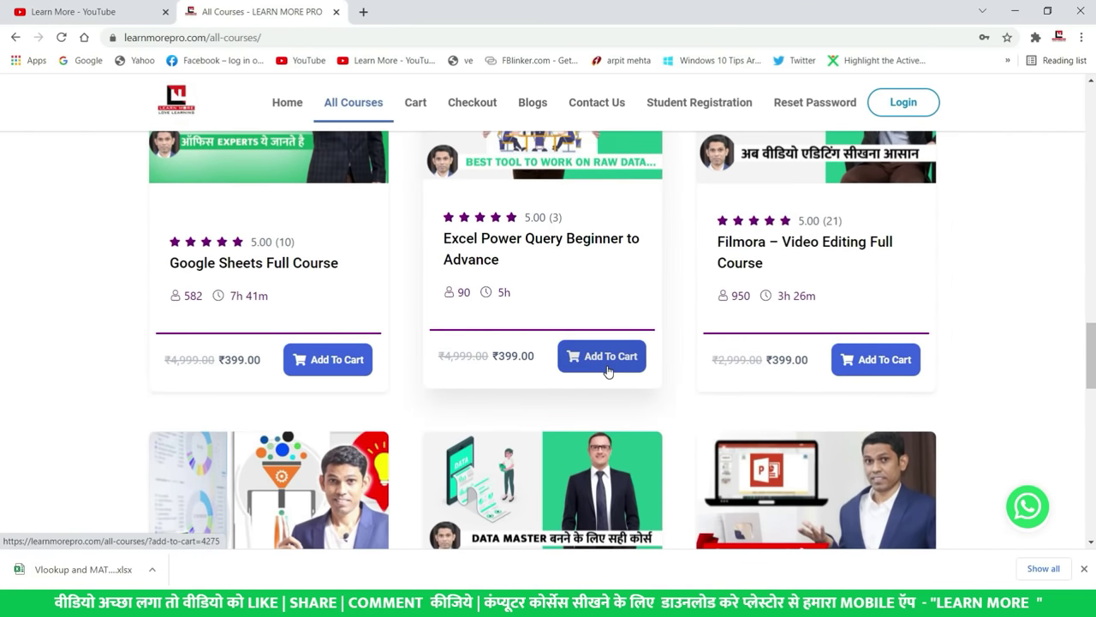
scroll(607, 370, up, 10)
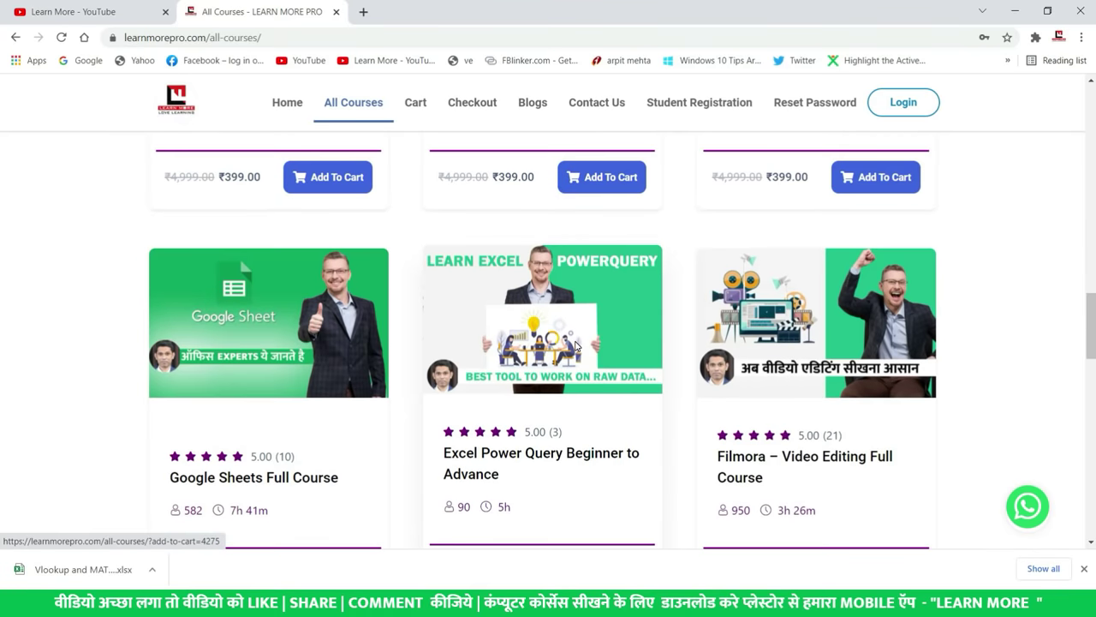
scroll(576, 346, up, 7)
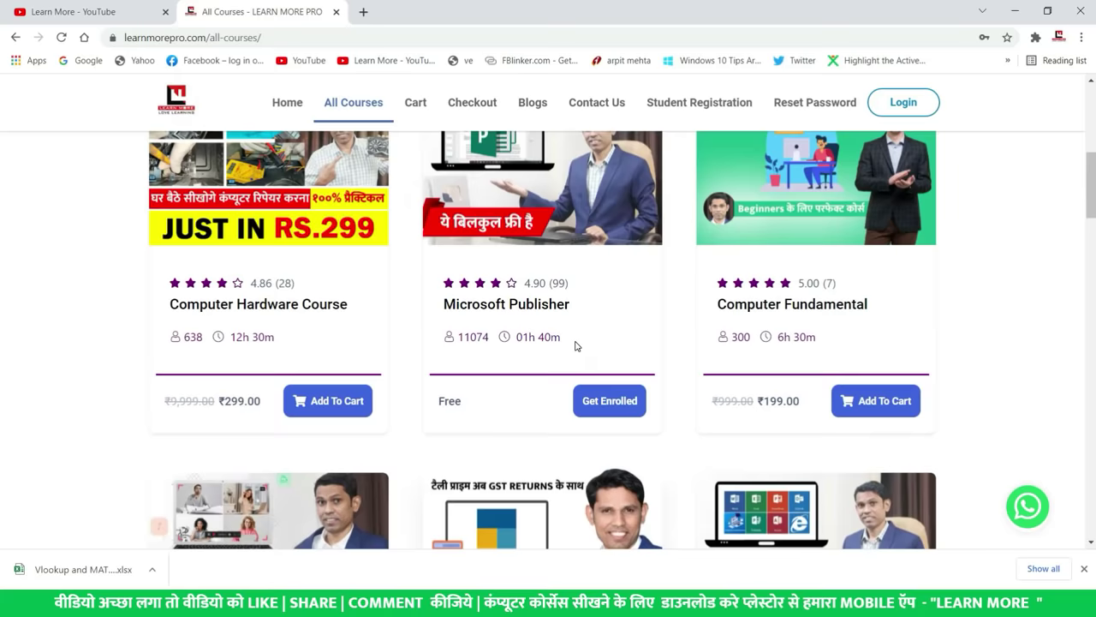
scroll(575, 346, up, 2)
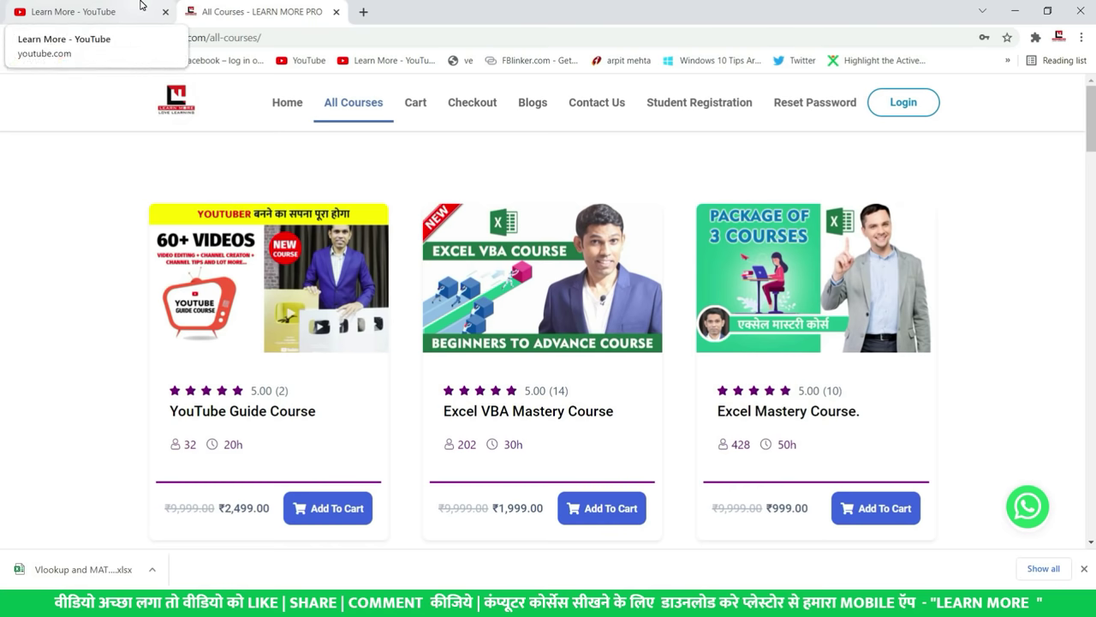
key(alt+Tab)
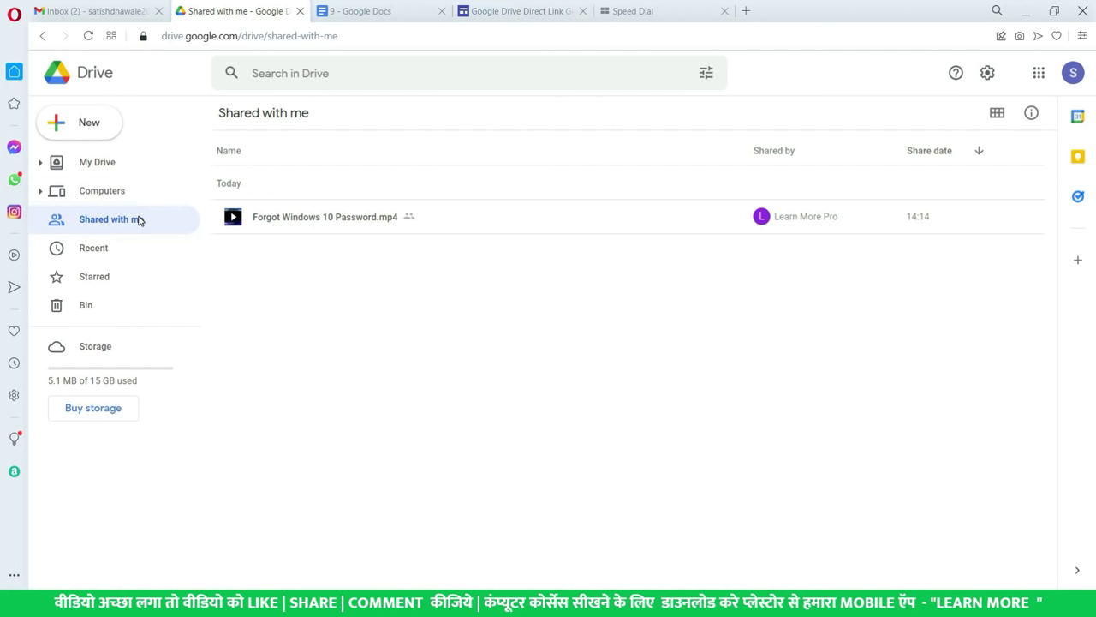
- View the context menu of Forgot Windows 10 Password.mp4 without choosing anything, then go to My Drive
click(506, 228)
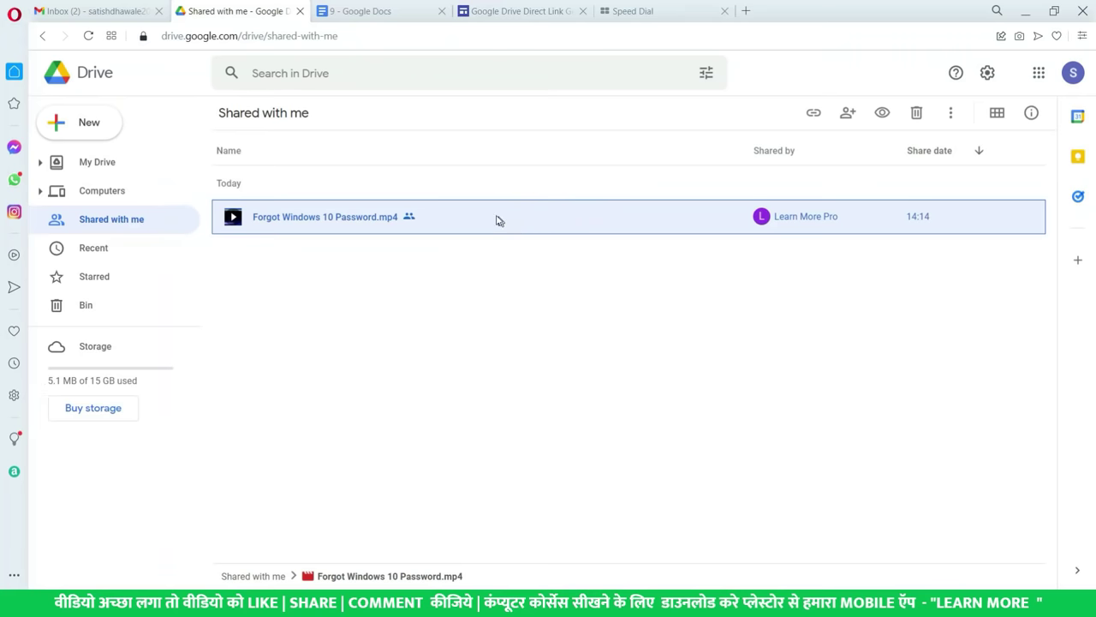
right_click(544, 223)
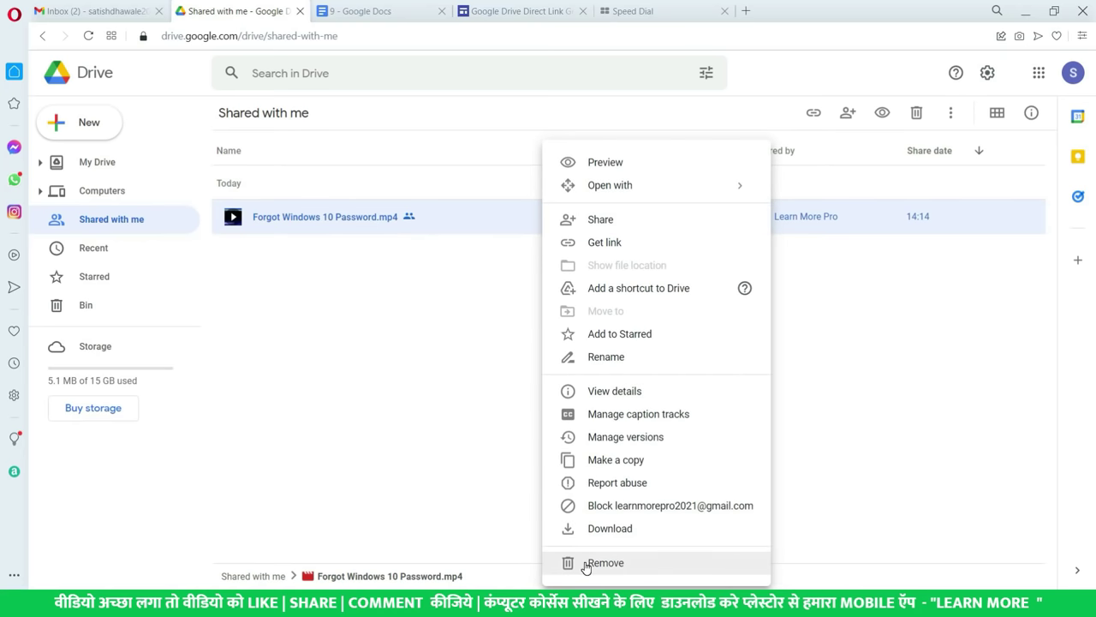
click(408, 432)
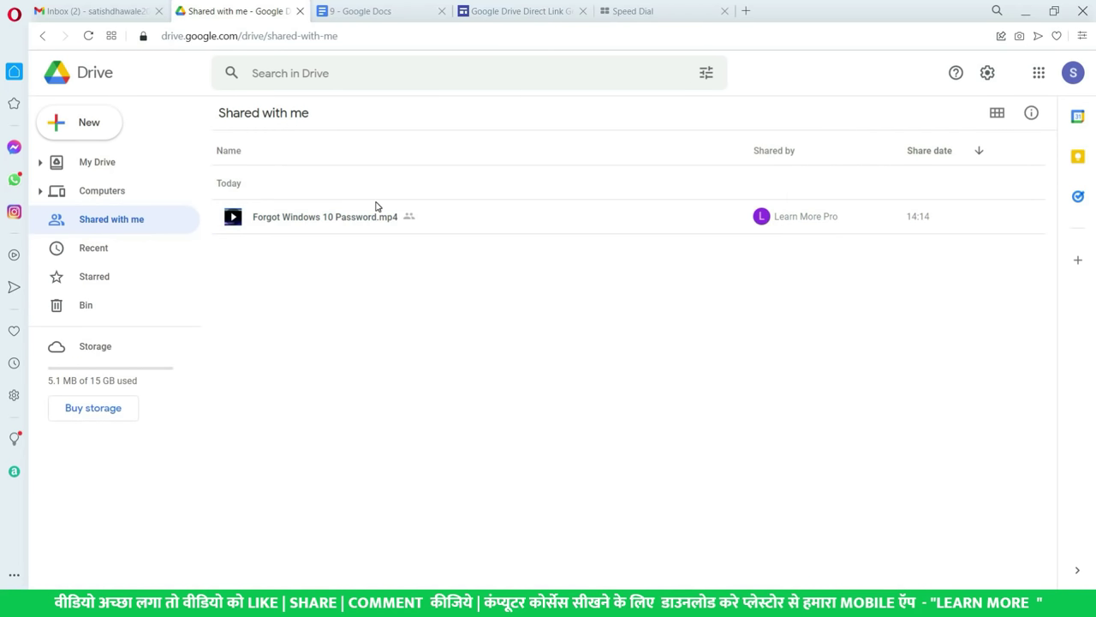
click(314, 224)
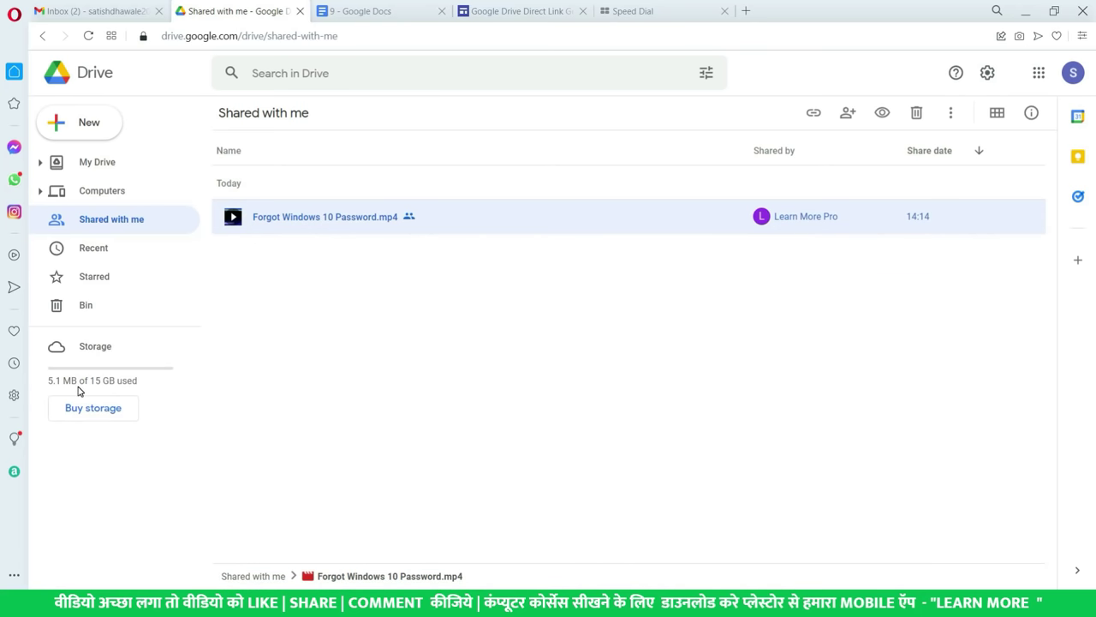
click(308, 296)
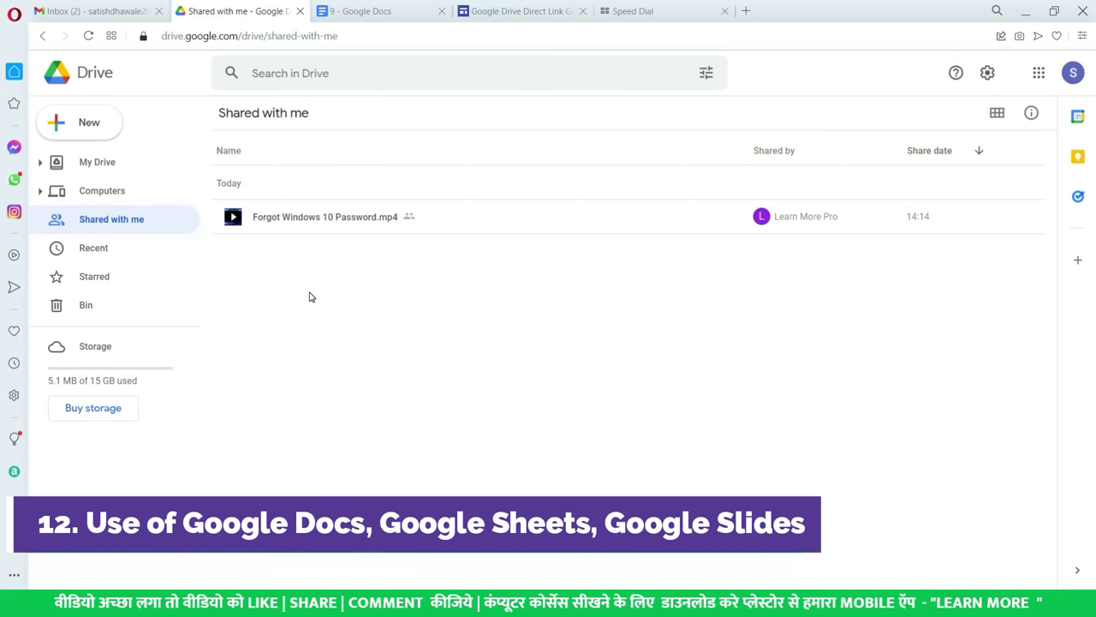
click(135, 164)
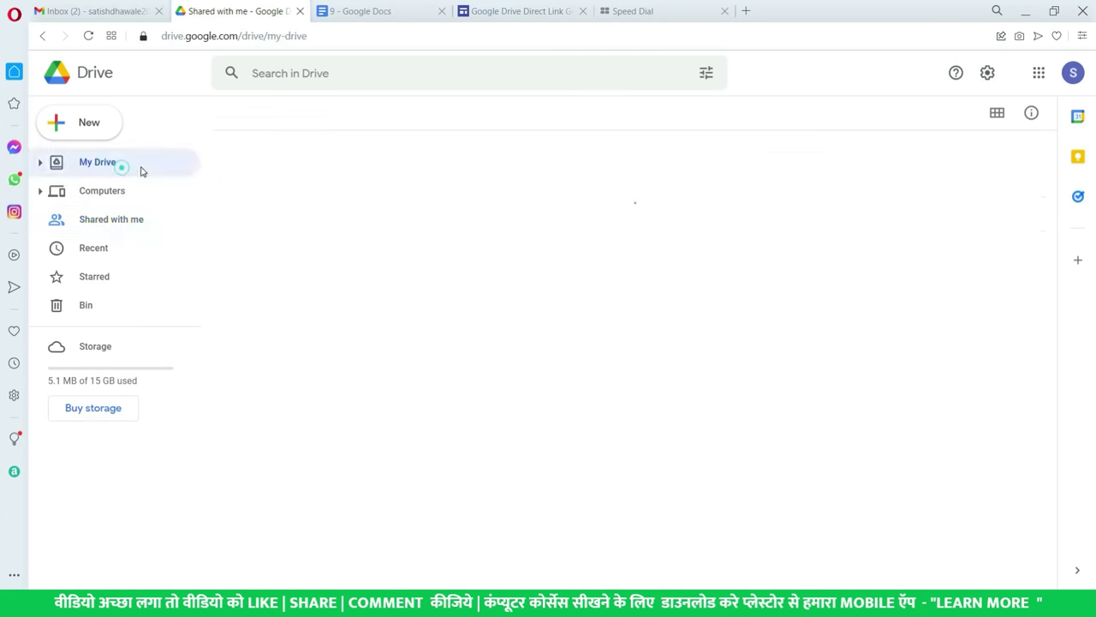
- Inside My IMP Files, choose New > Google Docs to create an Untitled document
double_click(301, 189)
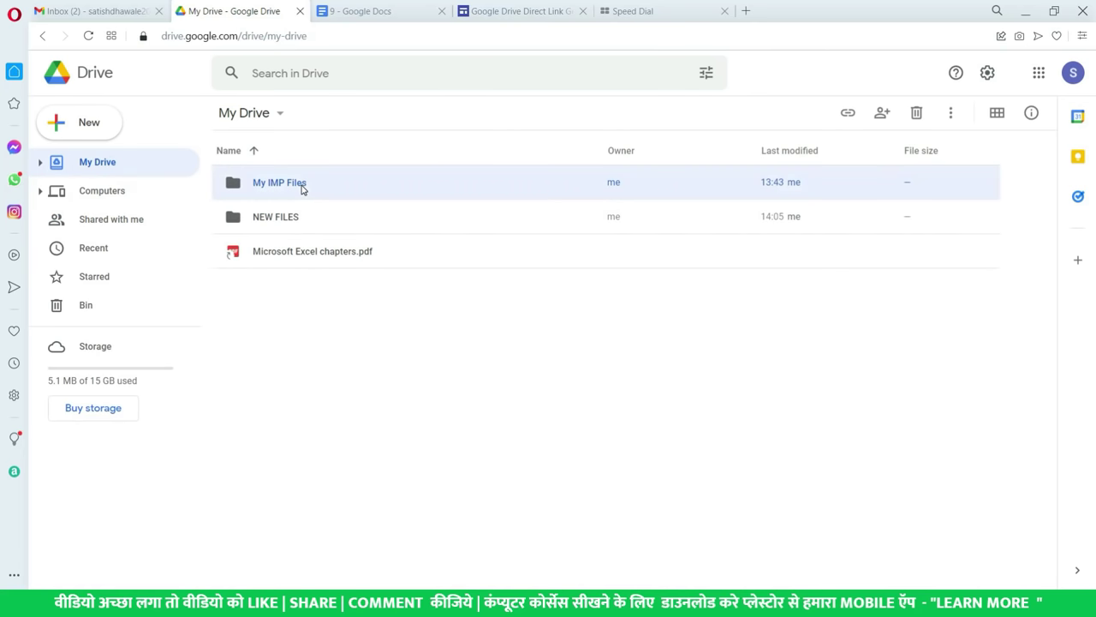
click(87, 127)
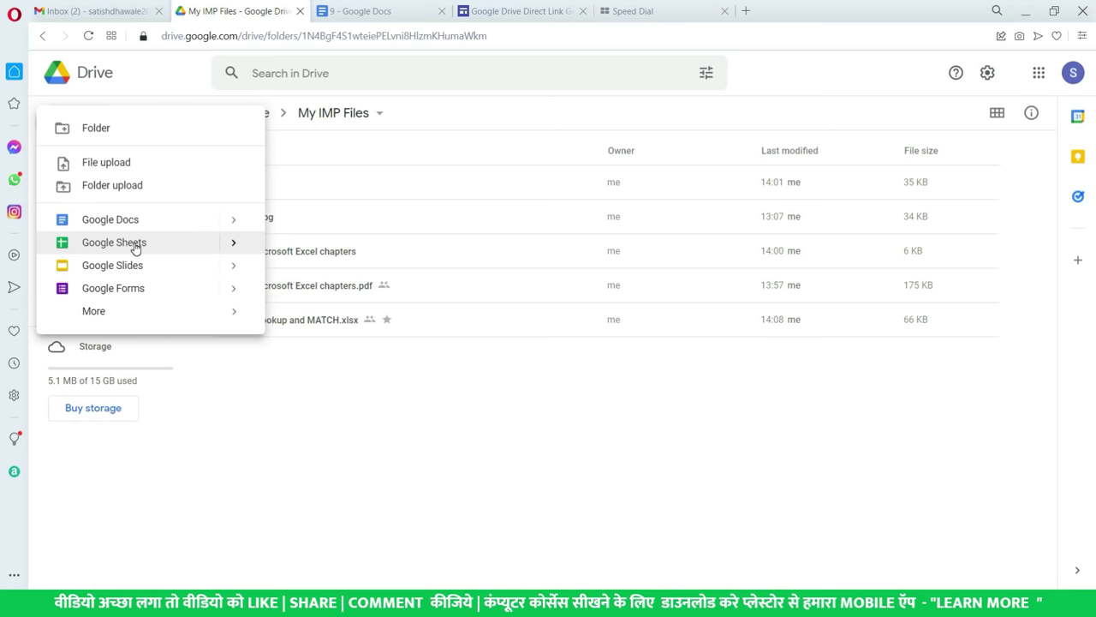
click(136, 220)
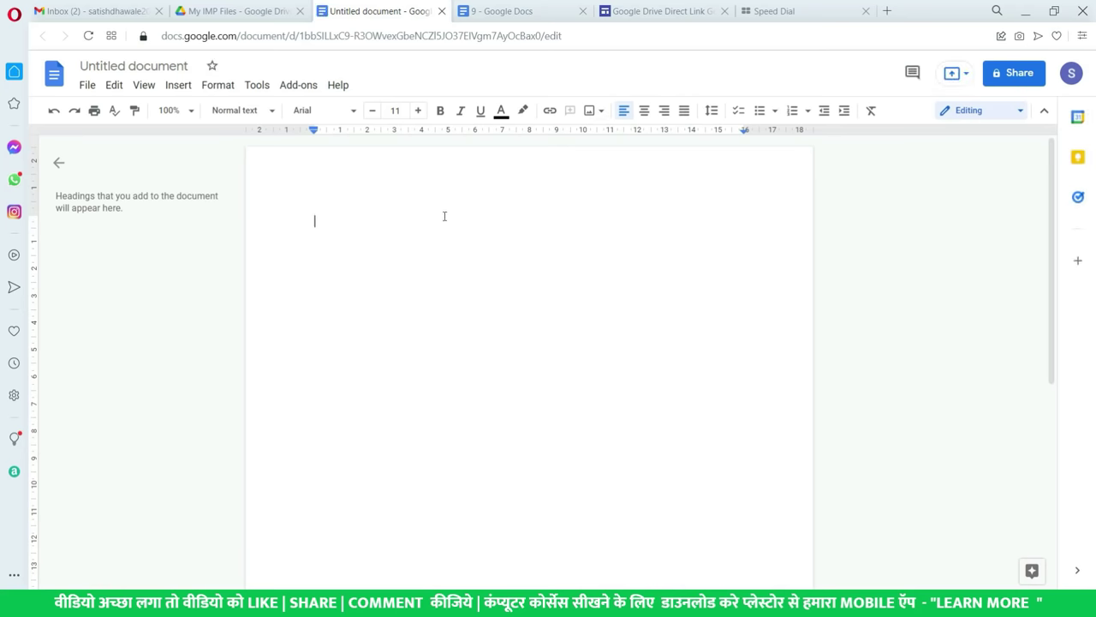
- Type some placeholder text into the untitled document, dismissing the status tip
text(mans)
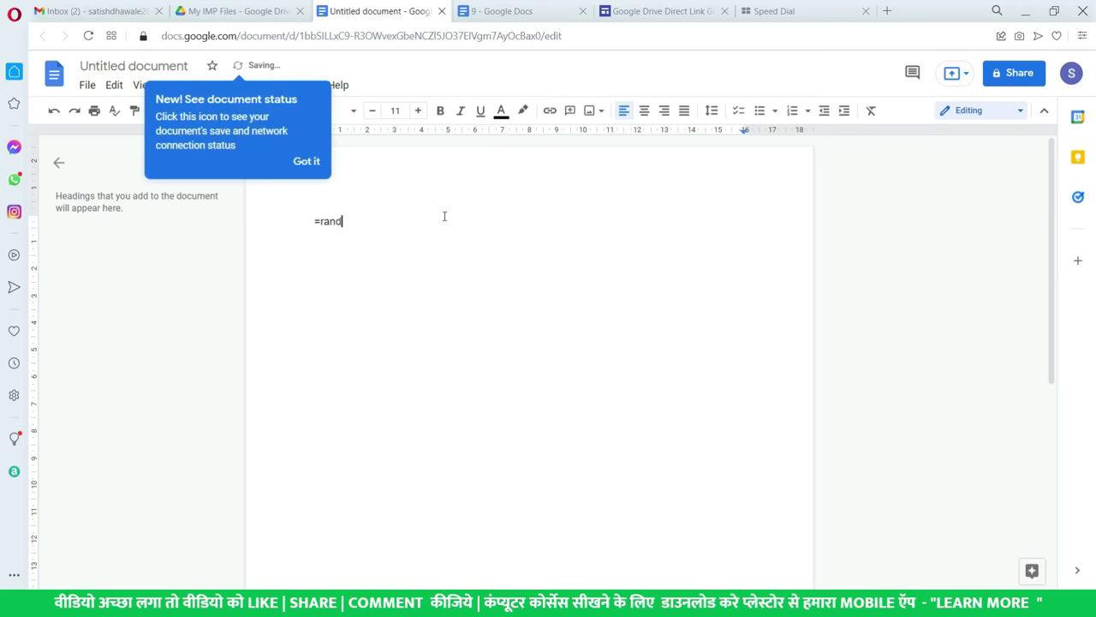
key(BackSpace)
key(BackSpace)
key(BackSpace)
key(BackSpace)
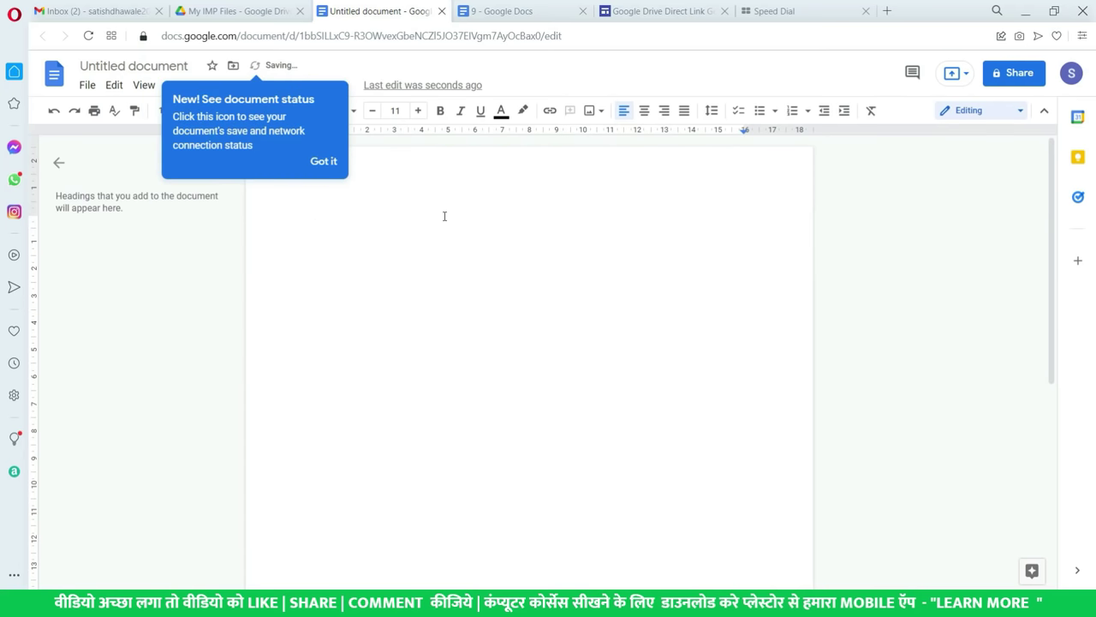
click(327, 163)
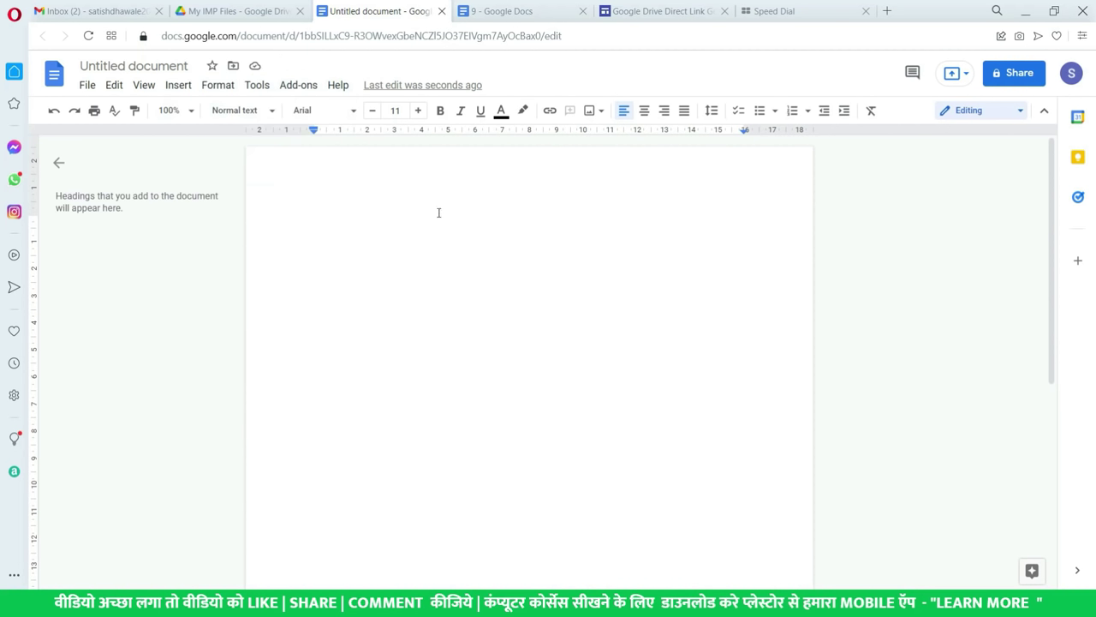
text(fjsdjfjsdlfjds)
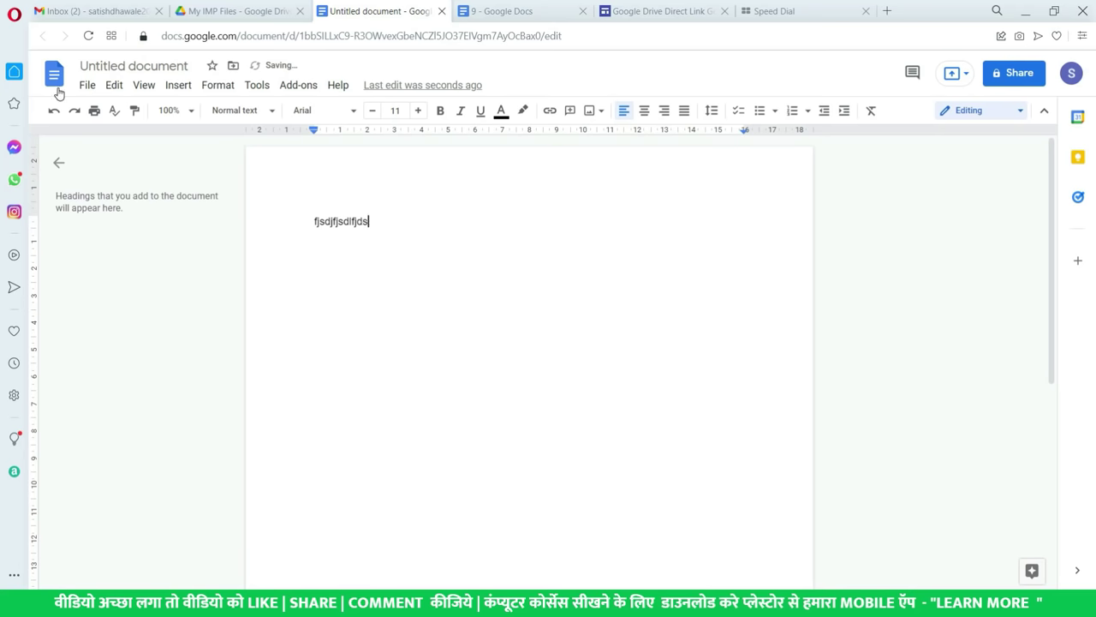
- View the File > Download export formats without downloading, then return to the My IMP Files tab
click(88, 85)
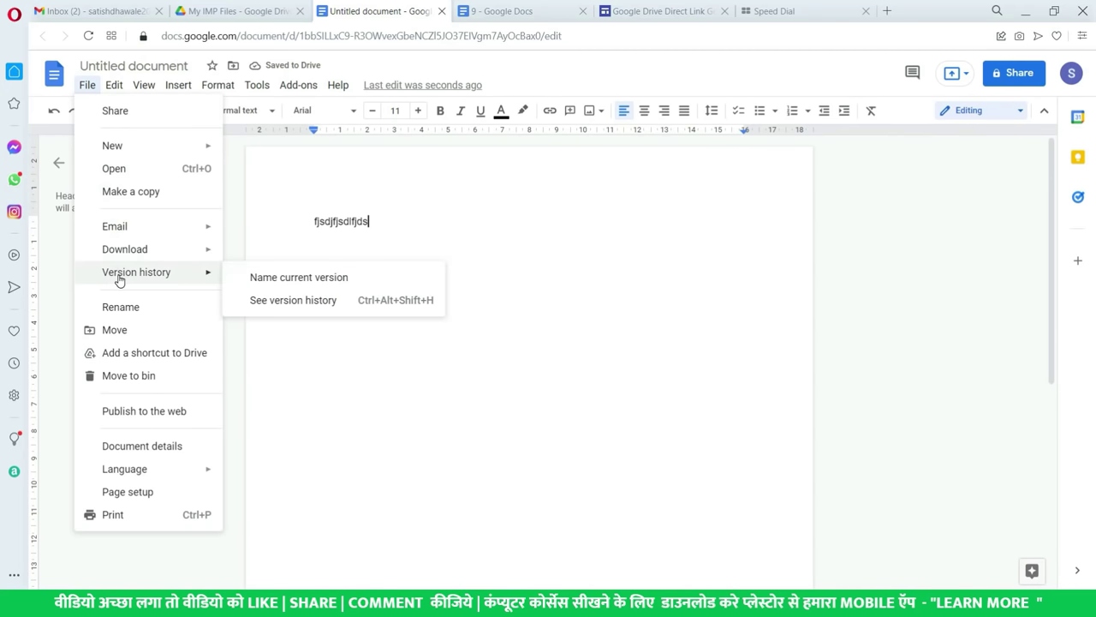
mouse_move(130, 248)
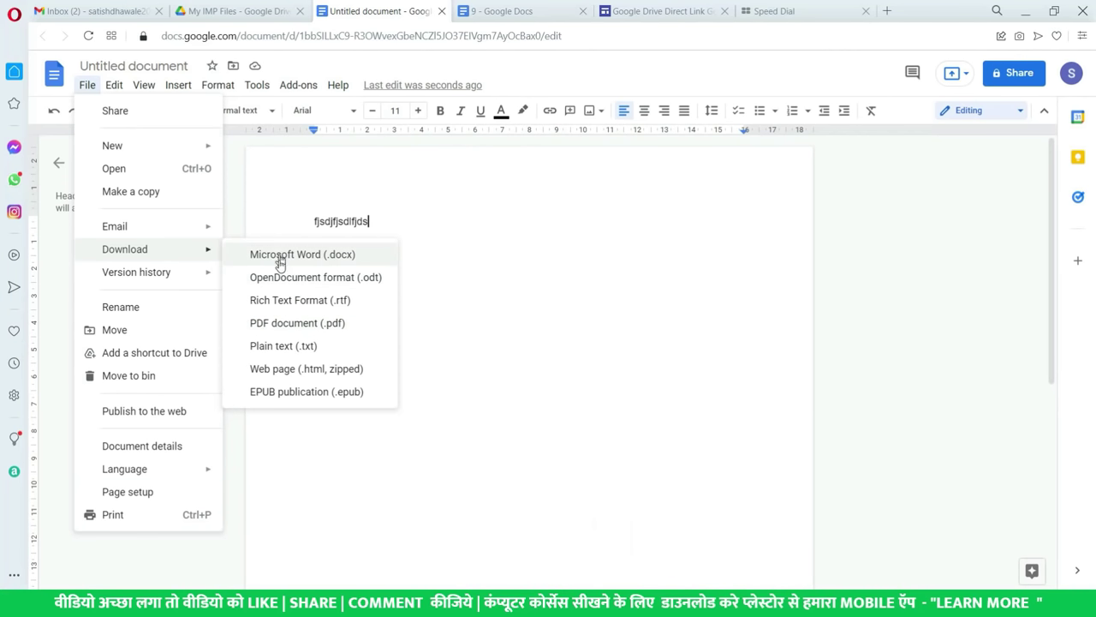
click(508, 348)
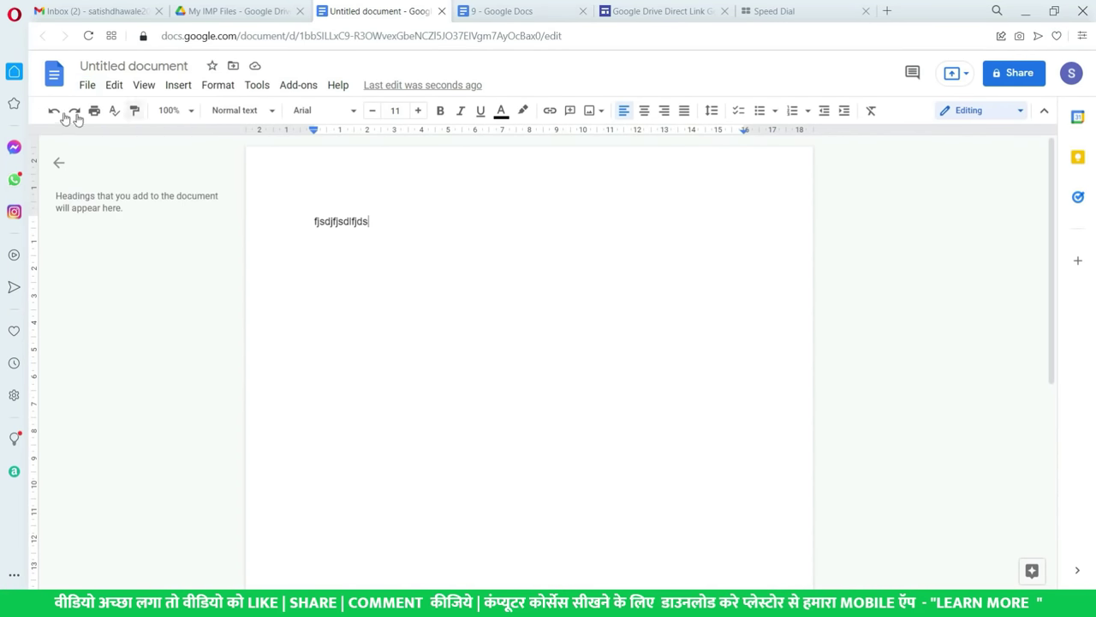
click(238, 10)
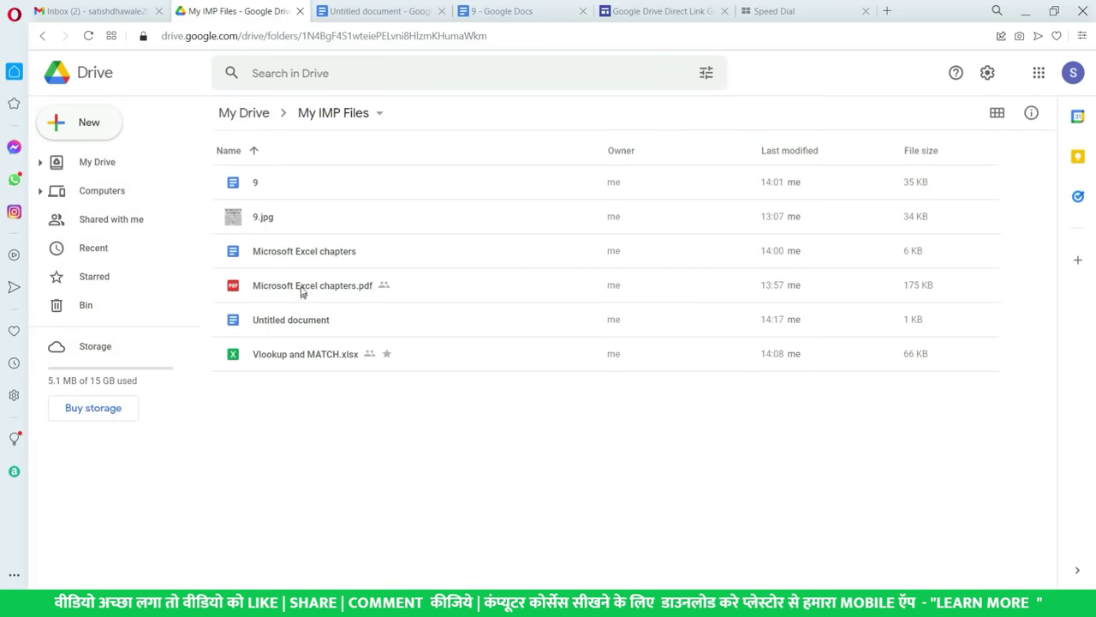
- Open file 9 from My IMP Files and download it as a PDF document (.pdf)
click(300, 188)
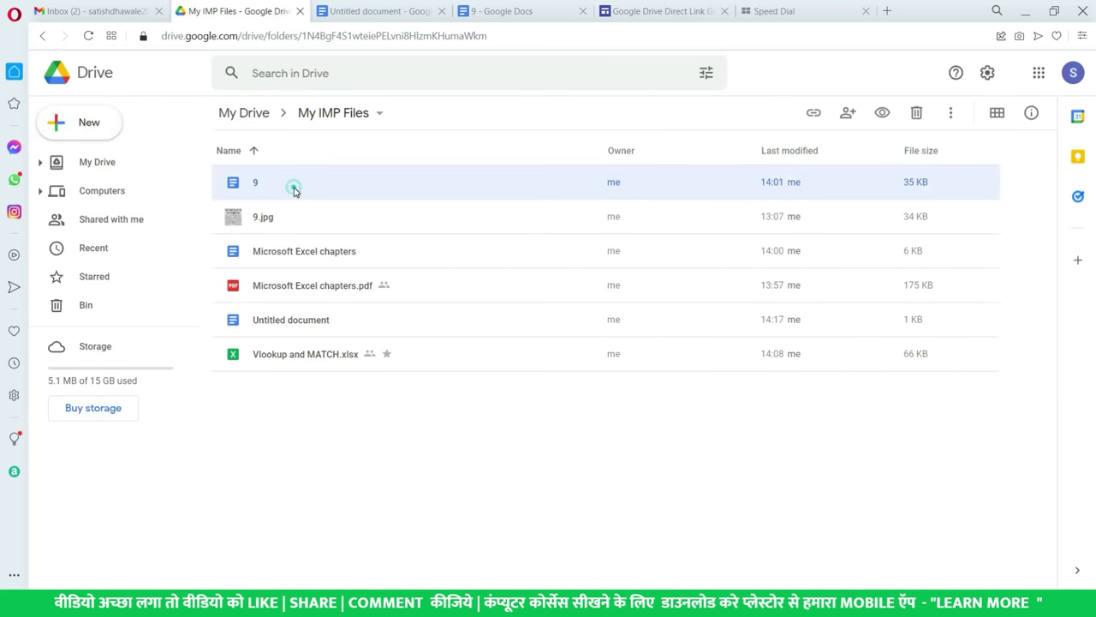
double_click(294, 188)
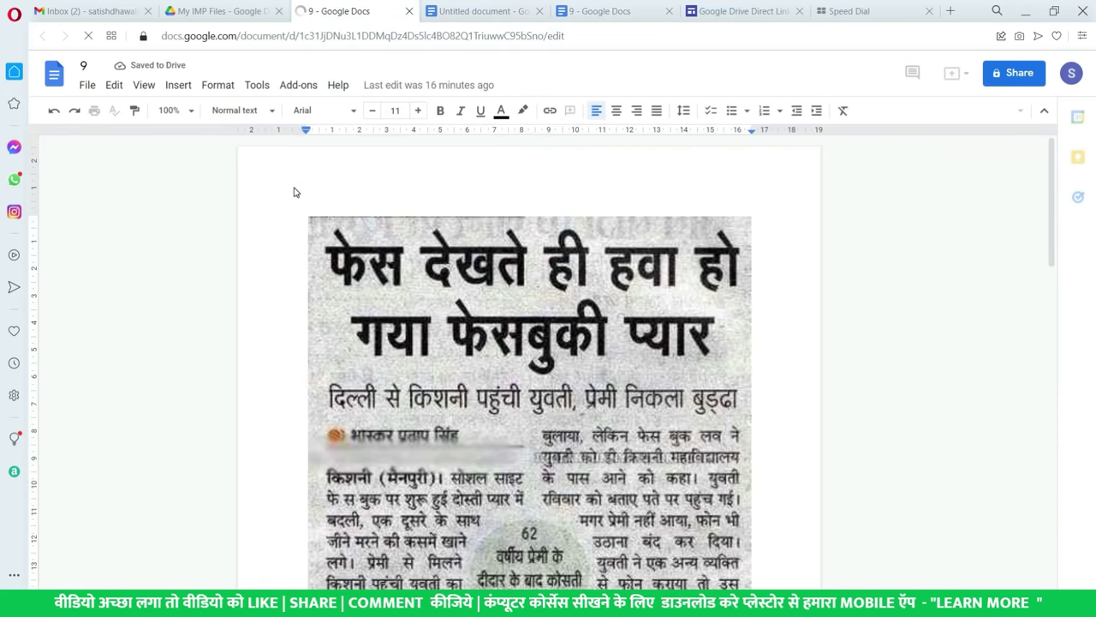
scroll(453, 380, down, 10)
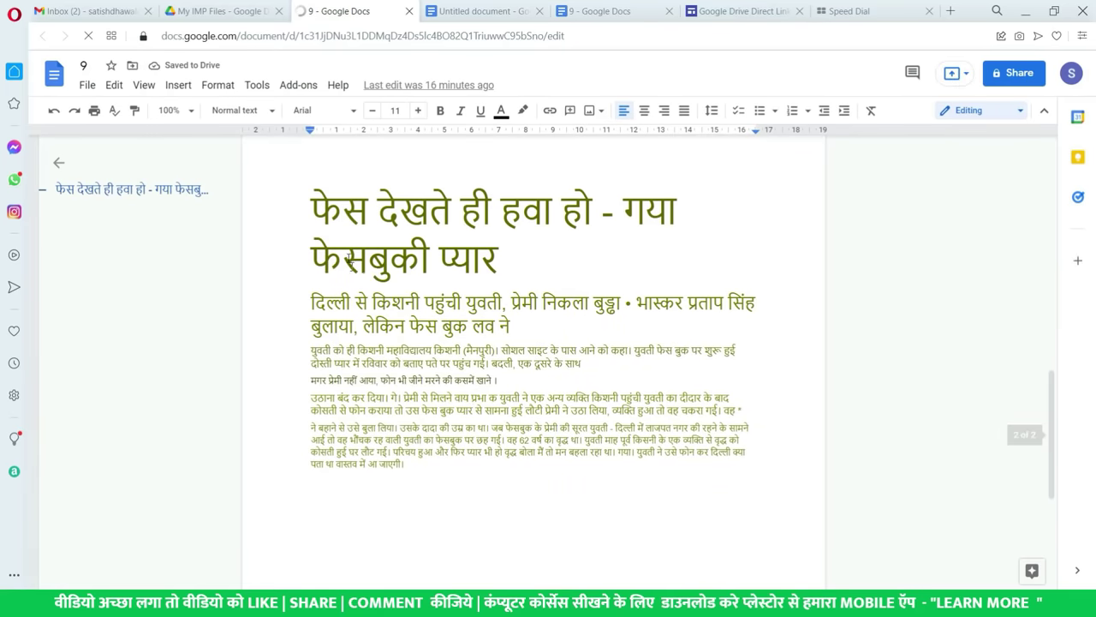
click(87, 84)
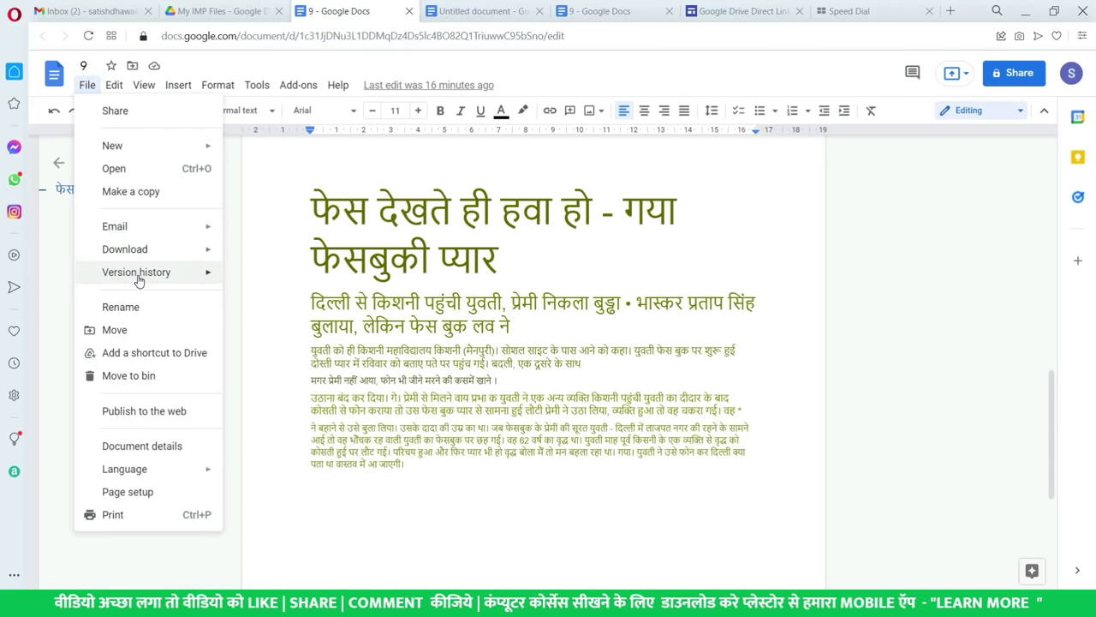
mouse_move(139, 249)
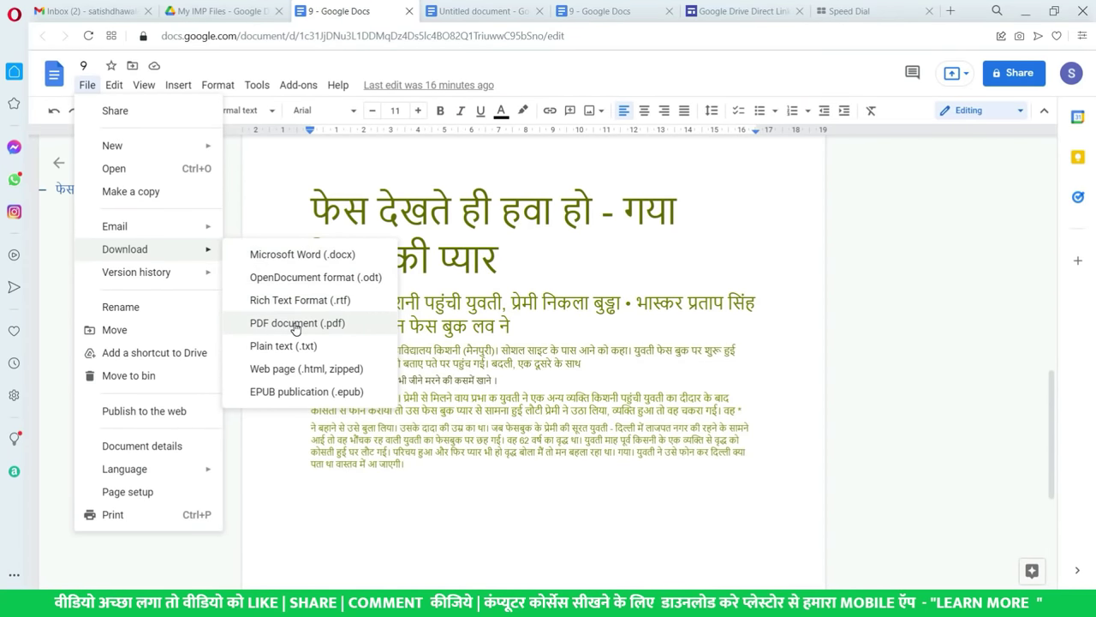
click(296, 325)
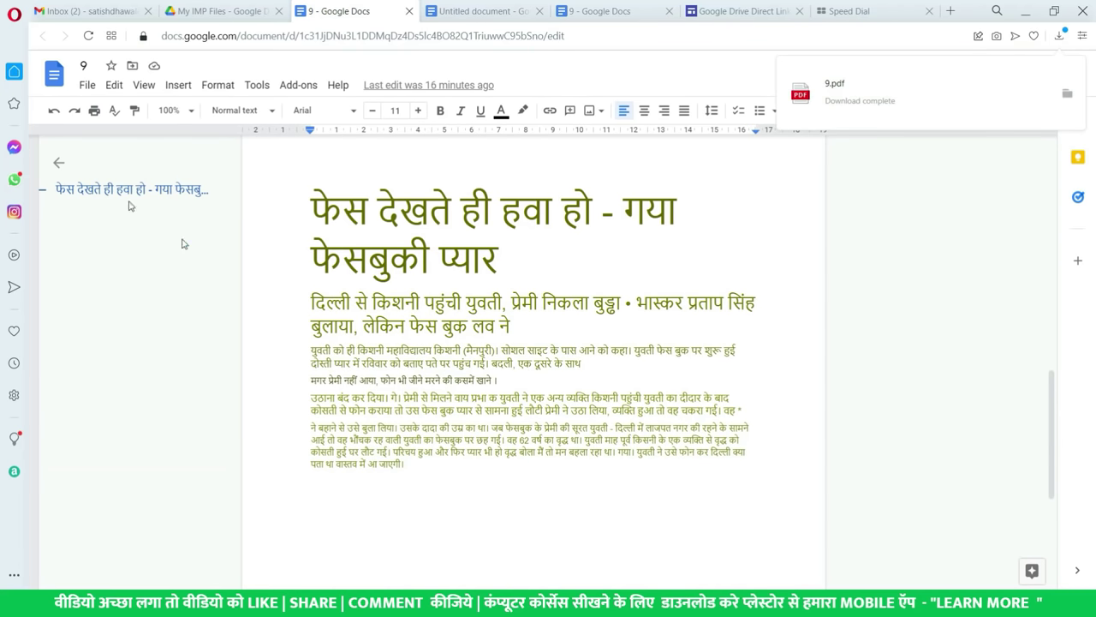
- Reopen and dismiss the File menu, then switch back to the Drive folder listing
click(88, 85)
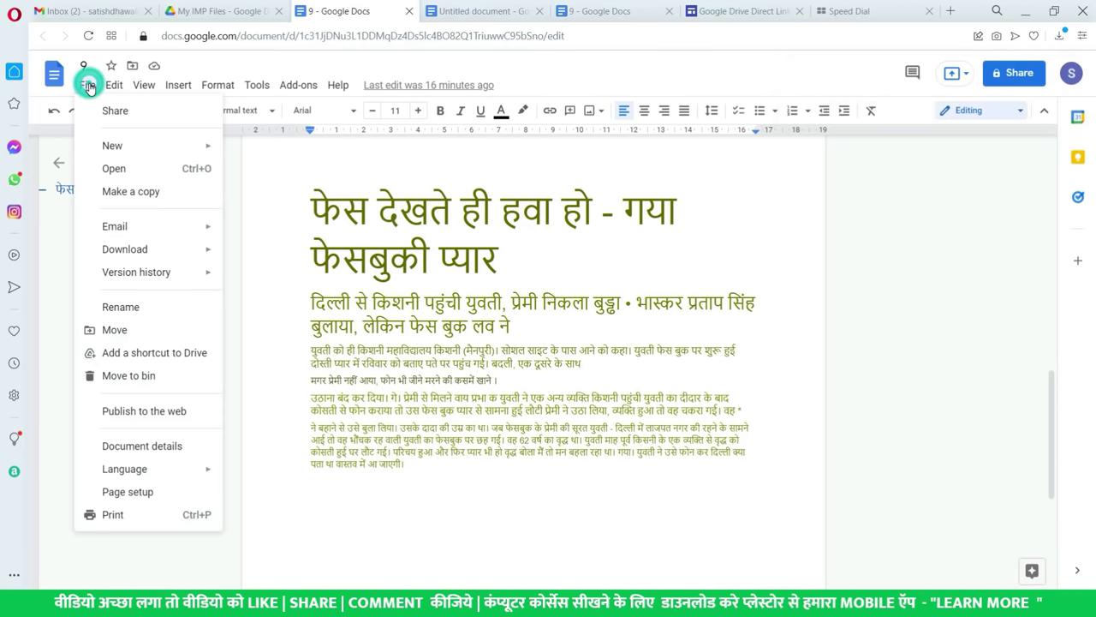
mouse_move(111, 87)
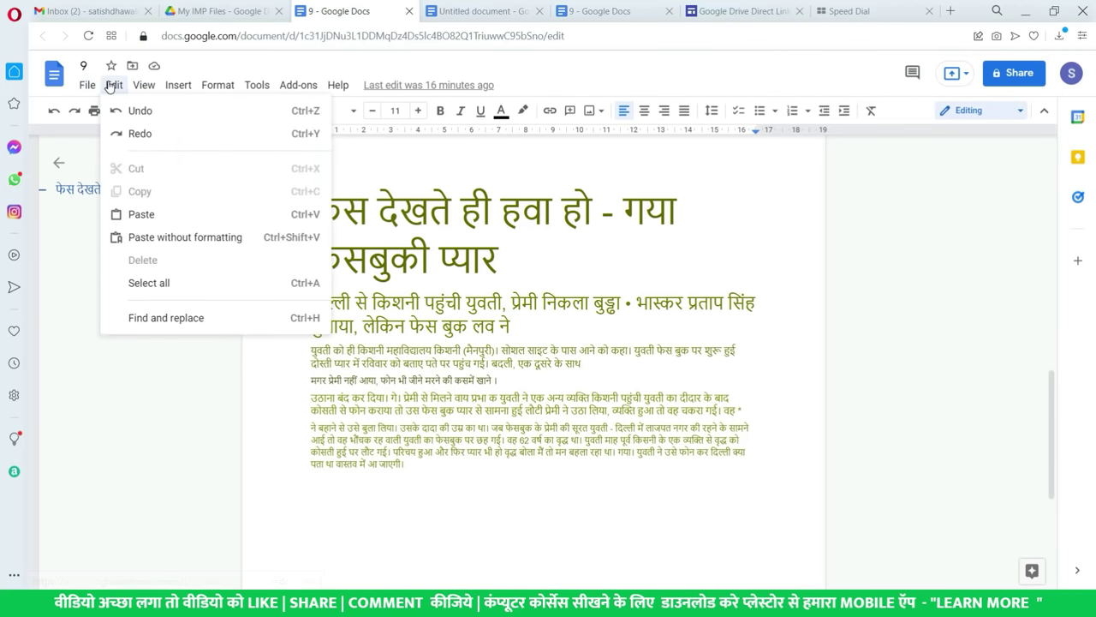
click(601, 357)
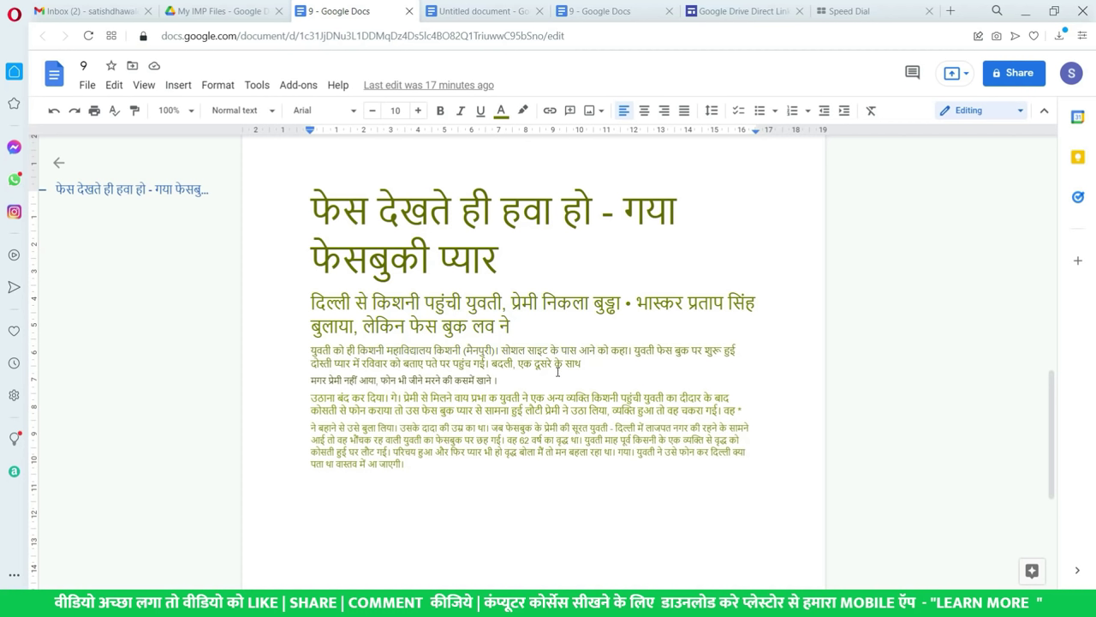
click(233, 7)
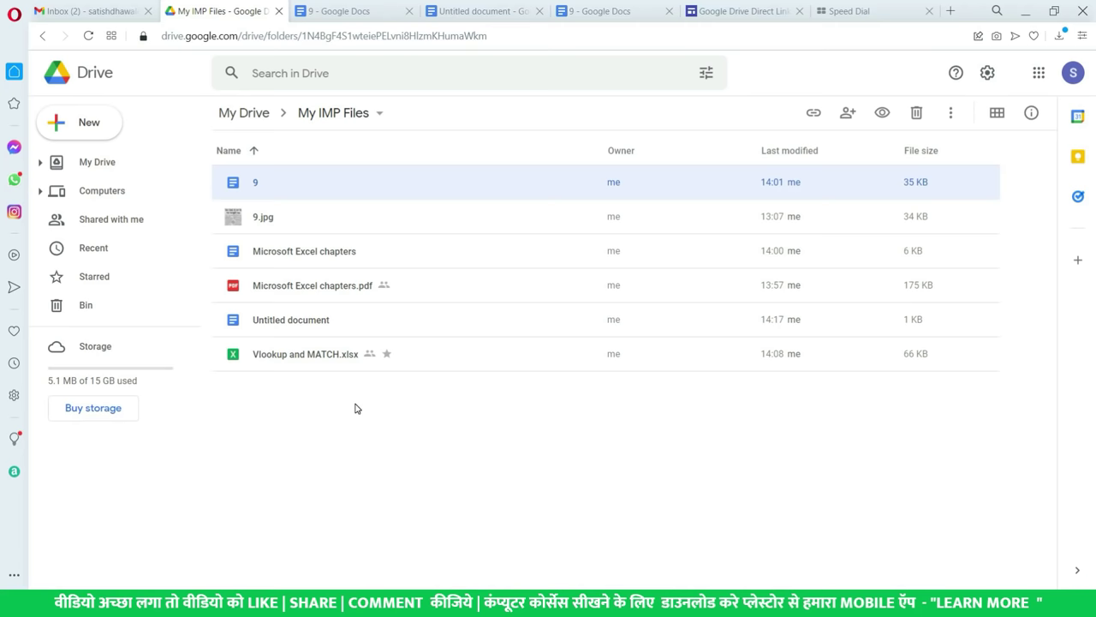
- Open and close the New menu, then open the Settings gear menu at the top right
click(73, 135)
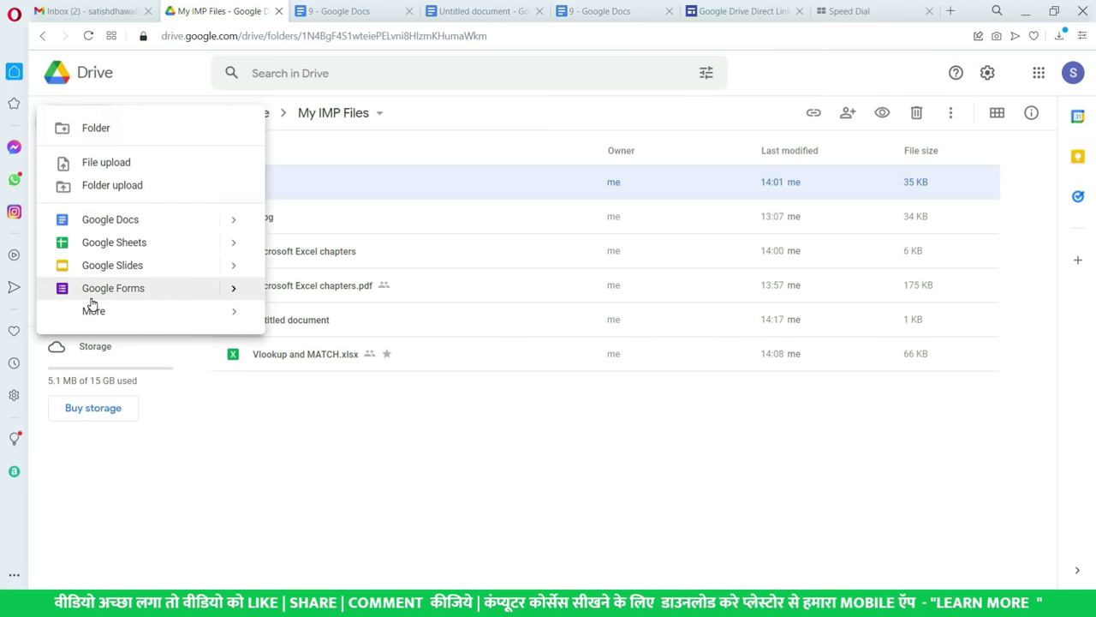
click(528, 482)
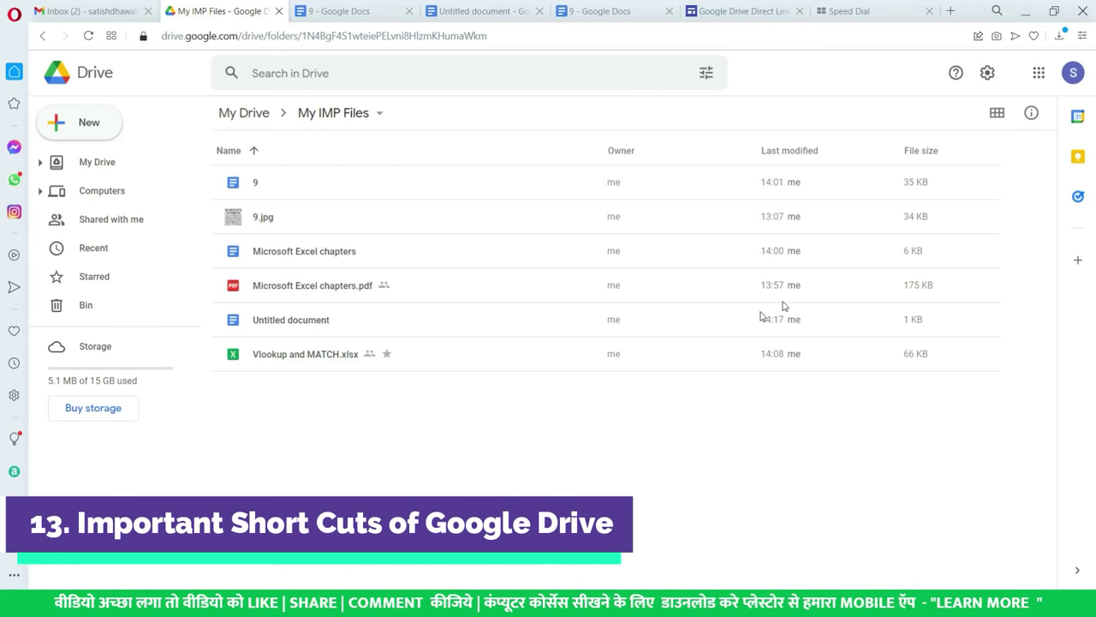
click(989, 75)
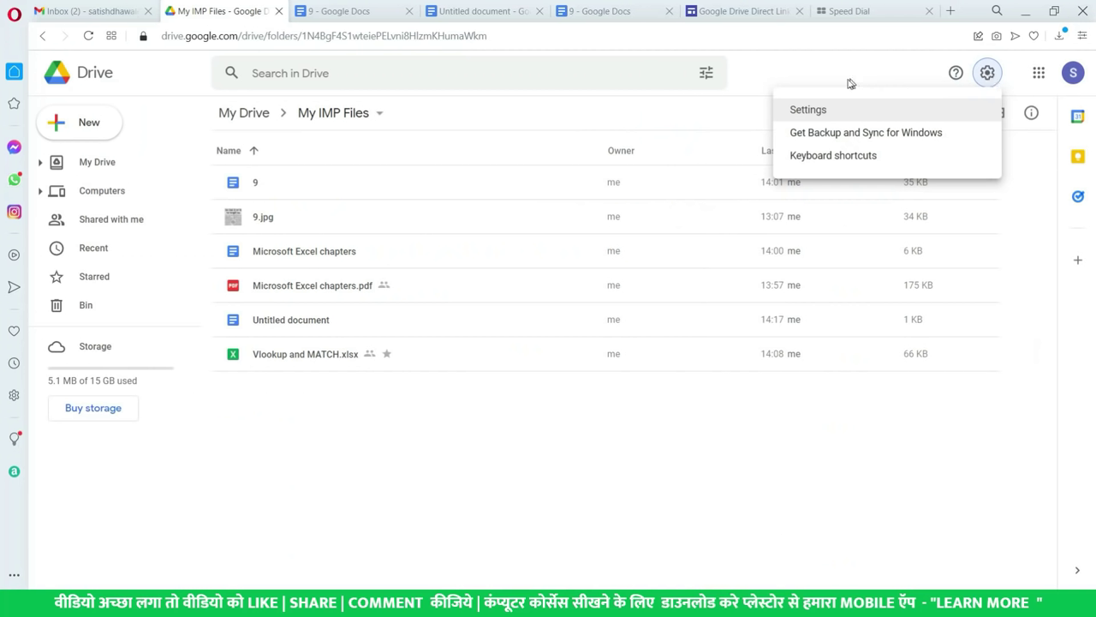
- Browse the Keyboard shortcuts list, close it, and select the Microsoft Excel chapters file
click(835, 159)
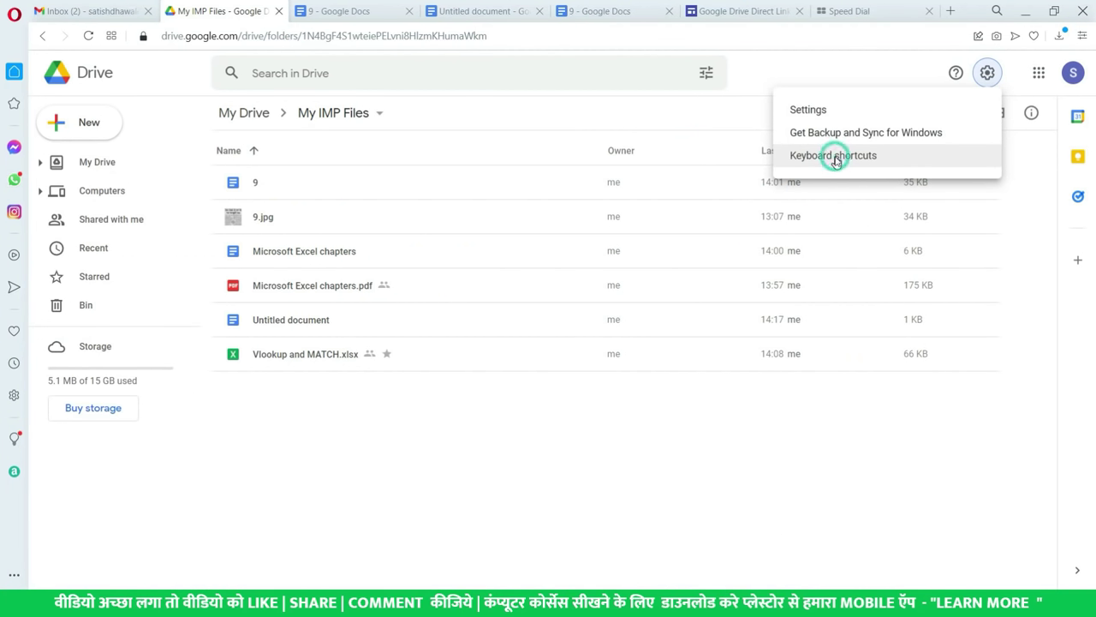
scroll(605, 261, down, 10)
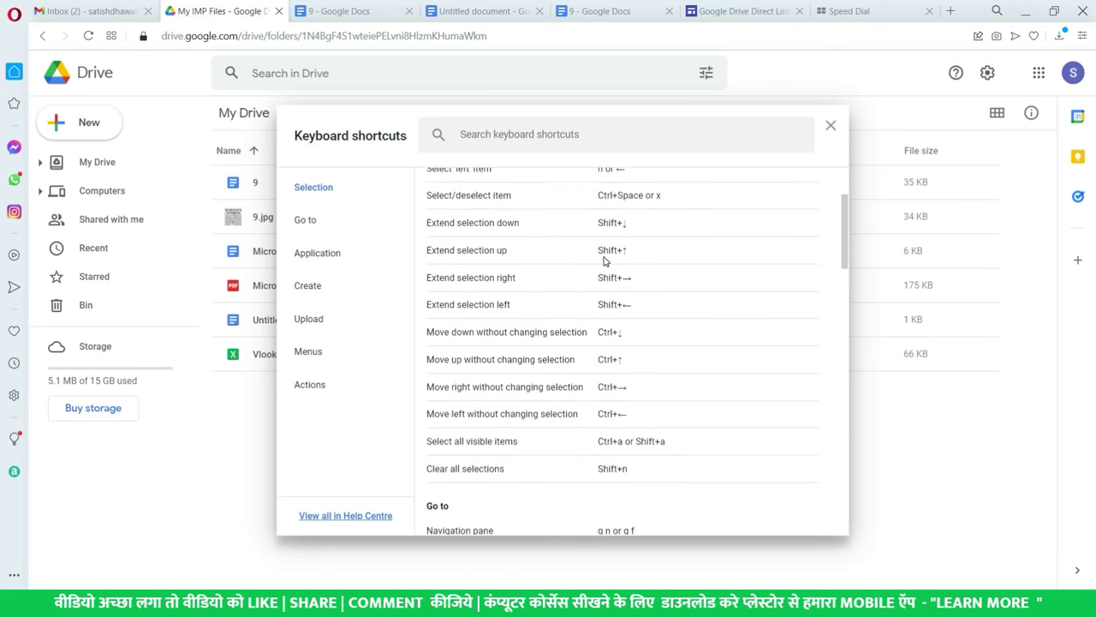
scroll(612, 306, down, 5)
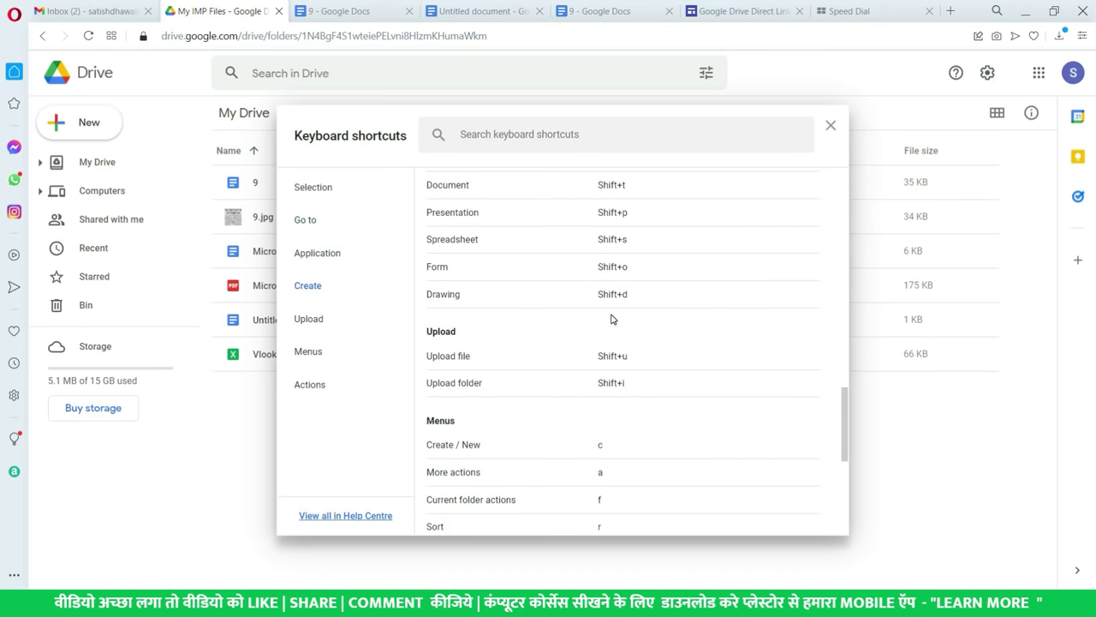
scroll(611, 317, up, 15)
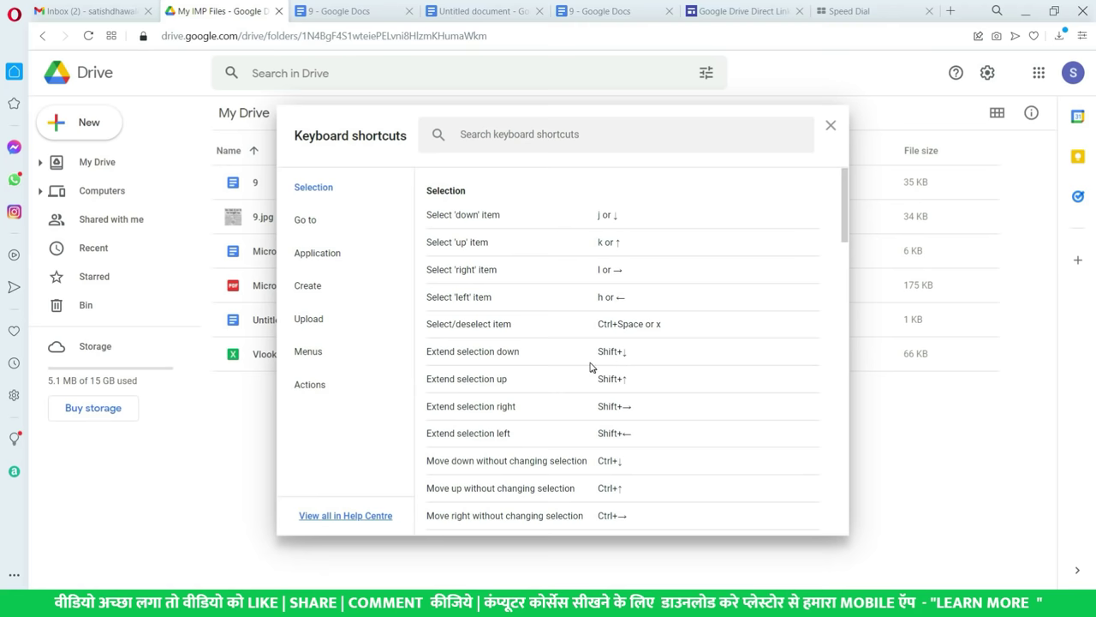
scroll(585, 430, down, 5)
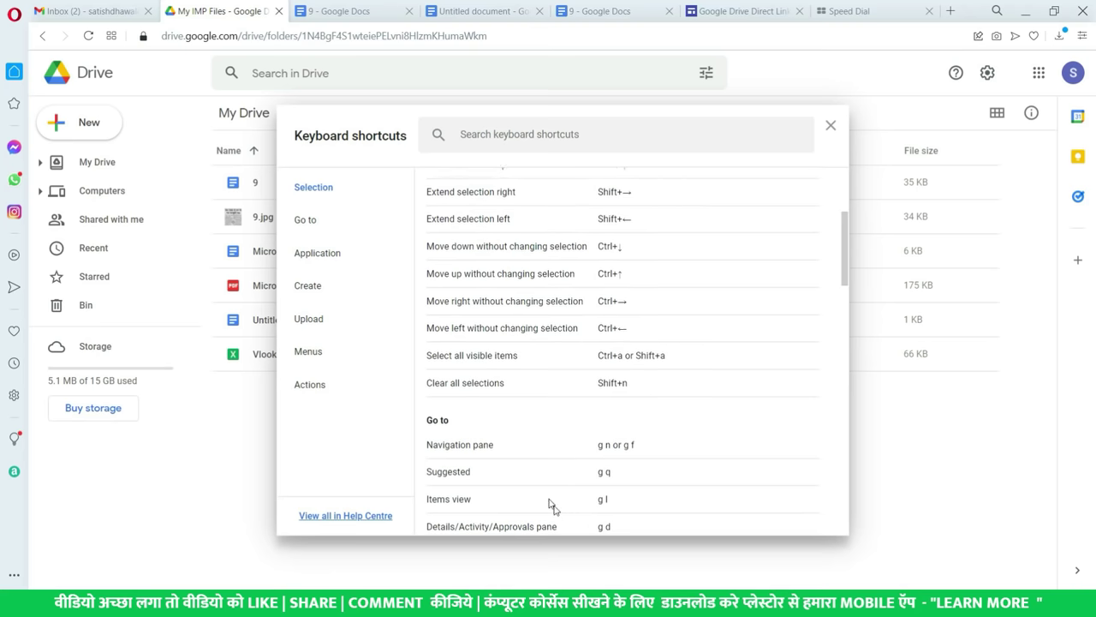
click(830, 126)
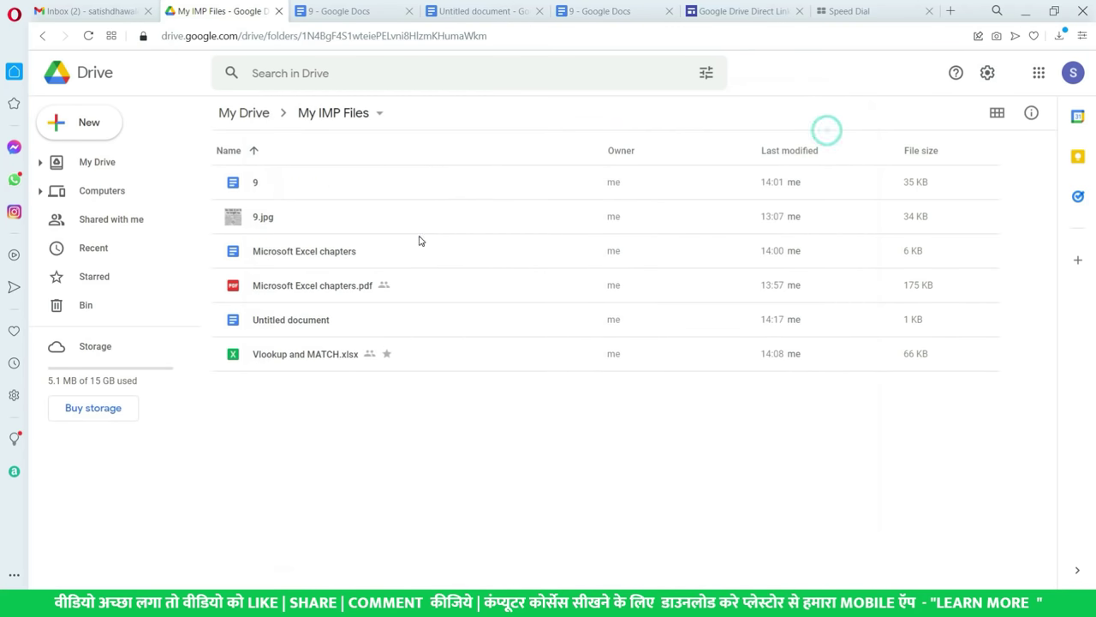
click(398, 253)
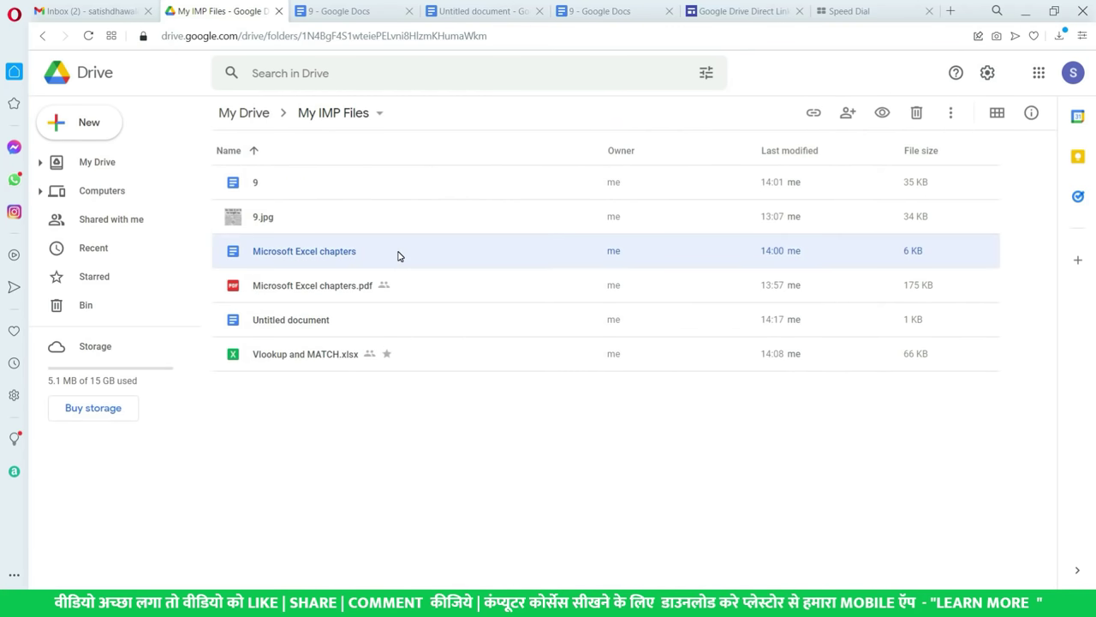